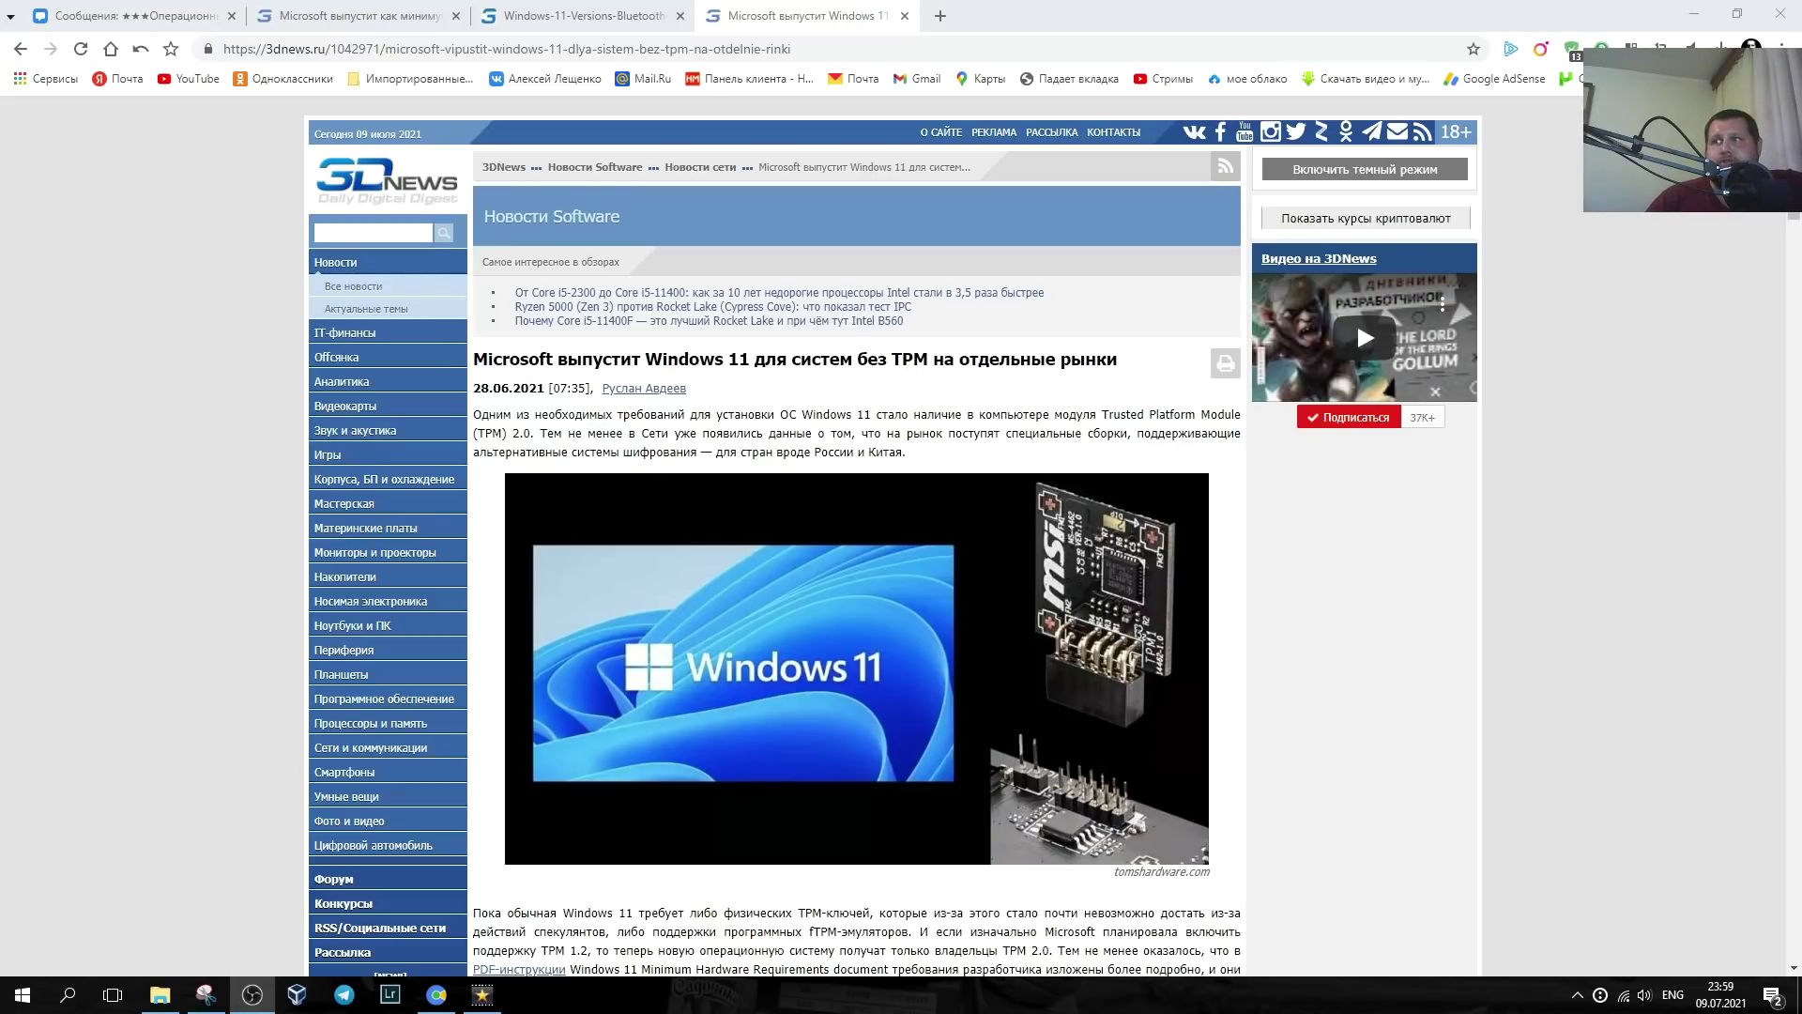
# - Open the guest's Settings at Update & Security > Windows Insider Program, then return to Windows 11 Setup
pyautogui.scroll(-7, 1294, 462)
pyautogui.scroll(-1, 1293, 462)
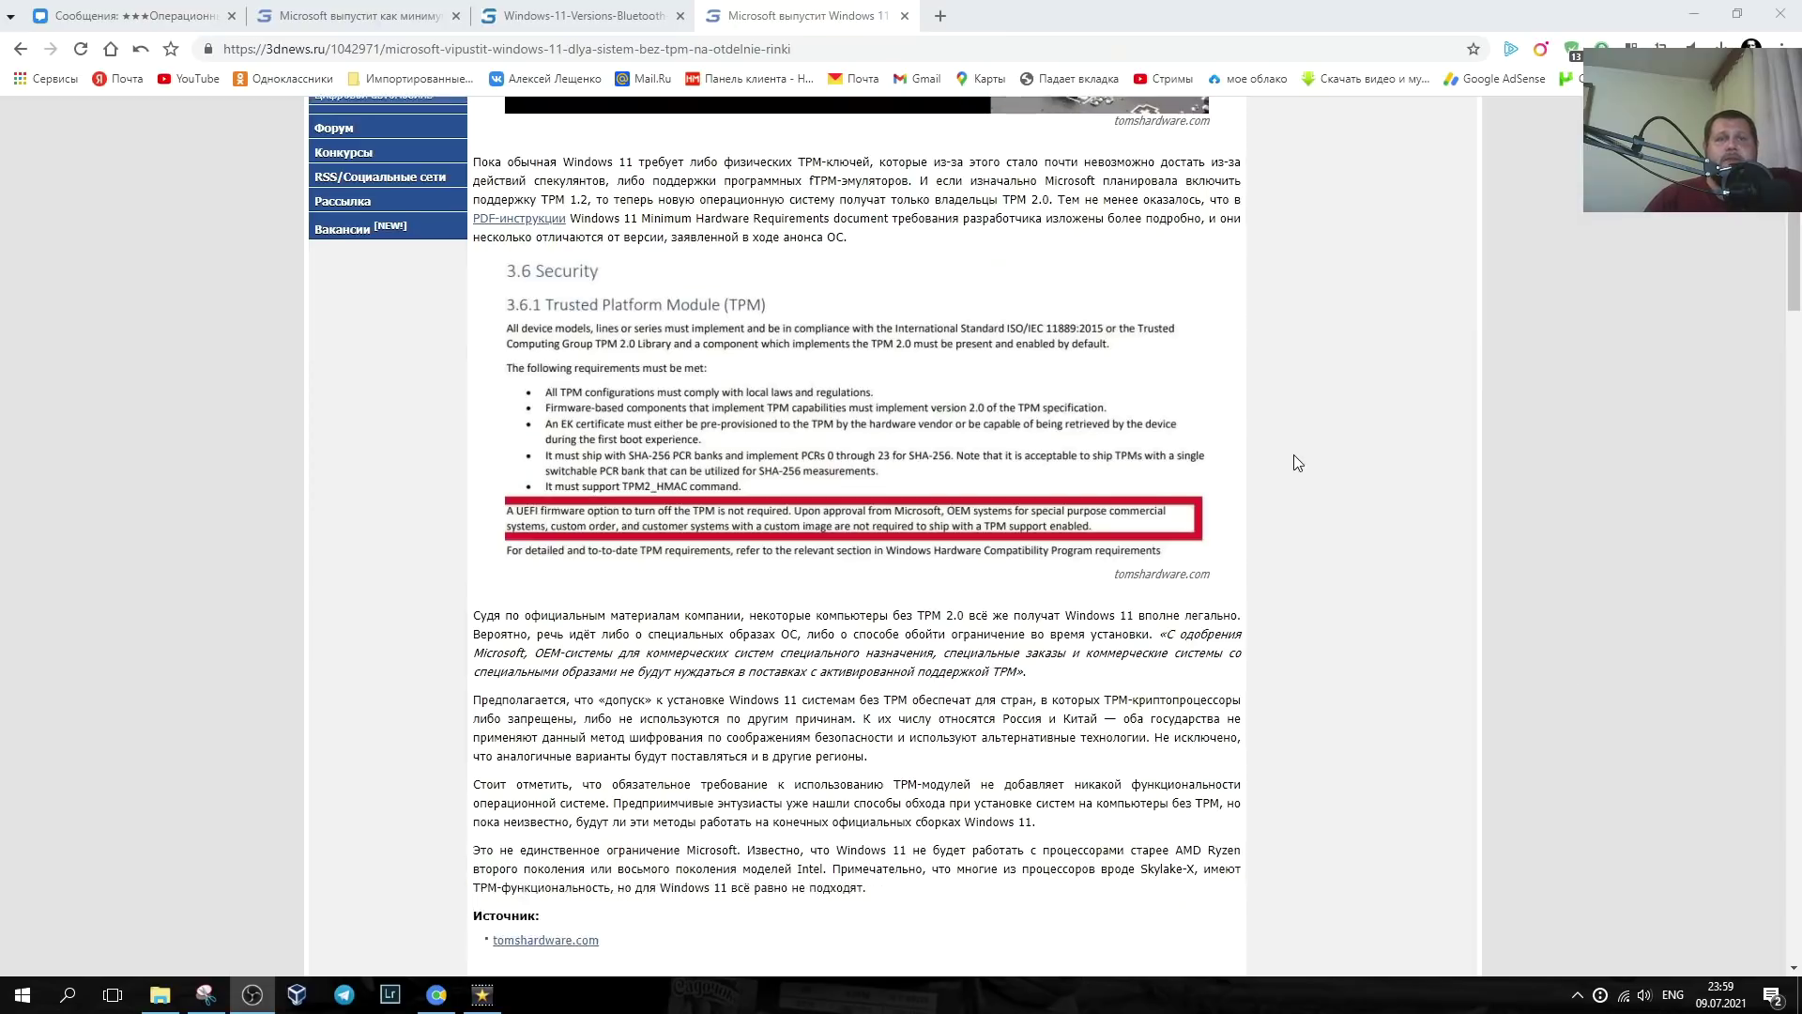
pyautogui.scroll(-2, 1293, 463)
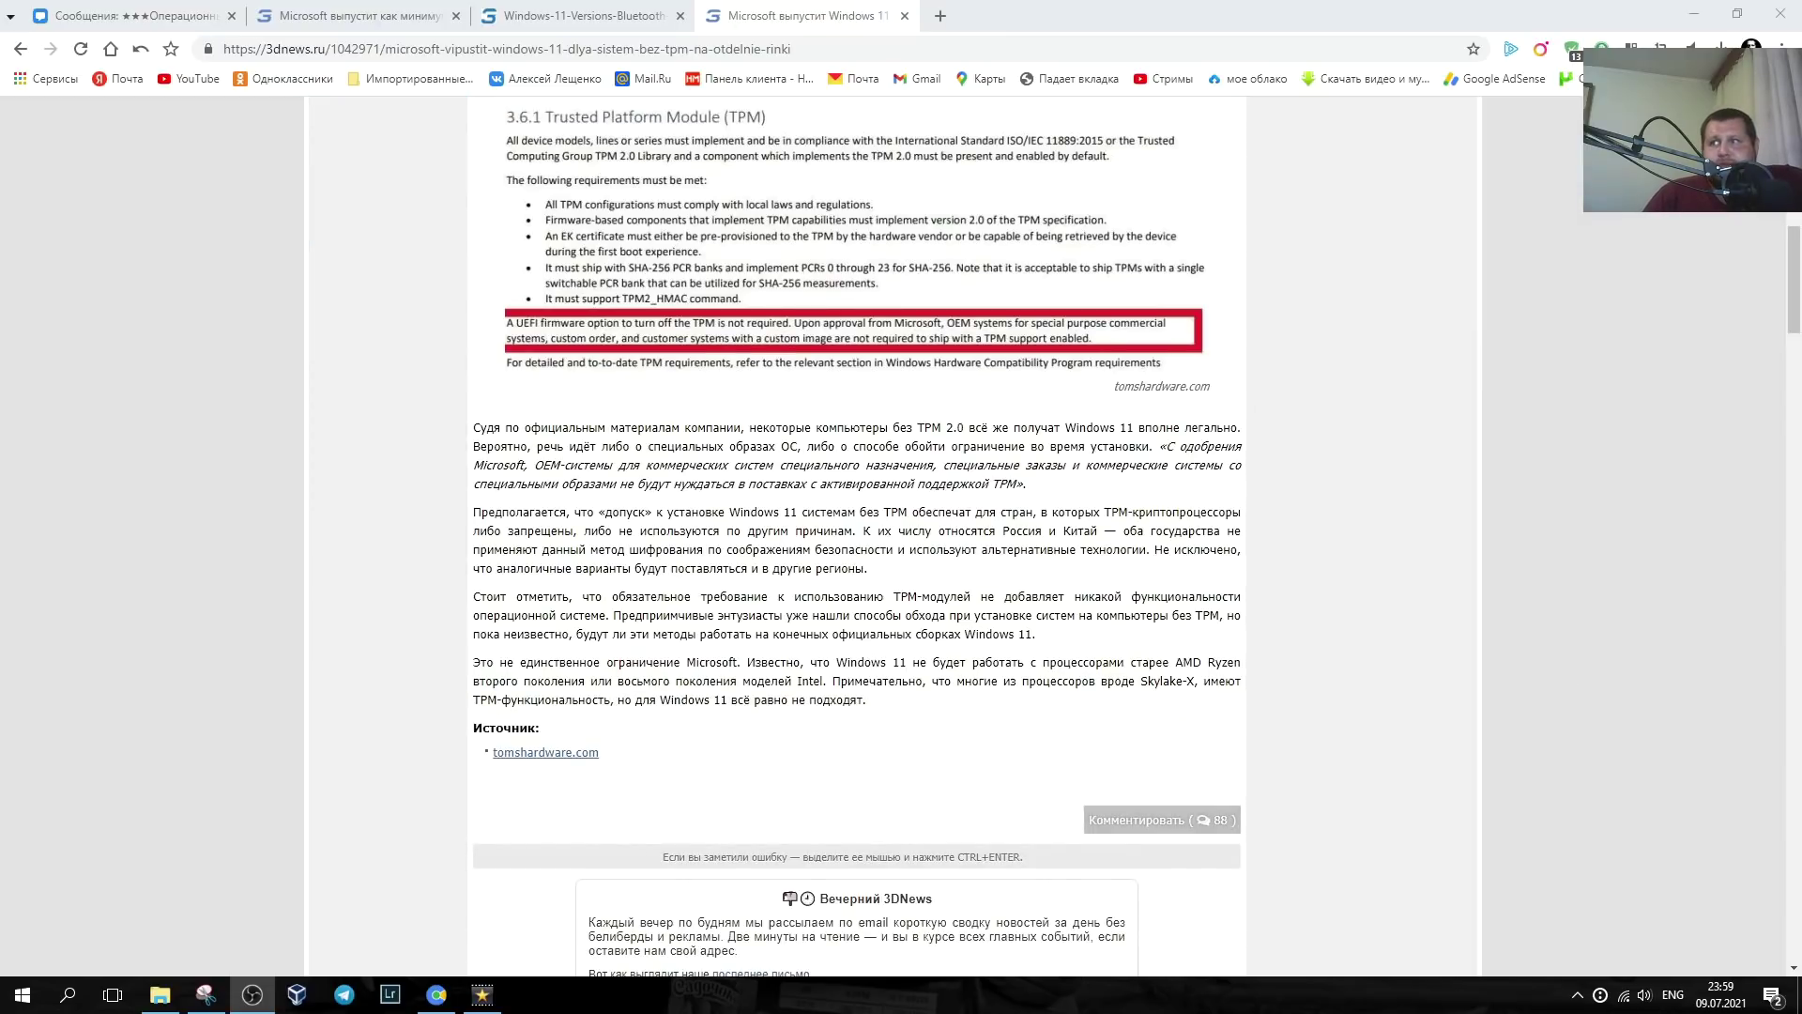
pyautogui.scroll(8, 1293, 462)
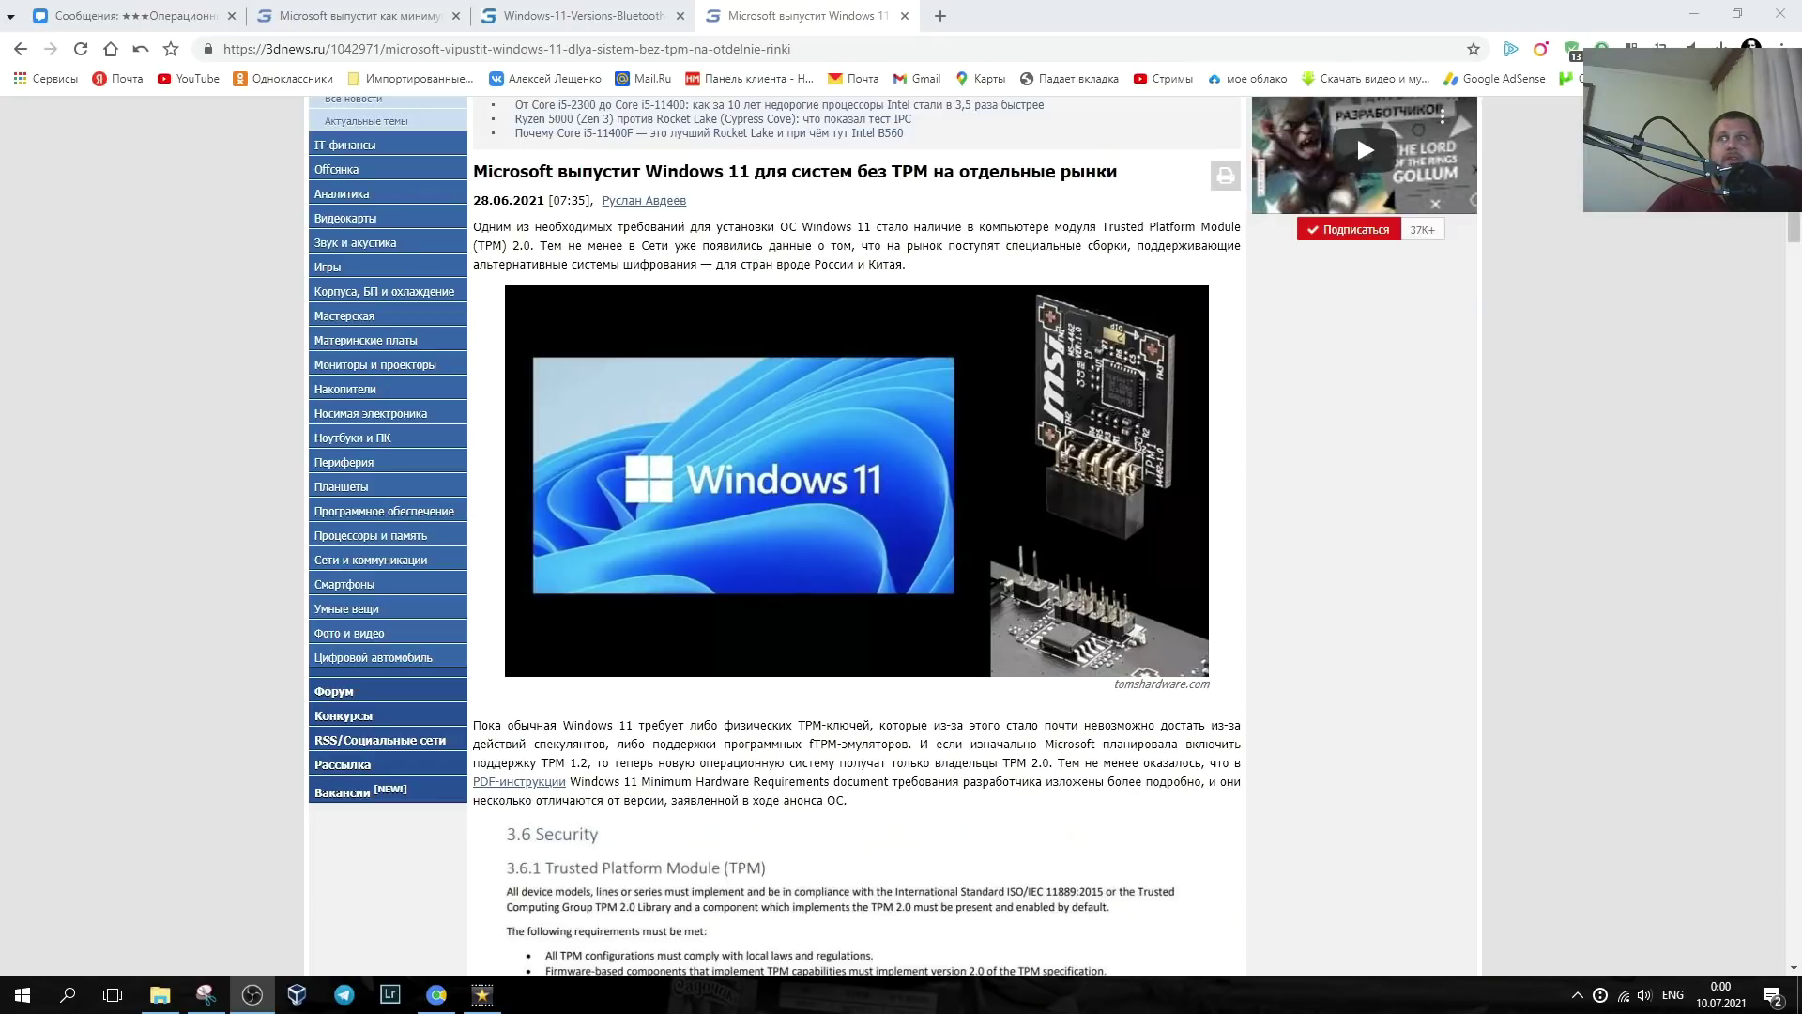
pyautogui.scroll(2, 1293, 463)
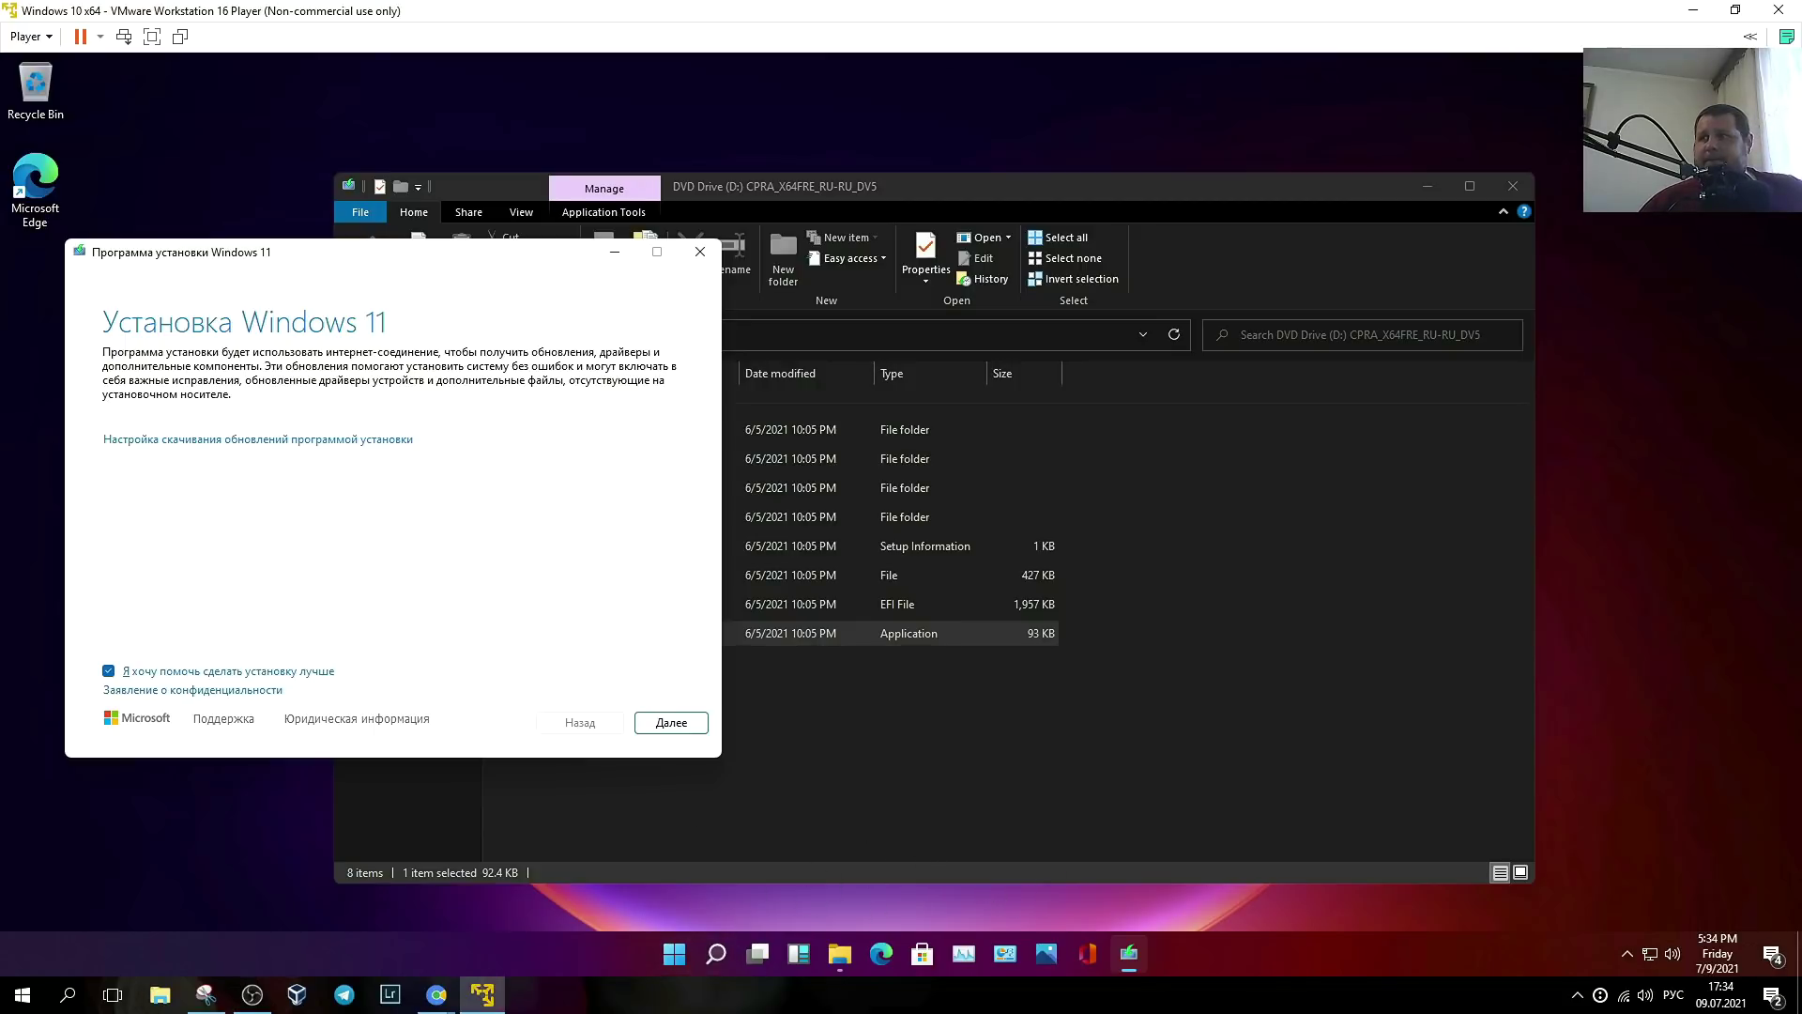
pyautogui.press('super+i')
pyautogui.click(869, 559)
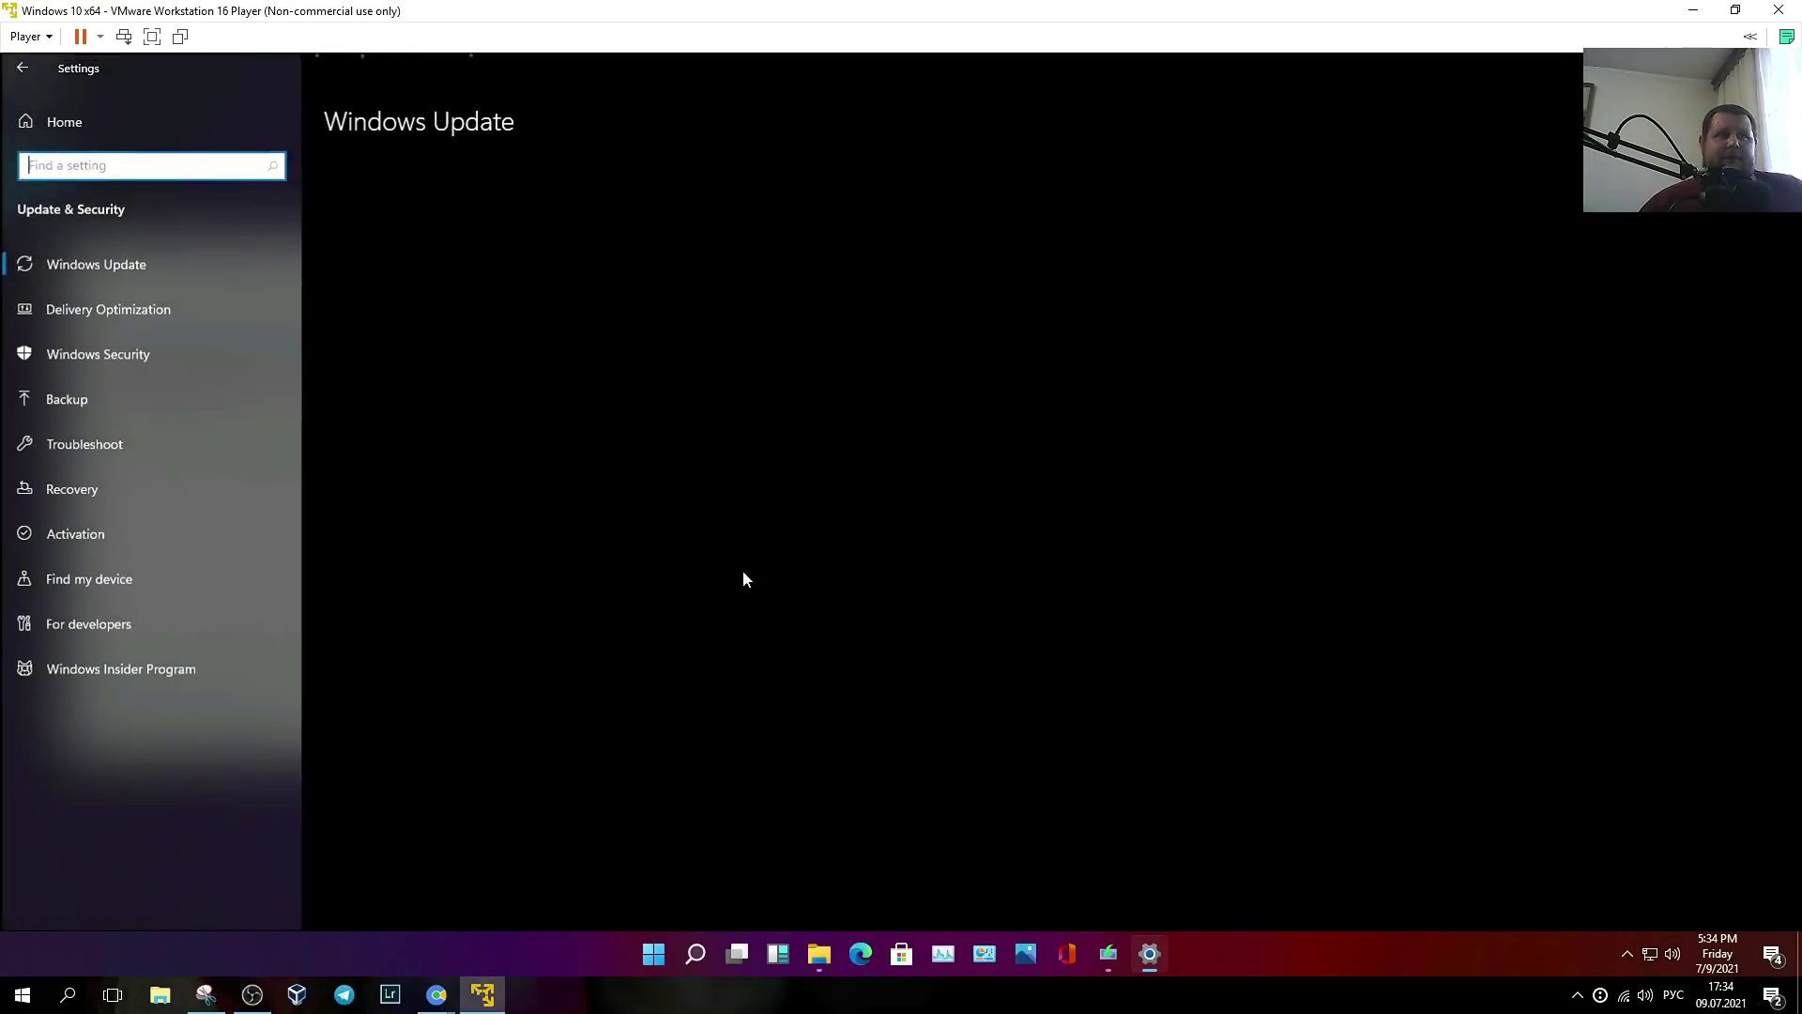
pyautogui.click(77, 683)
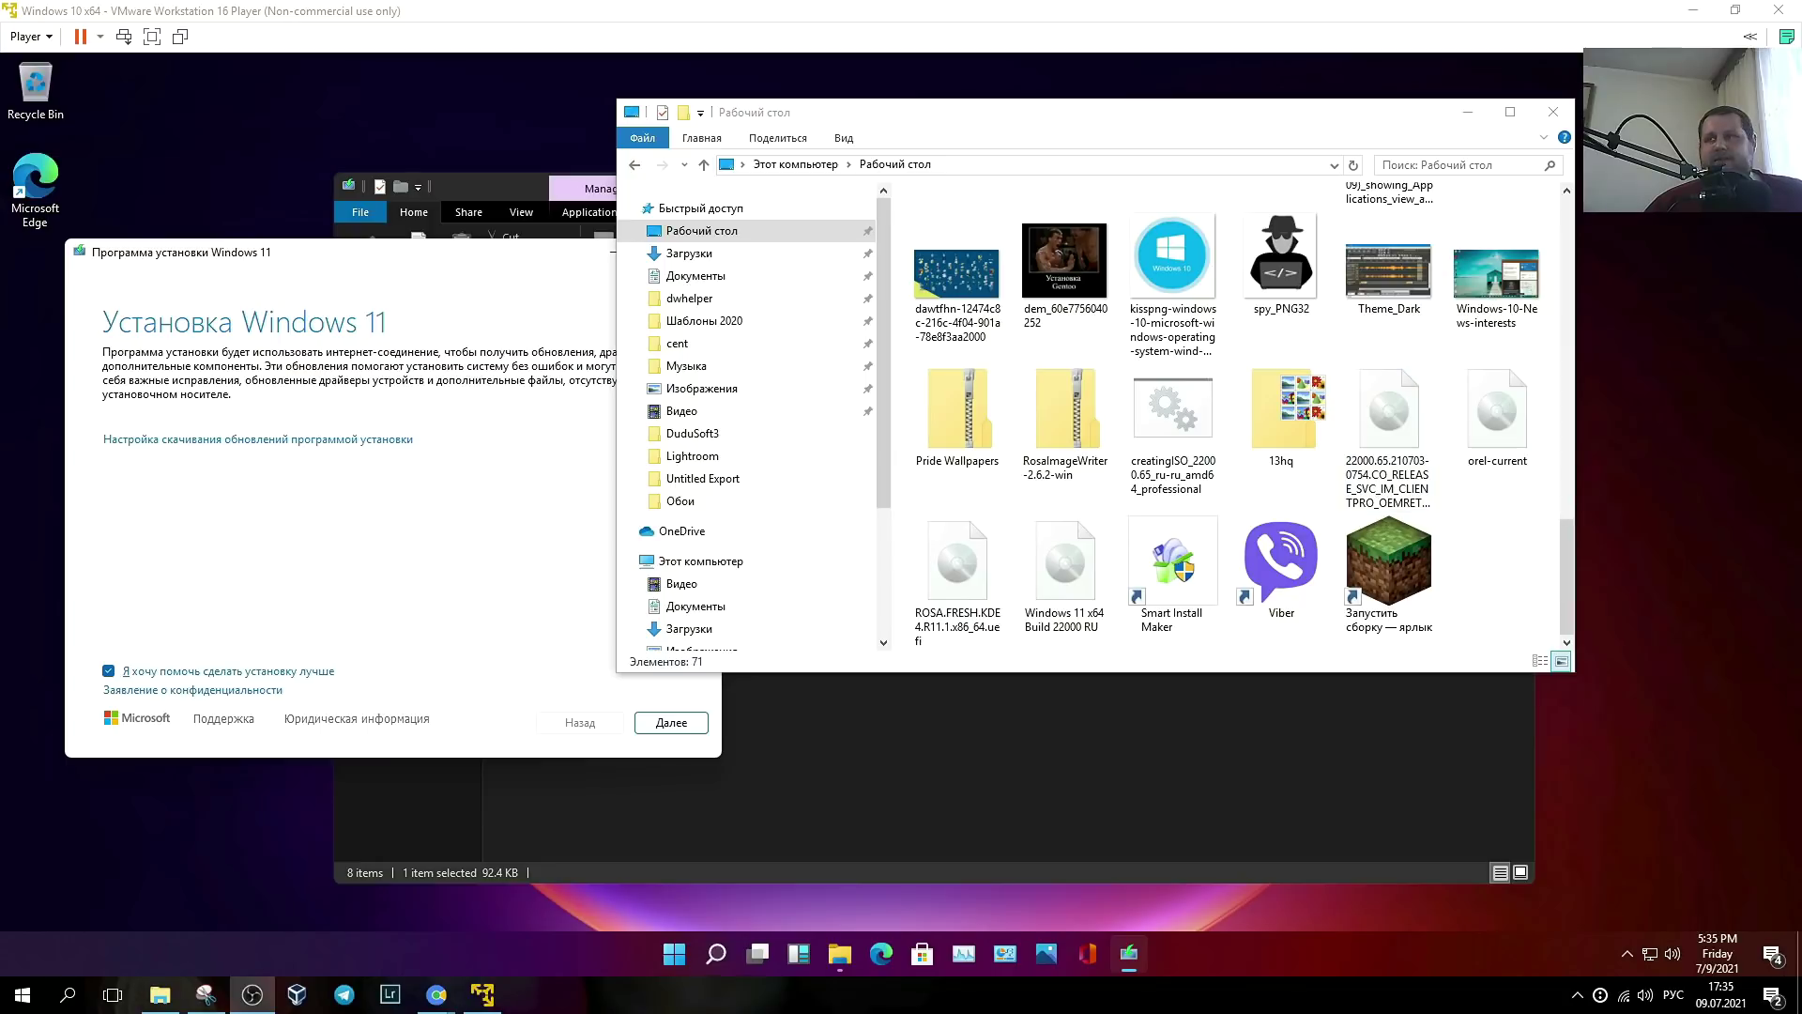
pyautogui.hotkey('alt', 'Tab')
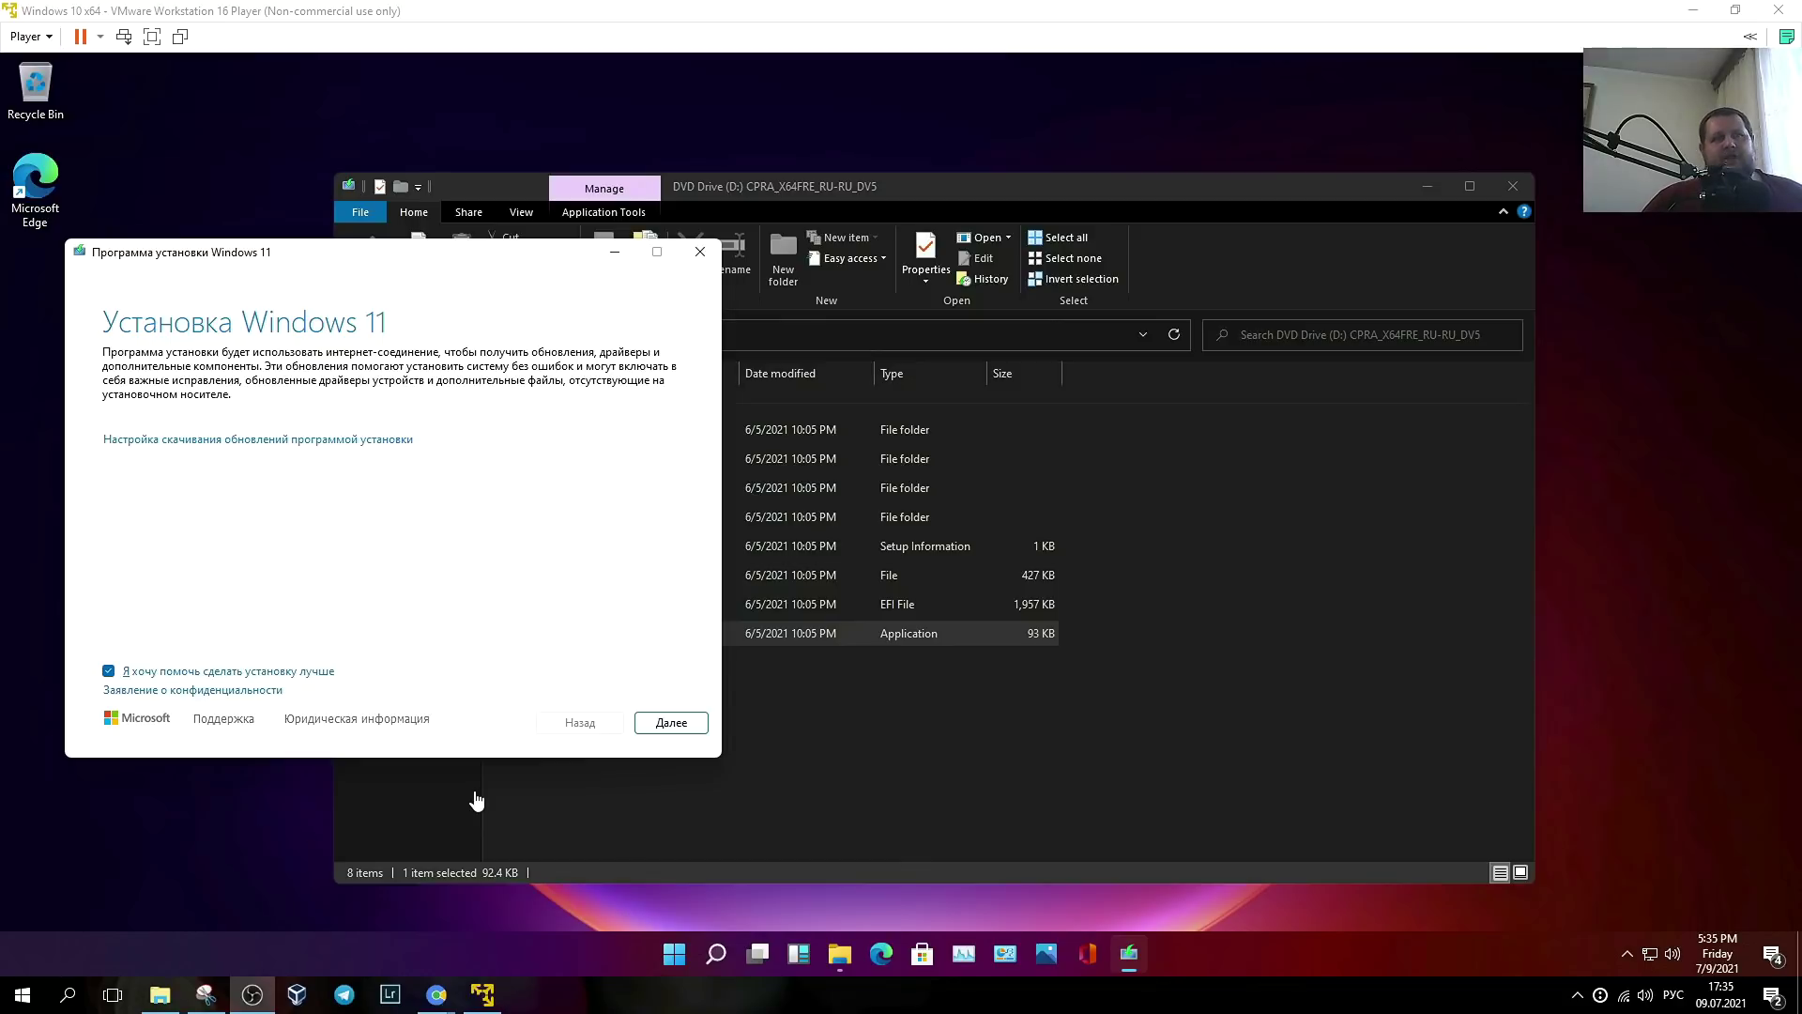
# - Reposition the setup dialog and continue past the first Windows 11 Setup page with Далее
pyautogui.moveTo(362, 267); pyautogui.dragTo(466, 200)
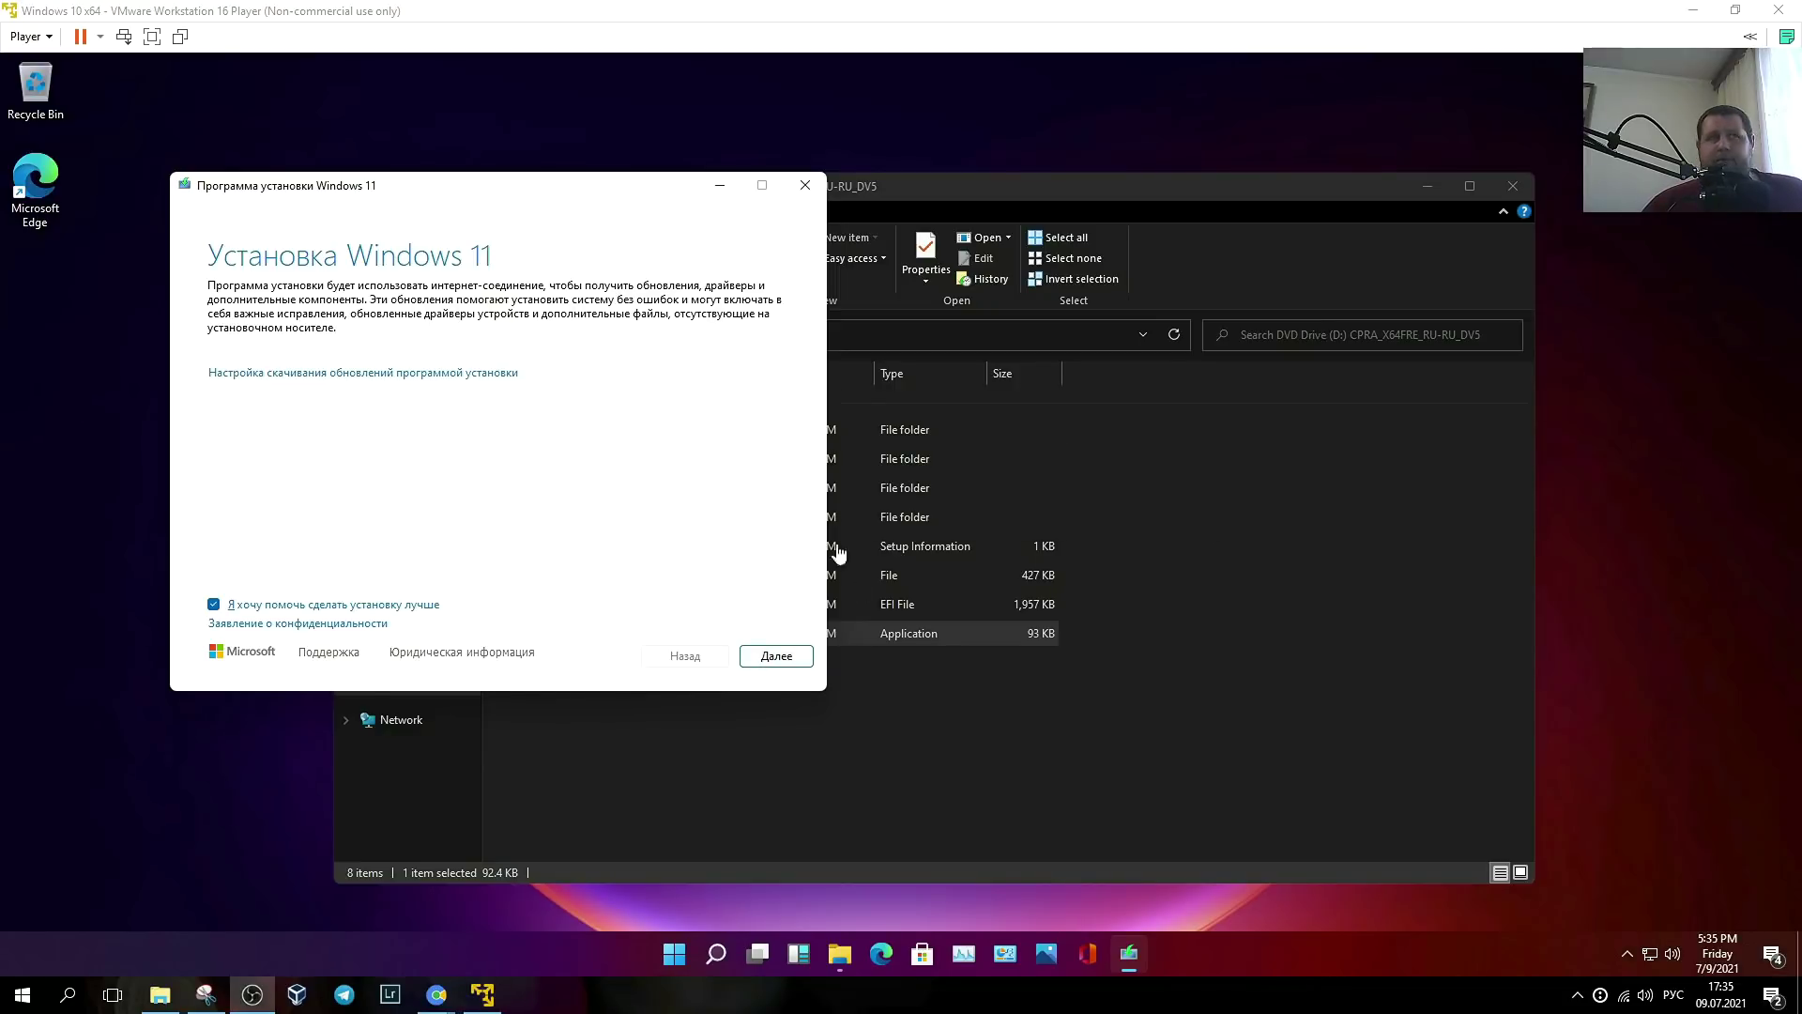
pyautogui.click(591, 483)
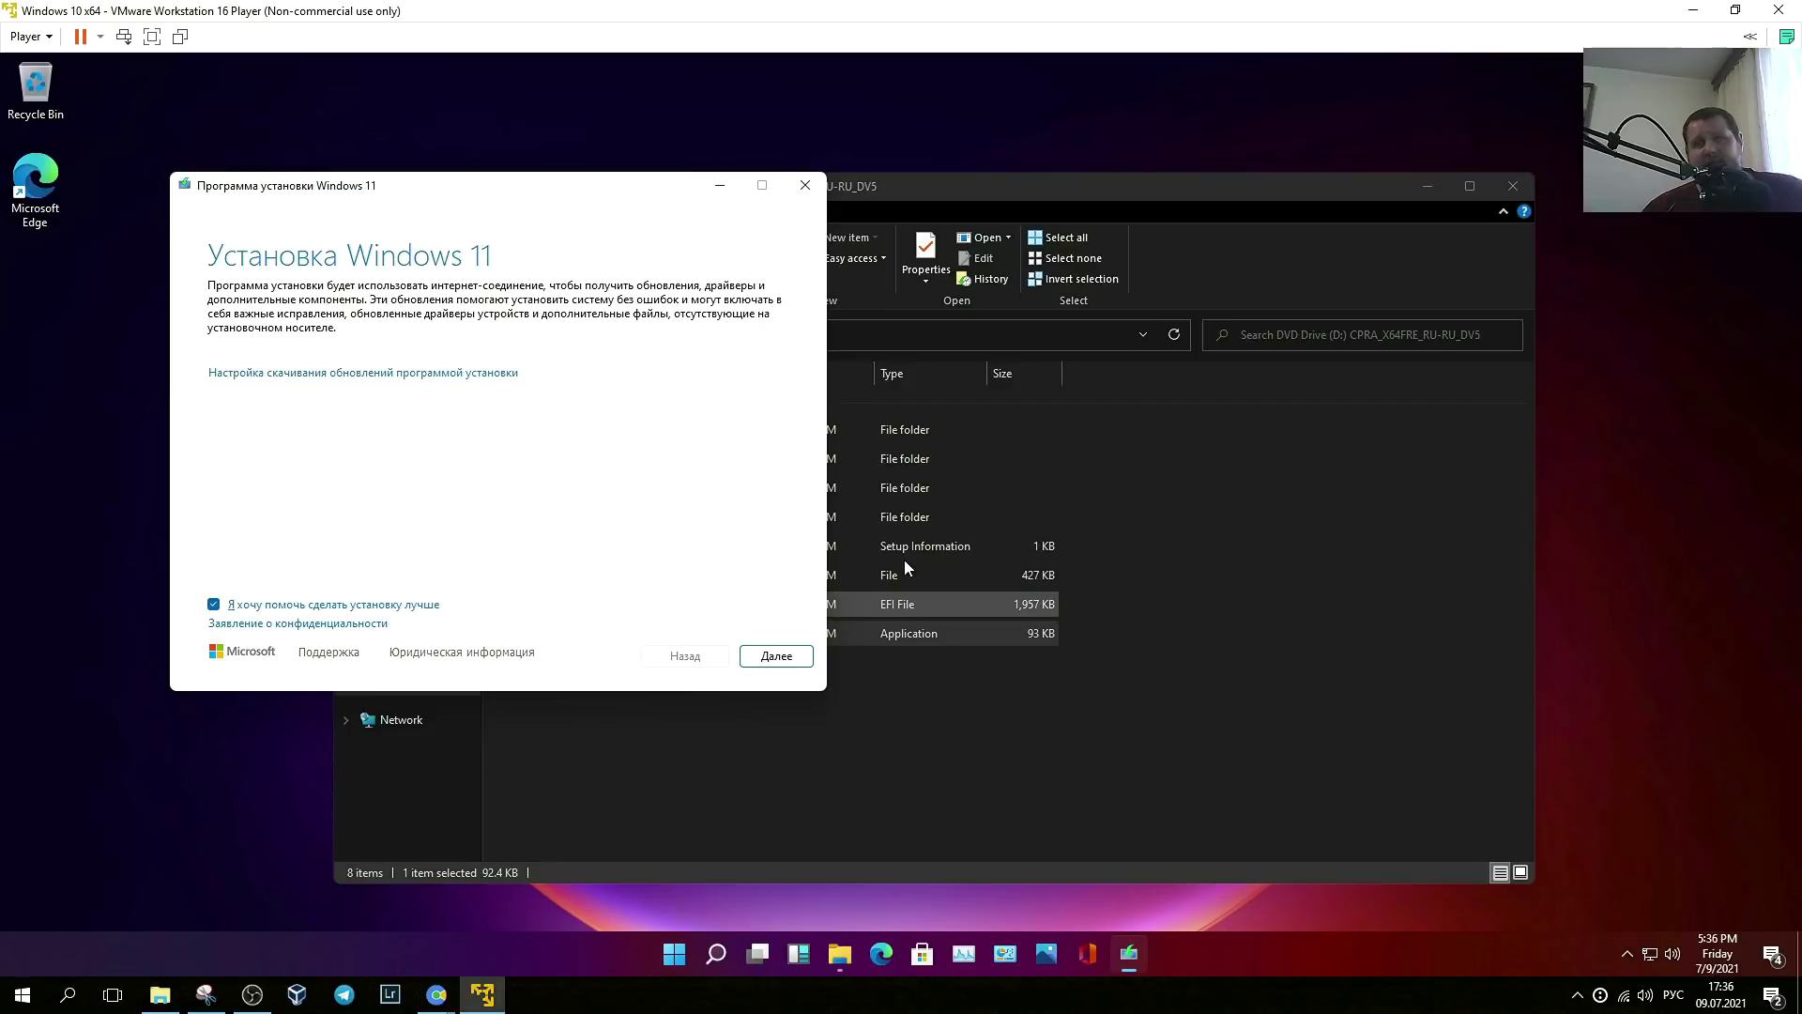
pyautogui.click(786, 660)
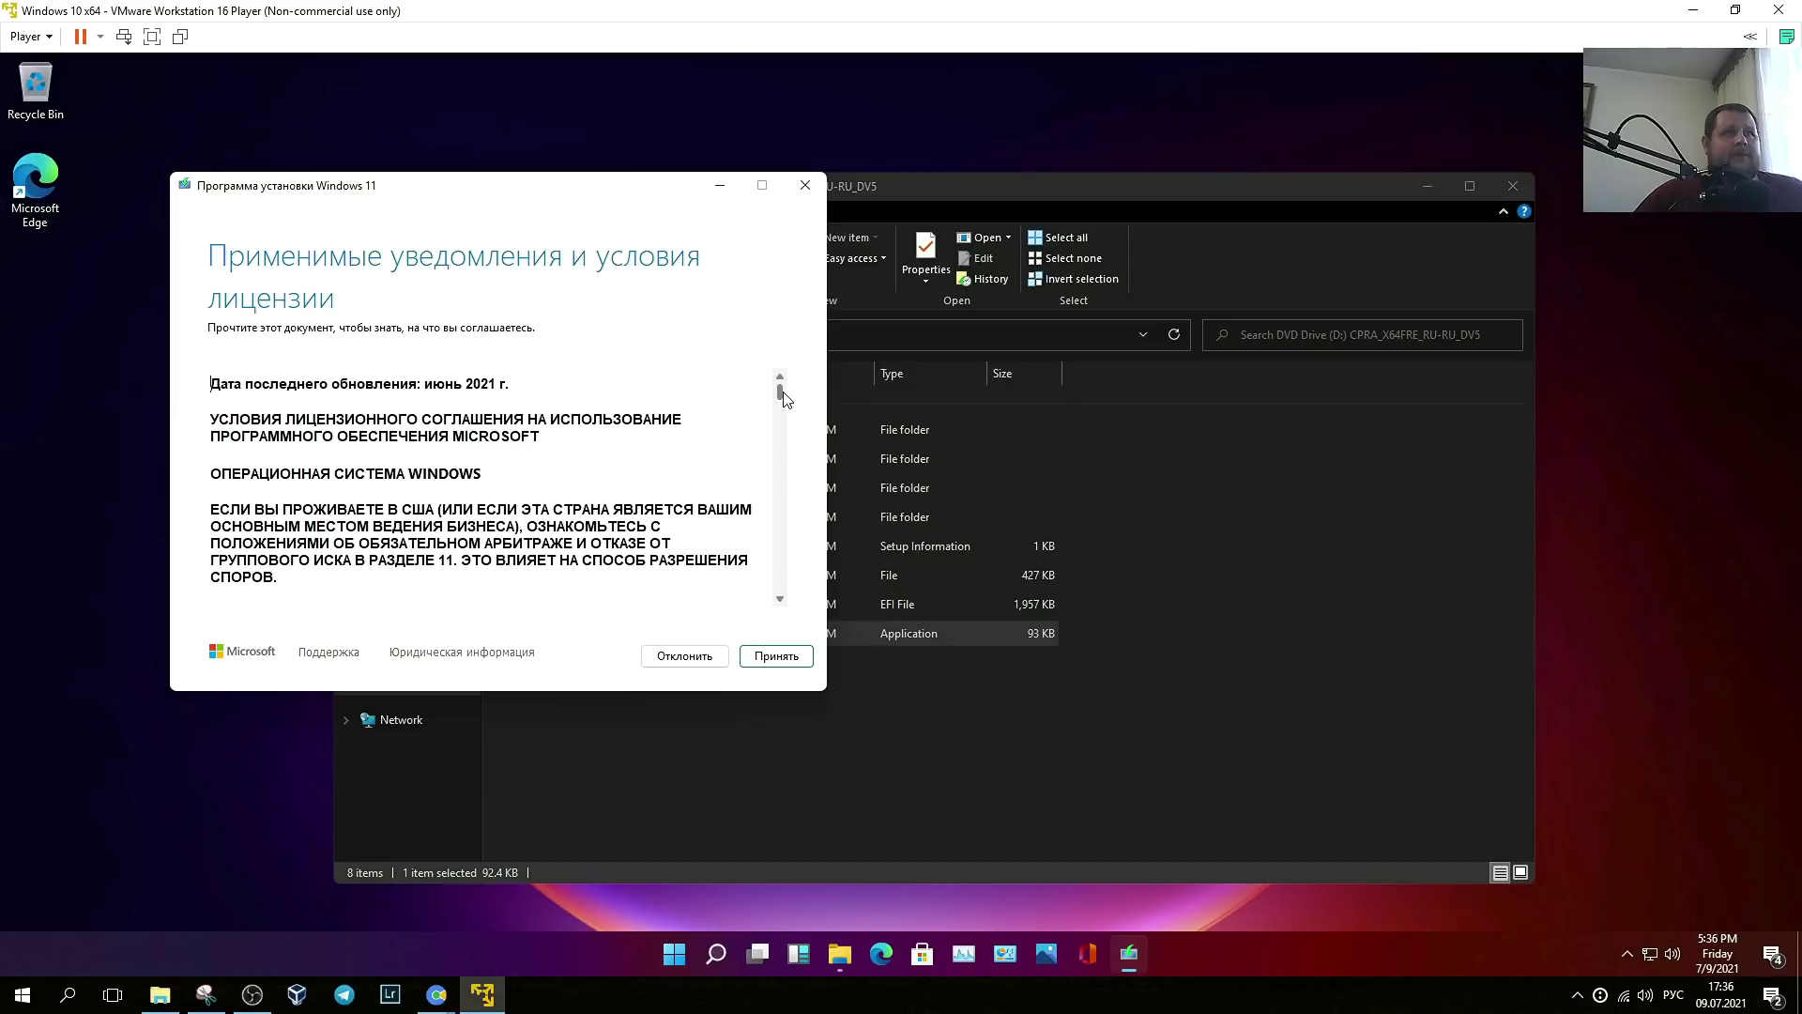
# - Review the license terms and accept them with Принять
pyautogui.scroll(-5, 493, 488)
pyautogui.scroll(5, 493, 488)
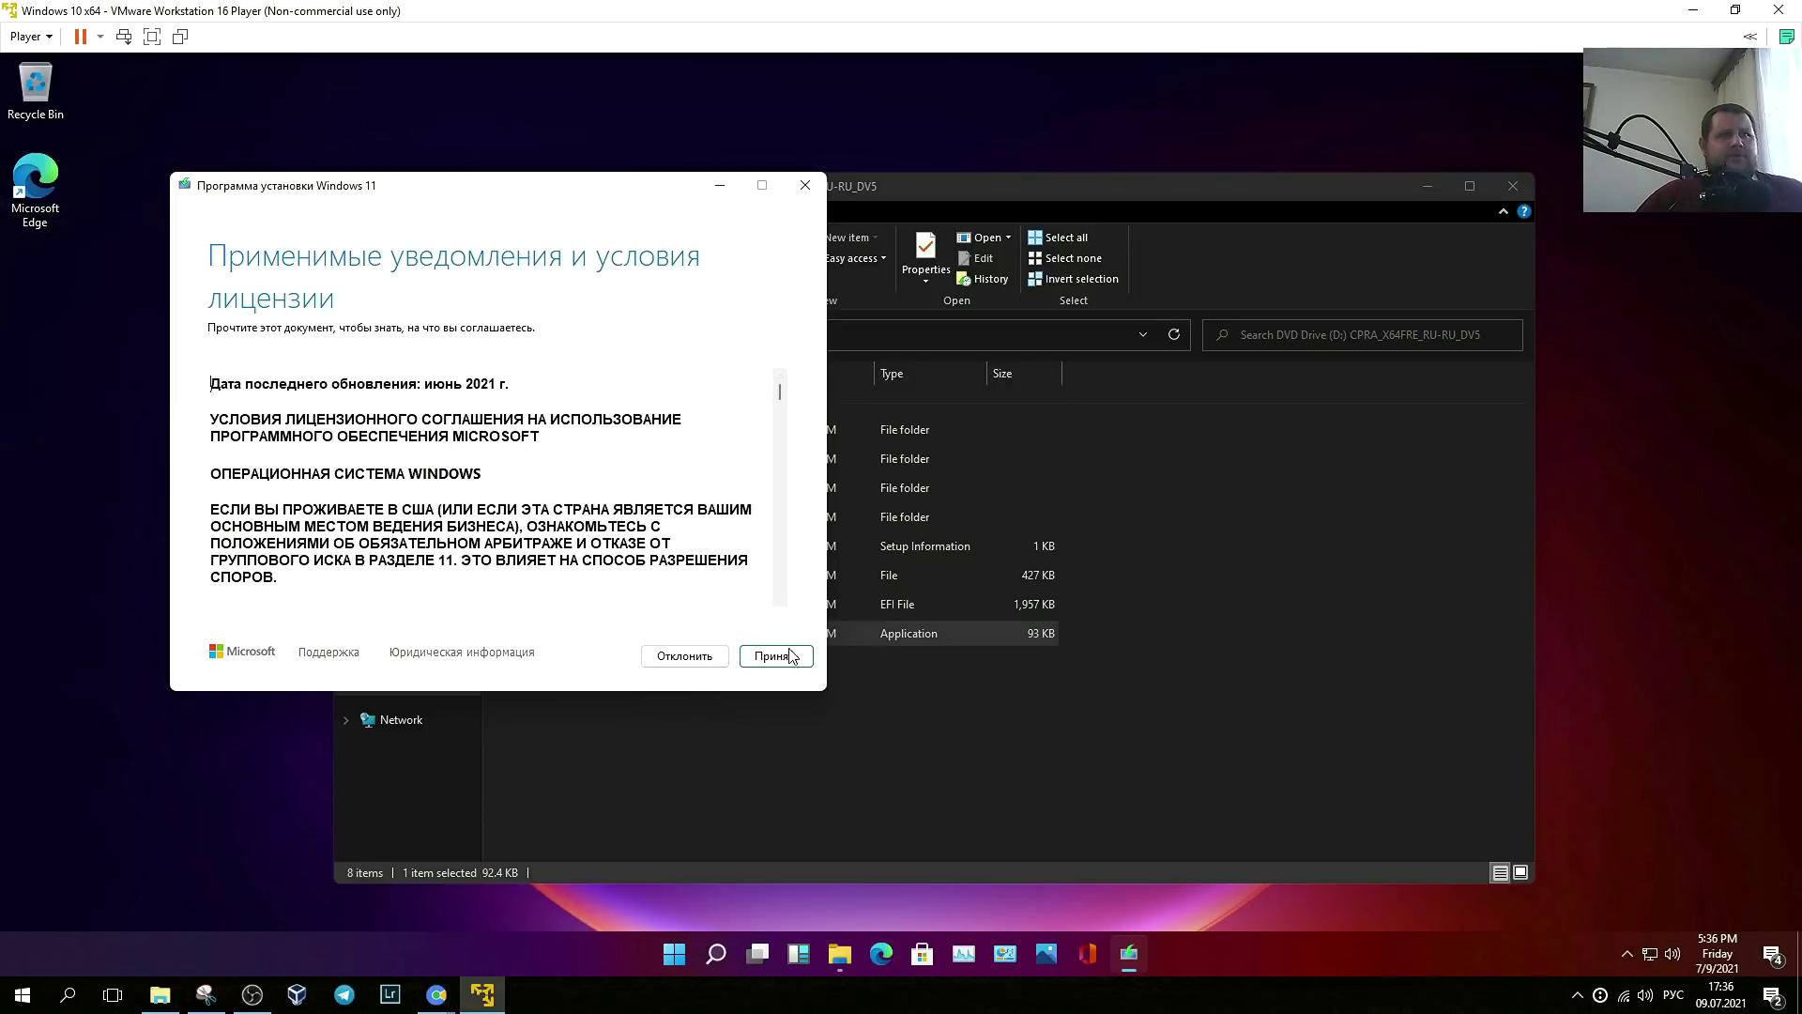
pyautogui.click(776, 655)
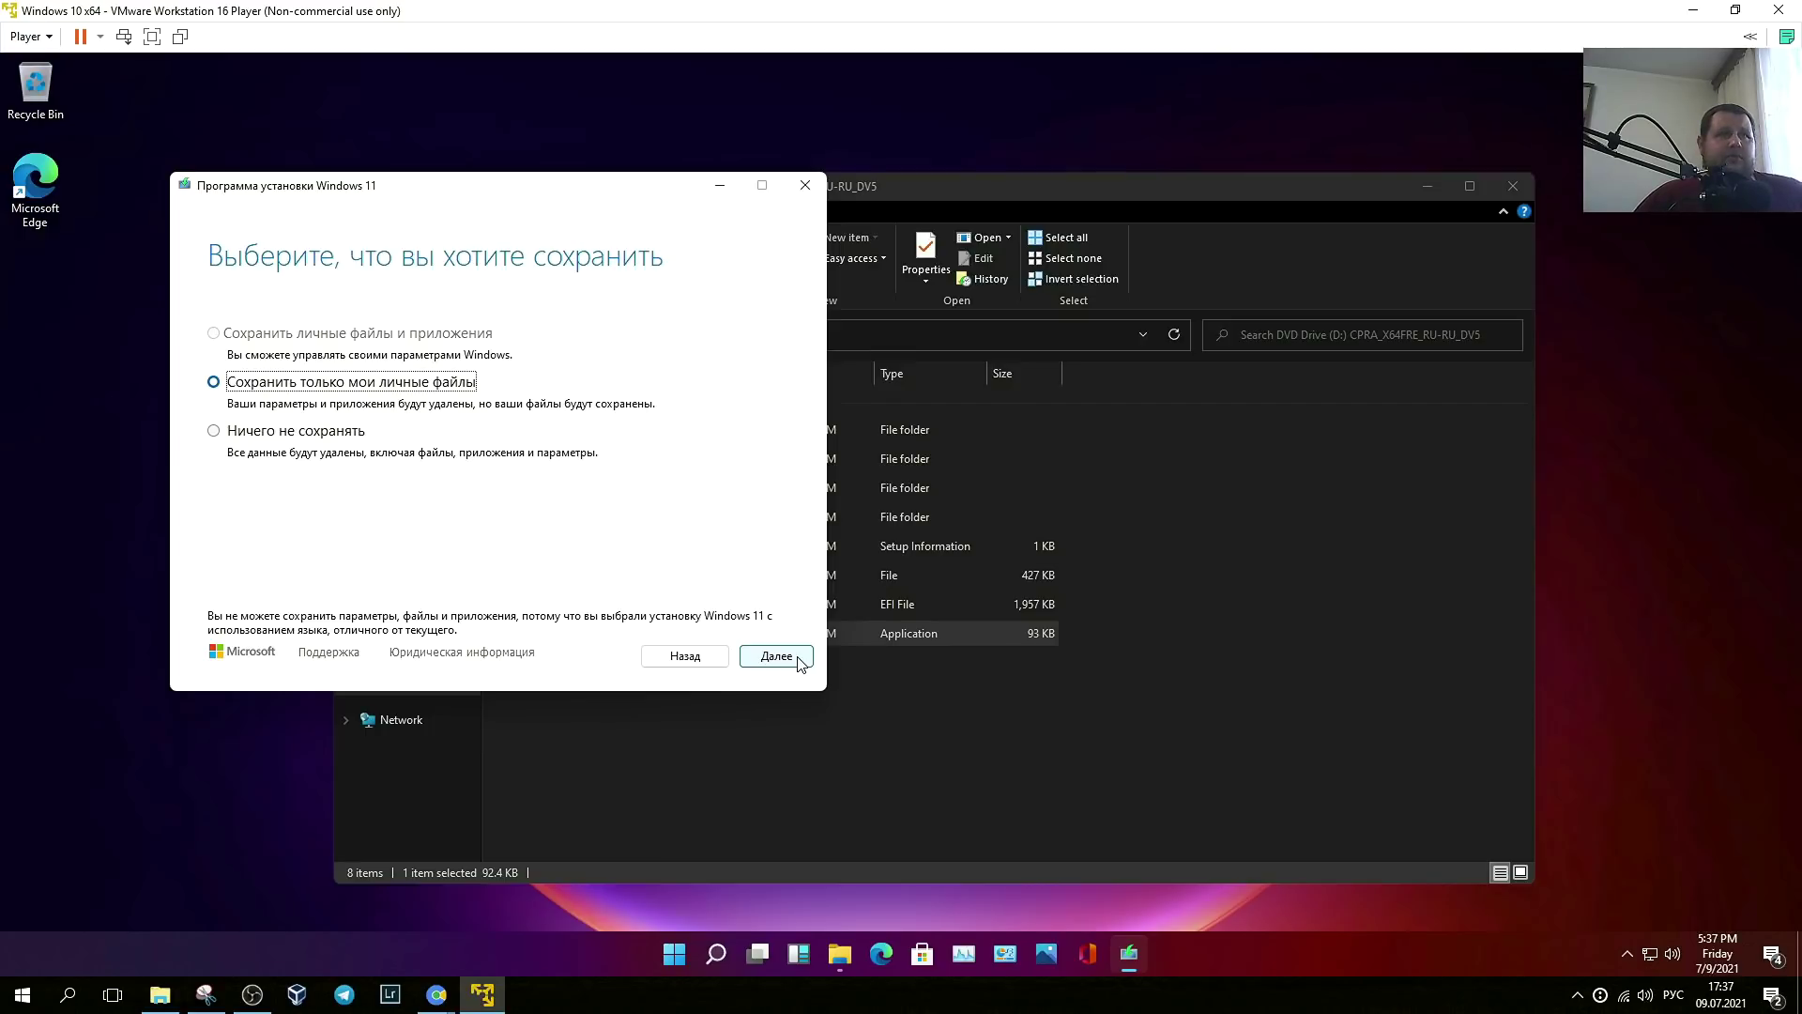
# - Choose to keep only personal files, confirm with Yes, and reposition the setup window
pyautogui.click(801, 664)
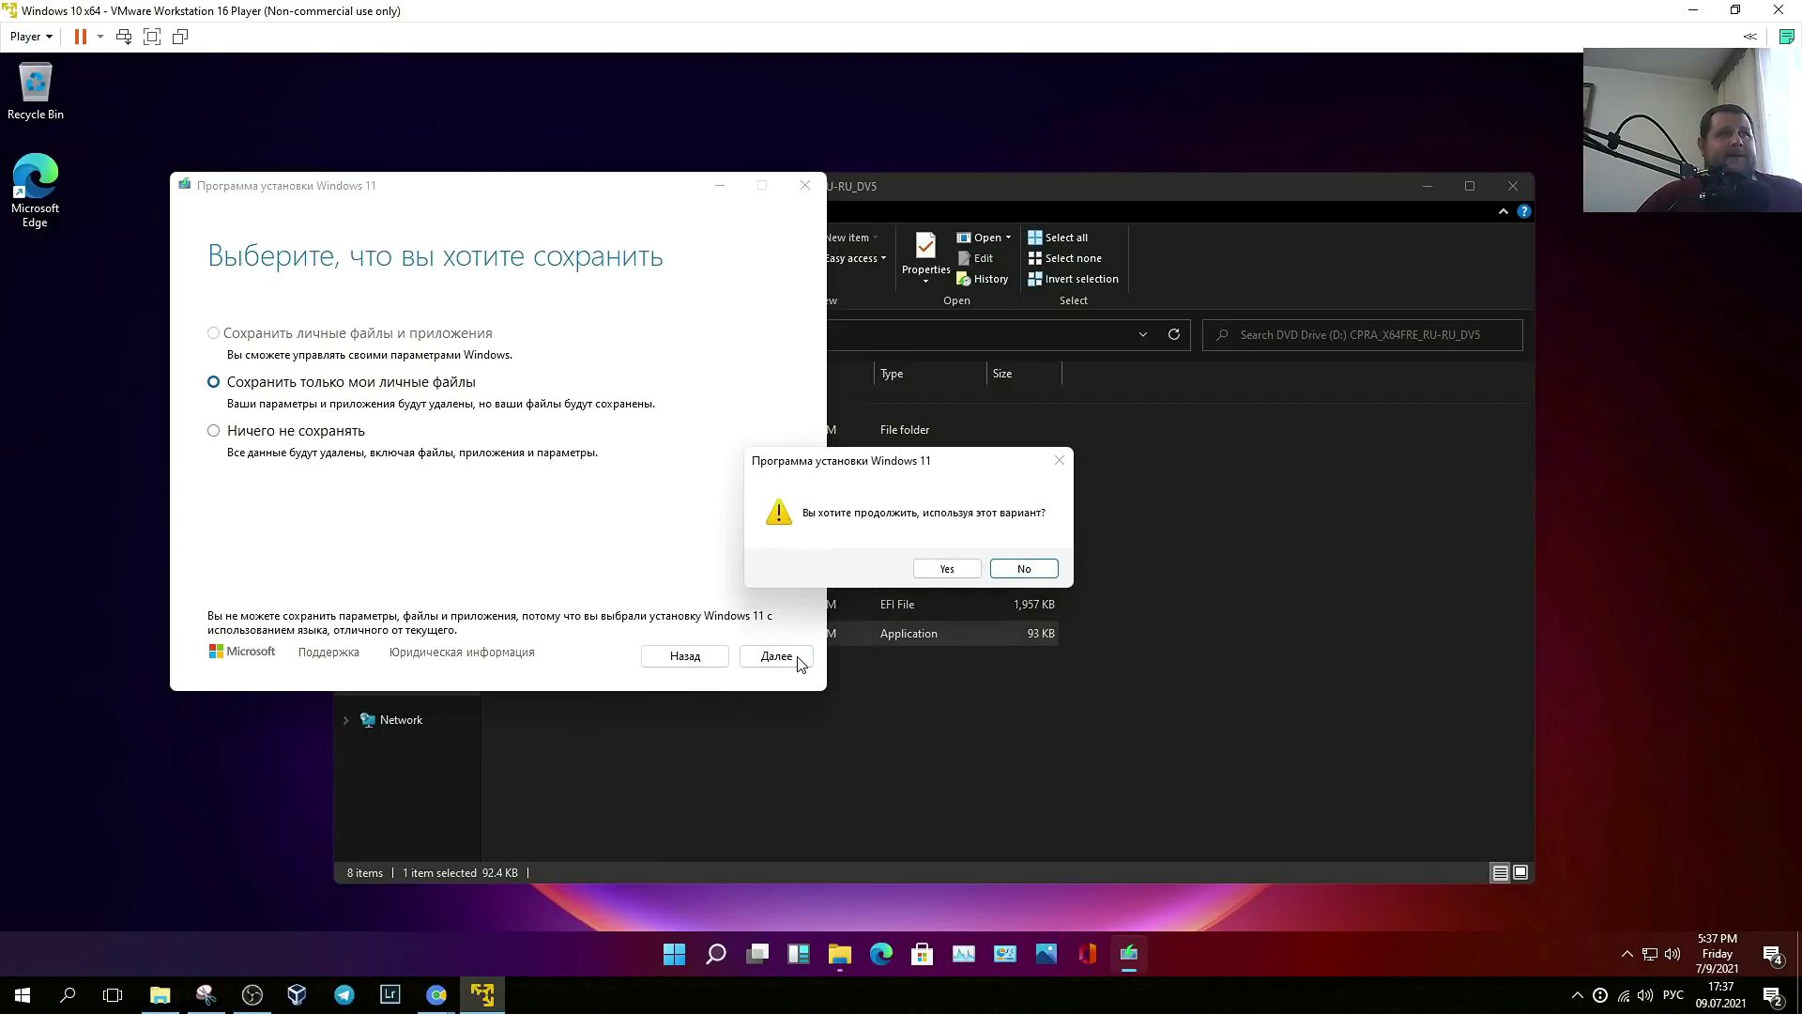
pyautogui.click(944, 567)
pyautogui.moveTo(510, 185); pyautogui.dragTo(393, 134)
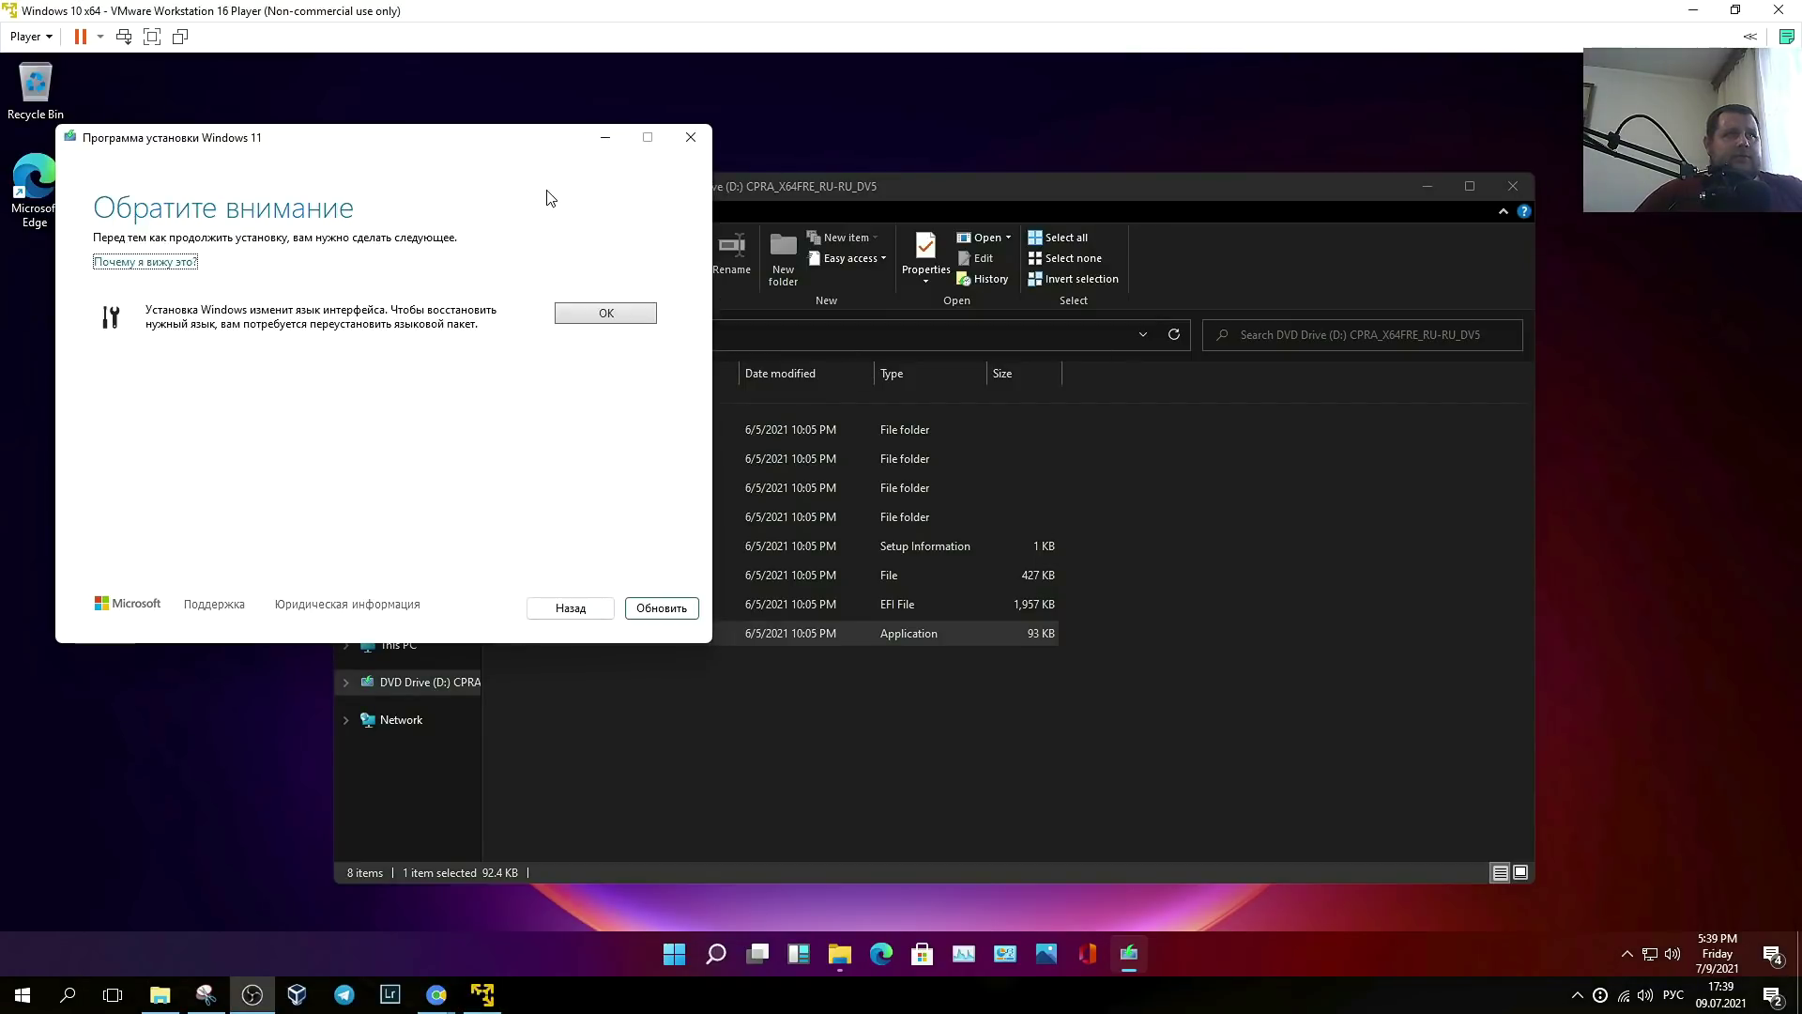
pyautogui.moveTo(402, 142); pyautogui.dragTo(401, 183)
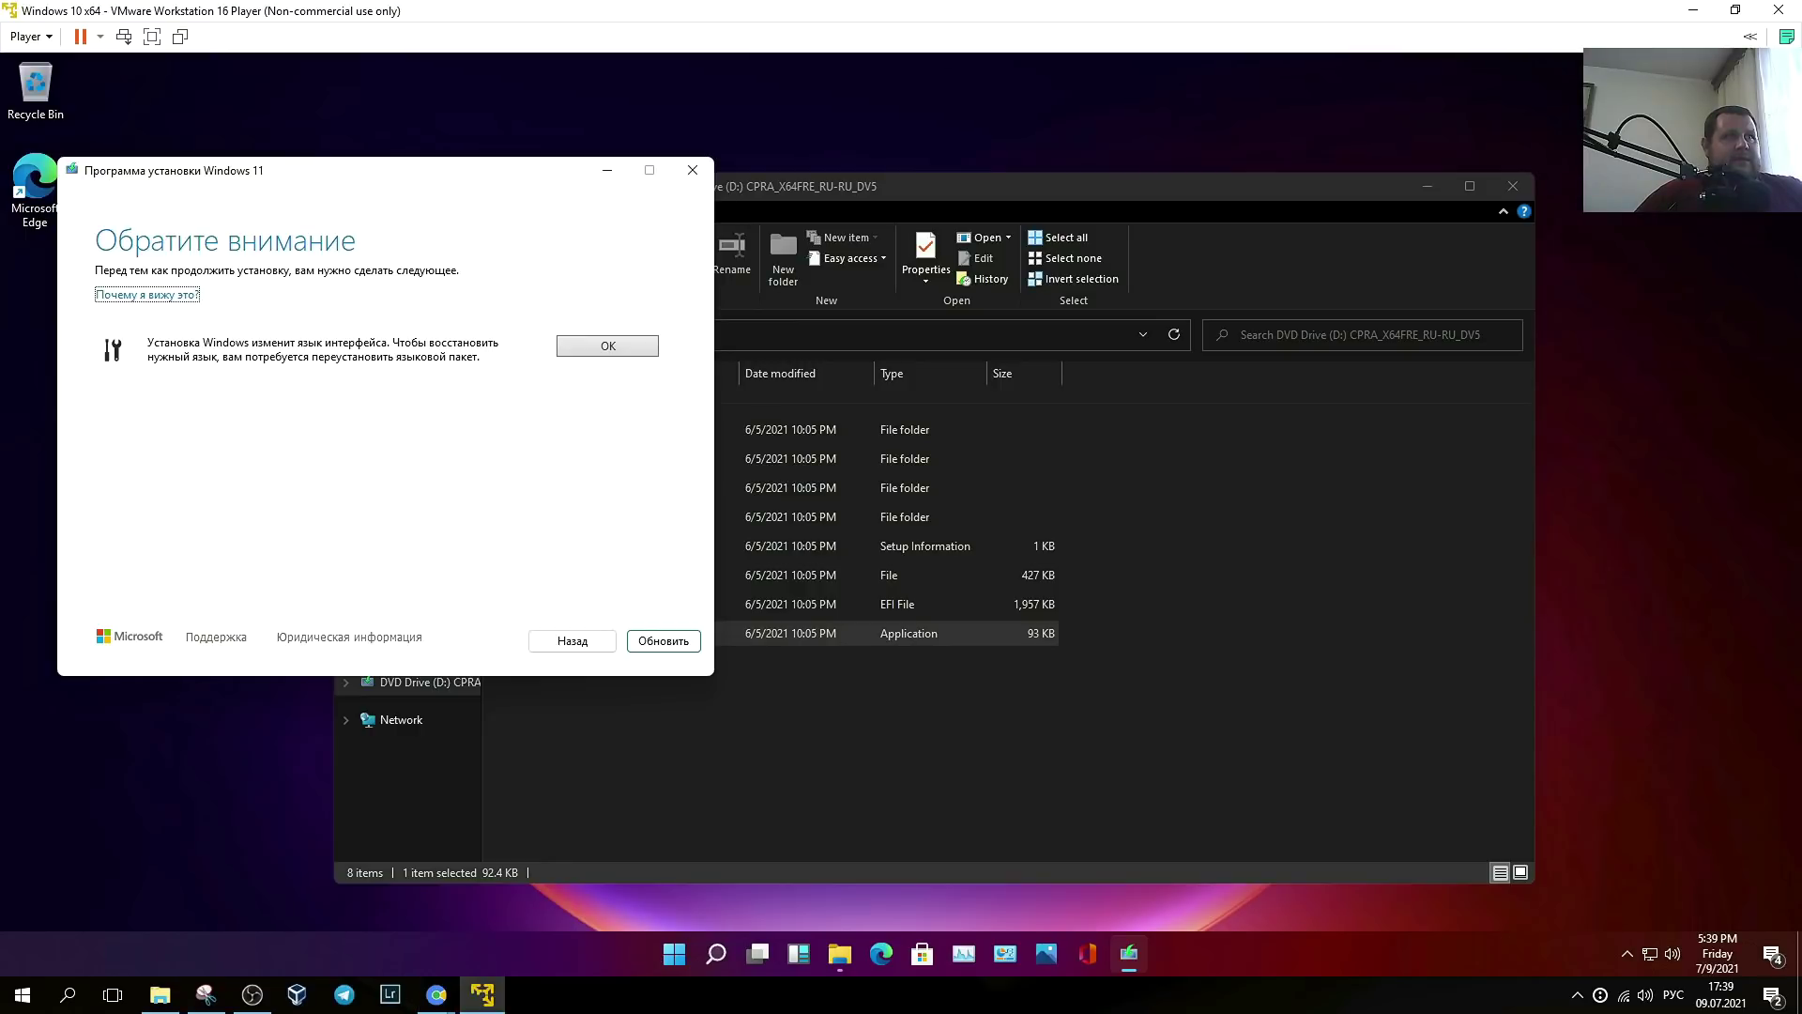
# - Proceed past the language-change notice with Обновить and start the install with Установить
pyautogui.click(657, 641)
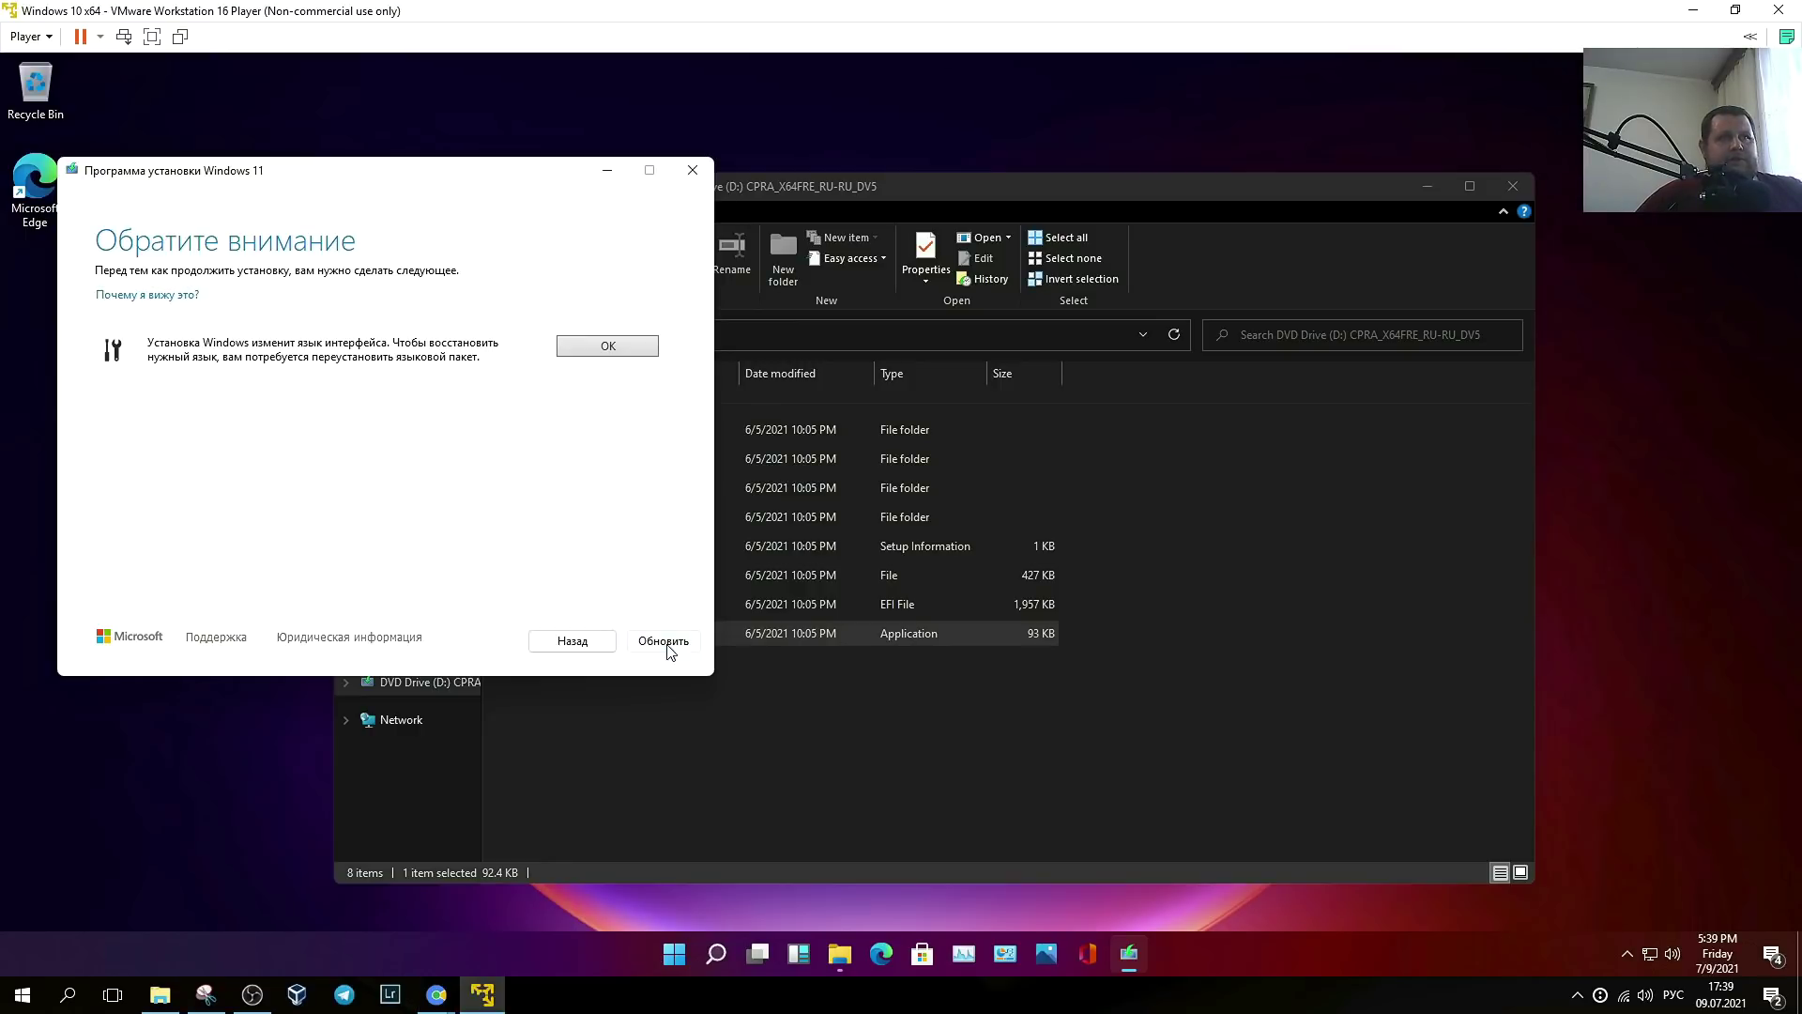
pyautogui.click(654, 646)
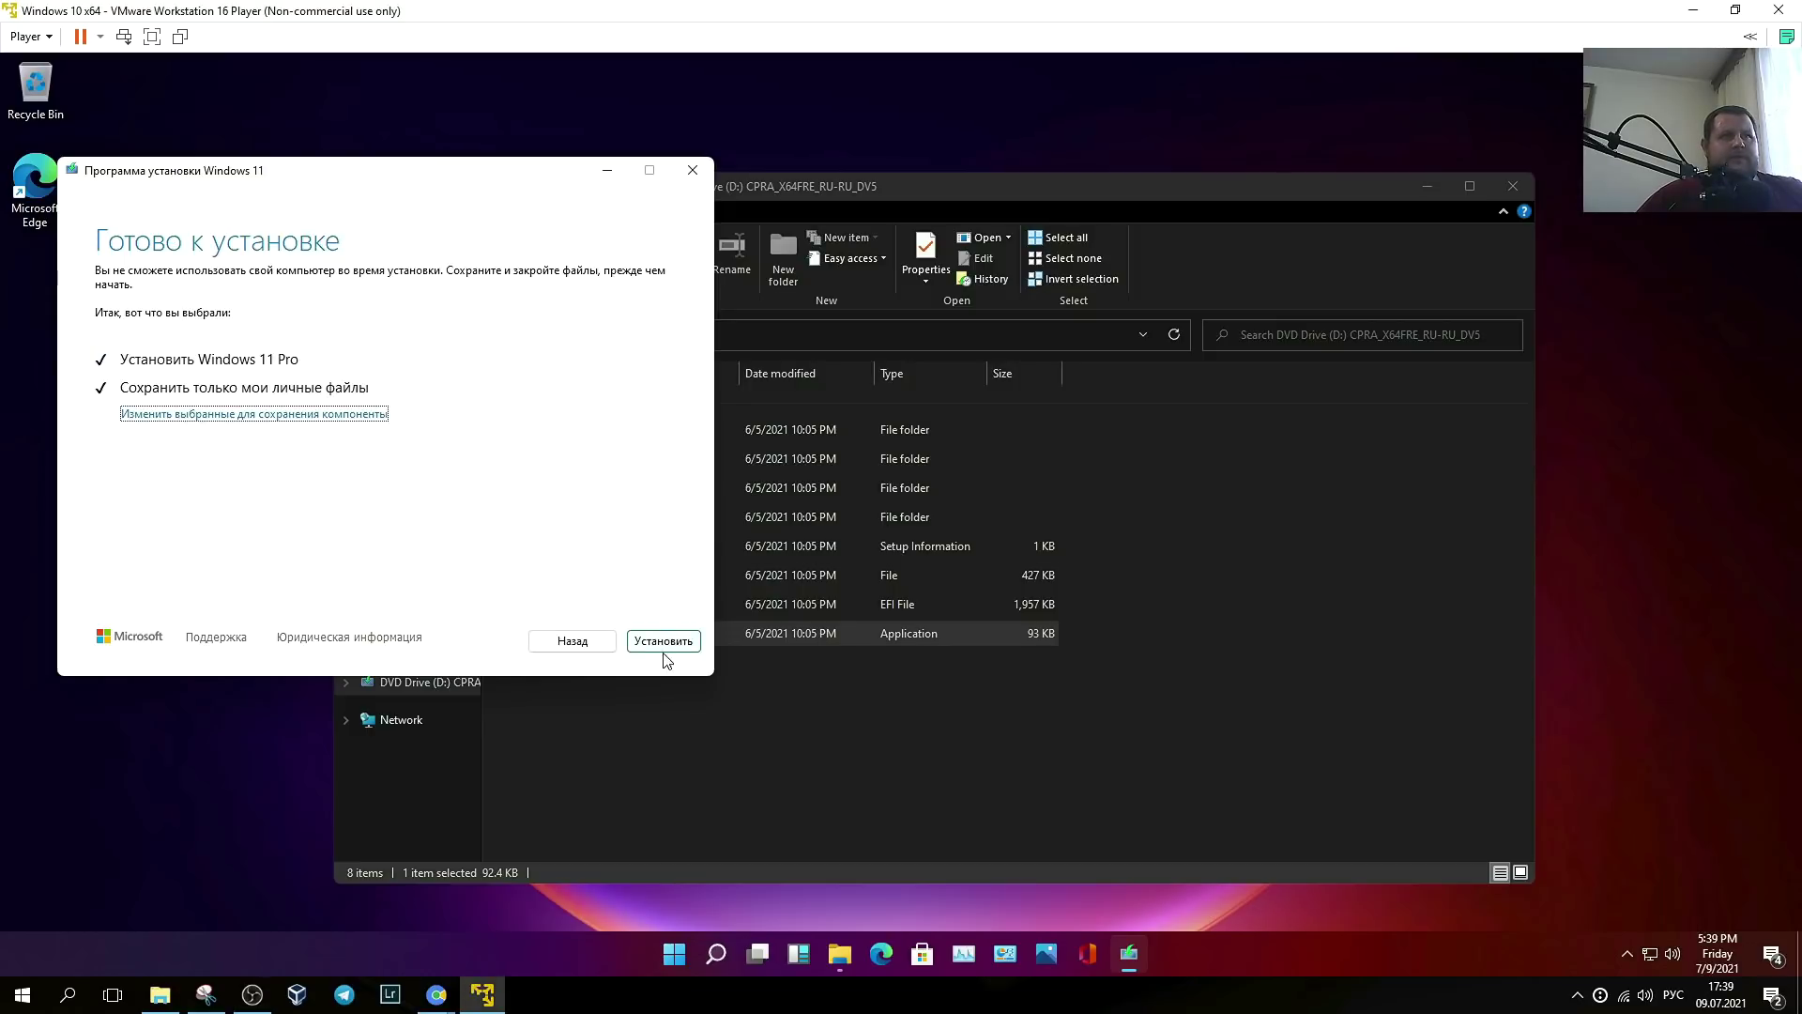
pyautogui.click(656, 641)
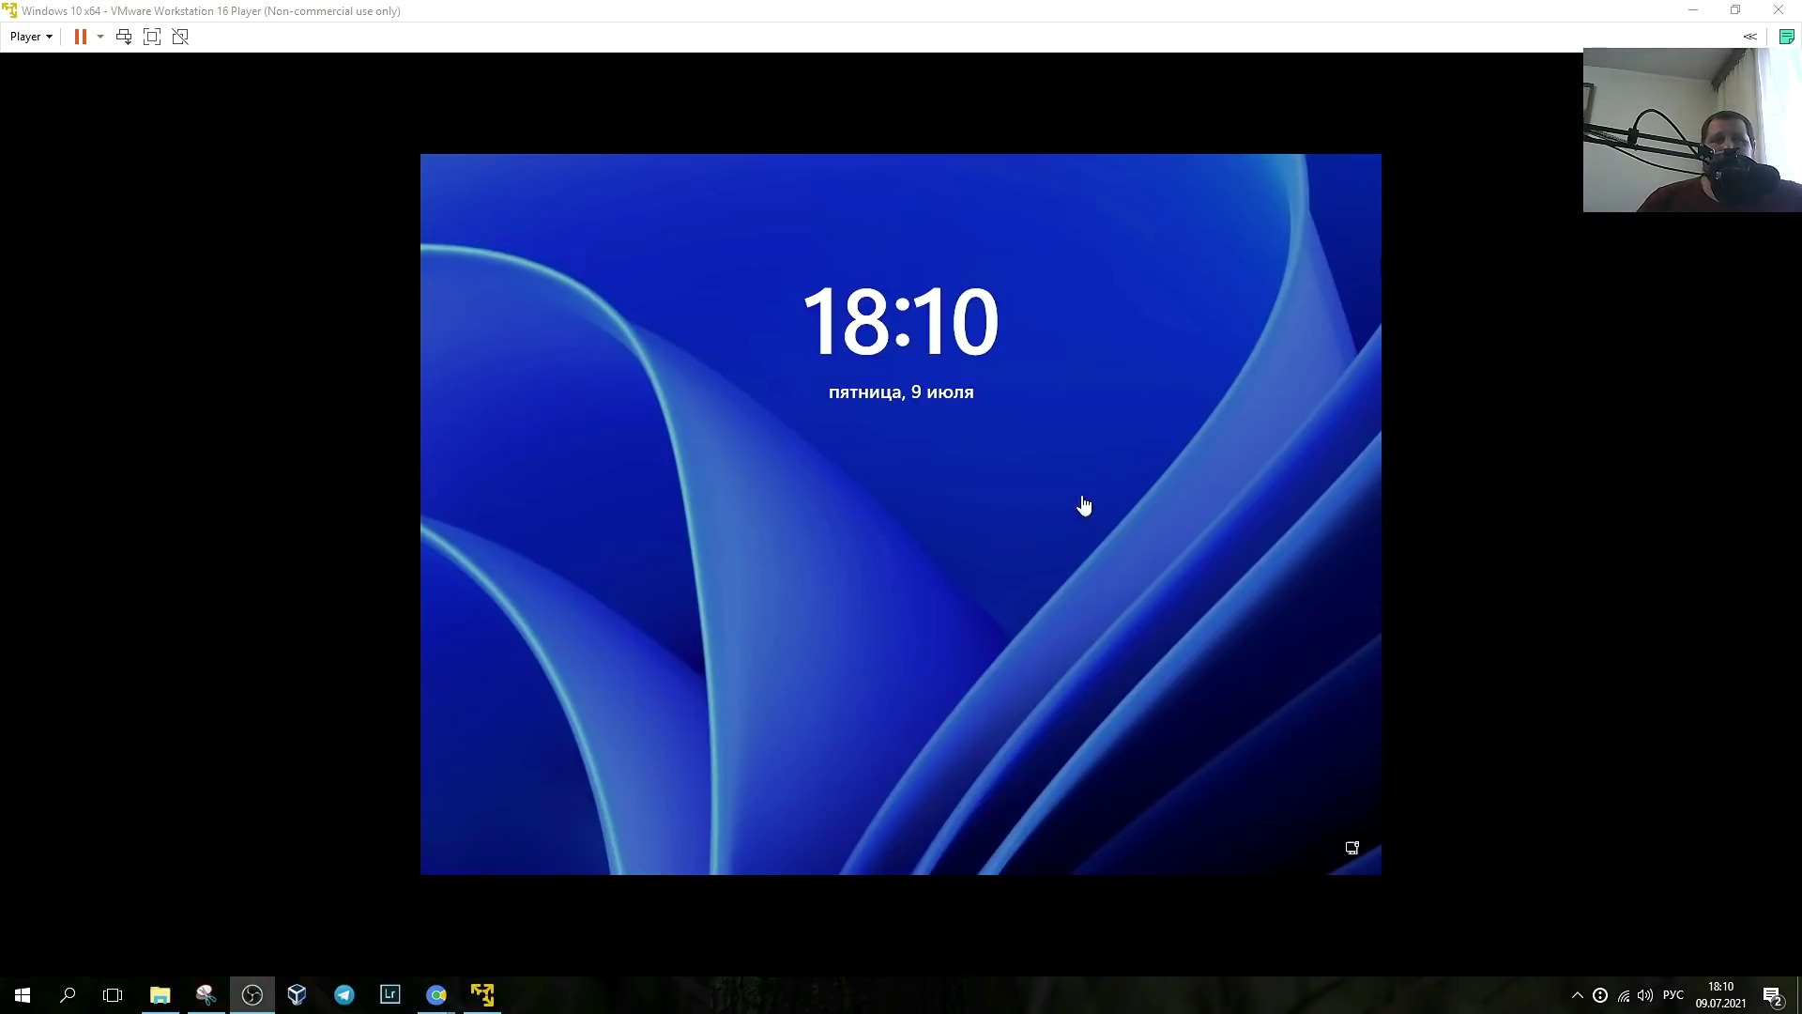
# - Sign in to the new Windows 11 from the lock screen with the account PIN
pyautogui.click(921, 535)
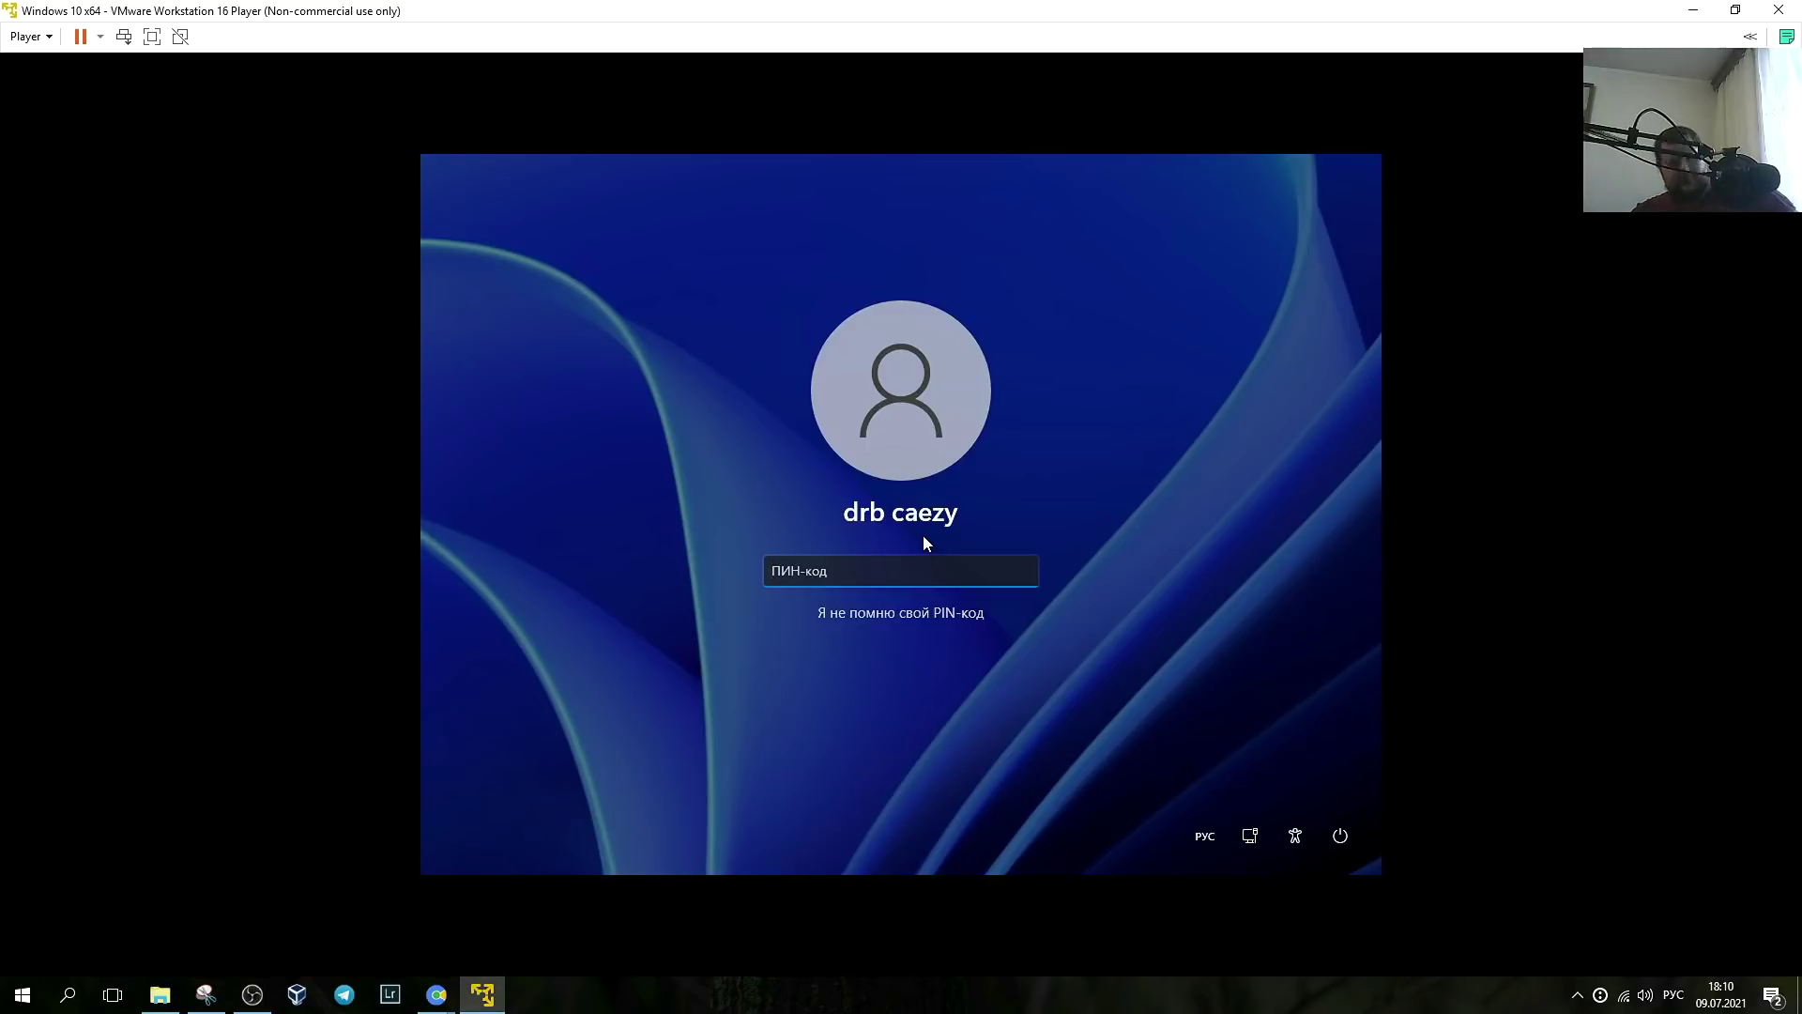
pyautogui.write('1234')
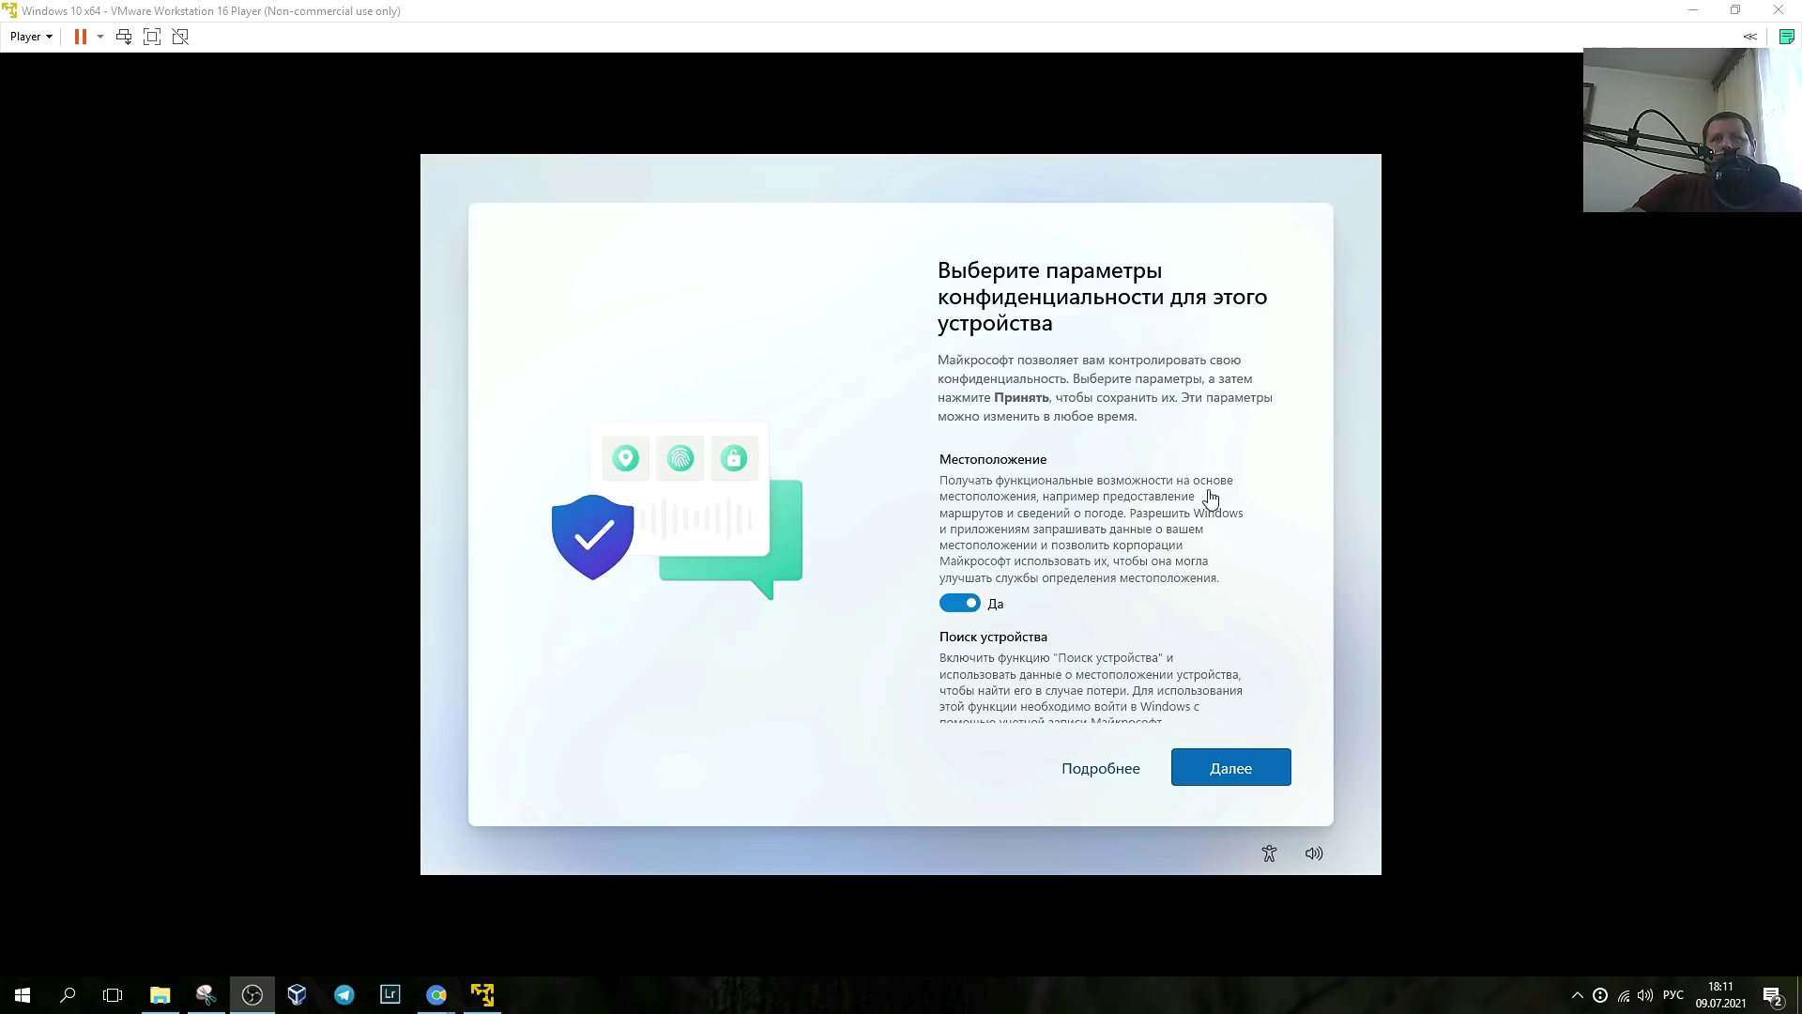
pyautogui.click(1192, 512)
# - Switch handwriting data, tailored experiences, diagnostic data and Find my device to Нет, then accept
pyautogui.scroll(-3, 1173, 519)
pyautogui.scroll(-2, 1173, 519)
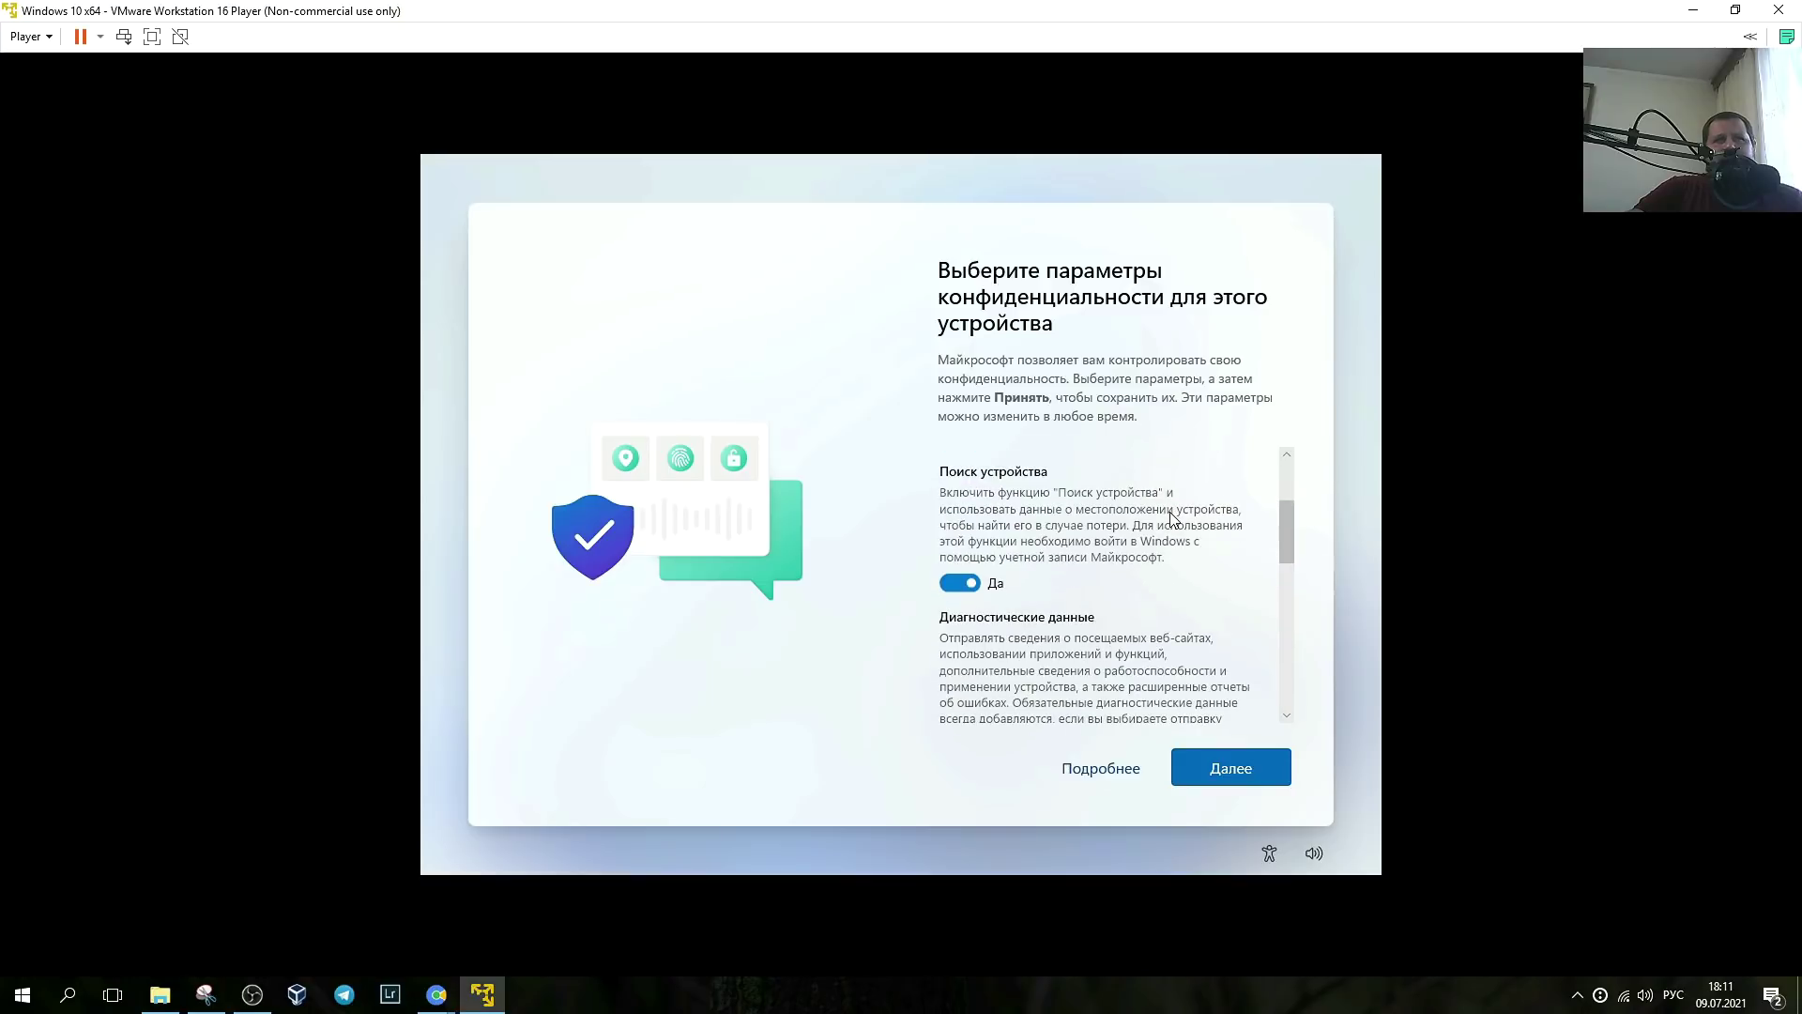
pyautogui.scroll(-1, 1171, 517)
pyautogui.scroll(-2, 1070, 481)
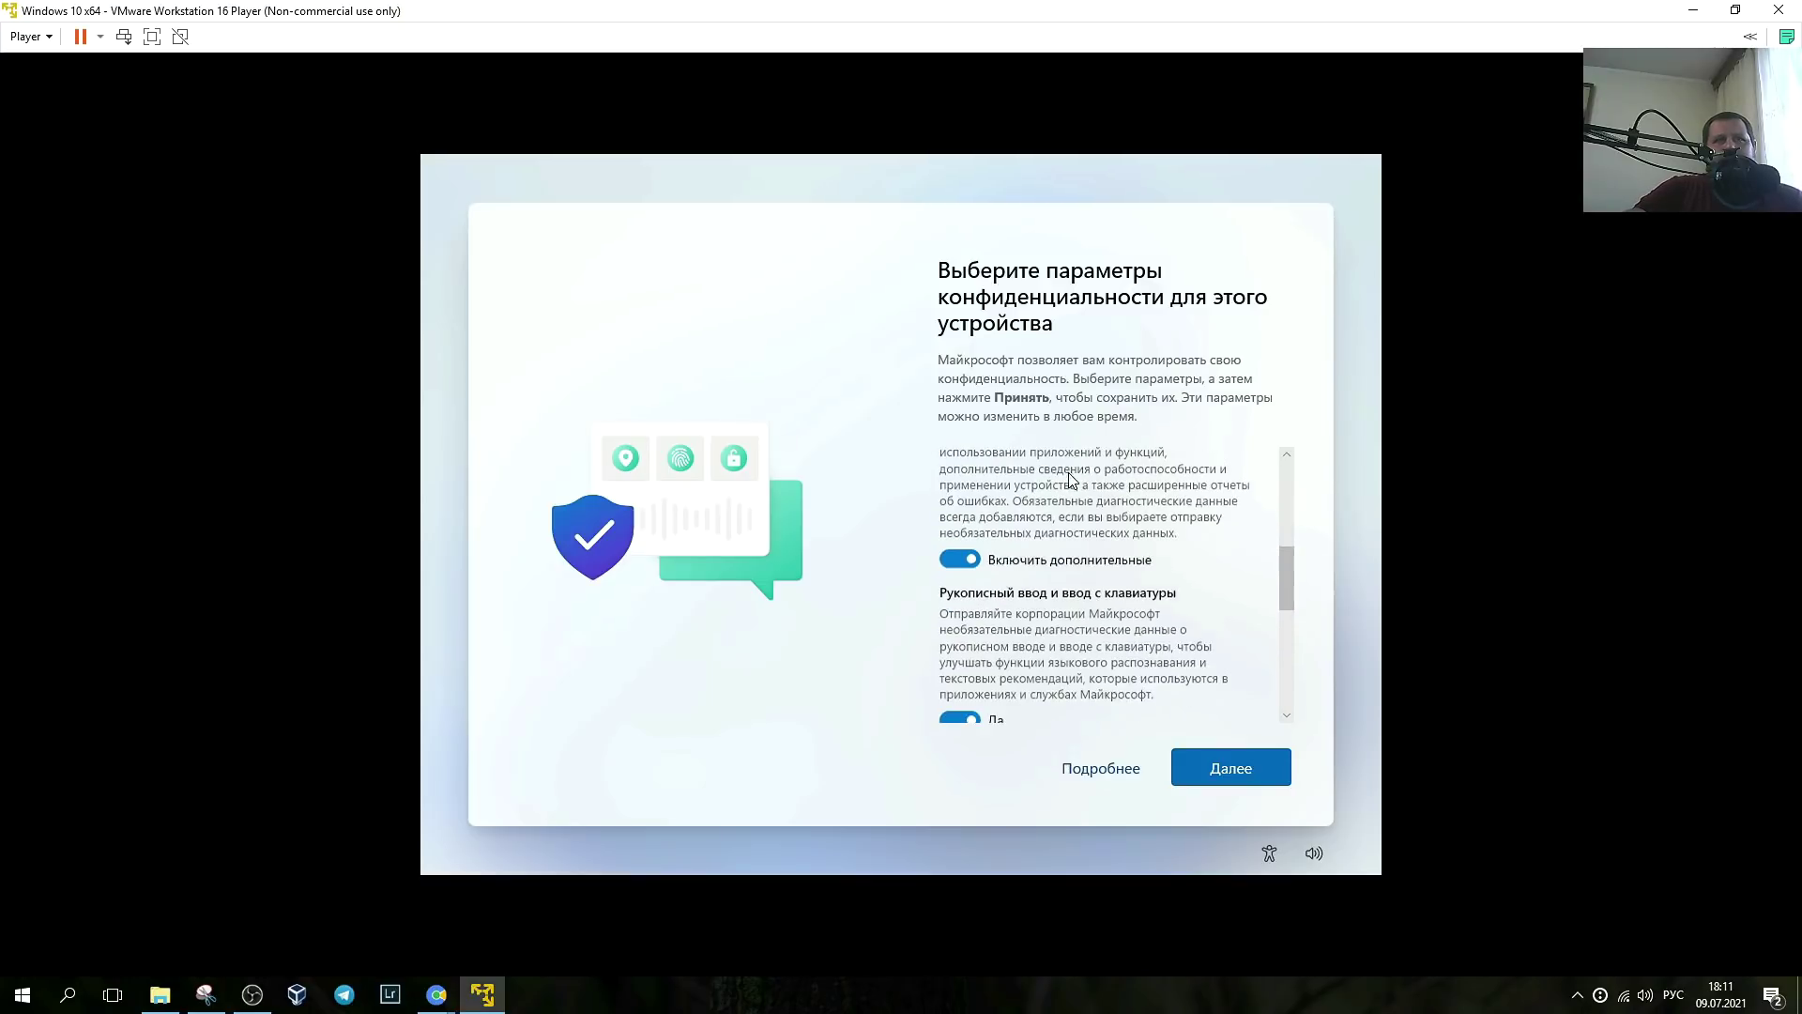
pyautogui.scroll(-2, 1110, 469)
pyautogui.click(960, 525)
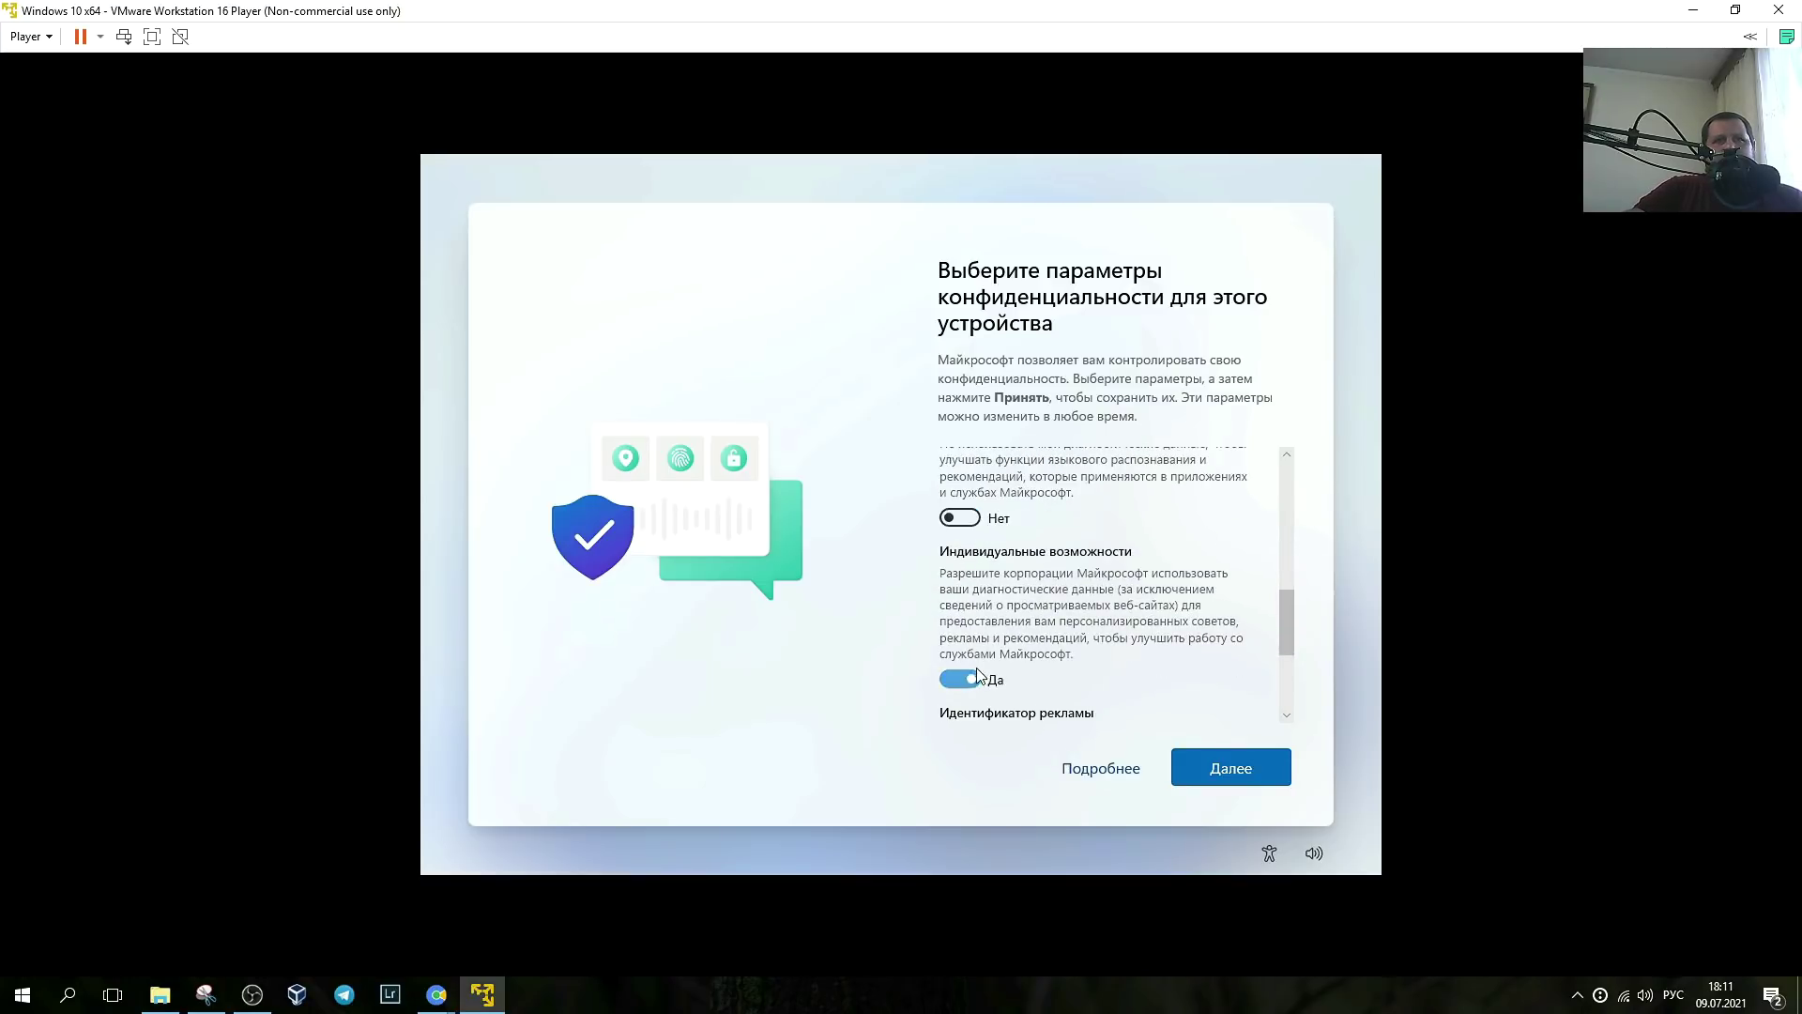
pyautogui.click(965, 674)
pyautogui.click(959, 469)
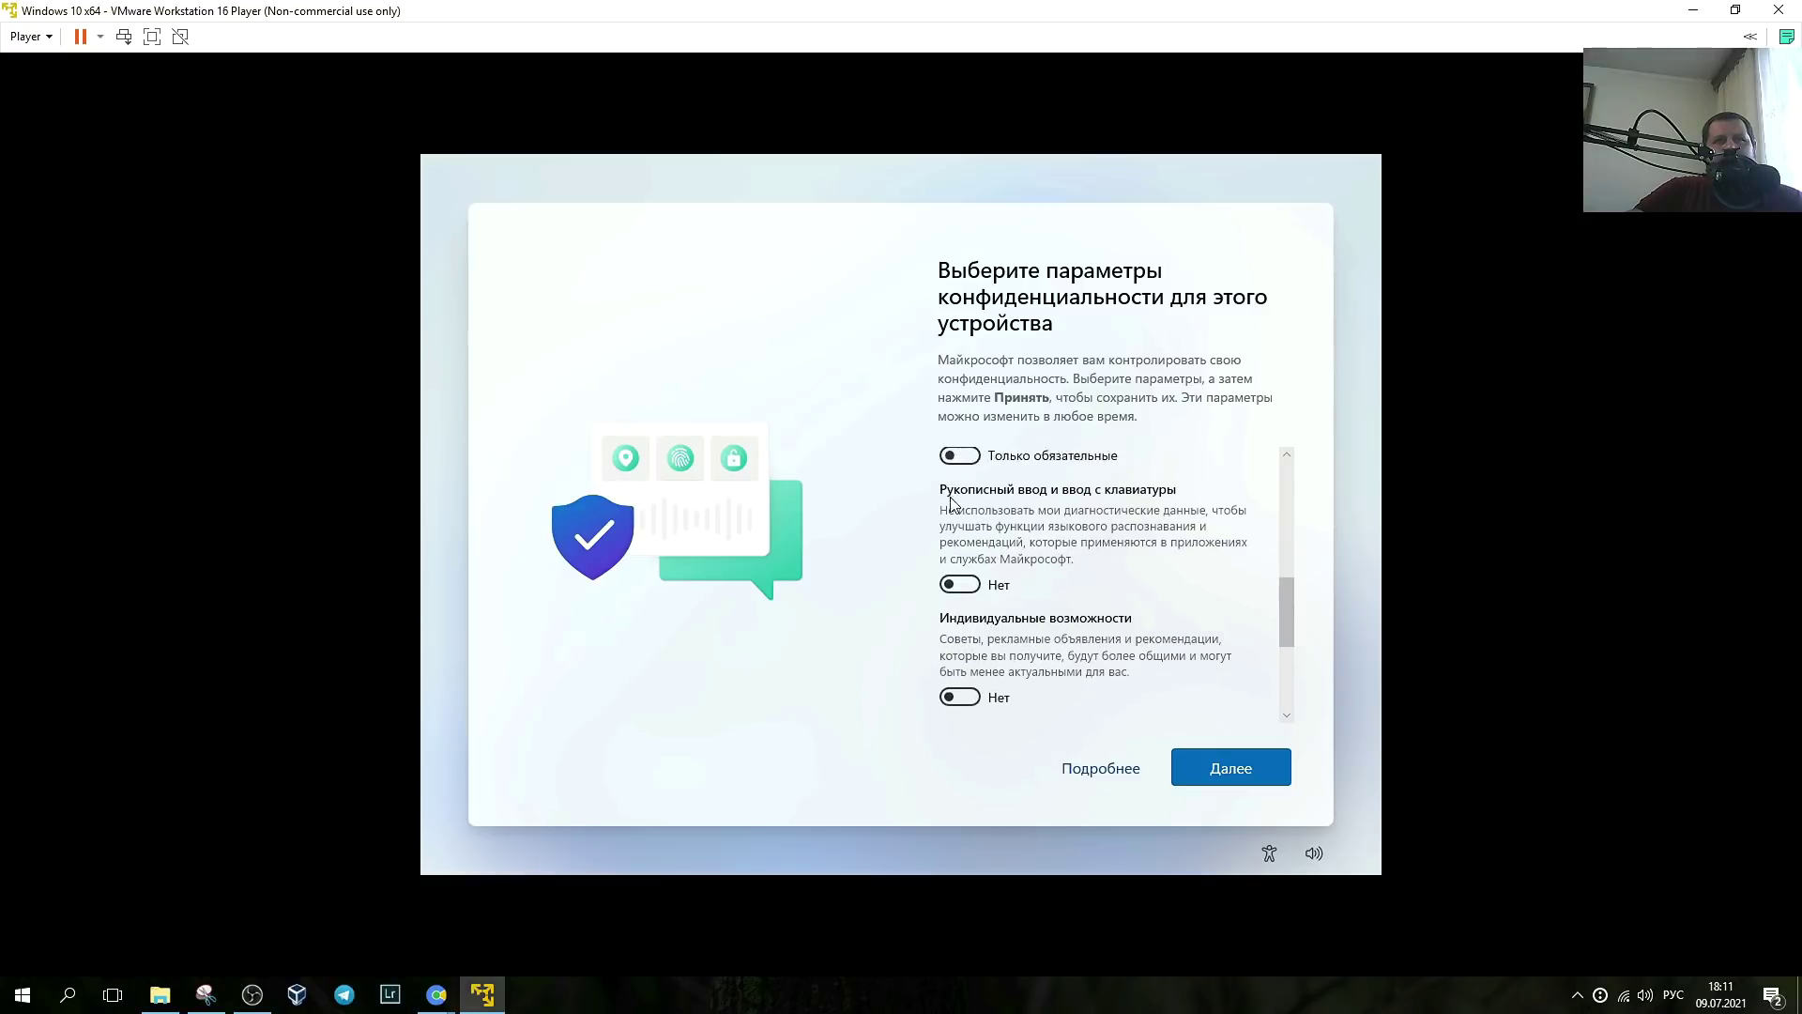
pyautogui.scroll(5, 966, 582)
pyautogui.click(964, 586)
pyautogui.scroll(-1, 1117, 526)
pyautogui.scroll(-3, 1191, 611)
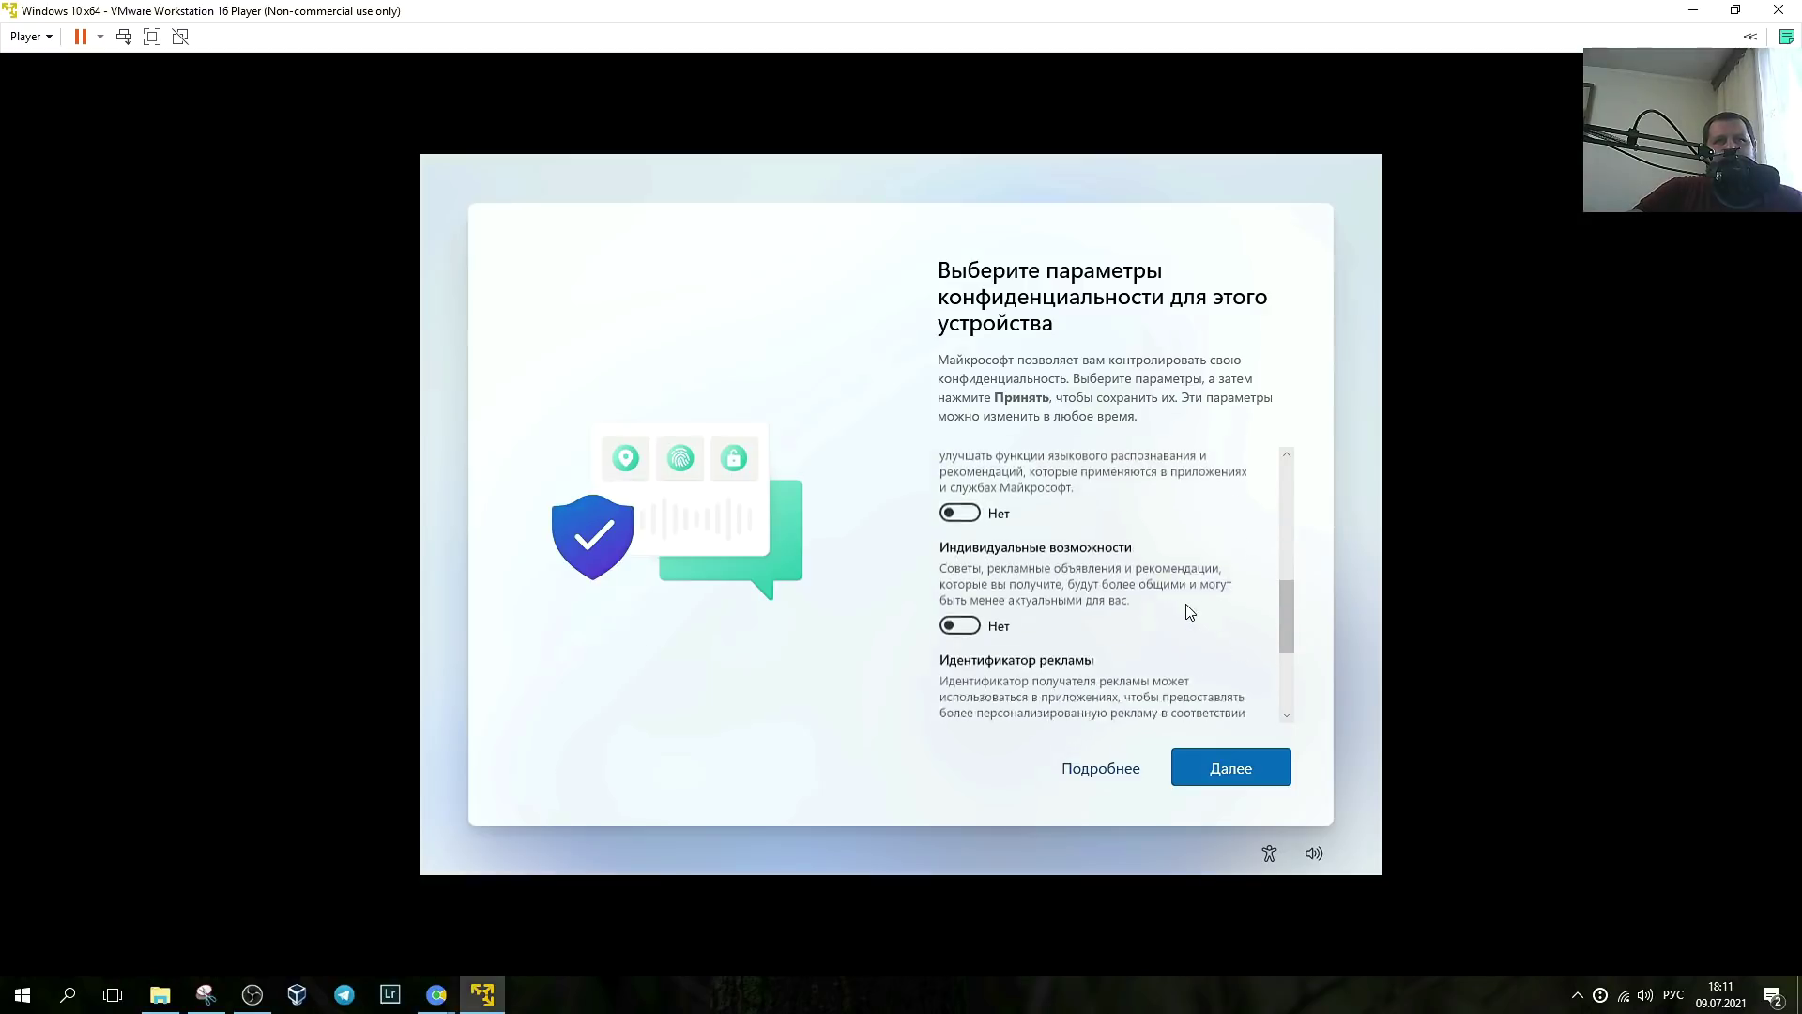
pyautogui.press('Return')
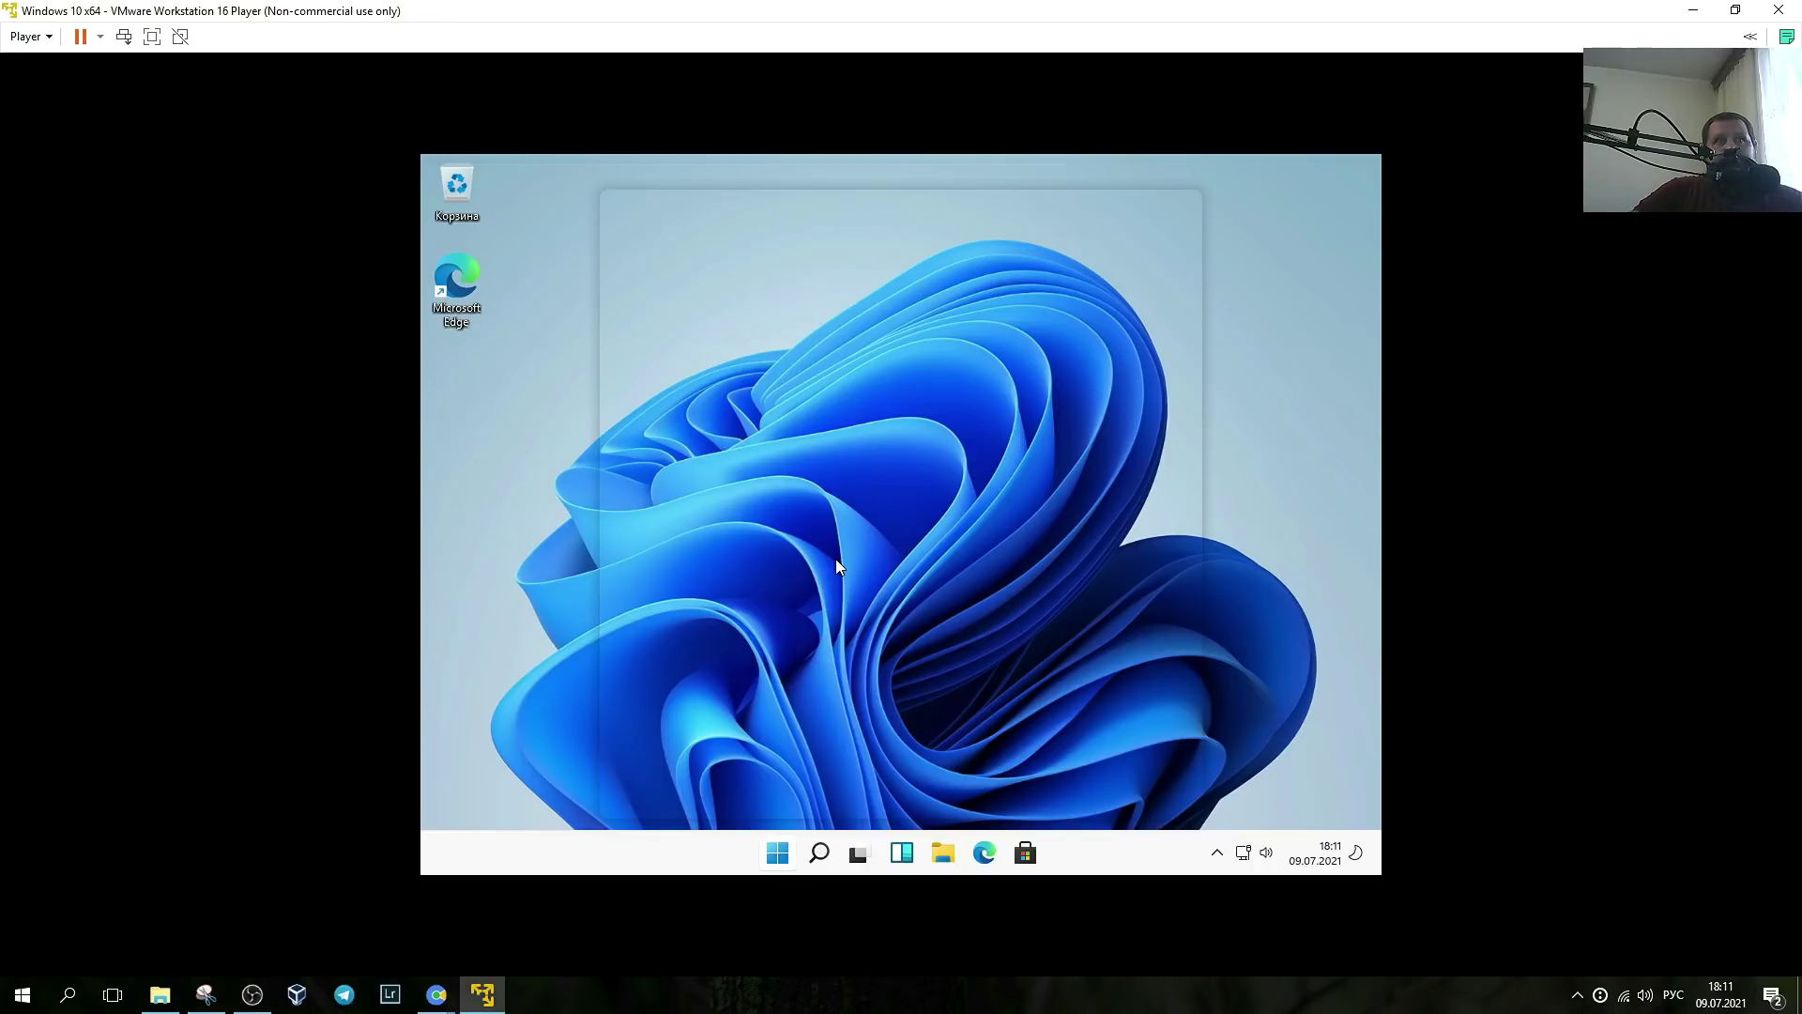
# - Launch VMware Tools setup from the DVD drive in File Explorer and approve the UAC prompt
pyautogui.press('super')
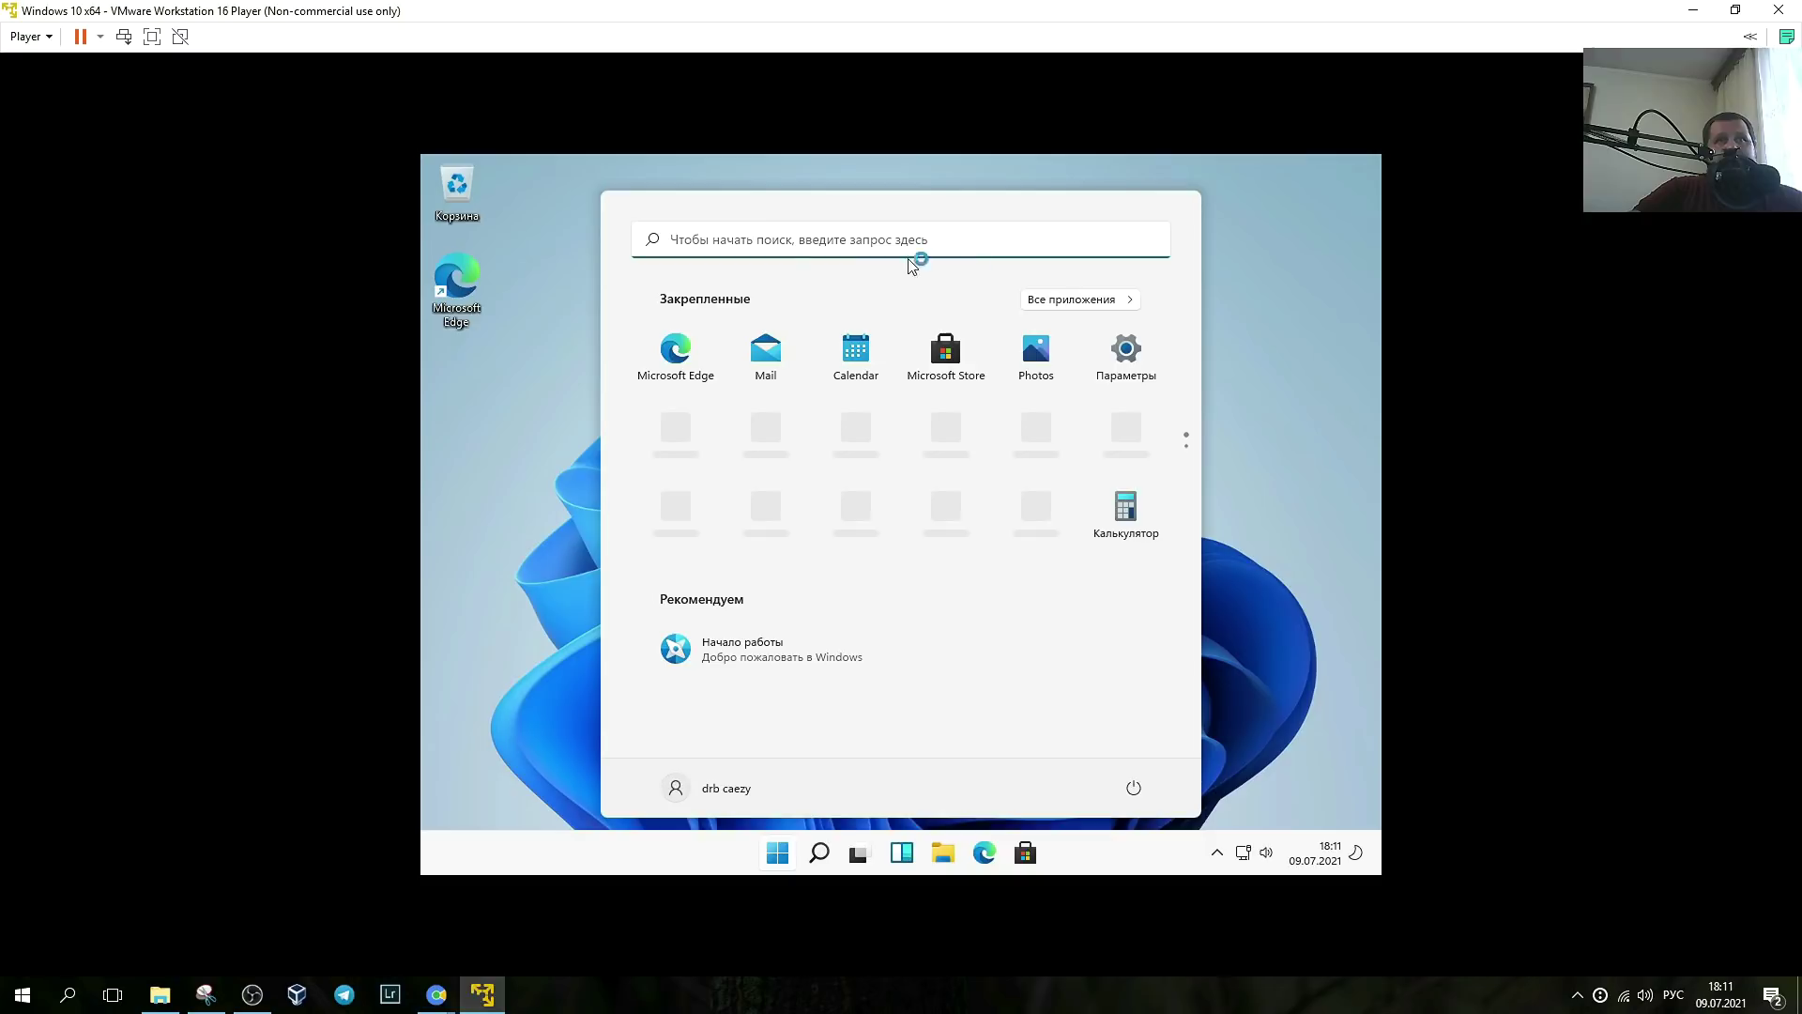
pyautogui.click(777, 854)
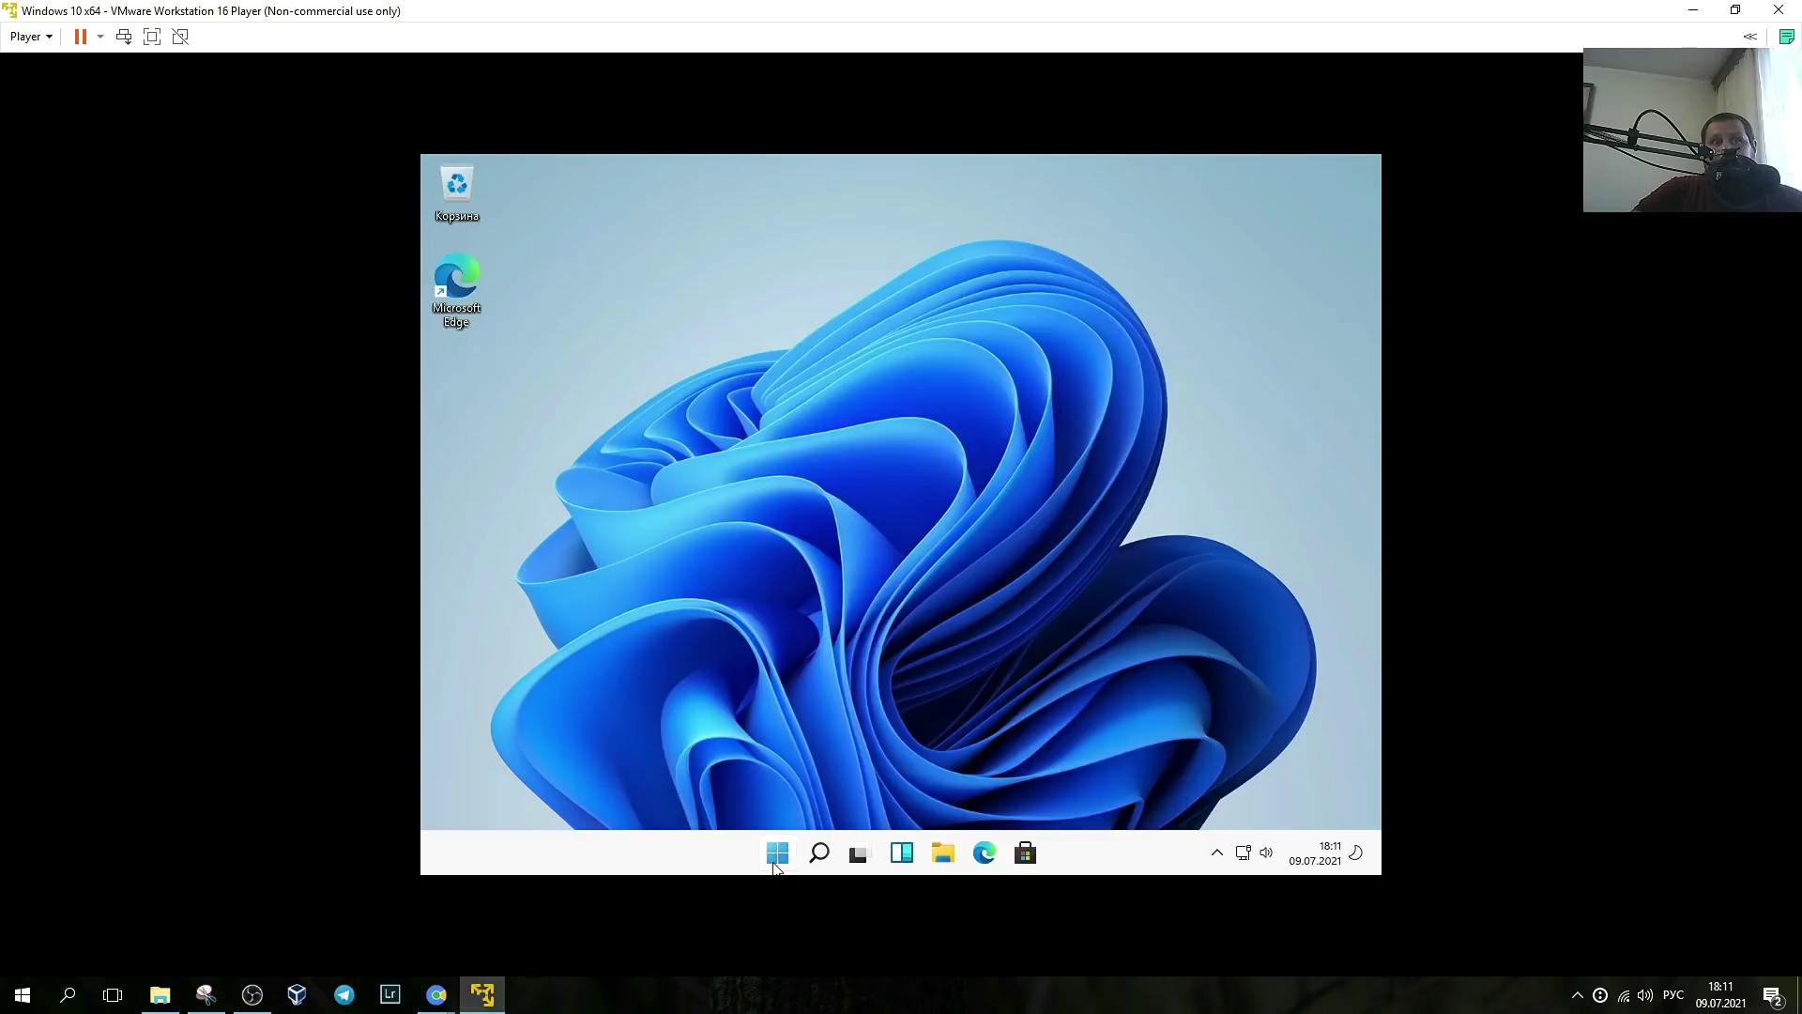
pyautogui.press('super+e')
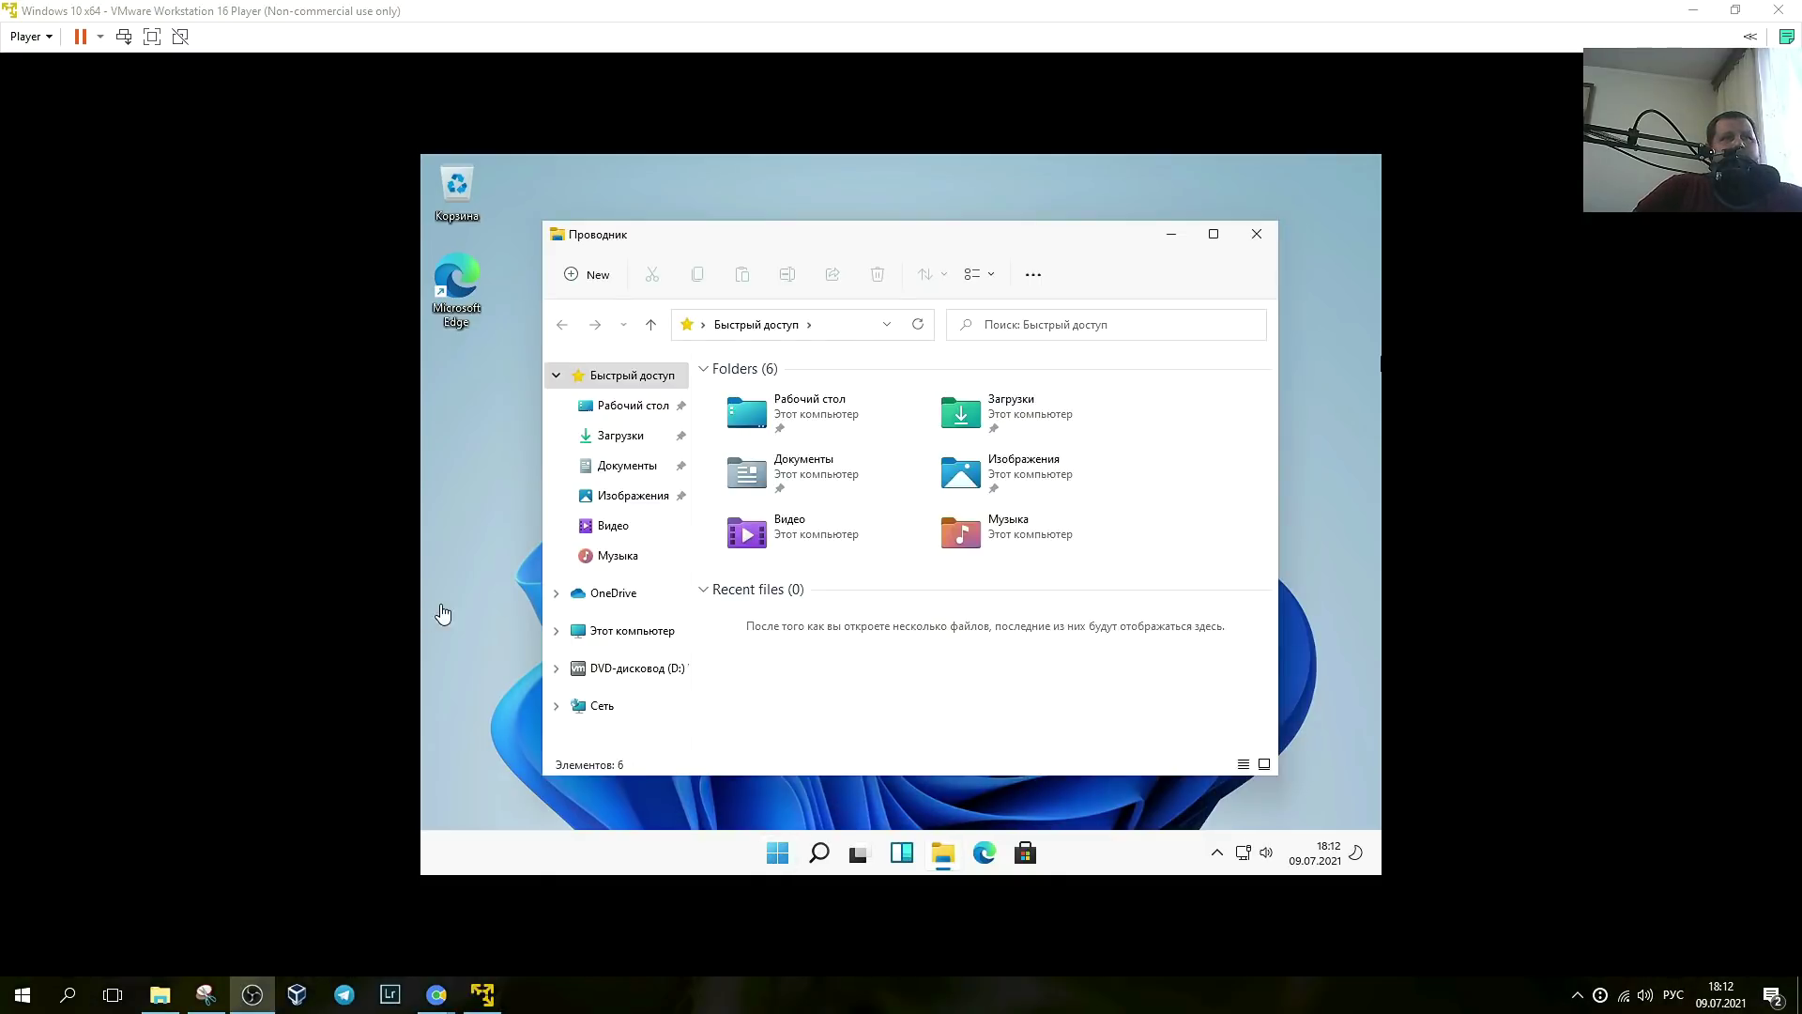
pyautogui.click(625, 674)
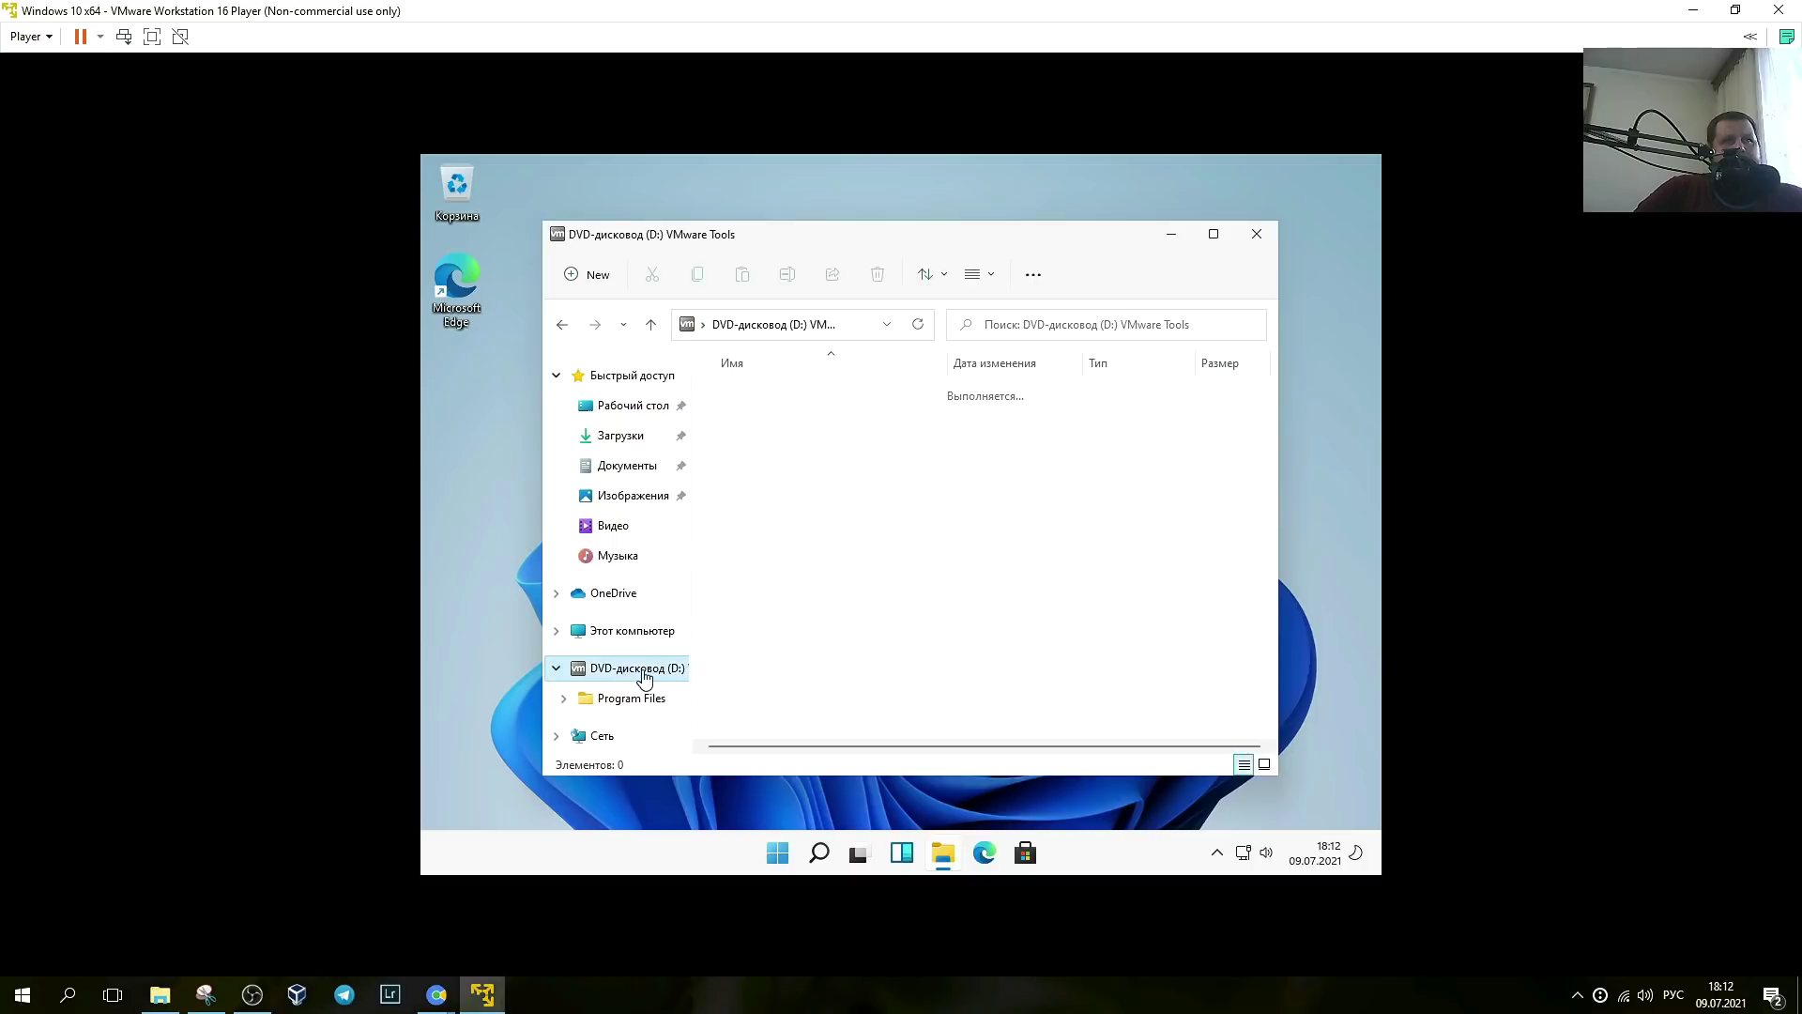
pyautogui.doubleClick(761, 568)
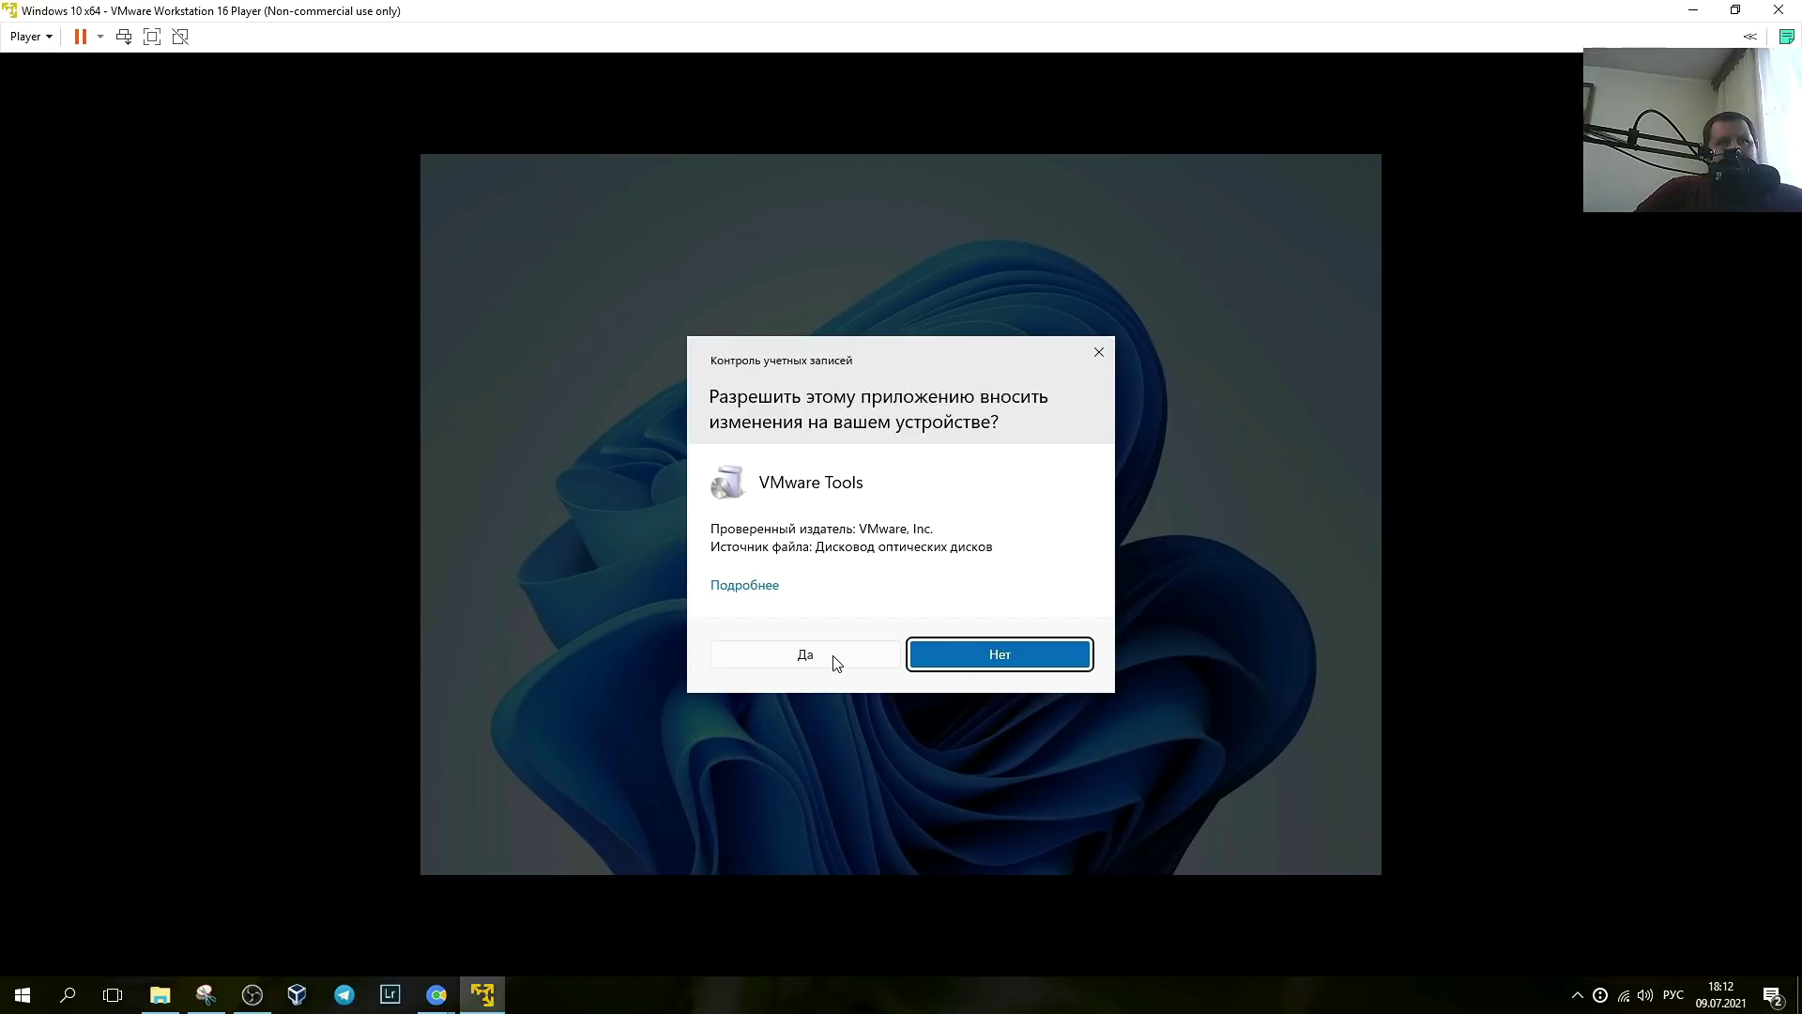
pyautogui.click(843, 657)
# - Finish the VMware Tools wizard, restart the guest, and sign back in with the PIN
pyautogui.press('super')
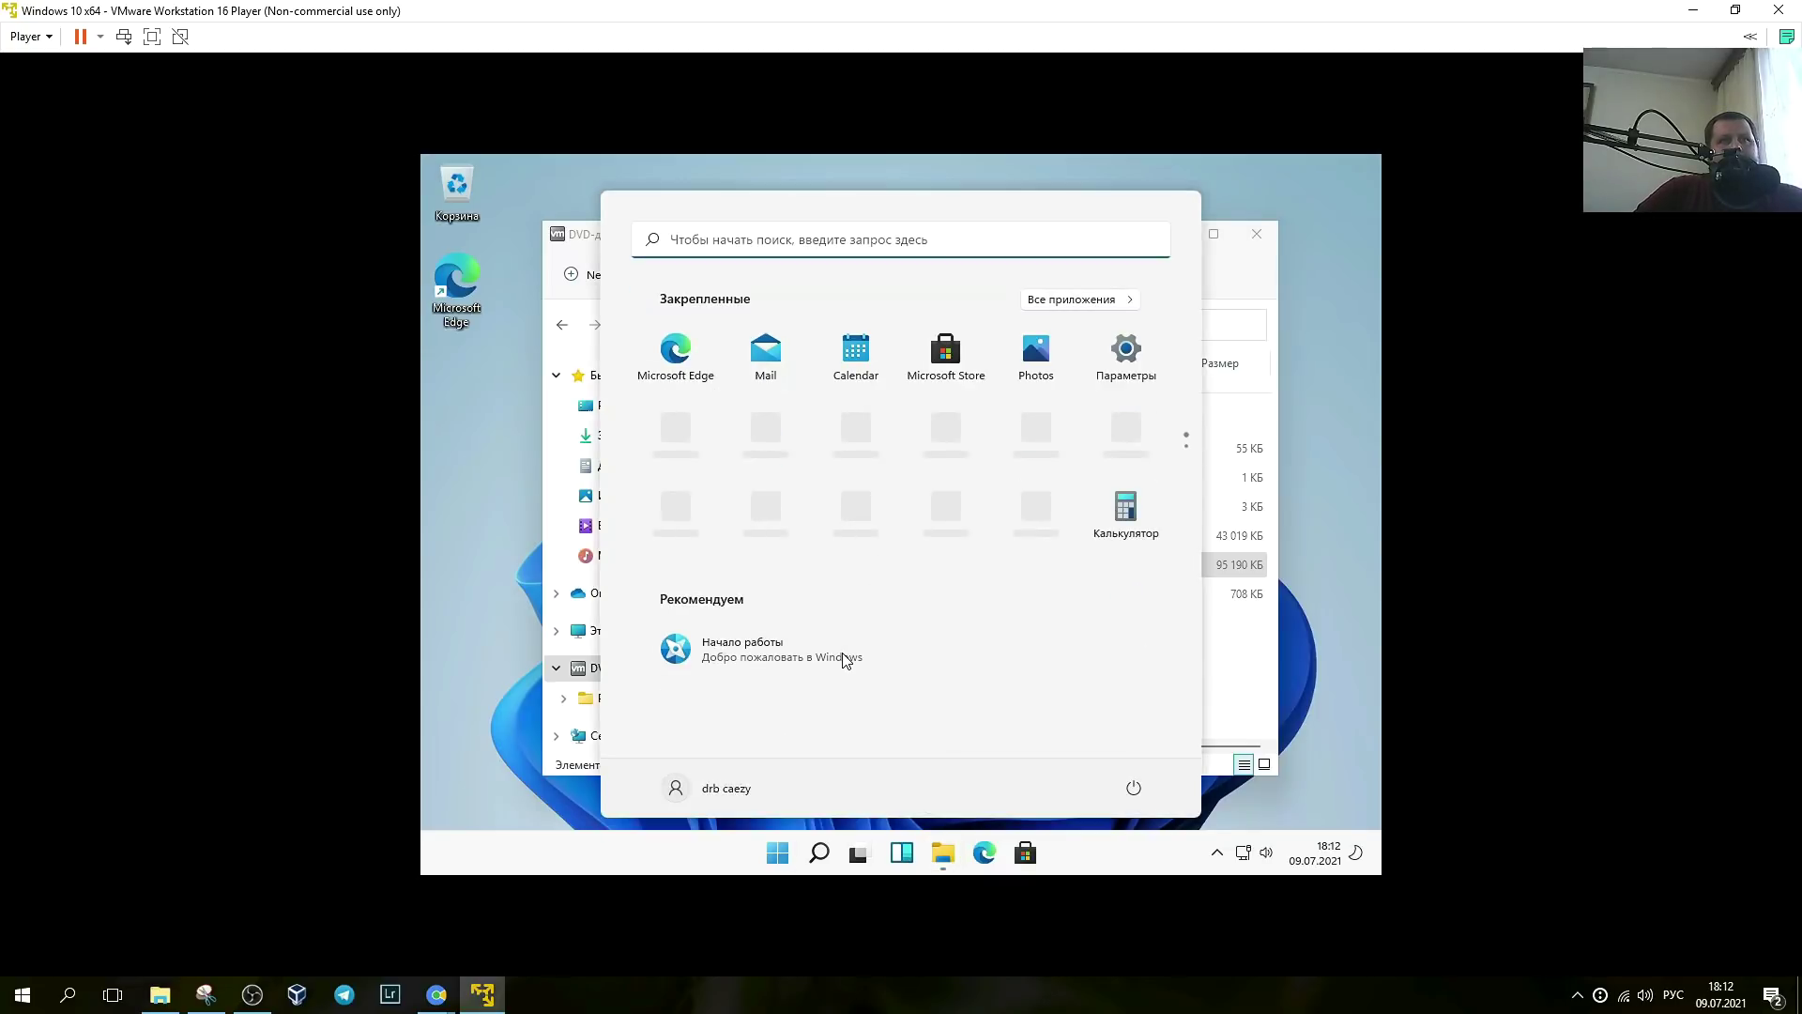
pyautogui.click(777, 862)
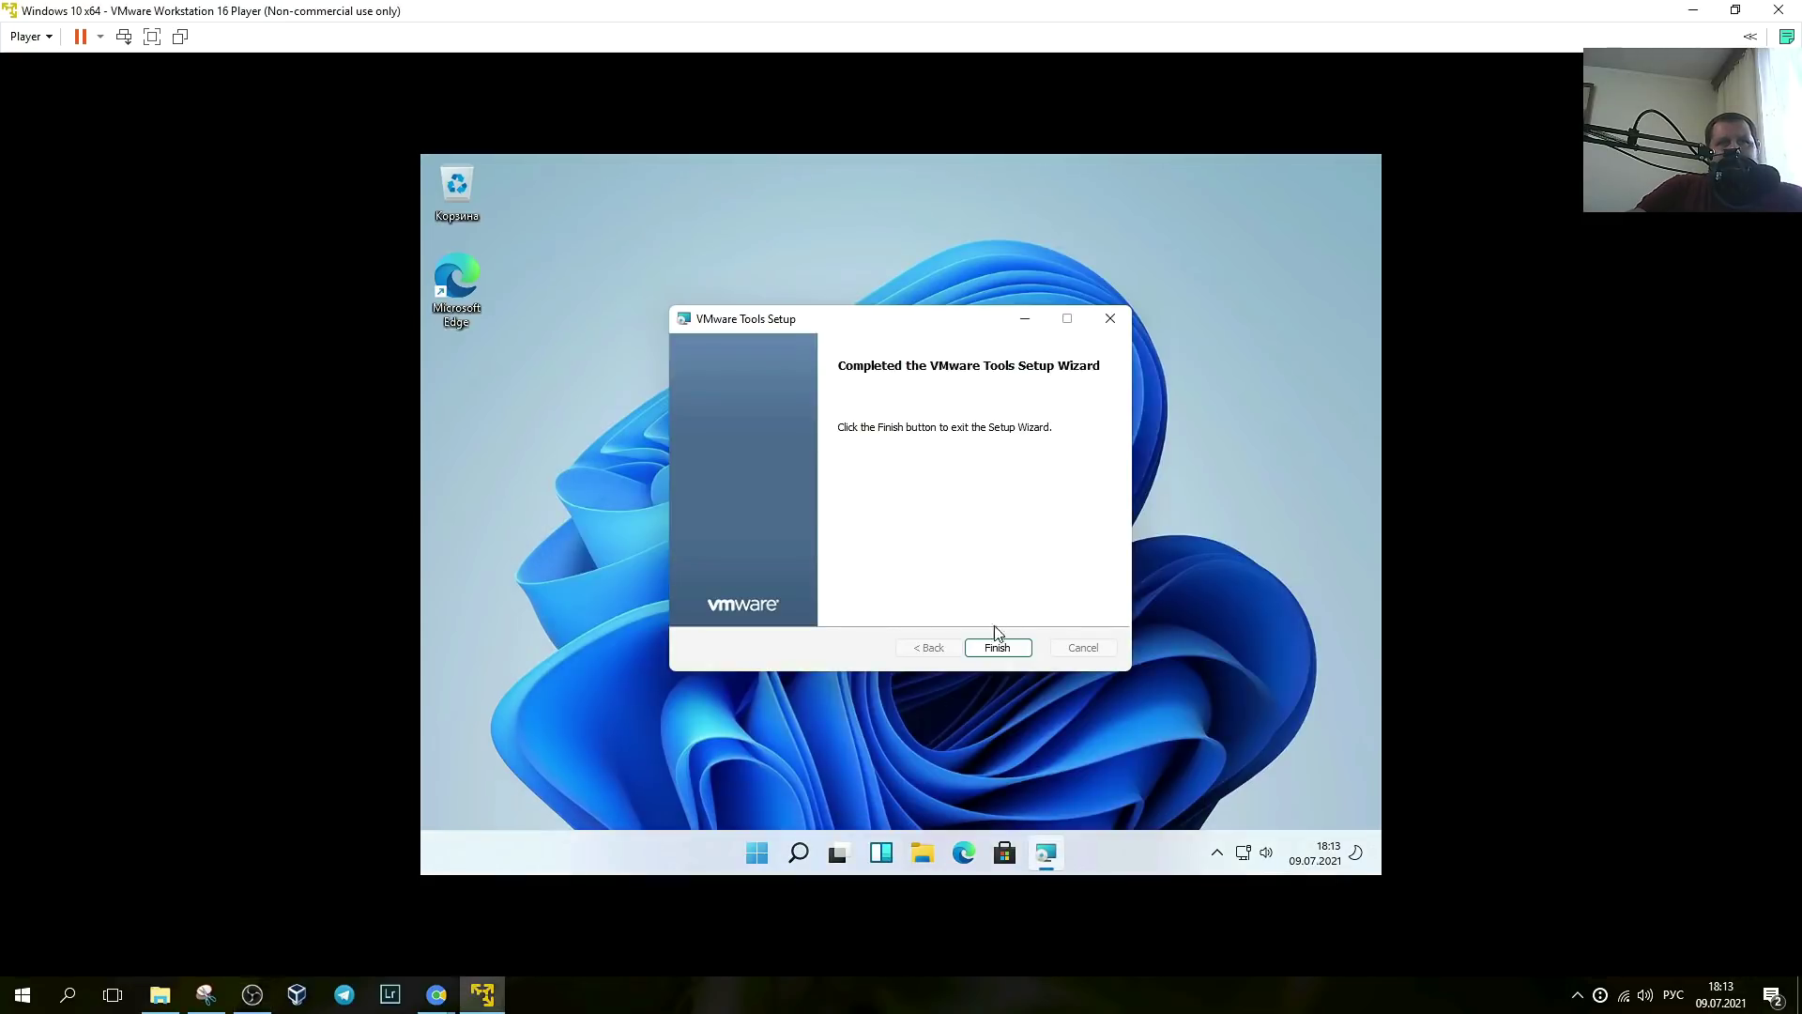
pyautogui.click(995, 654)
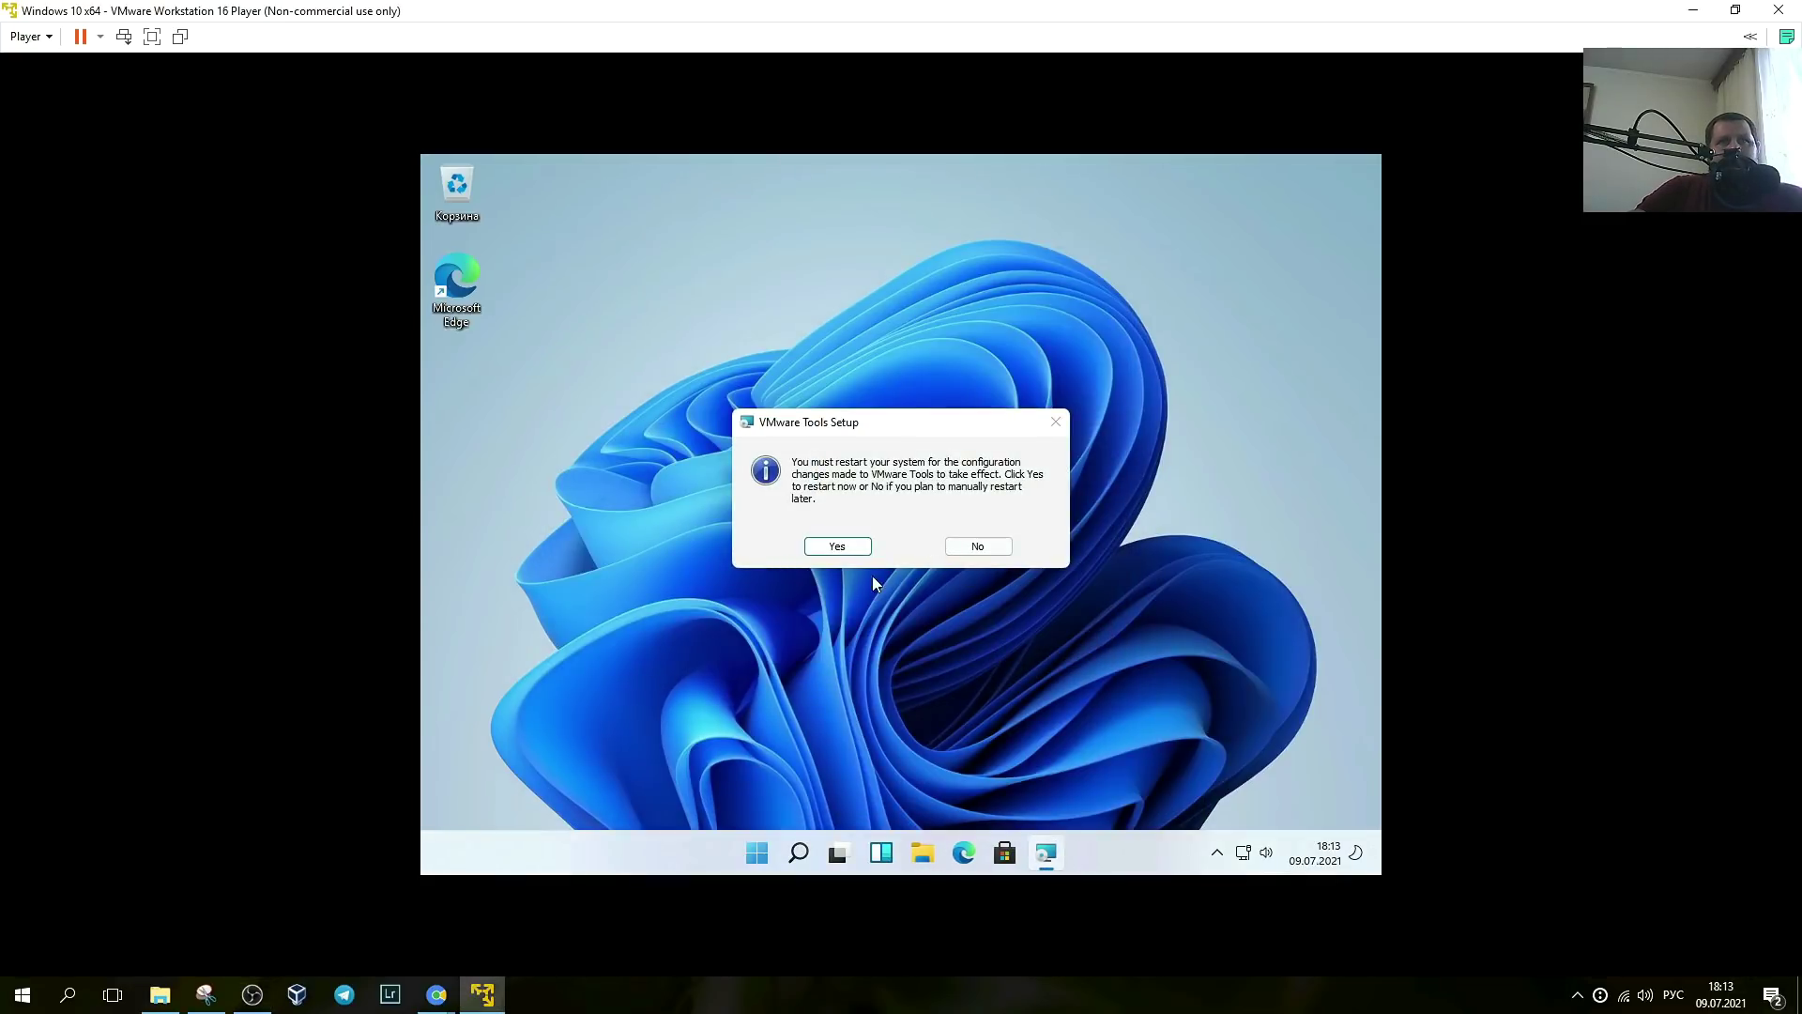
pyautogui.click(837, 553)
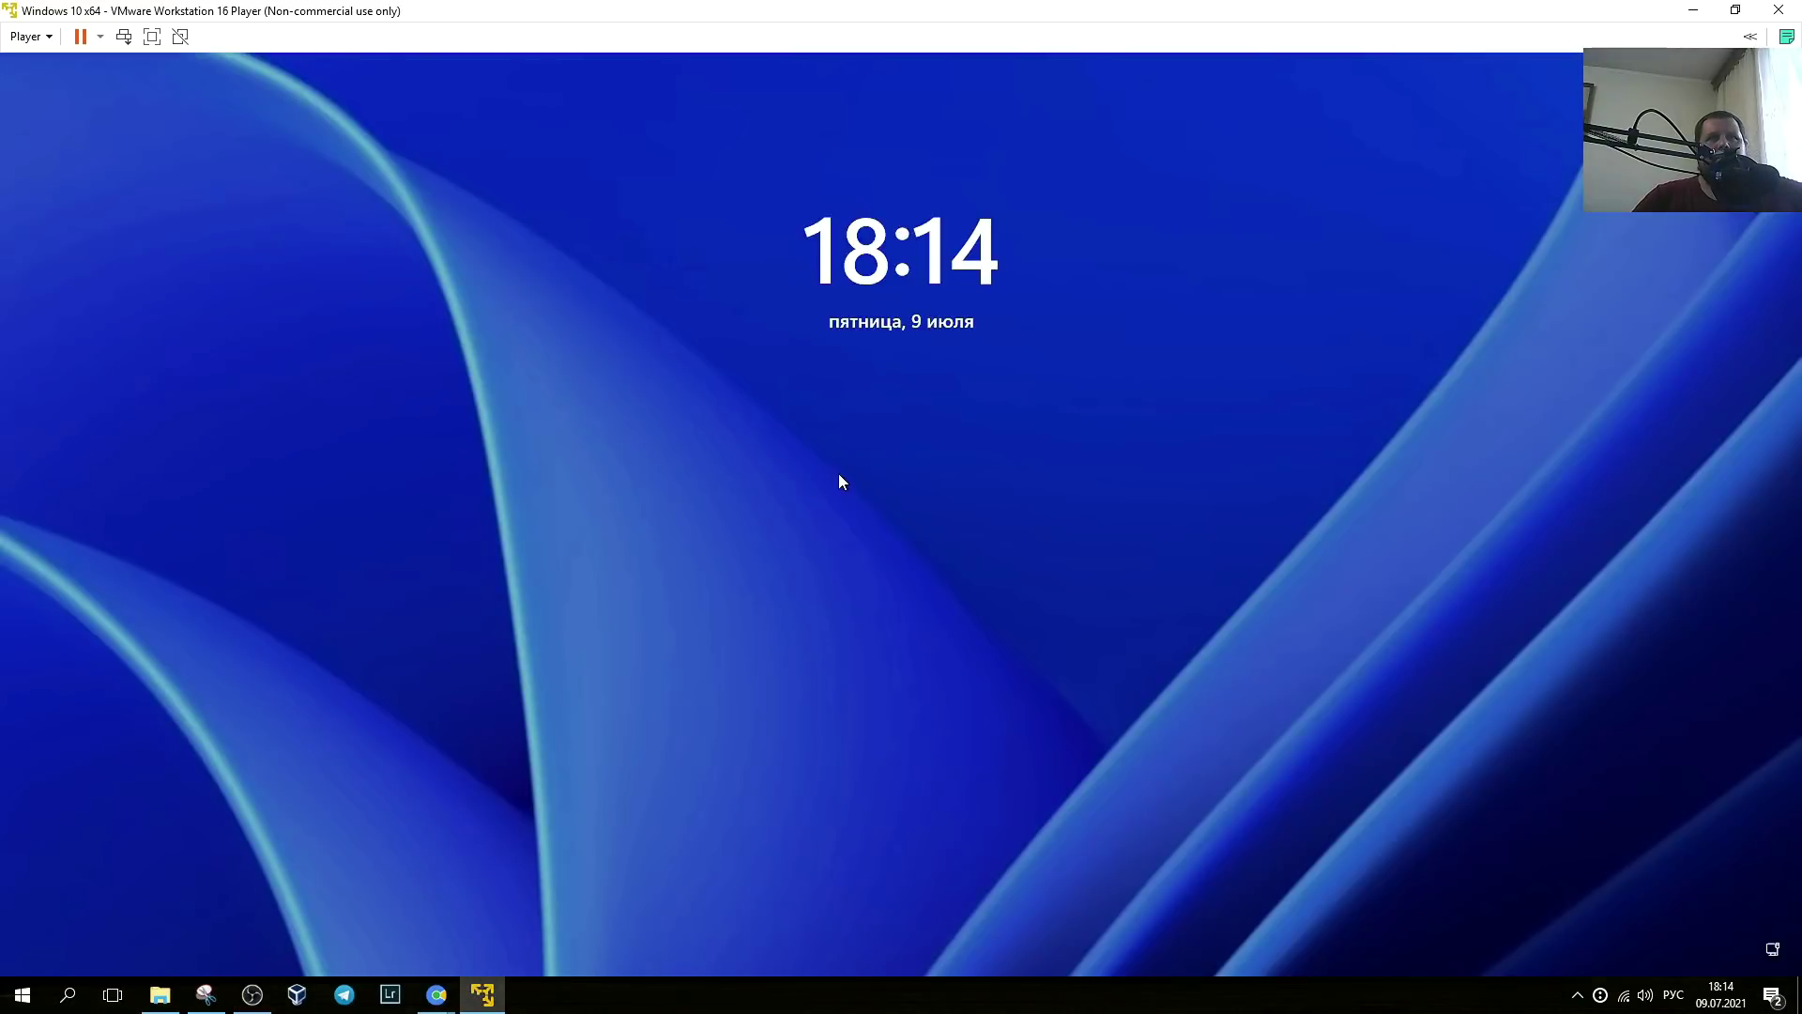
pyautogui.click(837, 474)
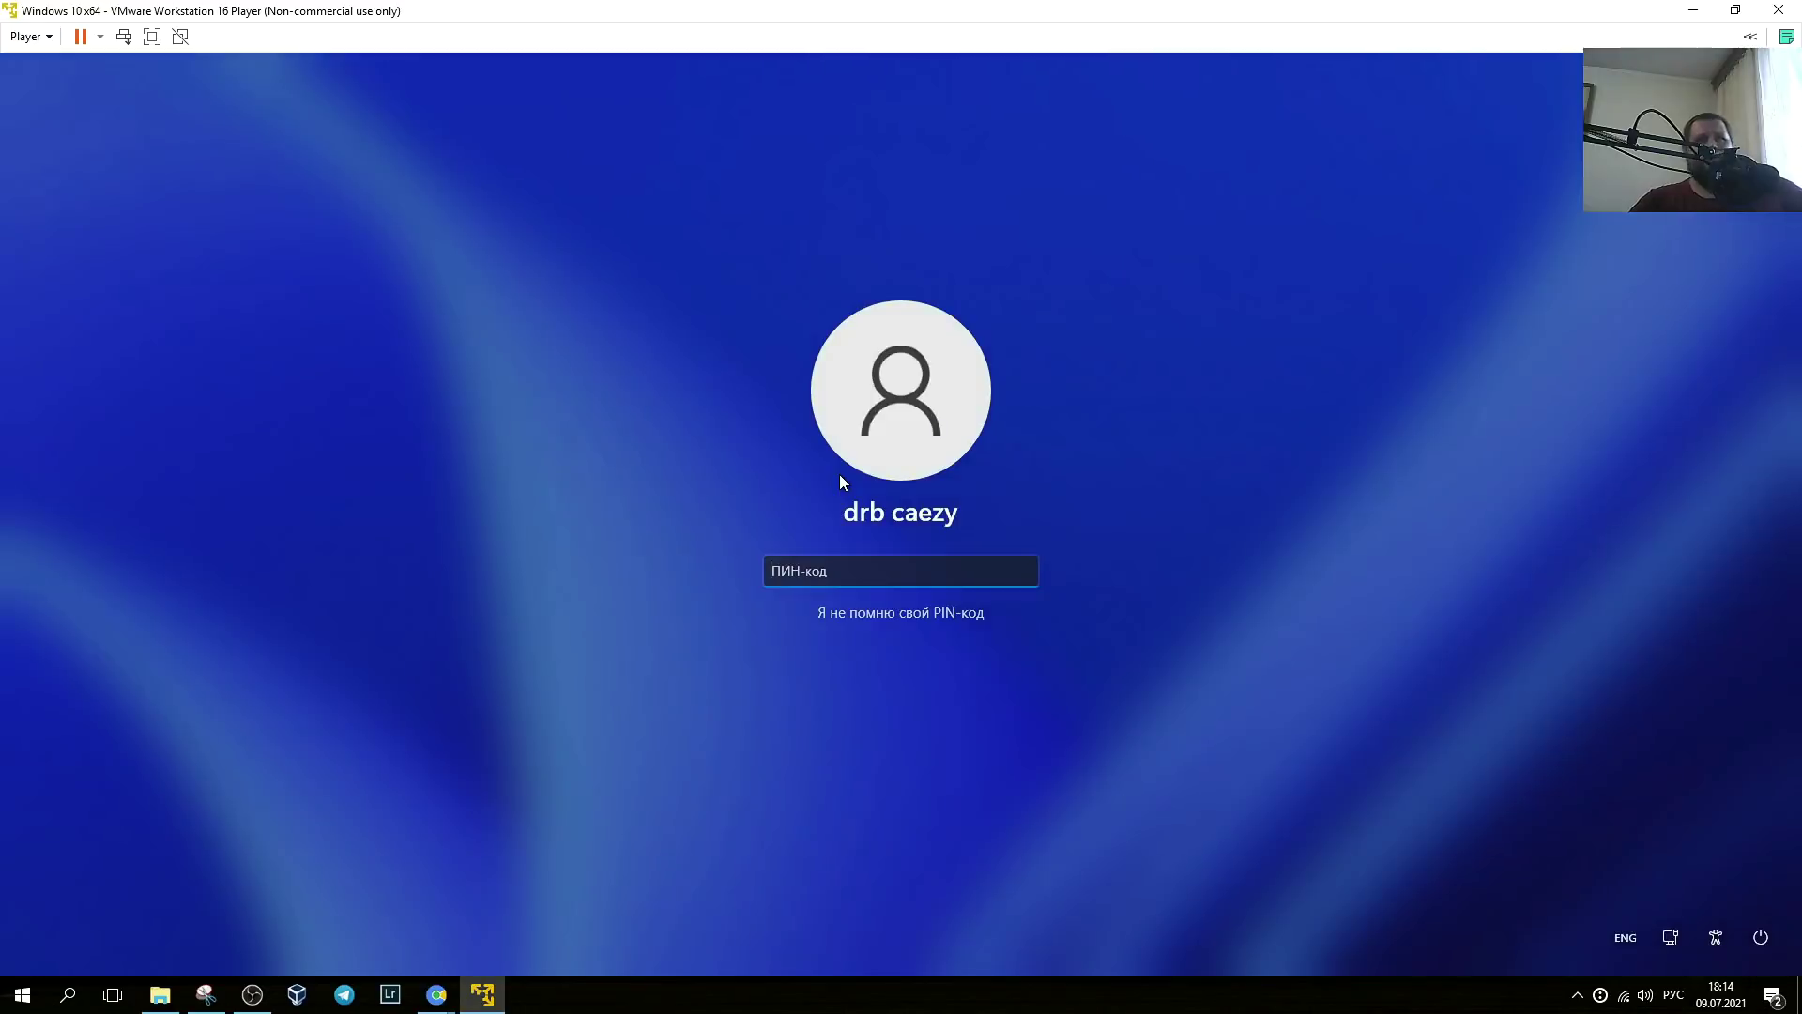
pyautogui.write('1234')
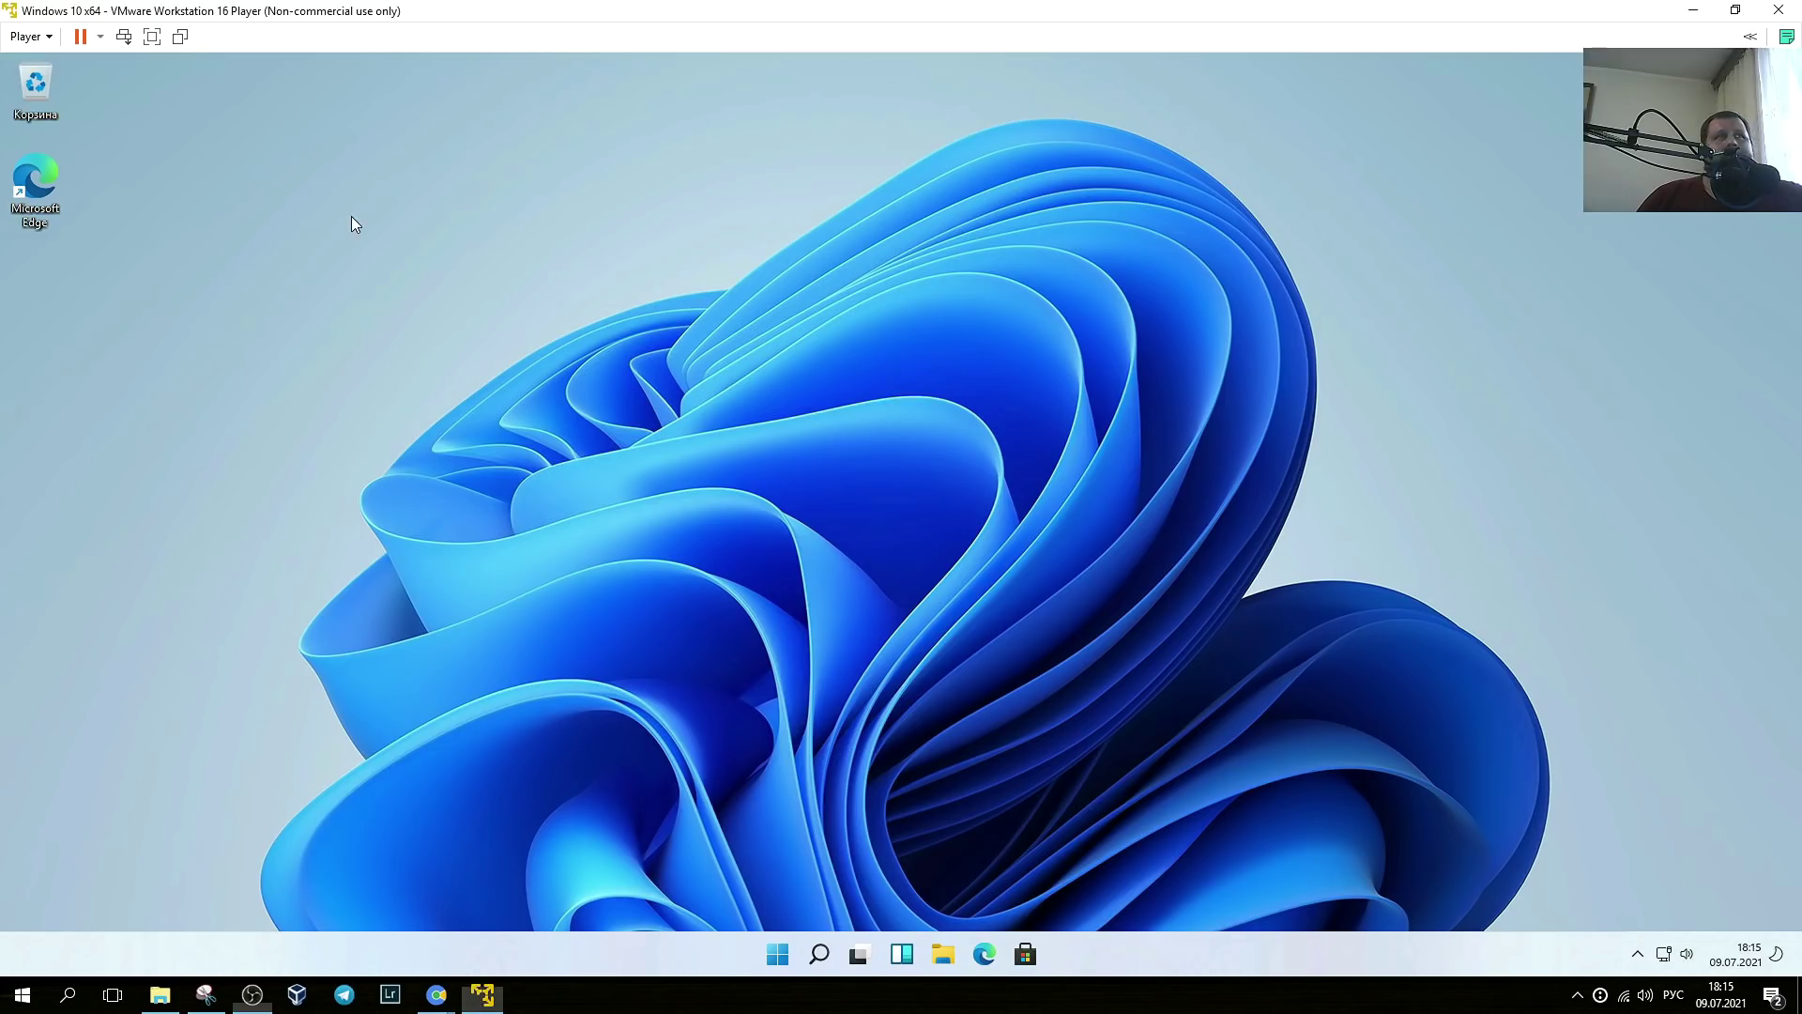
# - Right-click the Windows 11 desktop to bring up its context menu
pyautogui.rightClick(455, 212)
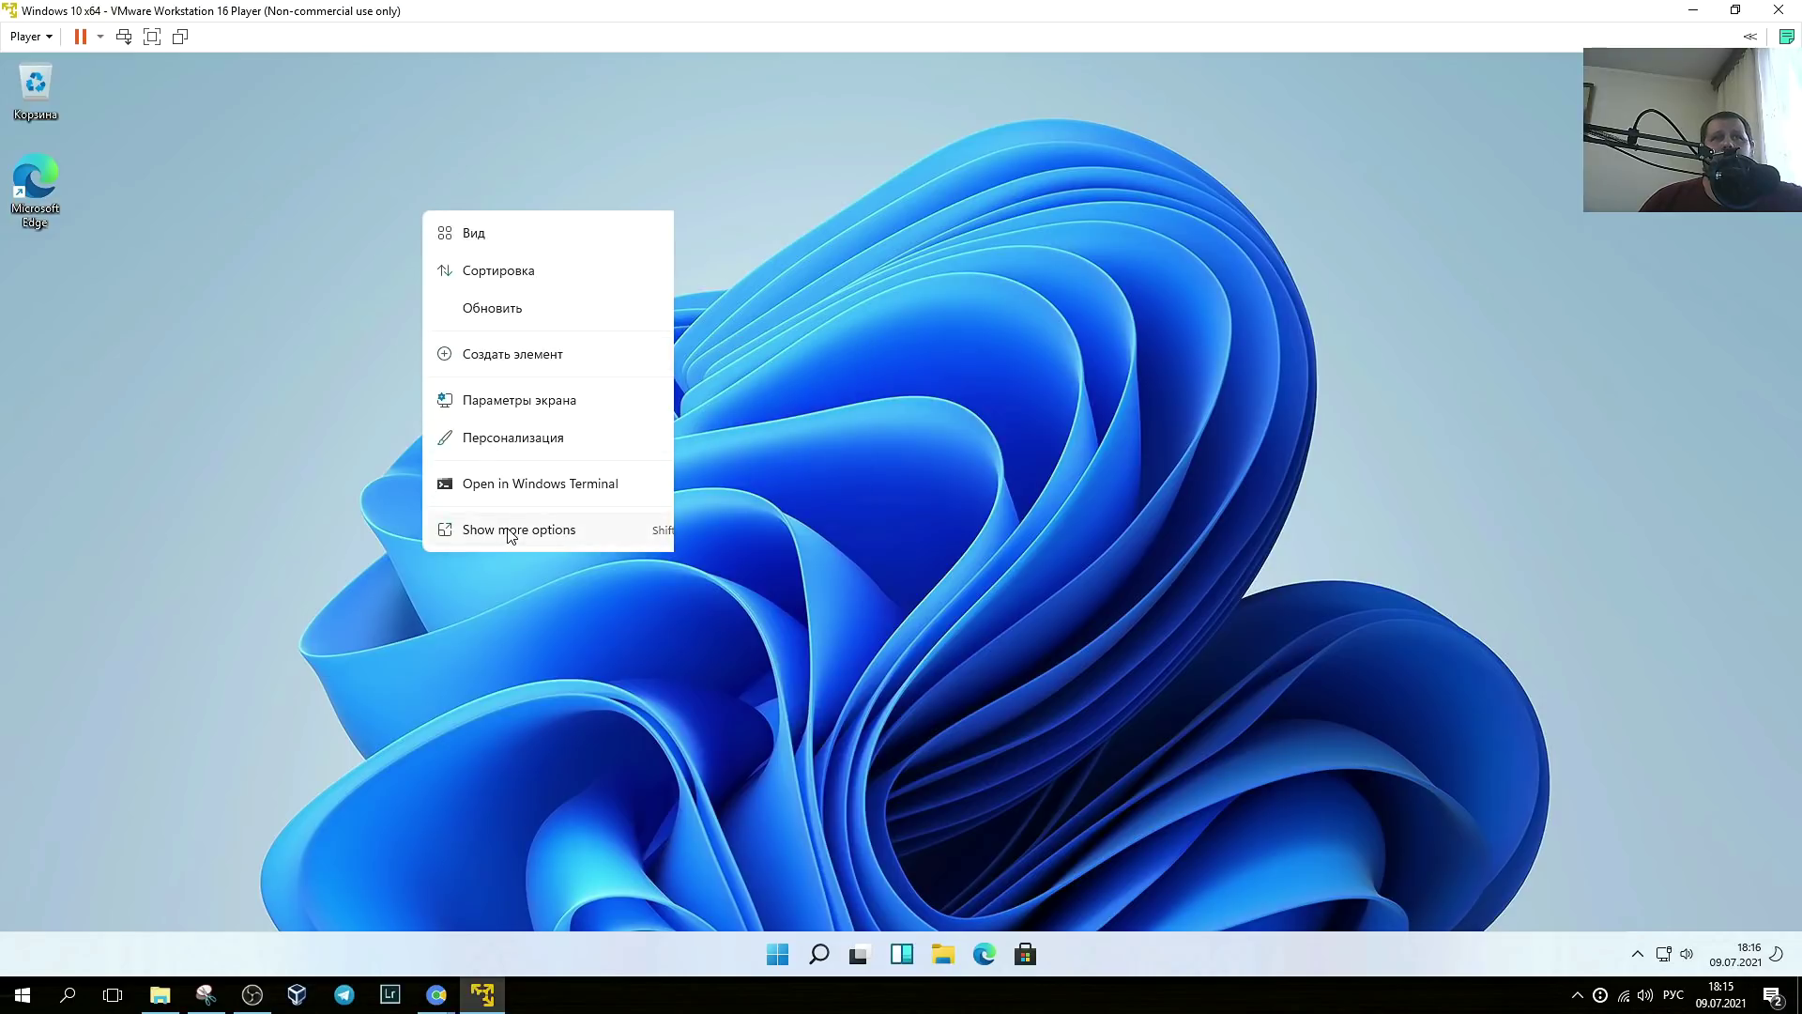
# - Reopen the desktop context menu higher up and expand its Сортировка submenu
pyautogui.rightClick(437, 115)
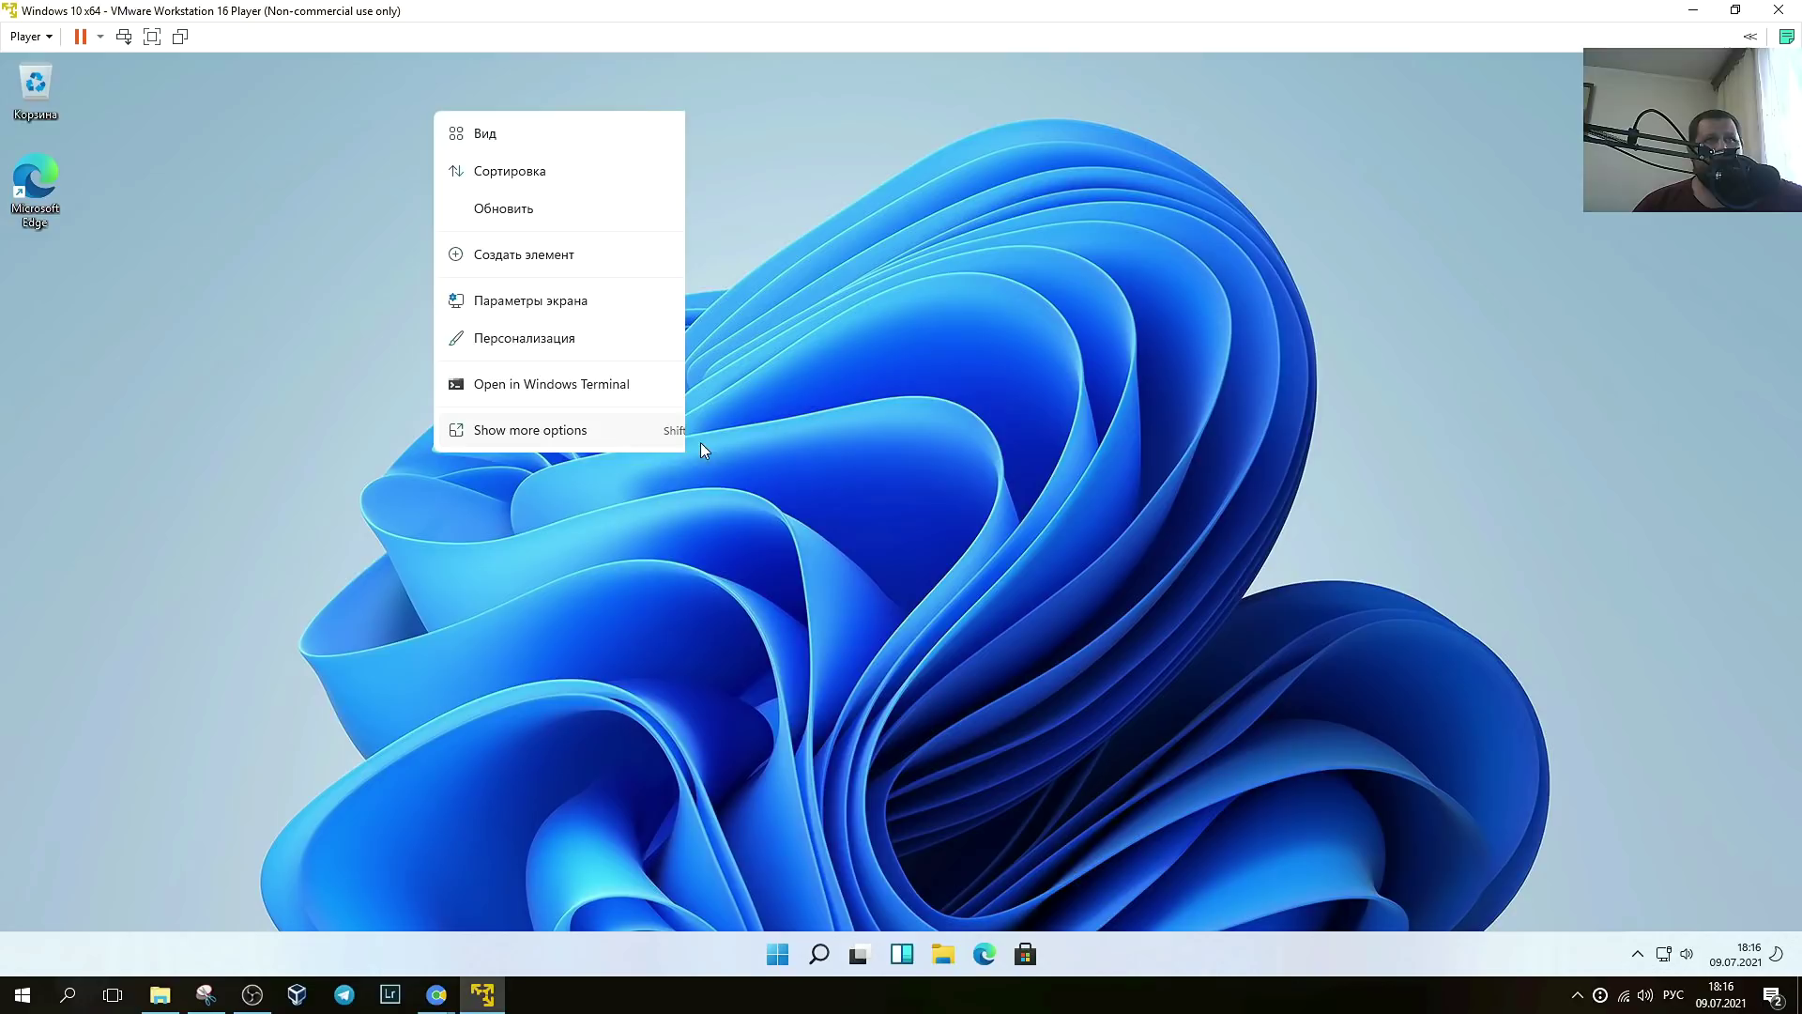
pyautogui.moveTo(526, 171)
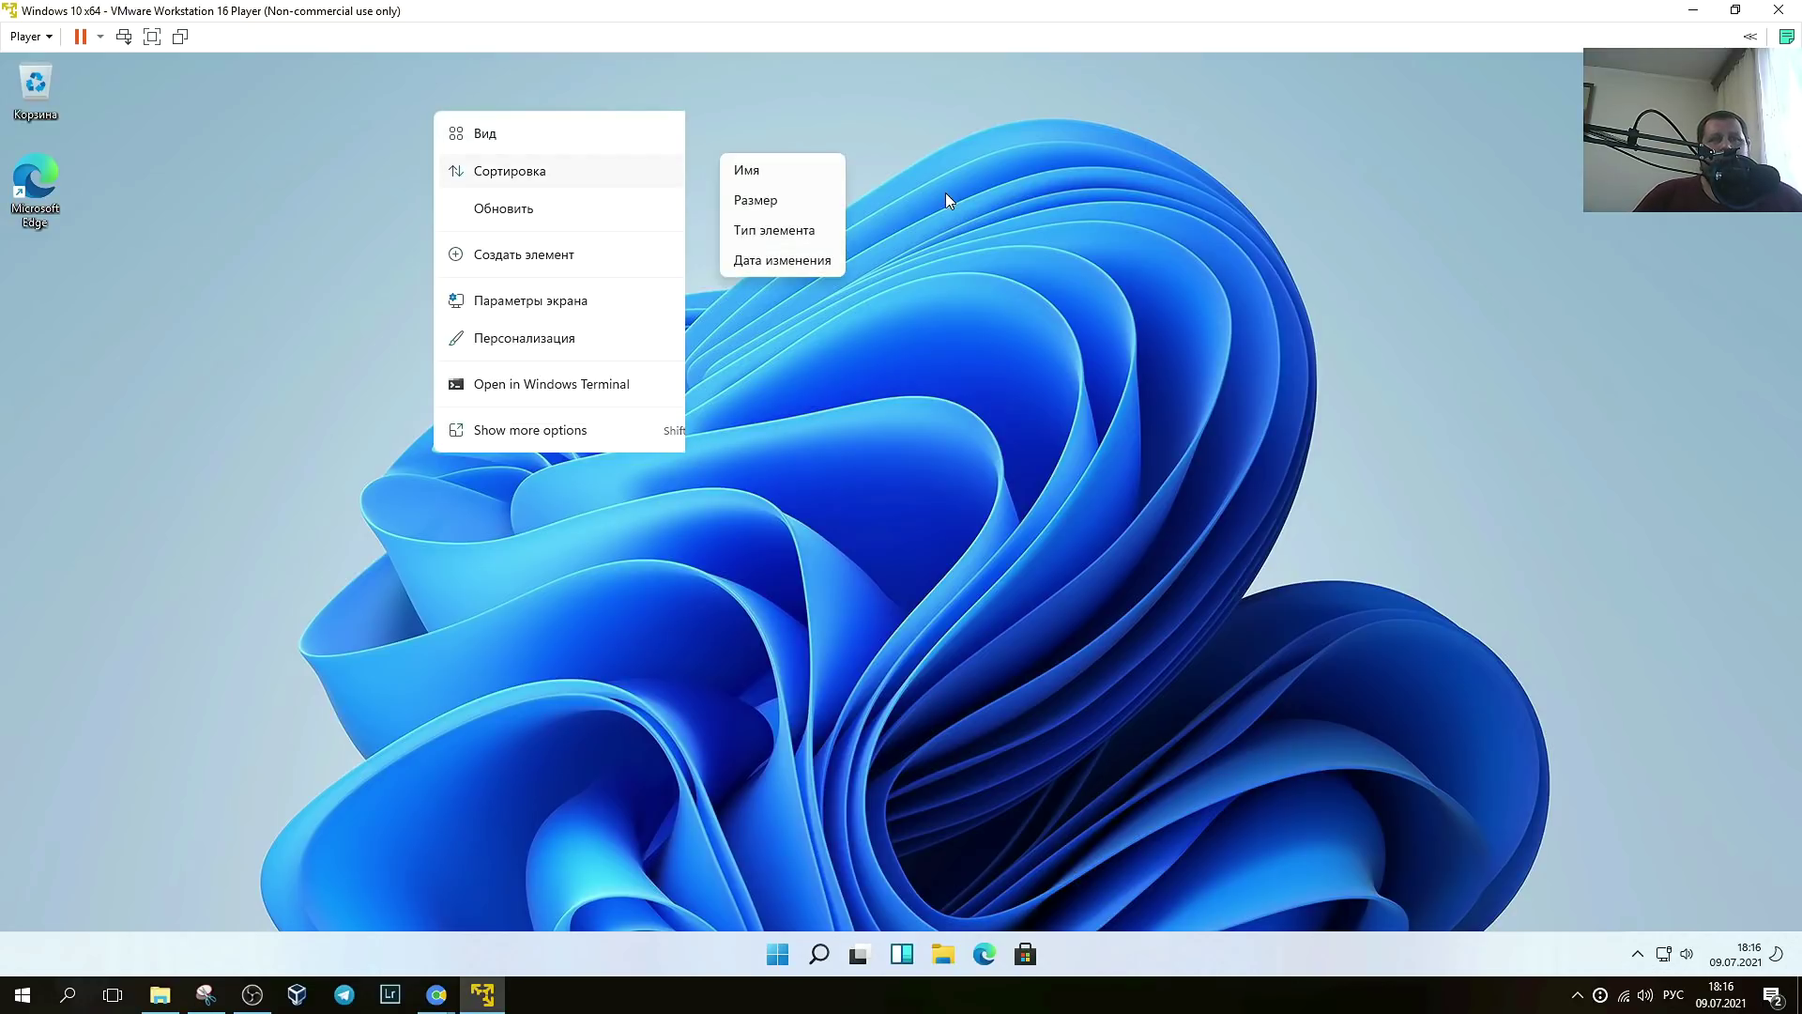
# - Choose Персонализация from the desktop context menu, then center and maximize the Settings window
pyautogui.rightClick(450, 168)
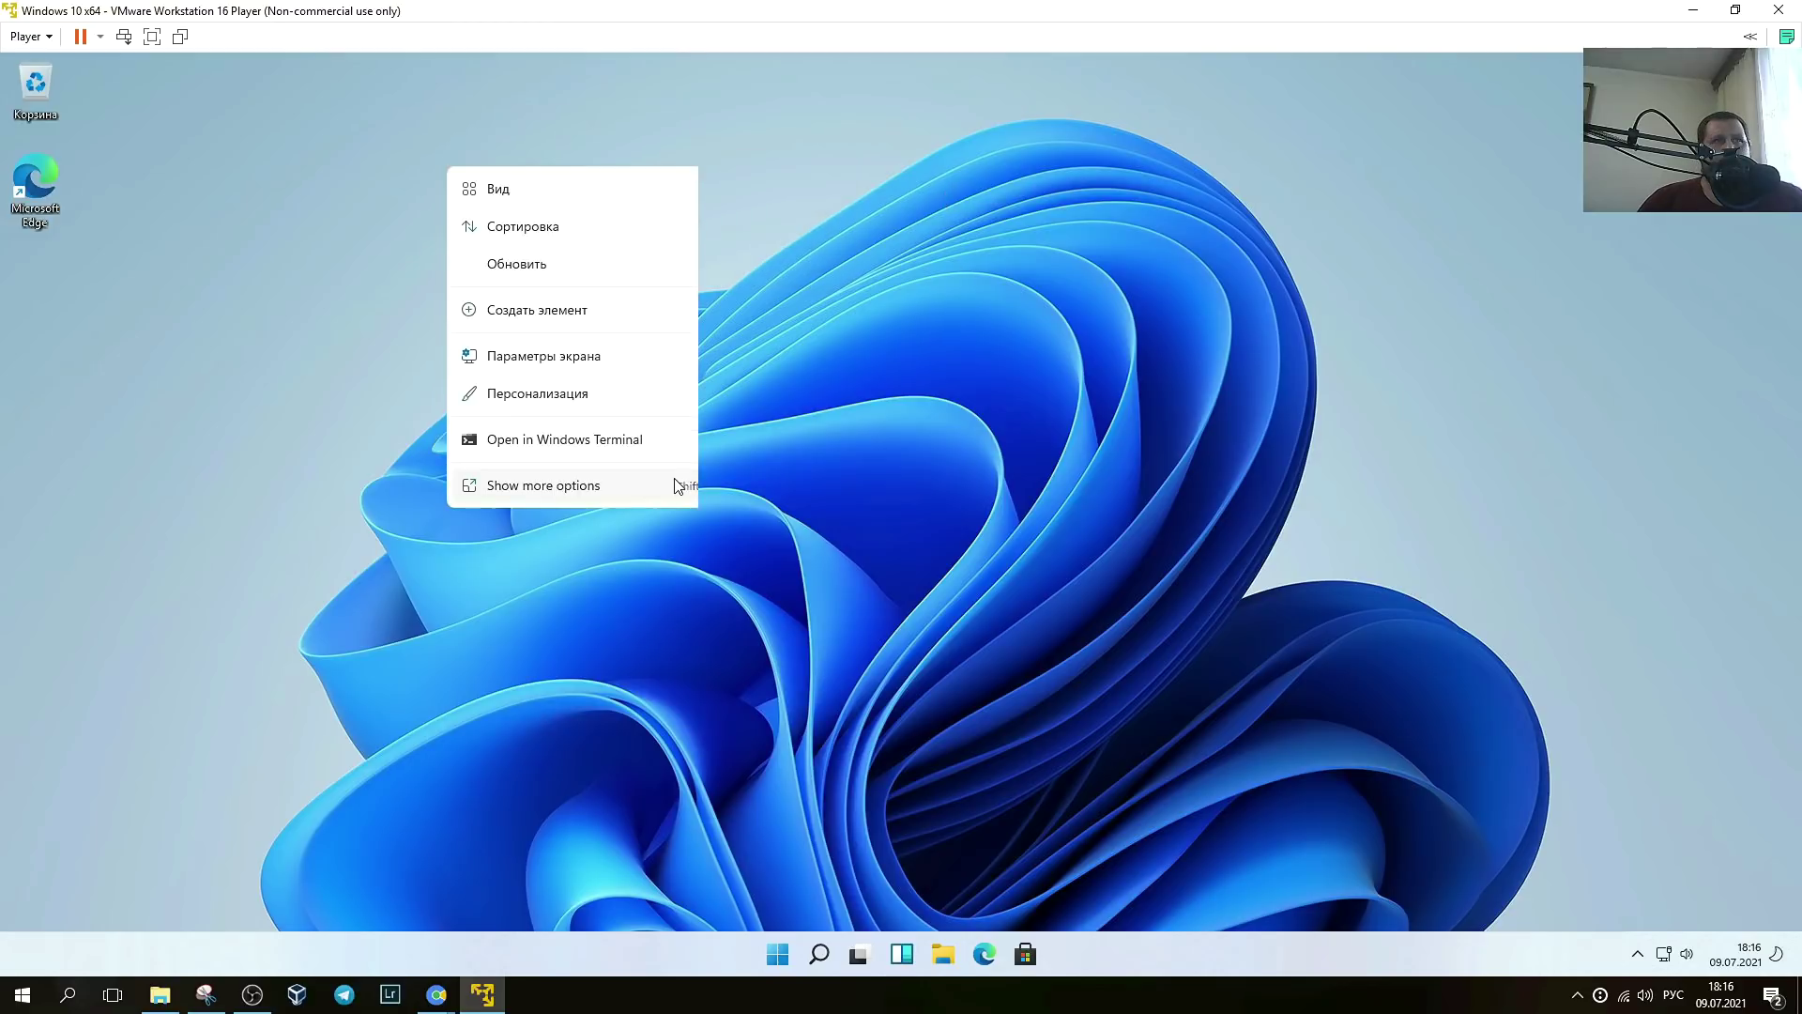
pyautogui.click(592, 356)
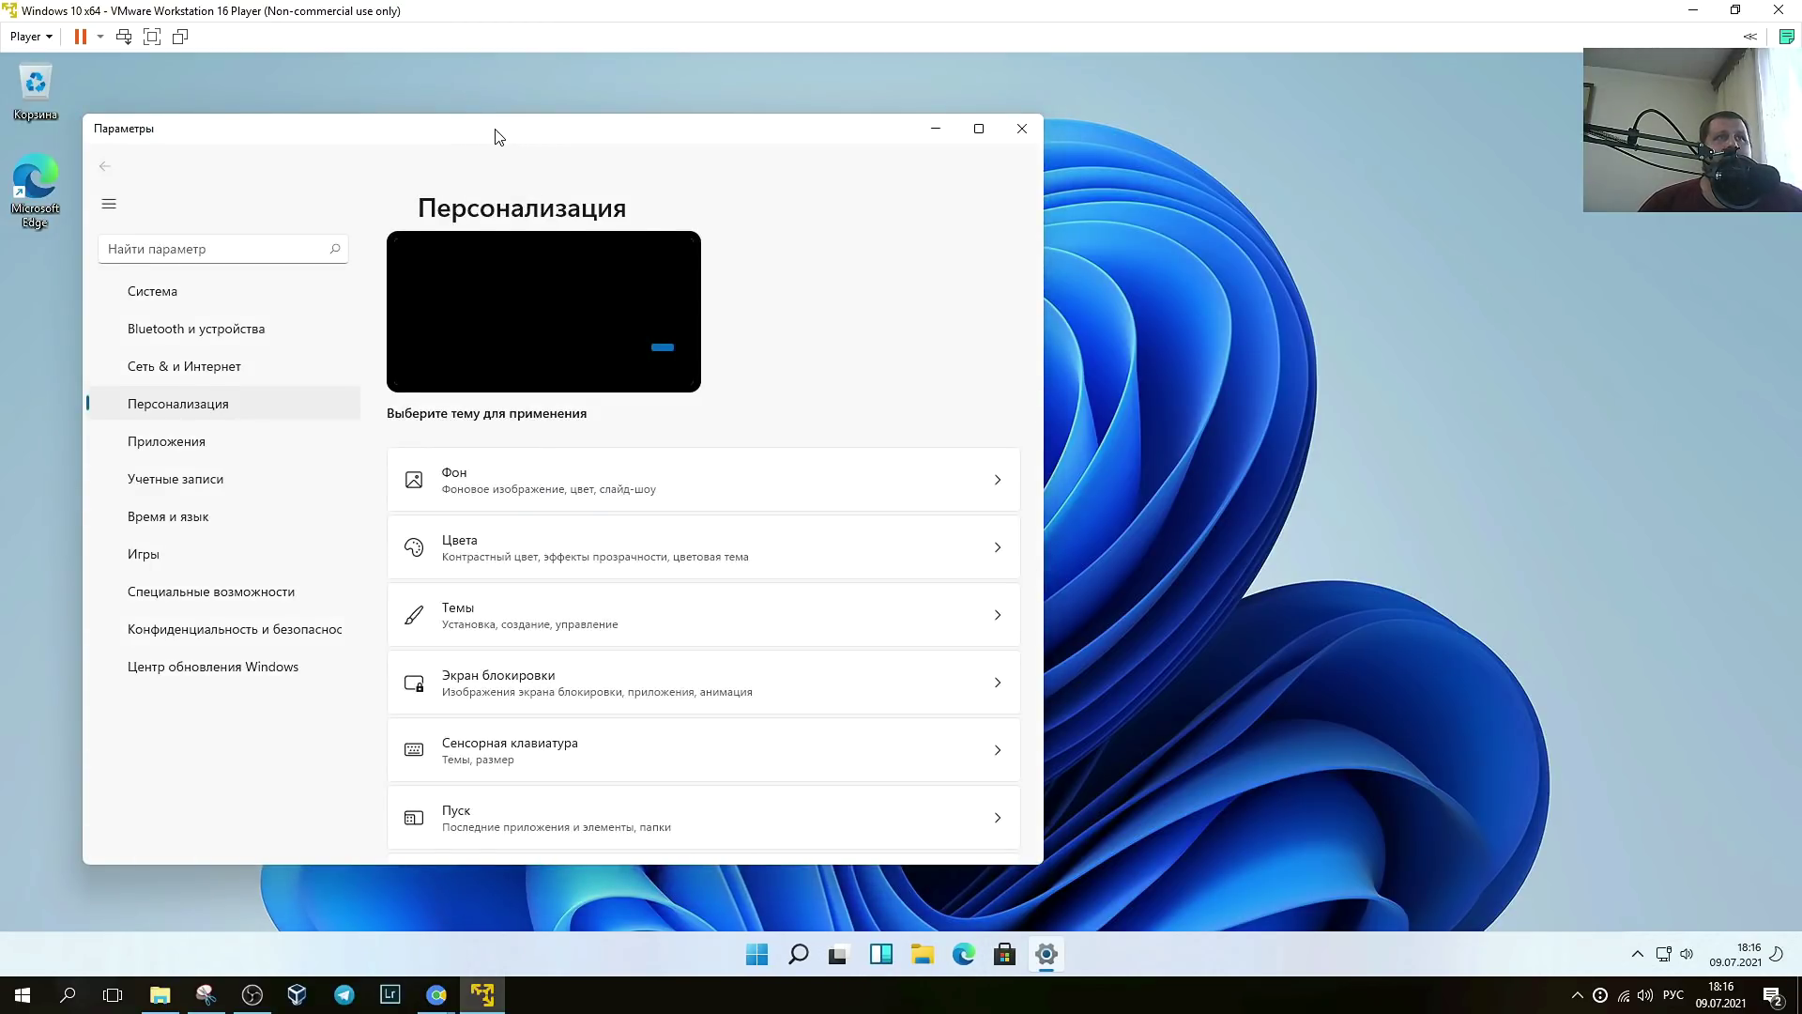
pyautogui.moveTo(447, 133); pyautogui.dragTo(615, 108)
pyautogui.scroll(-4, 1047, 373)
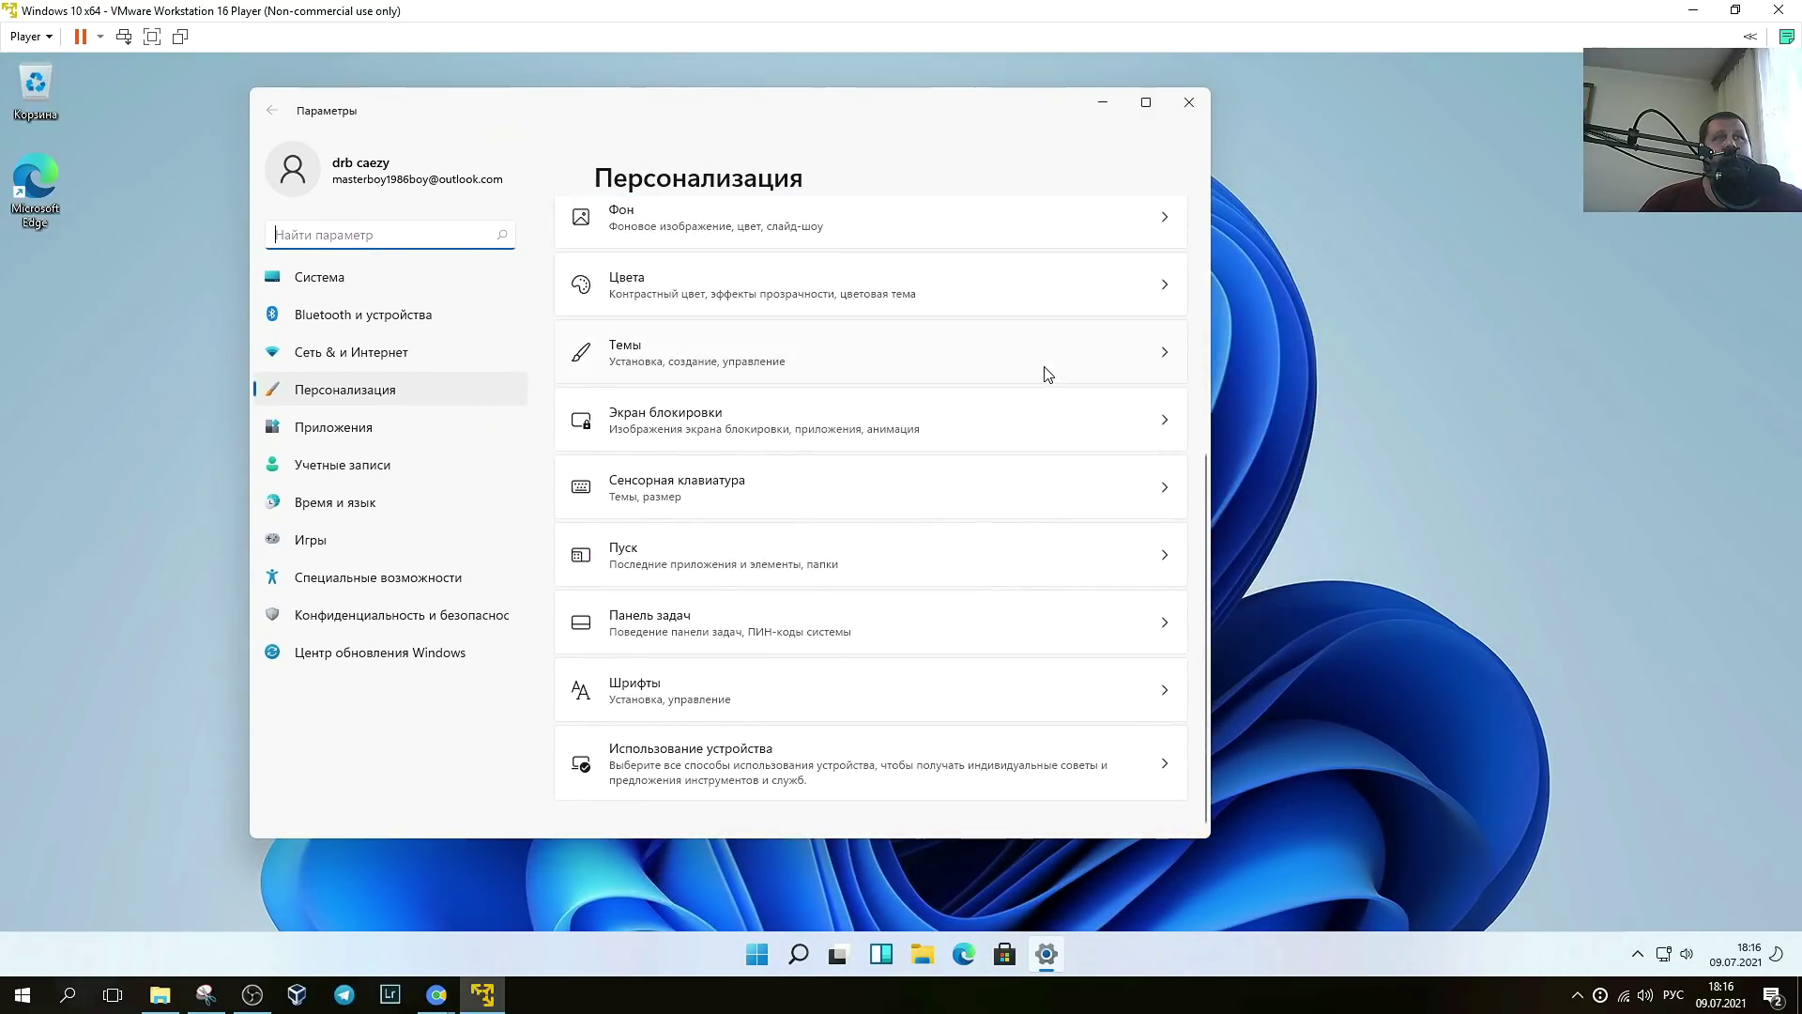
pyautogui.click(1146, 101)
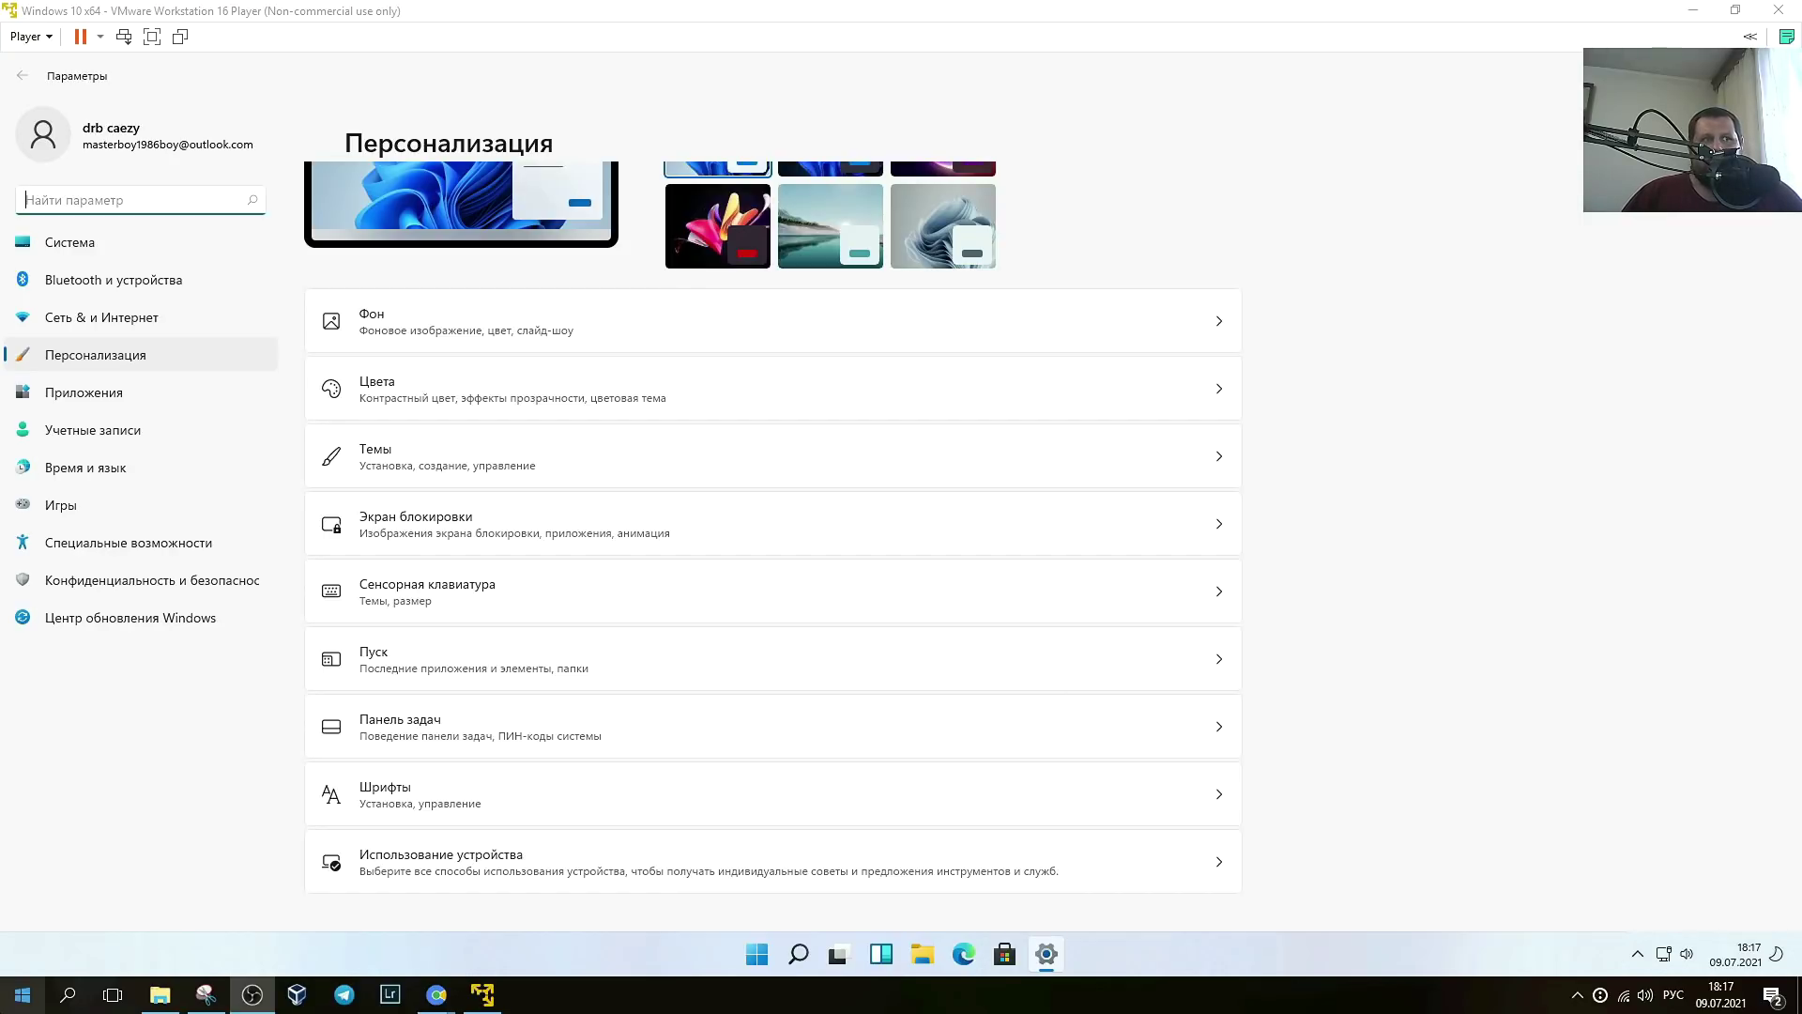
# - Open Cortana, try it briefly and close it, then bring up the About page with Win+Pause
pyautogui.click(22, 994)
pyautogui.click(25, 923)
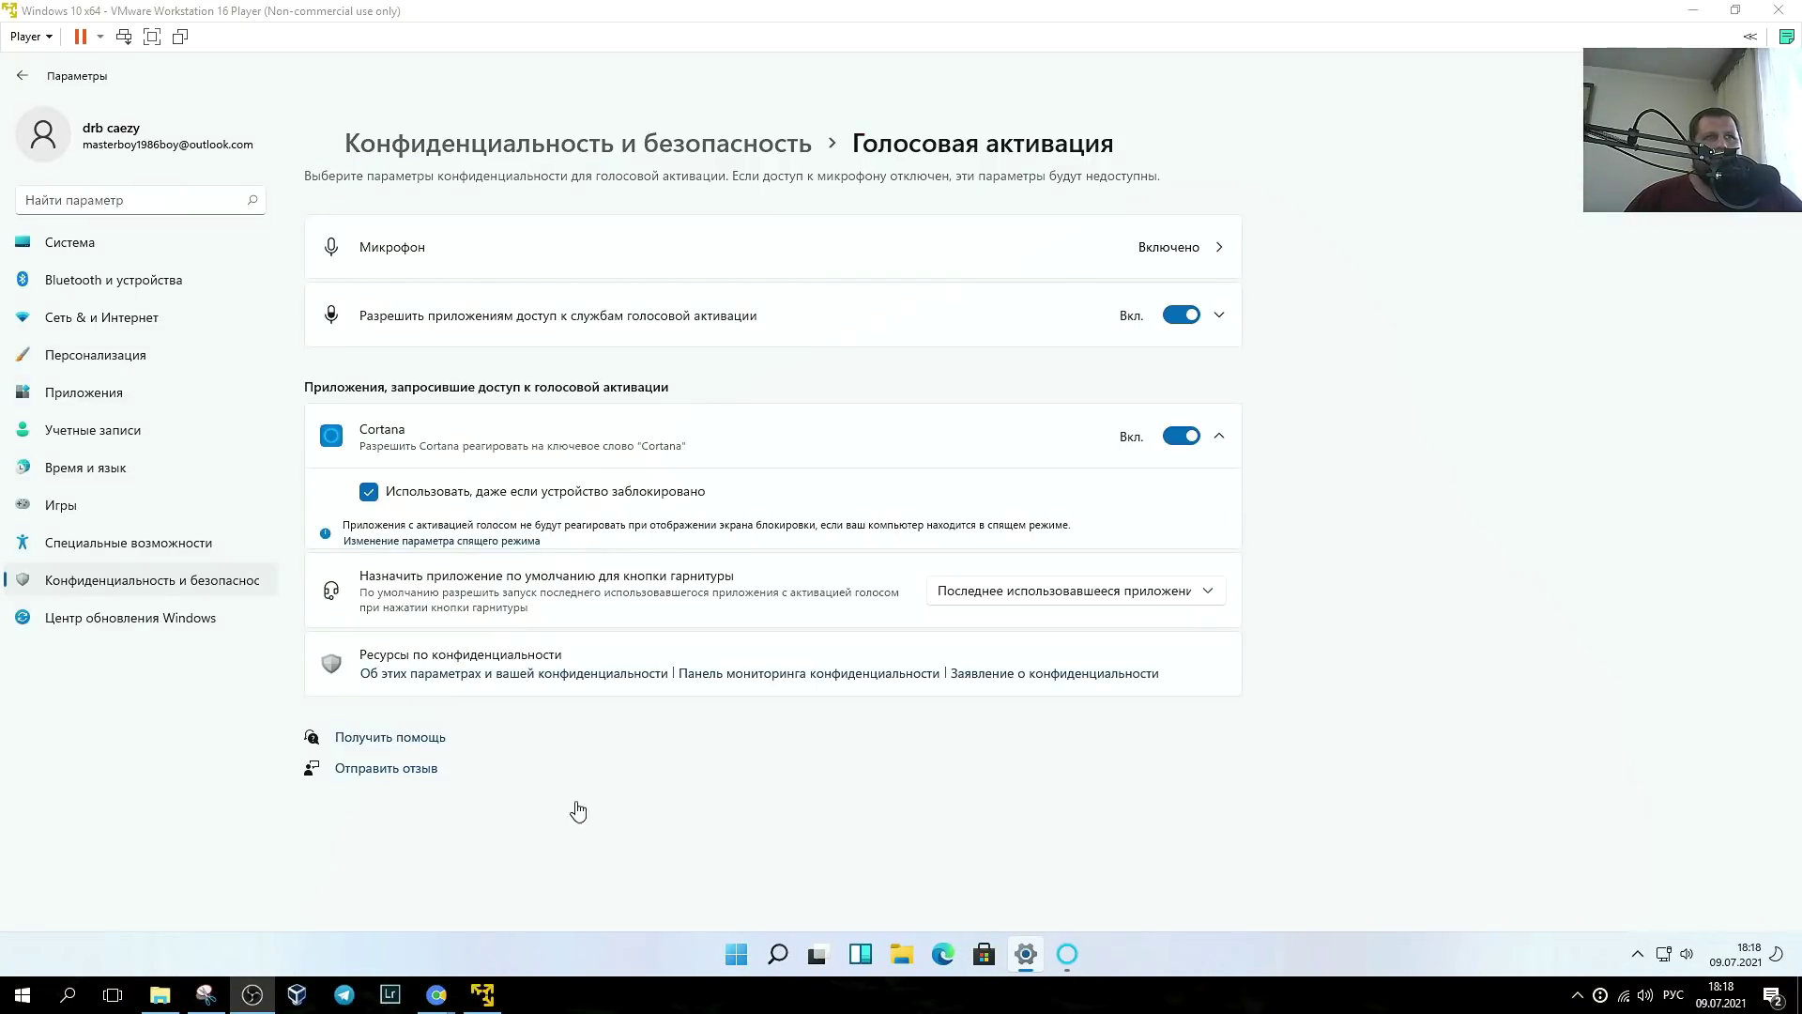
pyautogui.click(1067, 953)
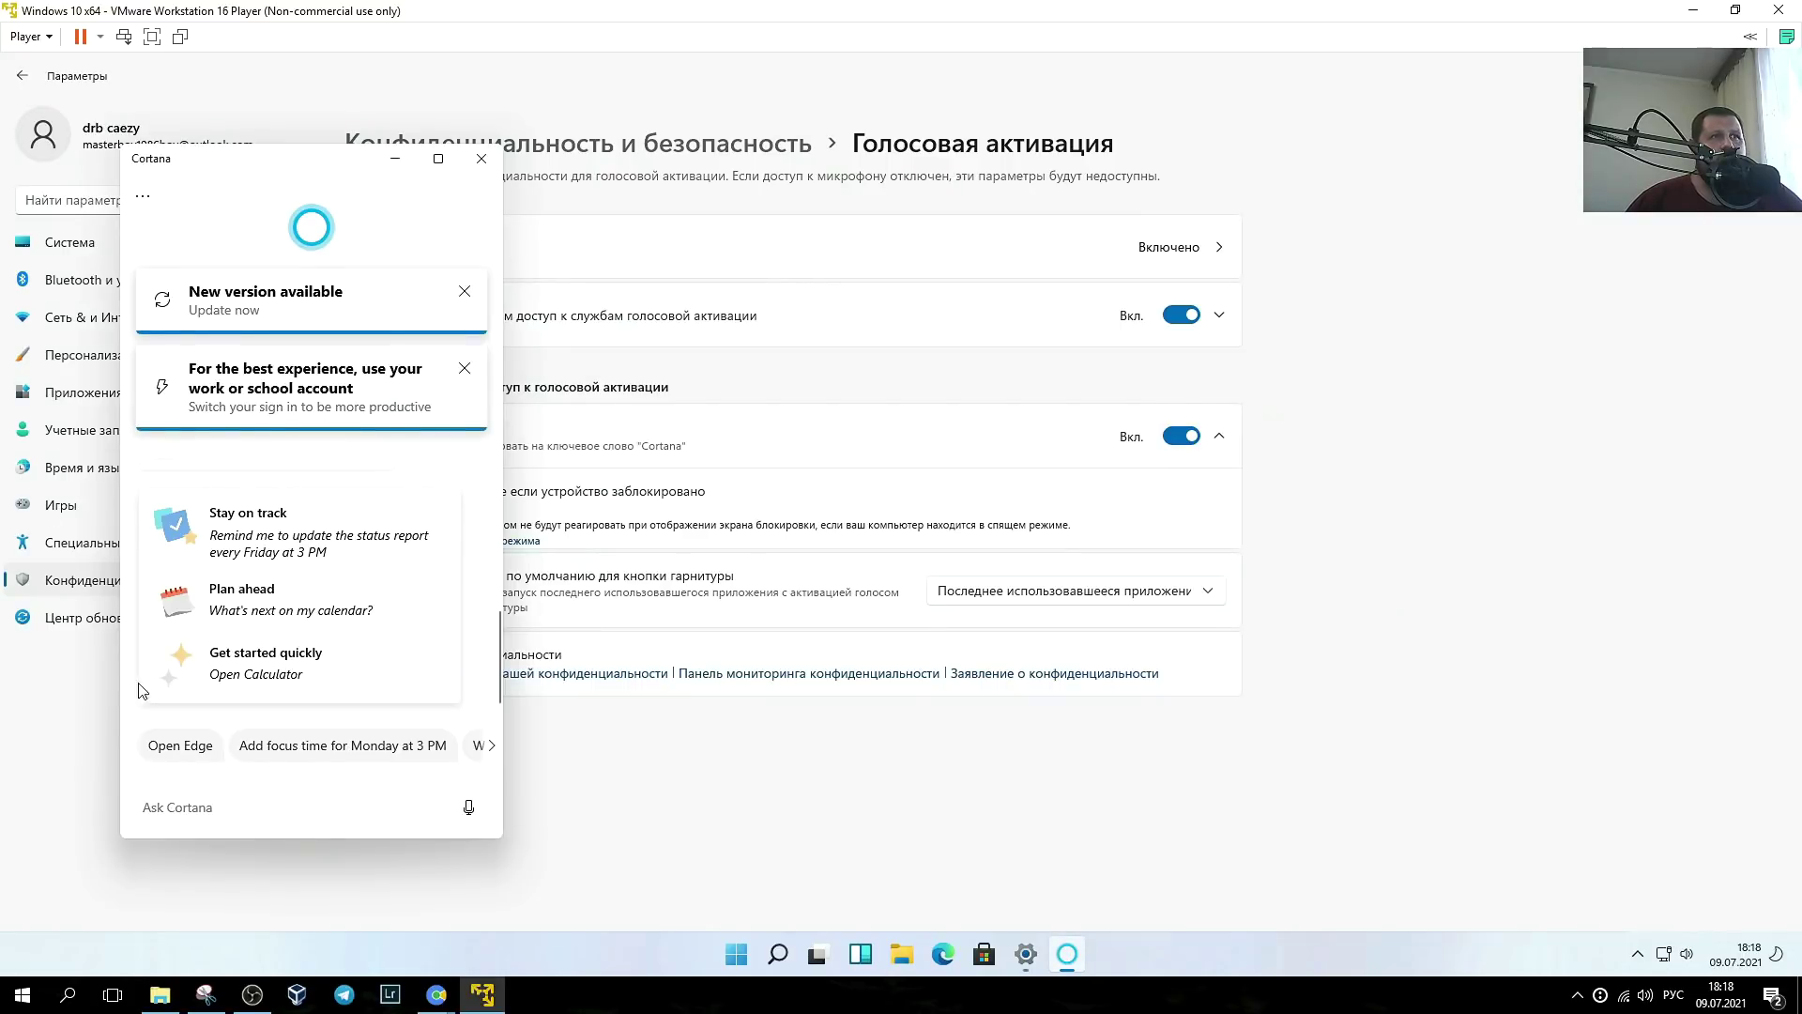
pyautogui.click(464, 368)
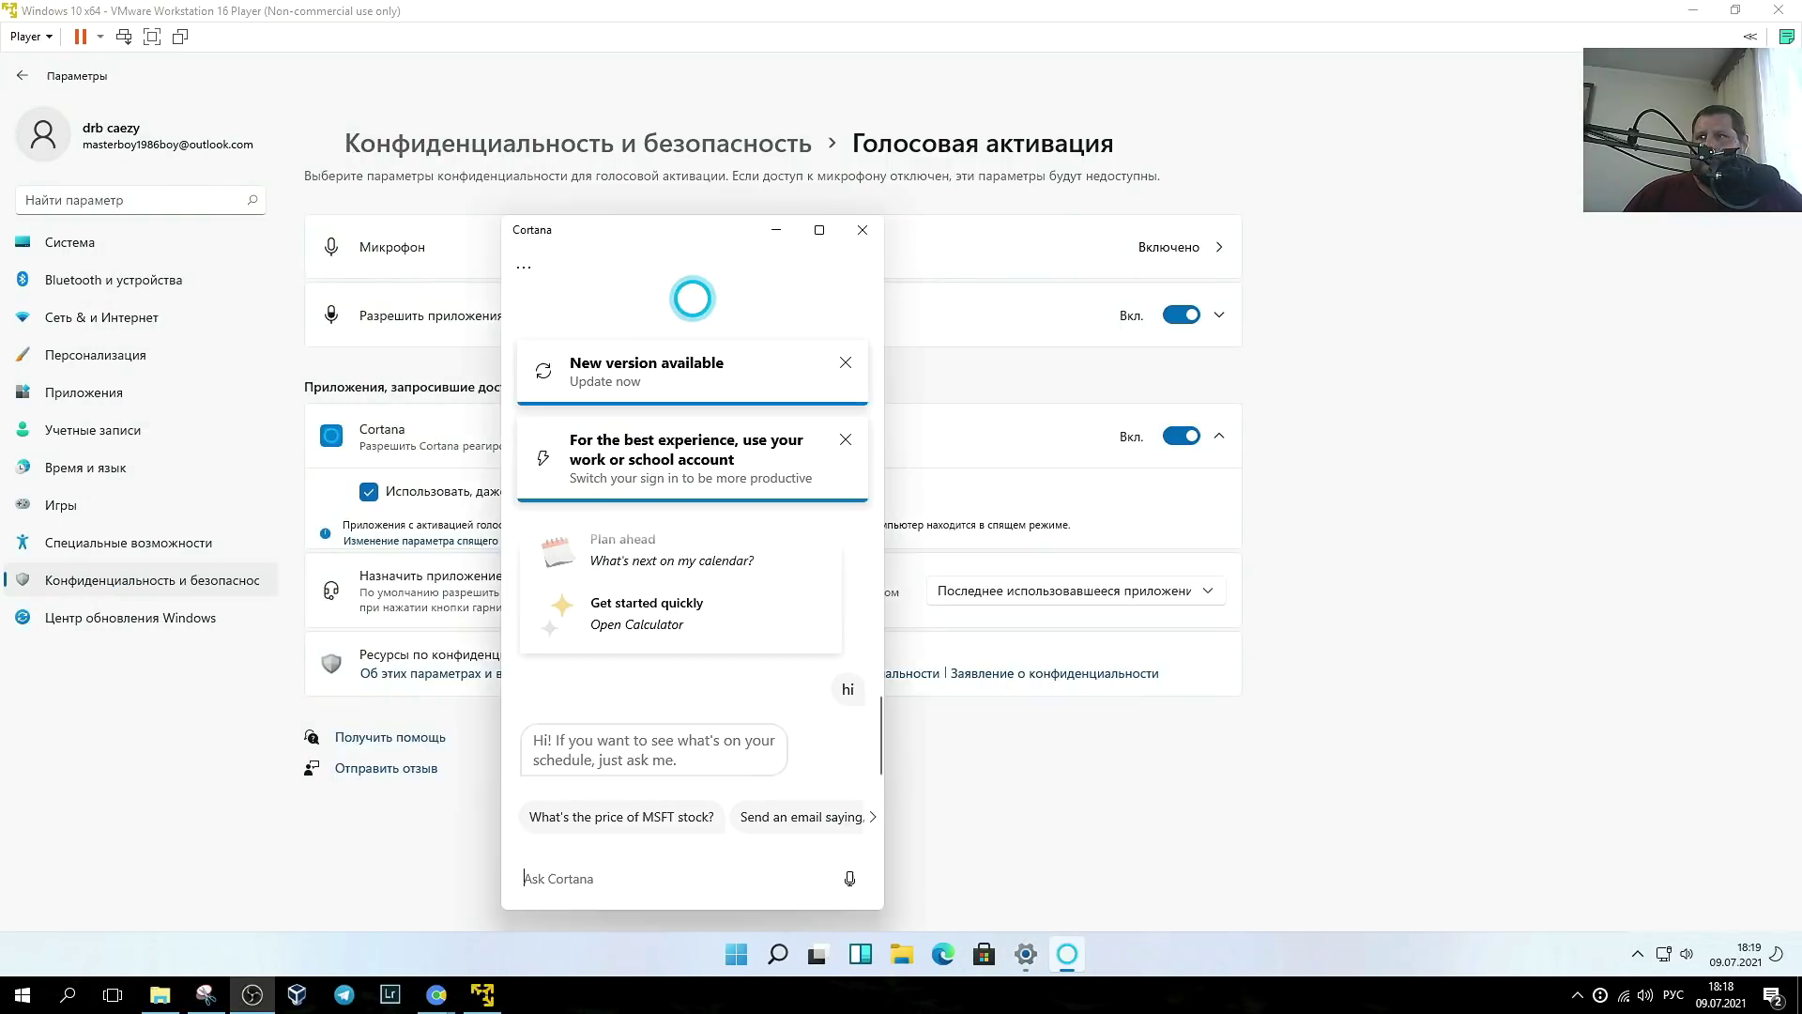
pyautogui.click(862, 230)
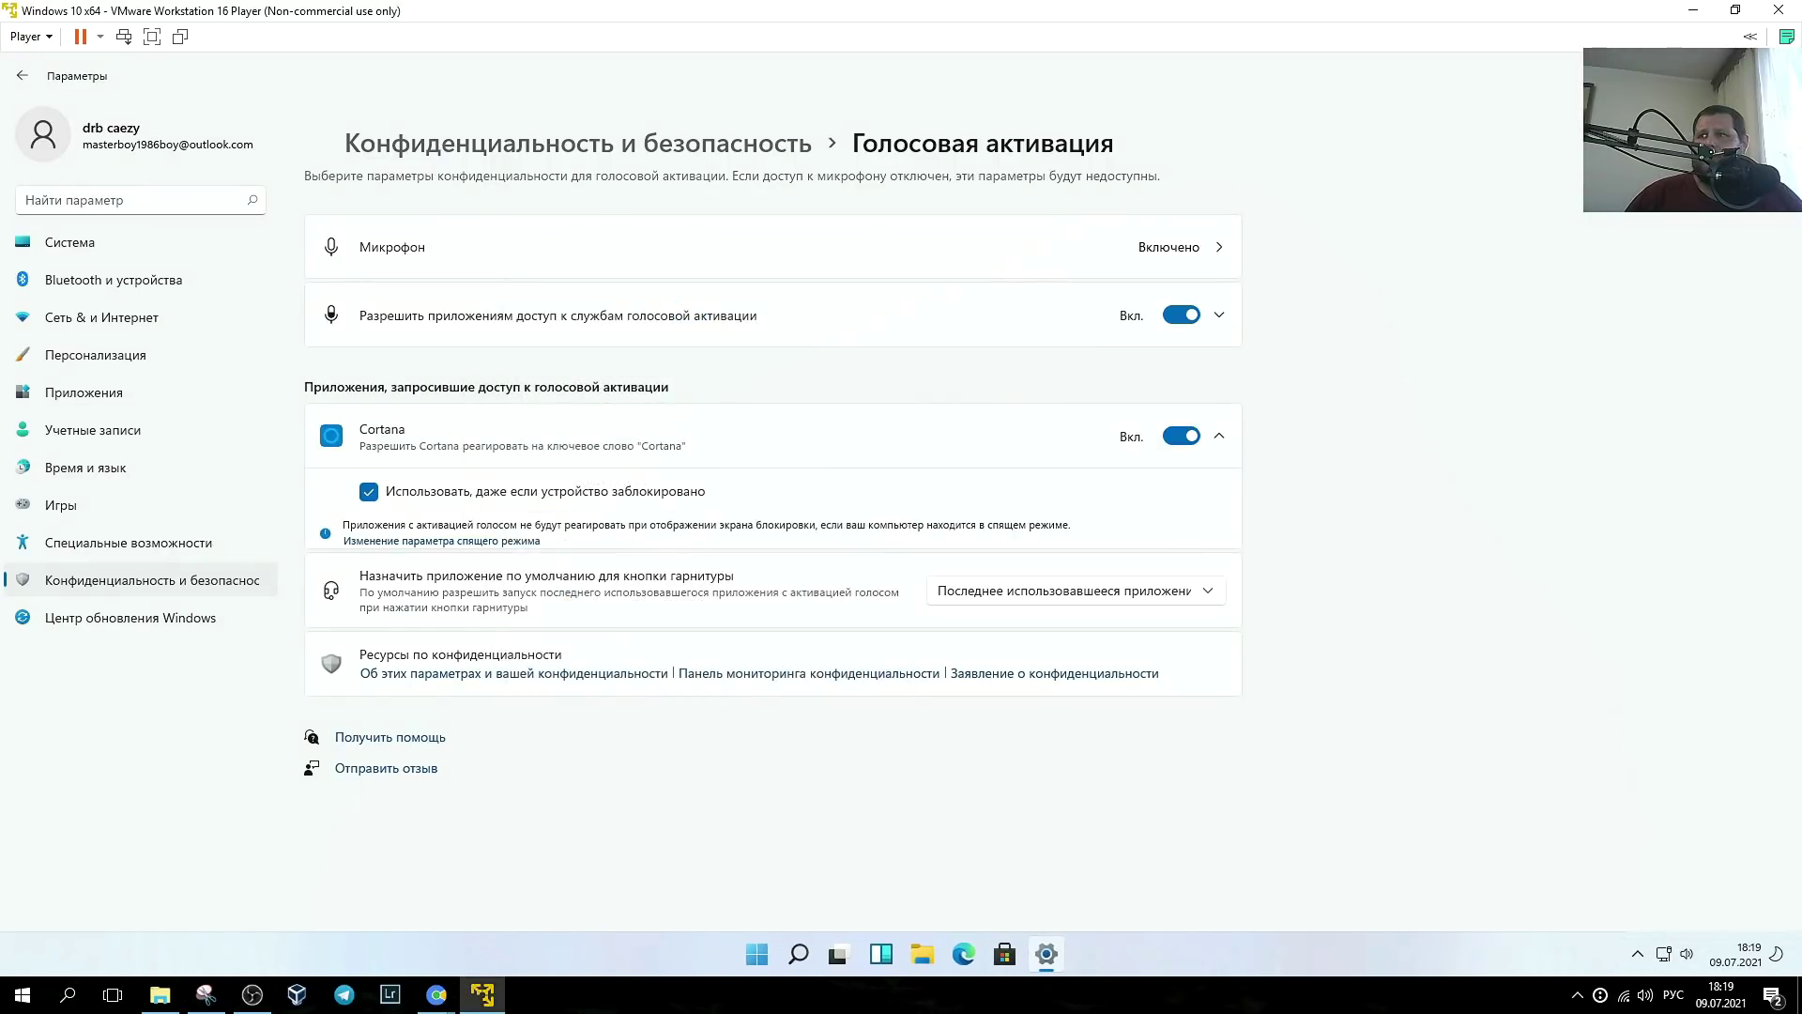
pyautogui.press('super+Pause')
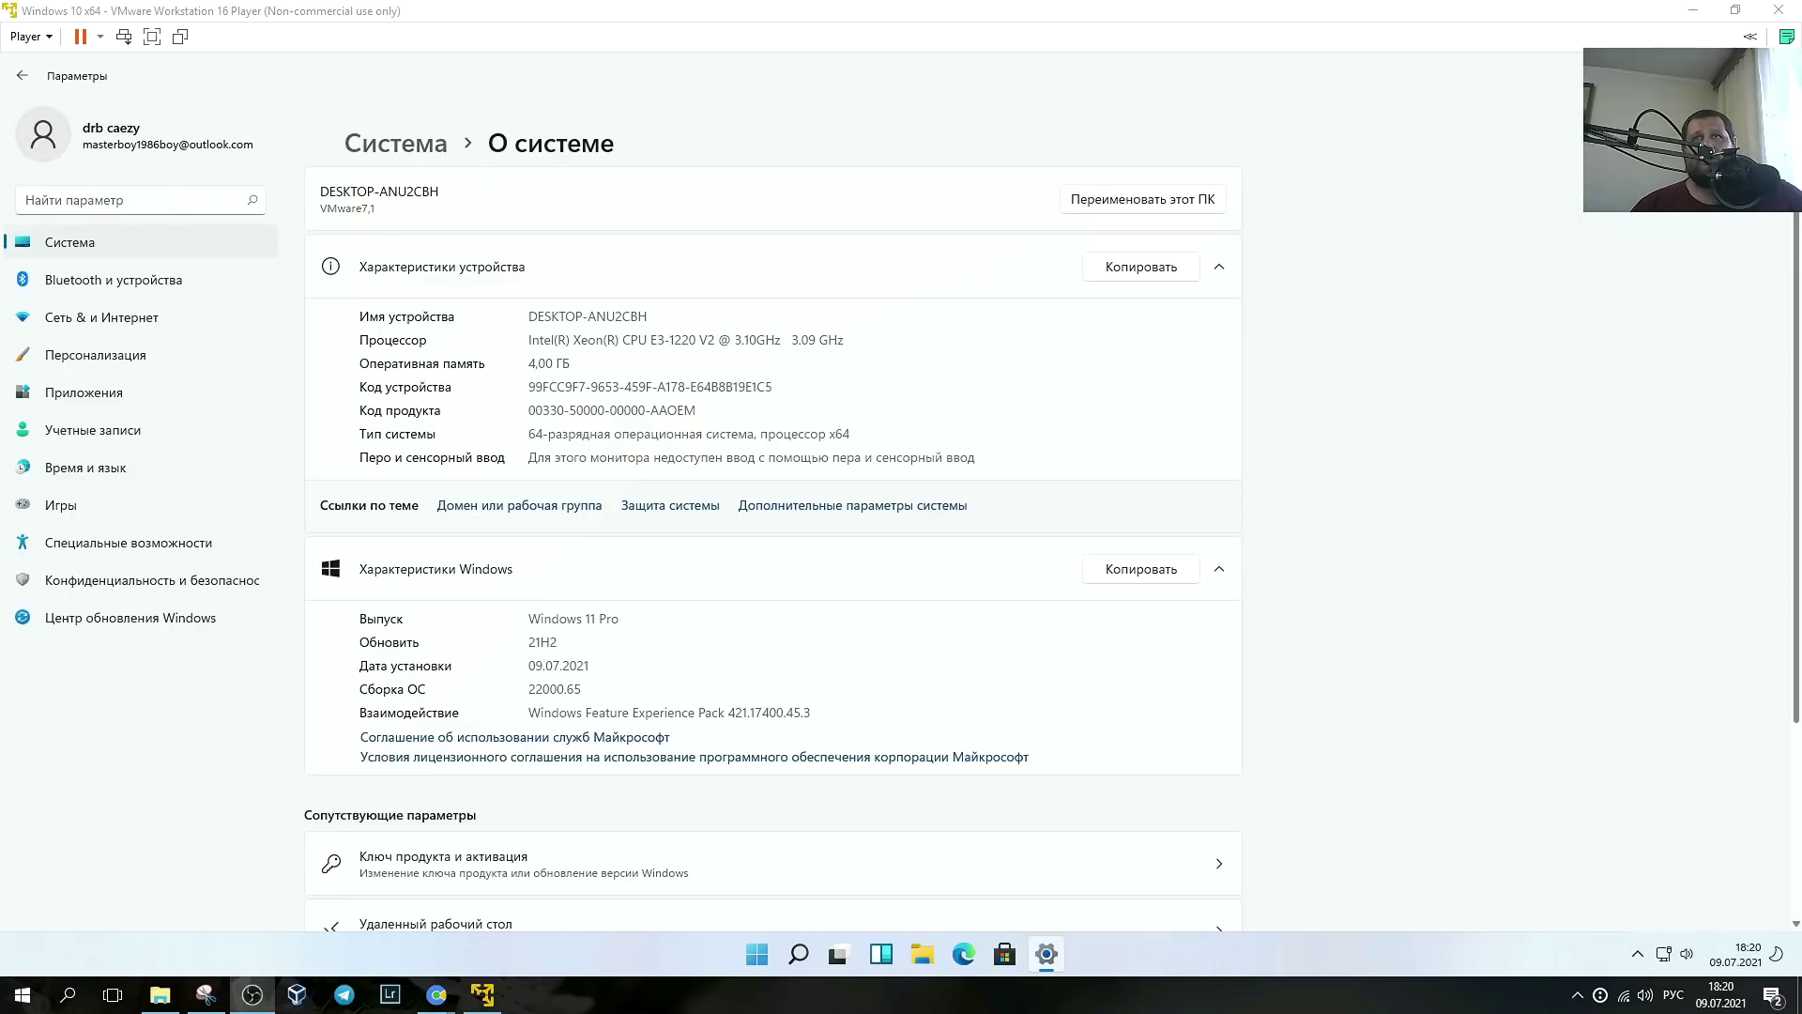
# - Restore the maximized Settings window to a floating size, nudge it up and enlarge it
pyautogui.click(1738, 66)
pyautogui.moveTo(799, 110); pyautogui.dragTo(865, 76)
pyautogui.moveTo(1275, 821); pyautogui.dragTo(1540, 929)
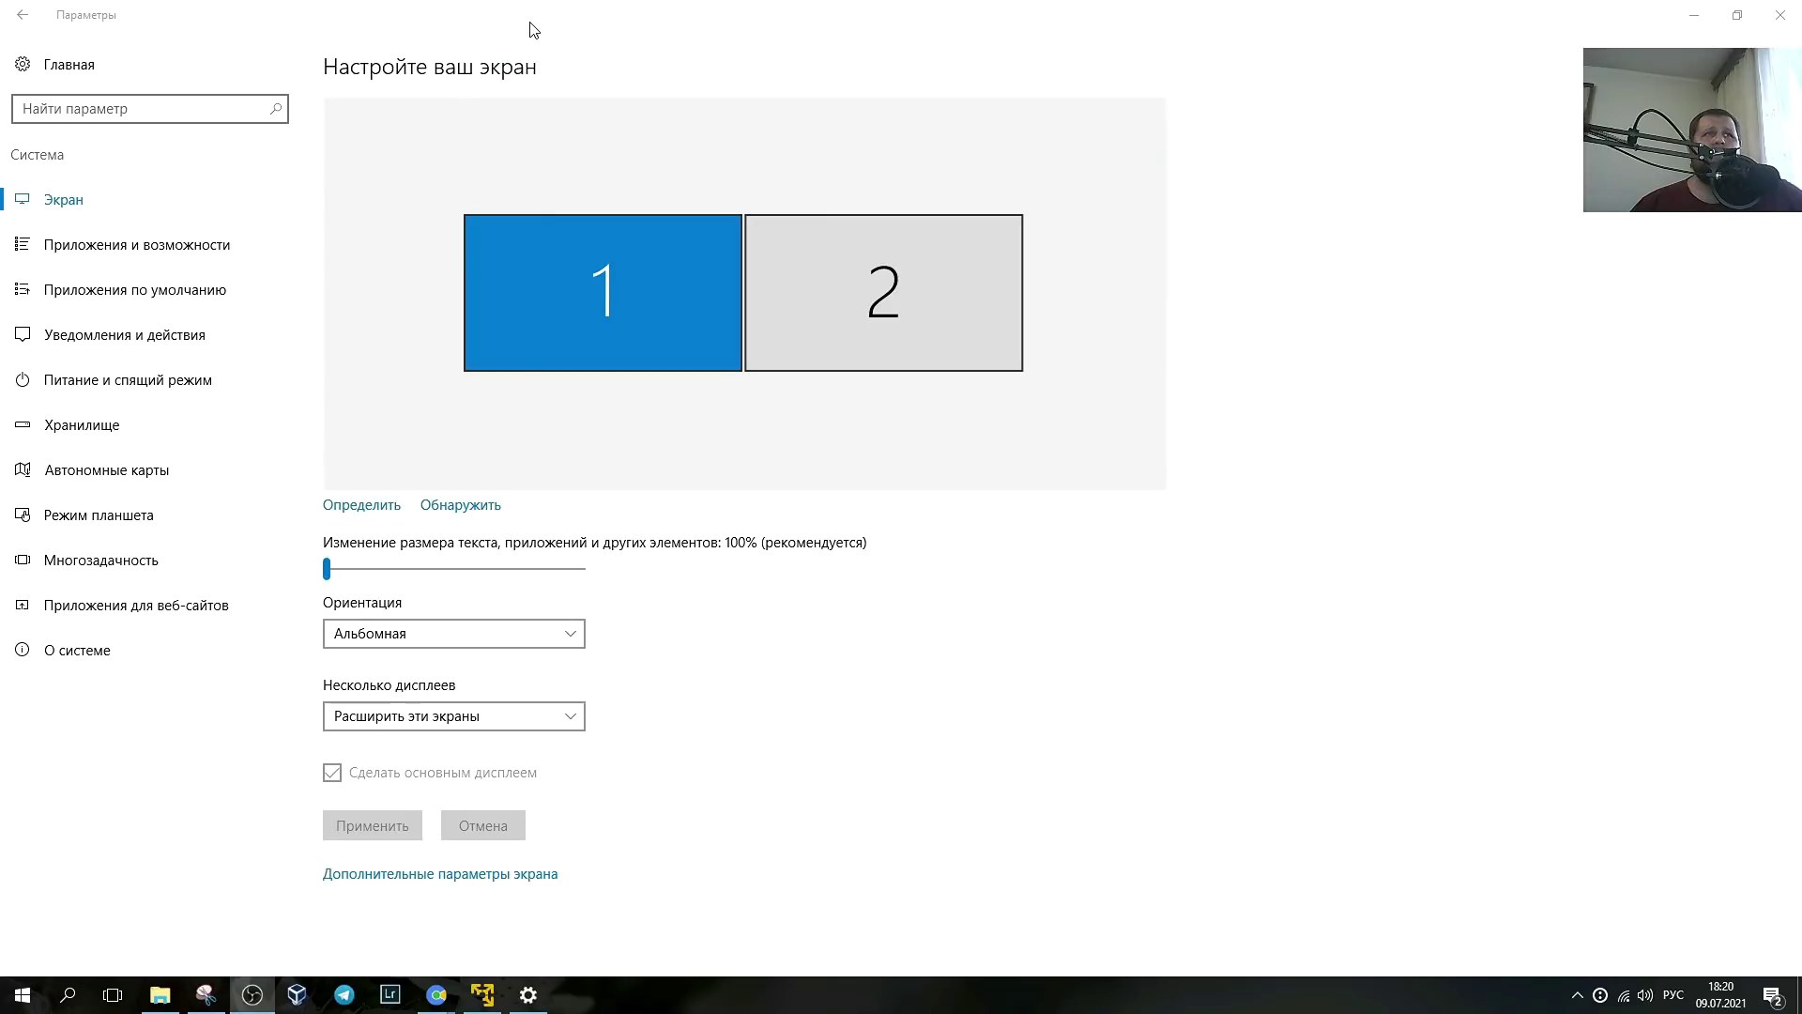
# - Restore and move the host Display settings window, then close it
pyautogui.doubleClick(533, 30)
pyautogui.moveTo(562, 138); pyautogui.dragTo(646, 98)
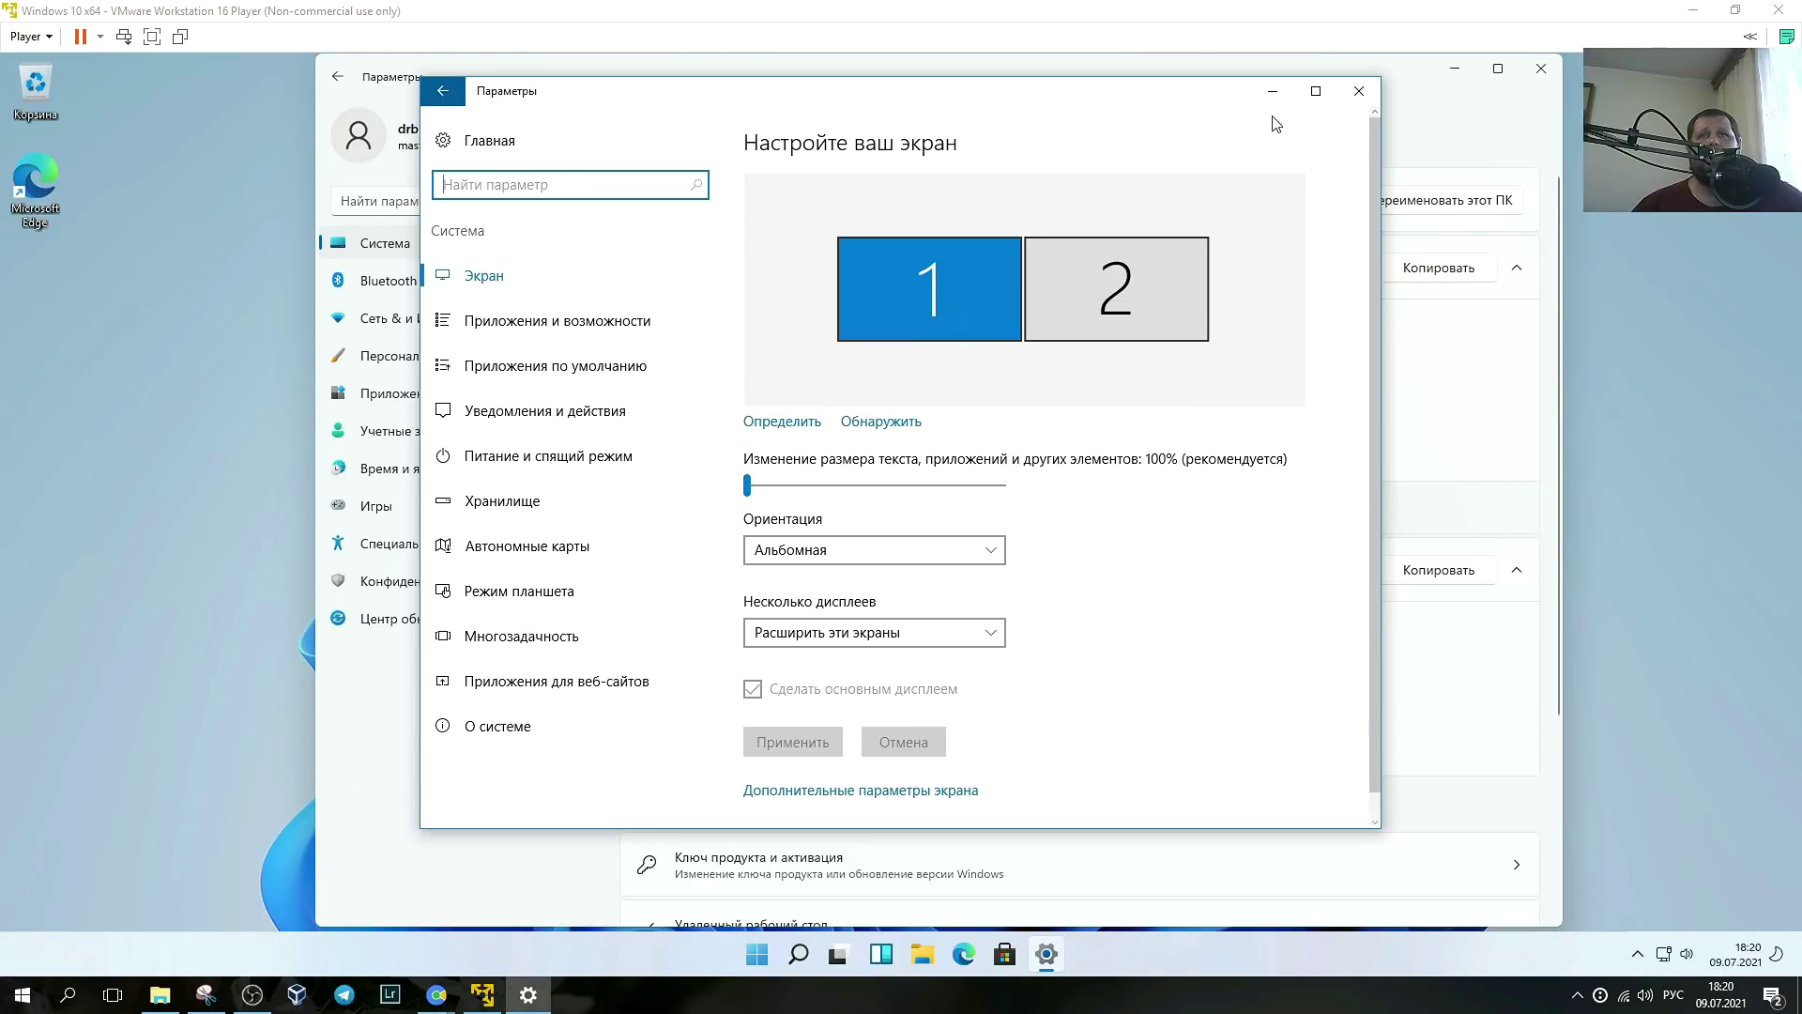
pyautogui.click(1358, 90)
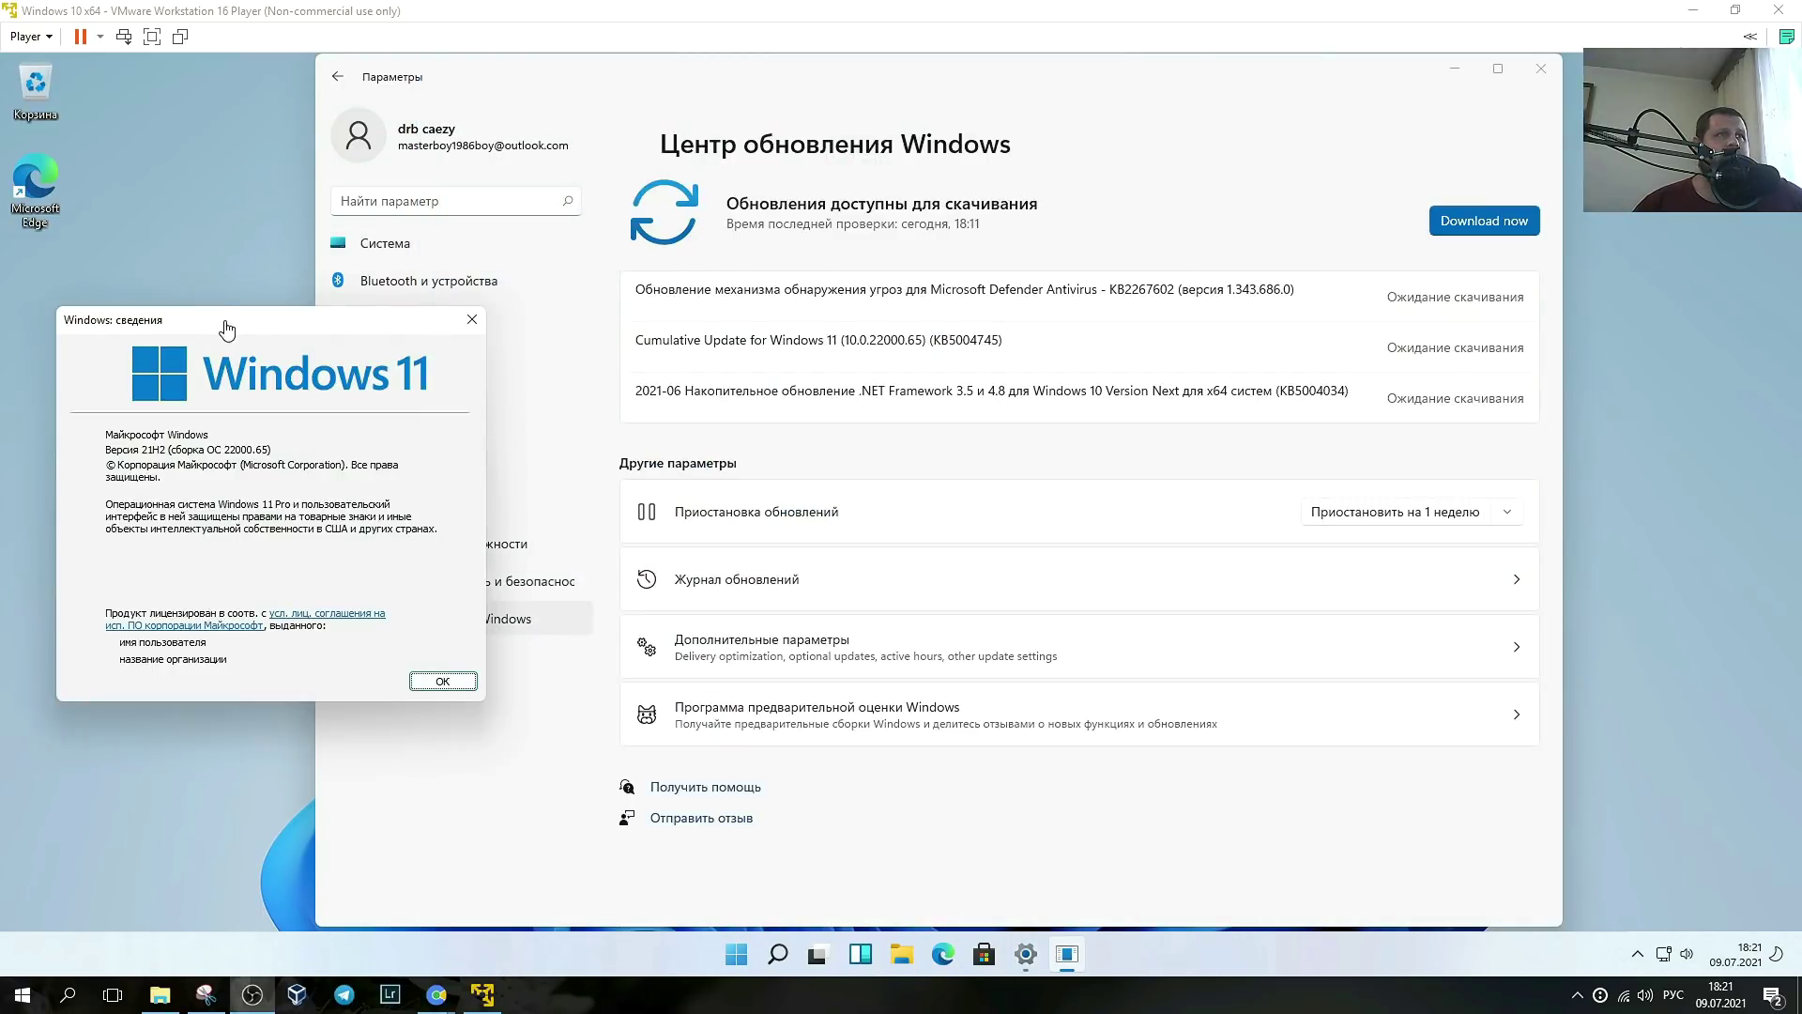
# - Move and close the Windows version dialog, then view the Accessibility, Gaming and Time & language settings
pyautogui.moveTo(226, 328); pyautogui.dragTo(204, 196)
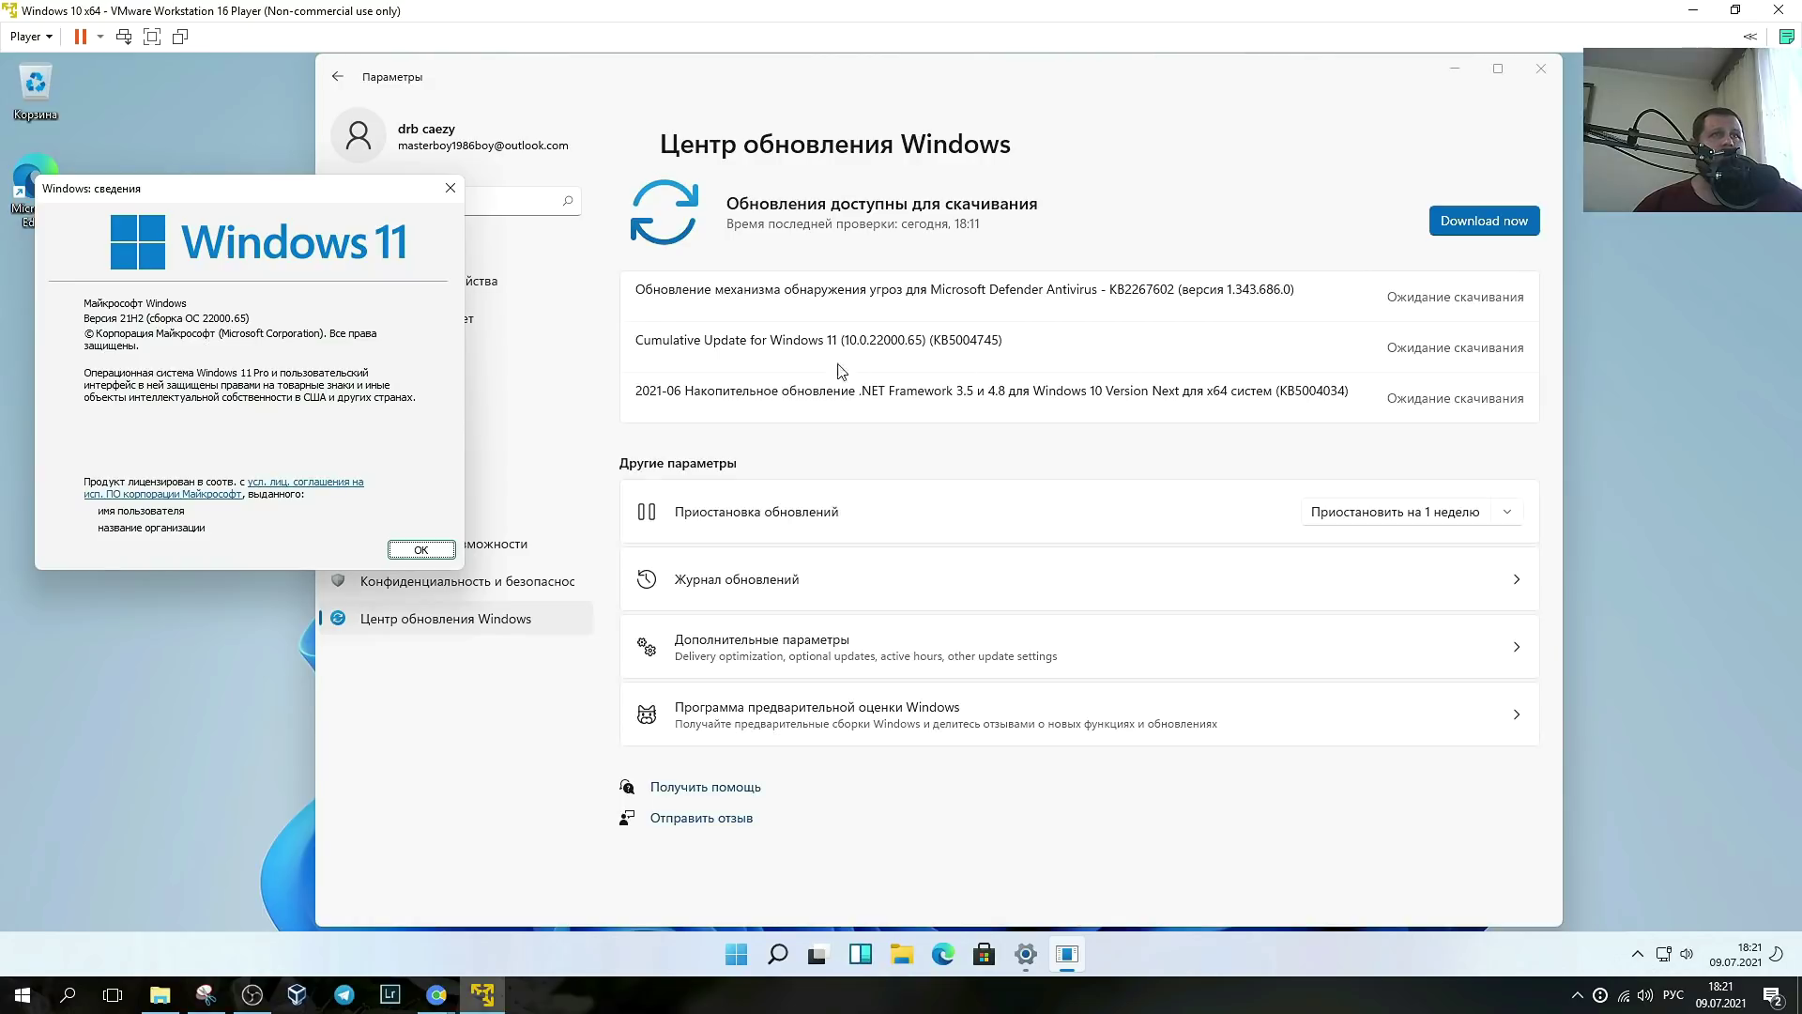
pyautogui.press('Return')
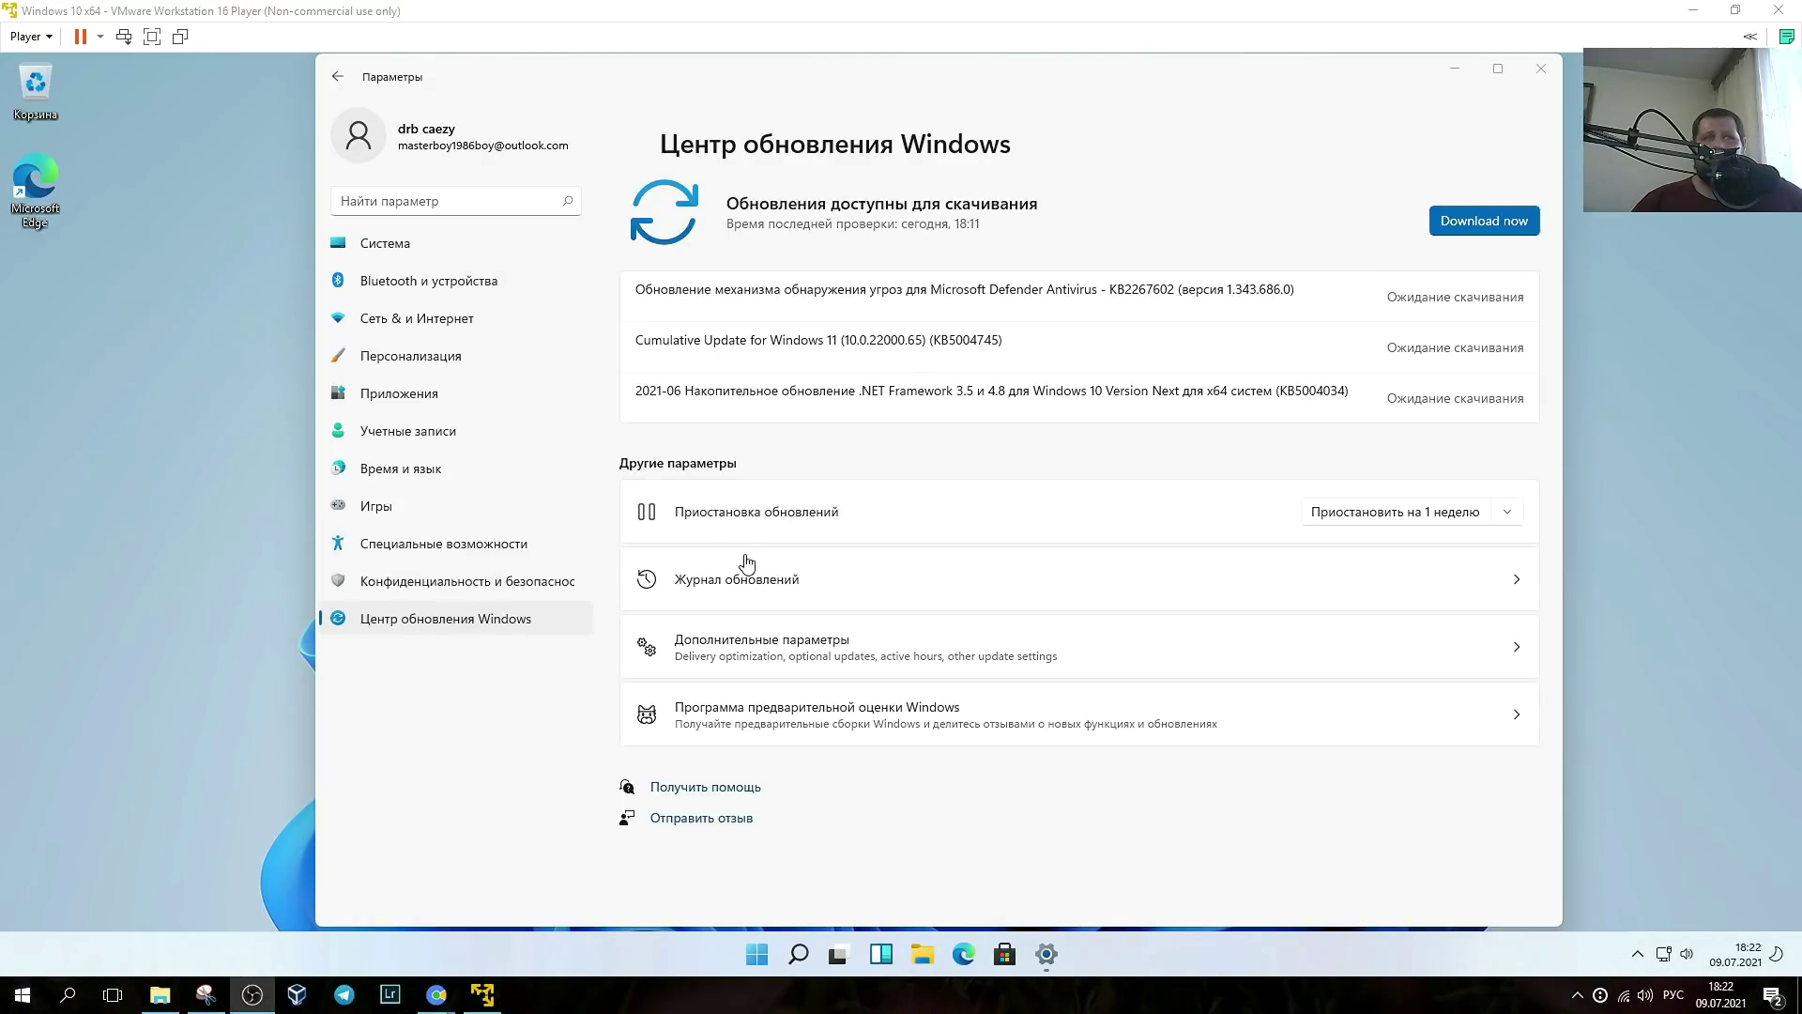
pyautogui.click(427, 546)
pyautogui.click(377, 506)
pyautogui.click(385, 469)
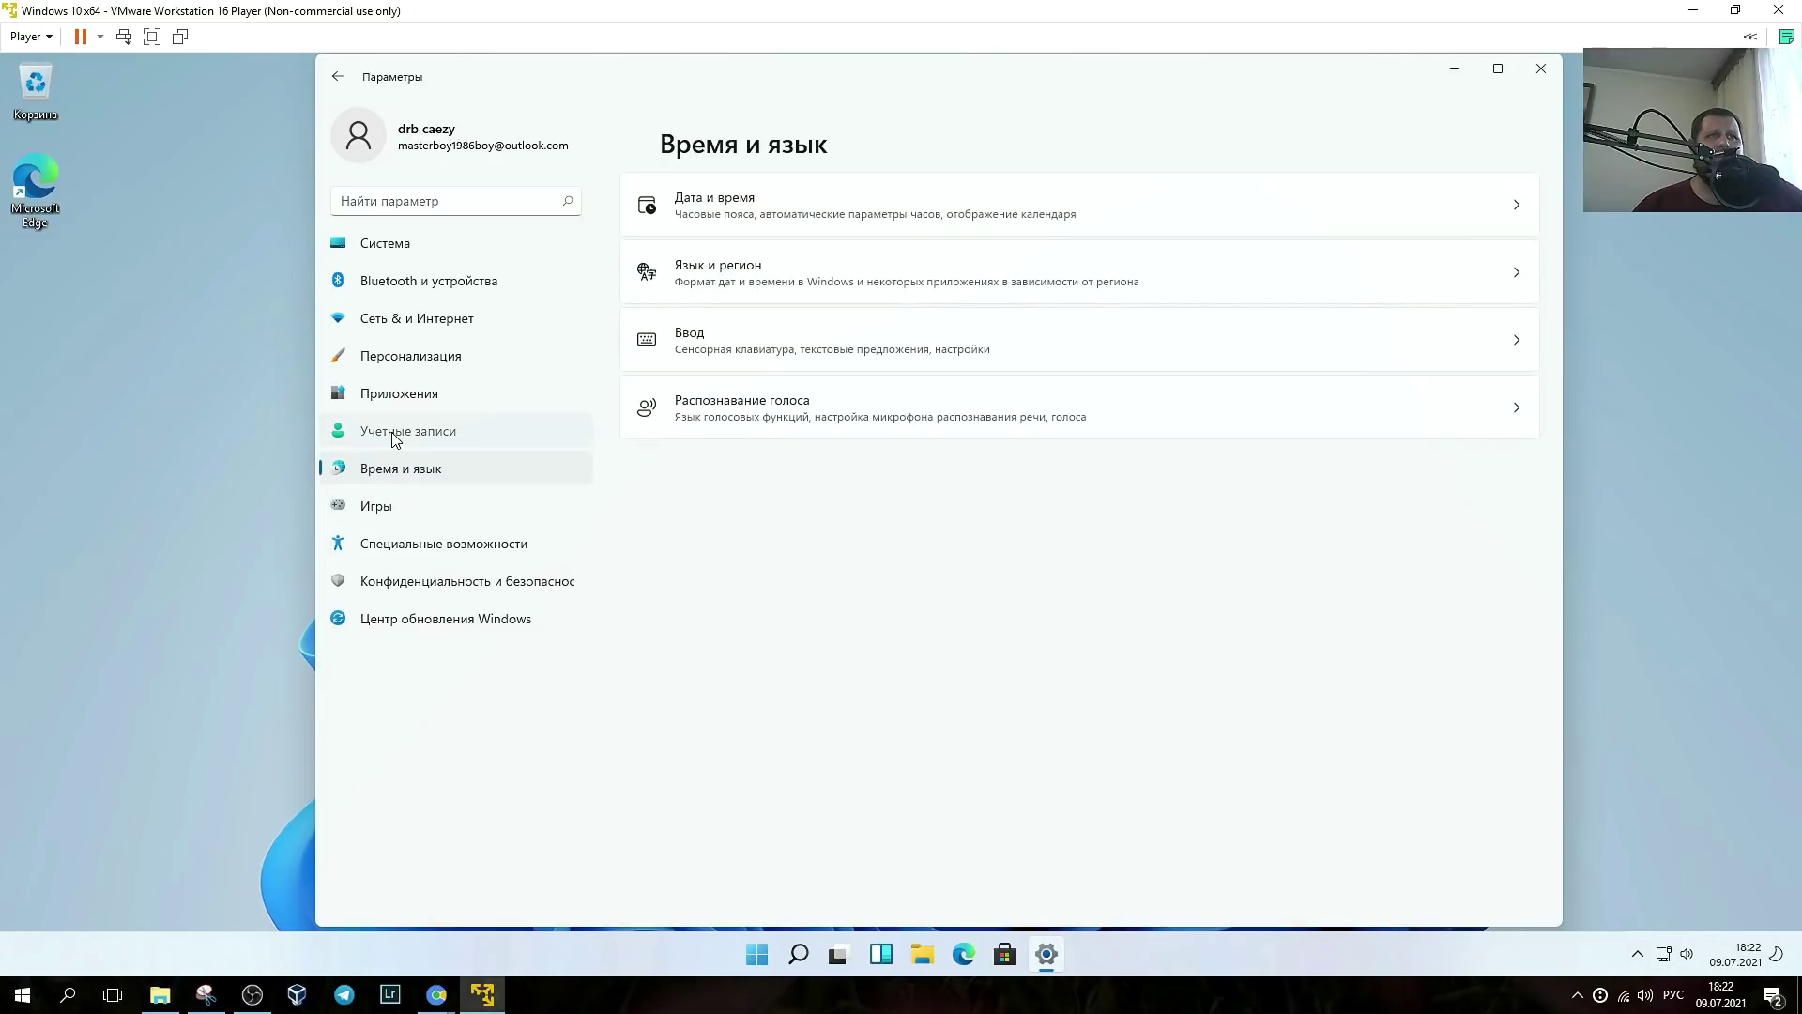
# - Browse the Accounts, Apps, Personalization, Network & internet and Bluetooth & devices settings pages
pyautogui.click(394, 433)
pyautogui.click(398, 393)
pyautogui.click(404, 353)
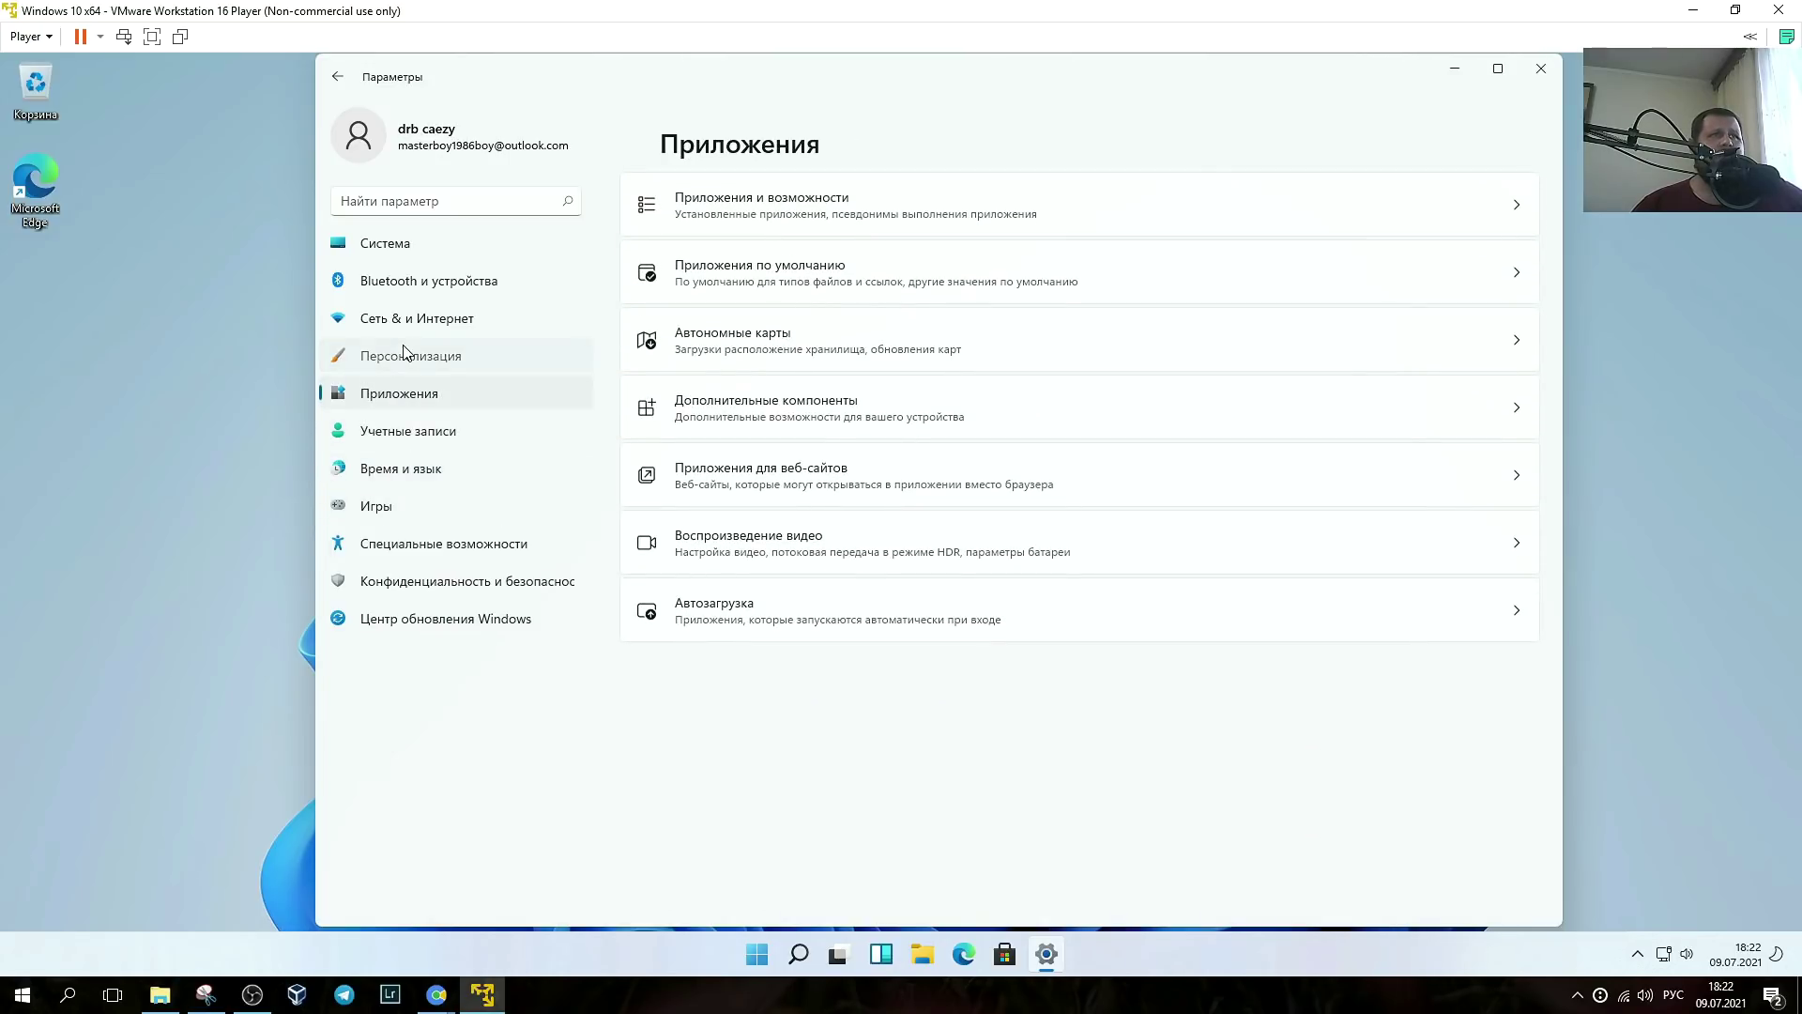
pyautogui.click(411, 324)
pyautogui.click(413, 282)
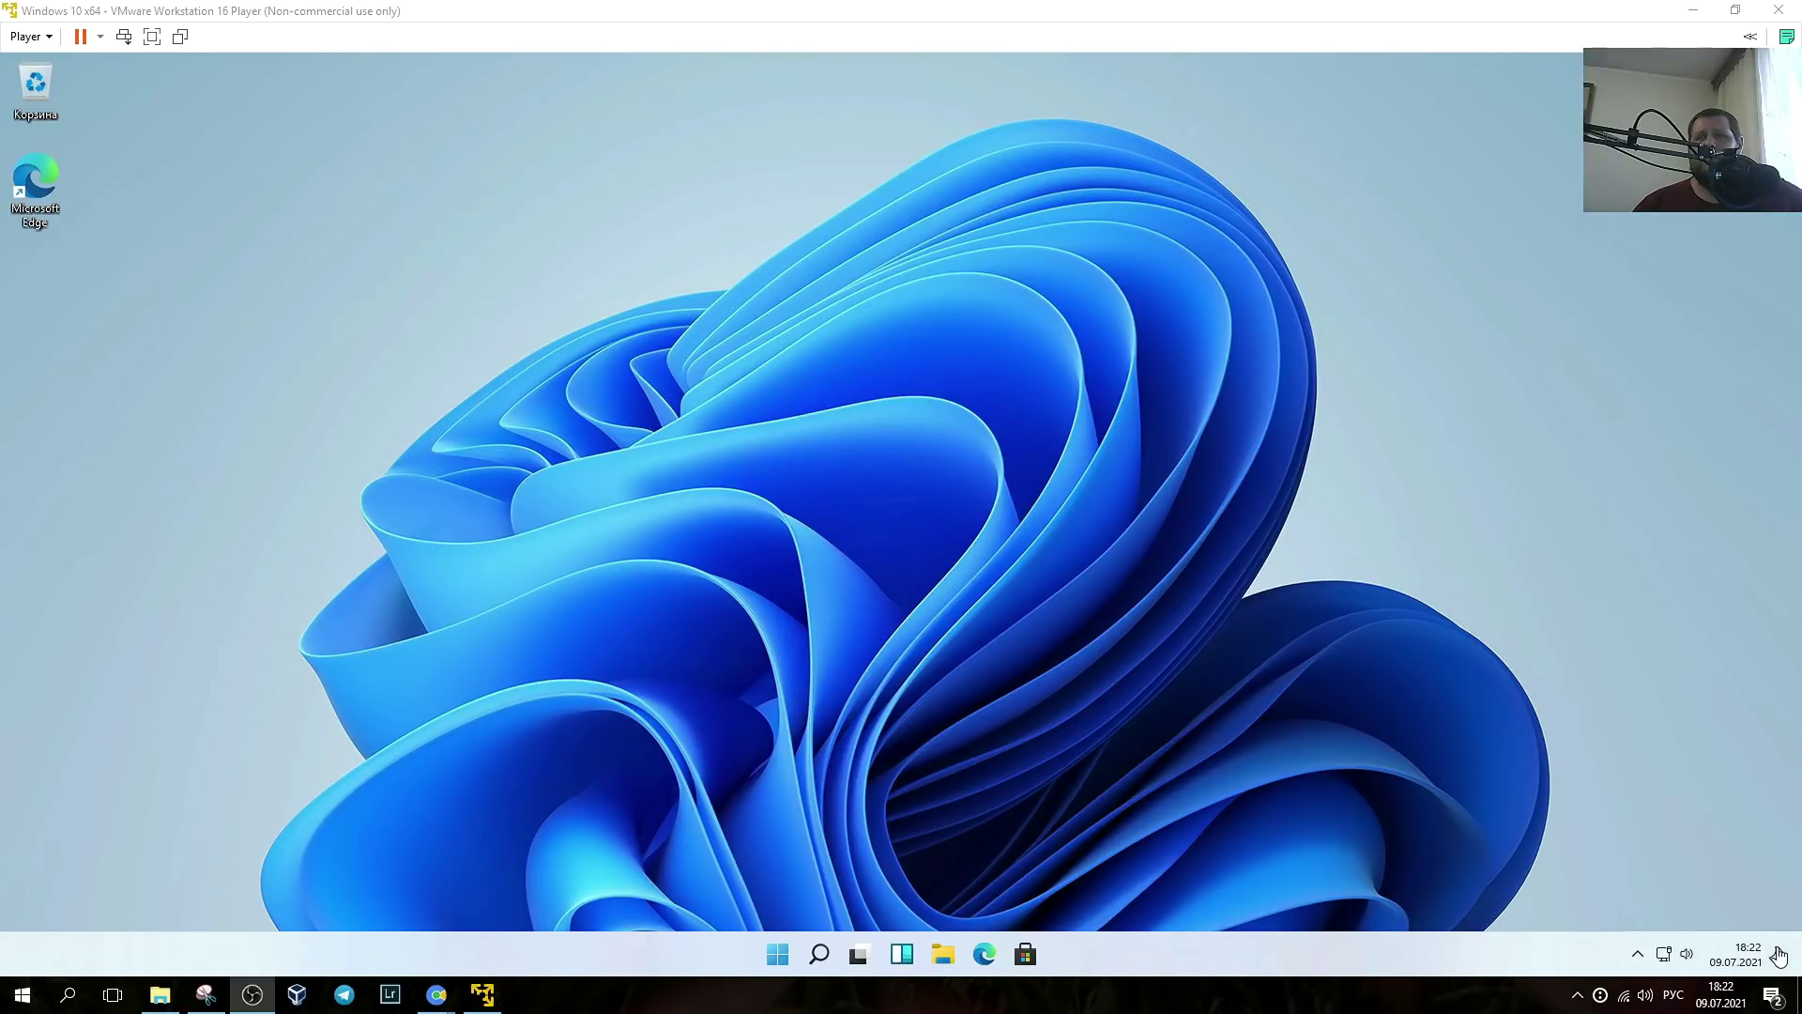
# - Scroll through the notifications and July 2021 calendar panel, then open Taskbar settings (Параметры панели задач)
pyautogui.click(1733, 965)
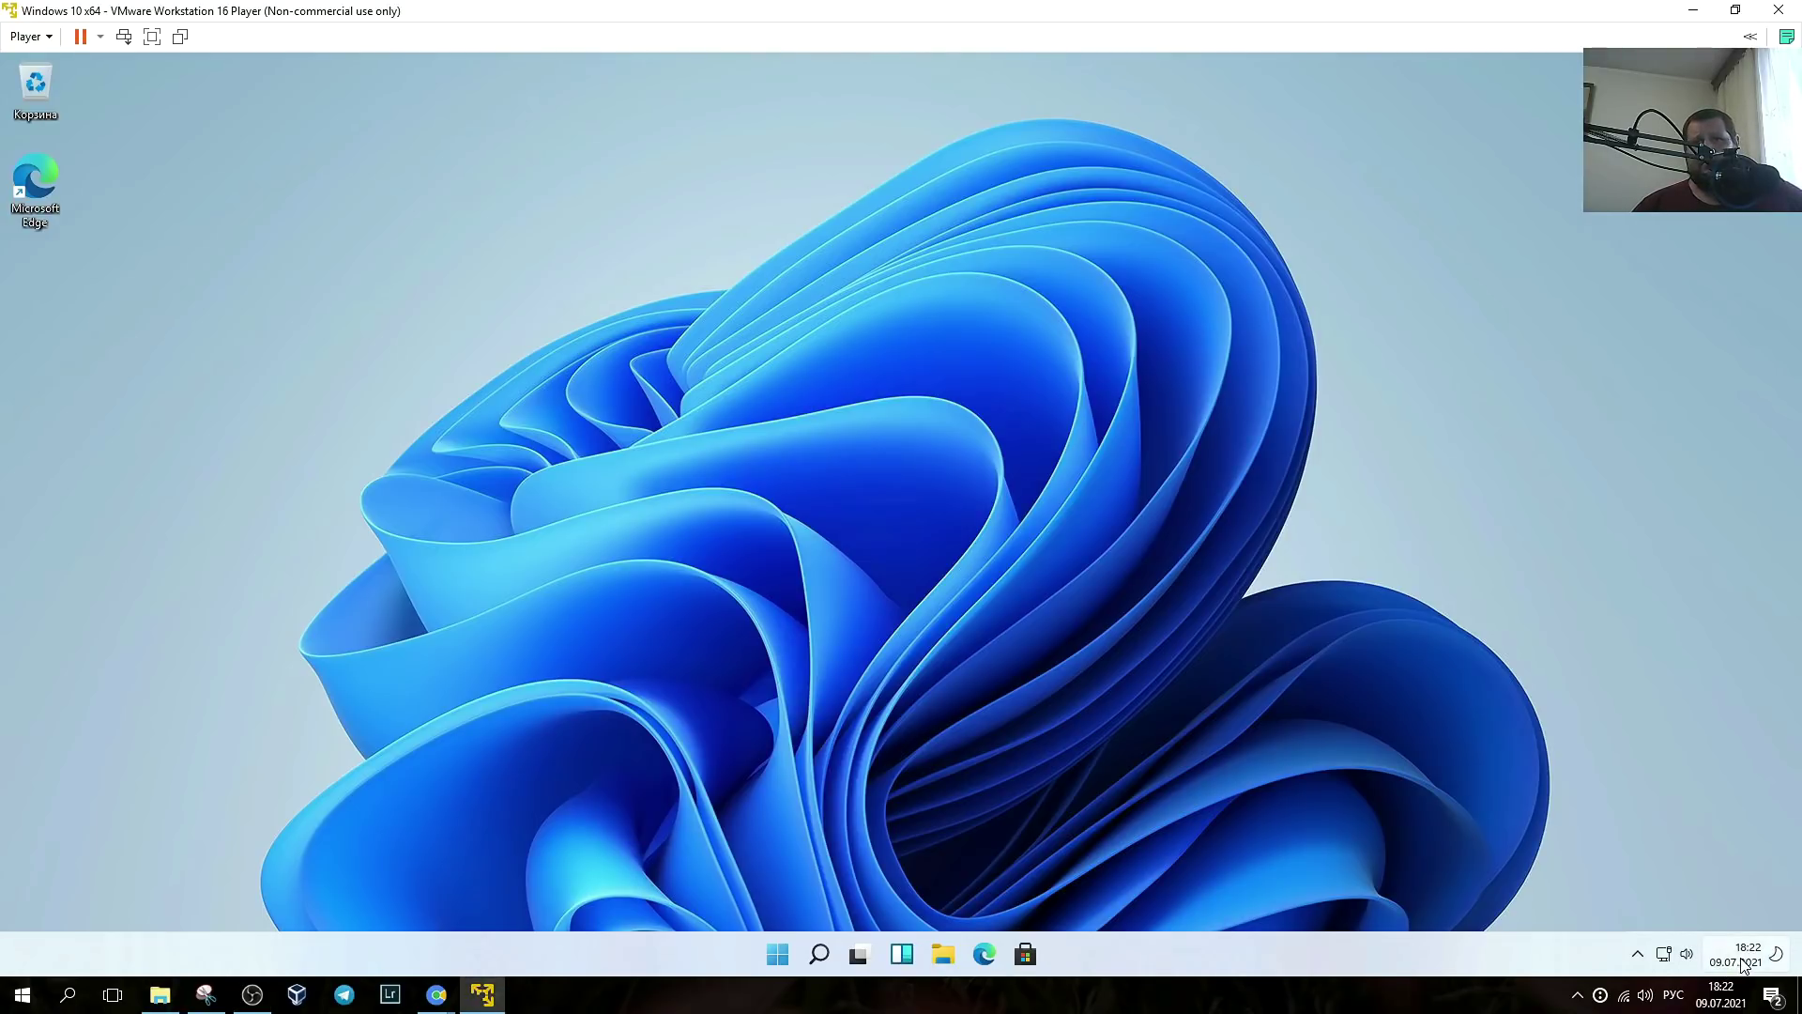
pyautogui.click(1742, 963)
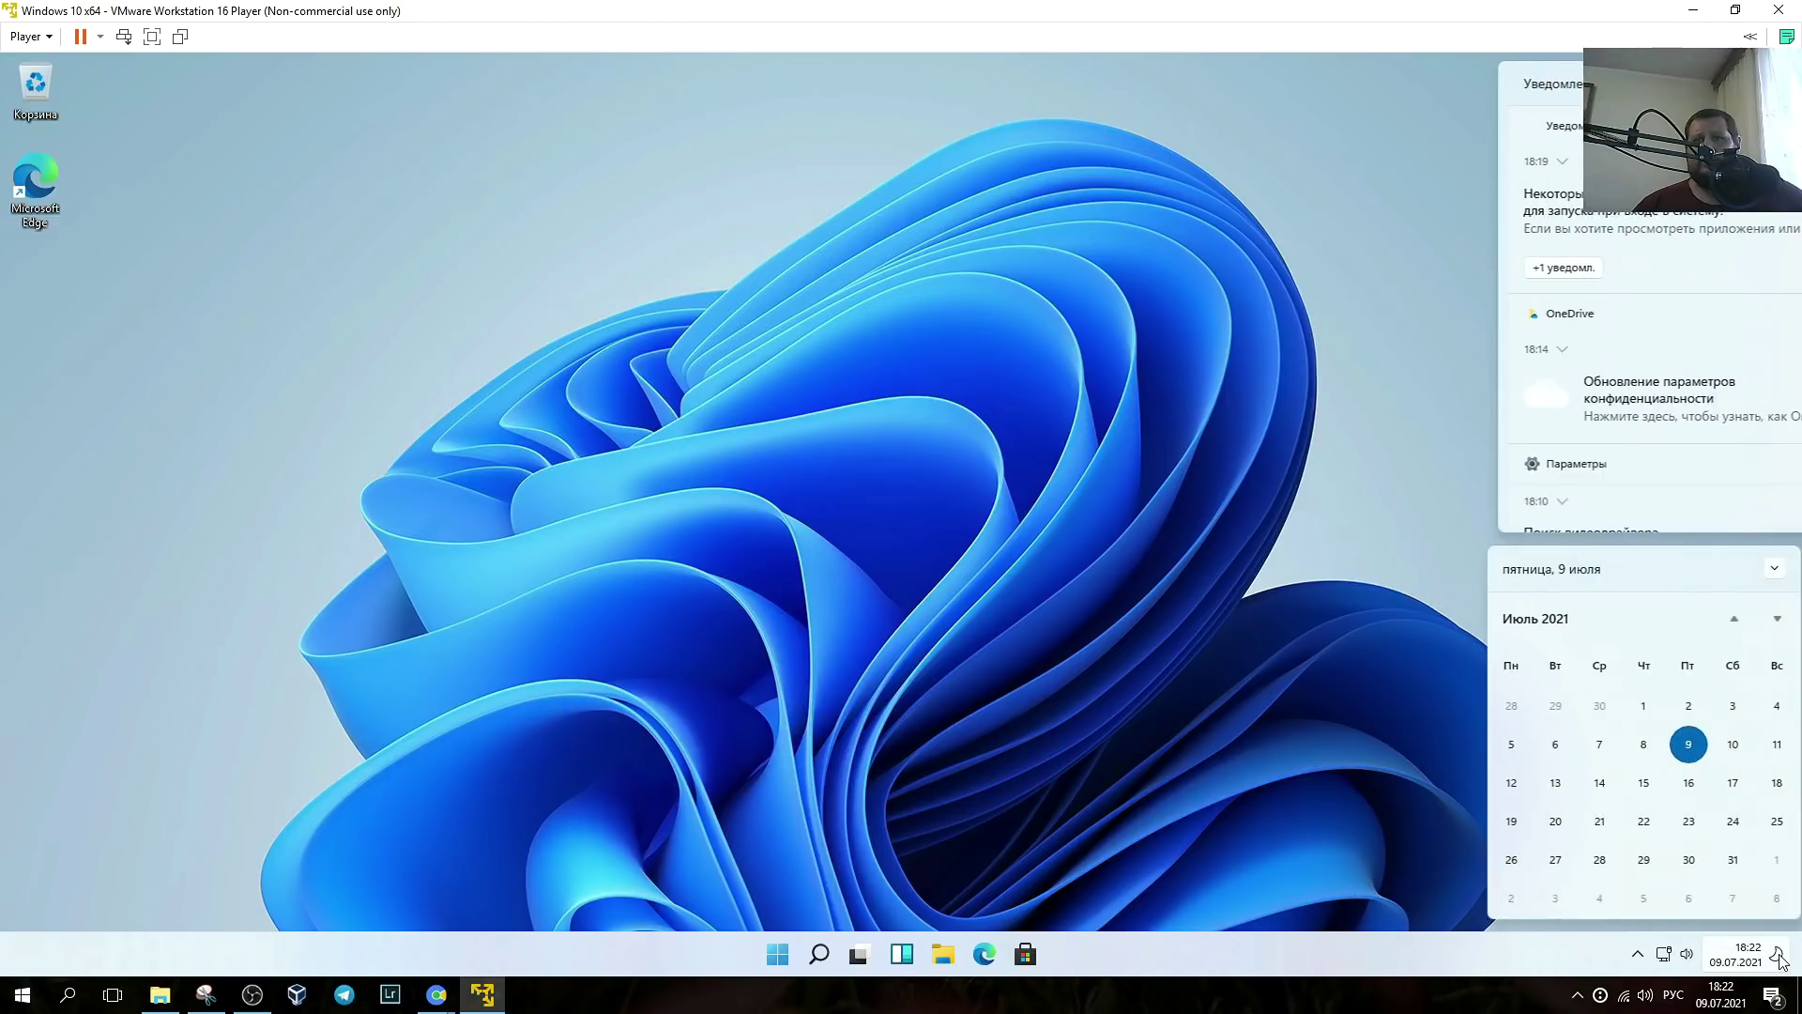
pyautogui.click(1781, 958)
pyautogui.click(1781, 957)
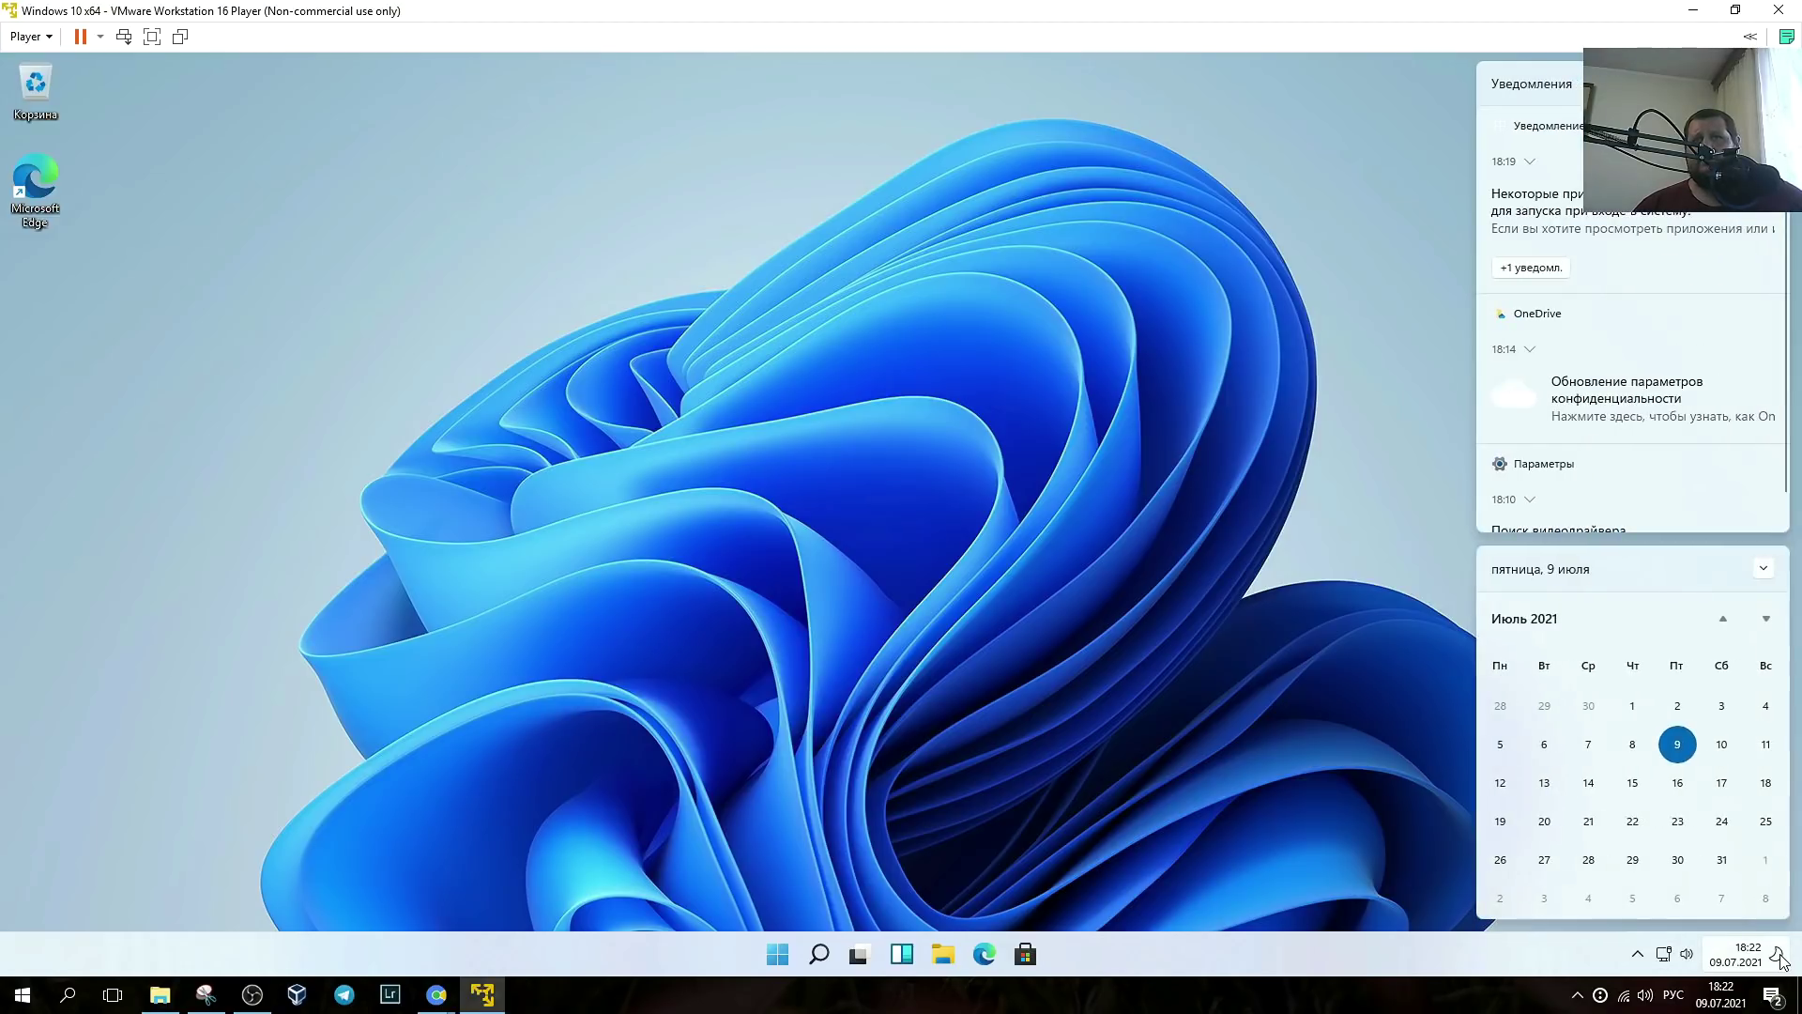
pyautogui.scroll(-1, 1672, 403)
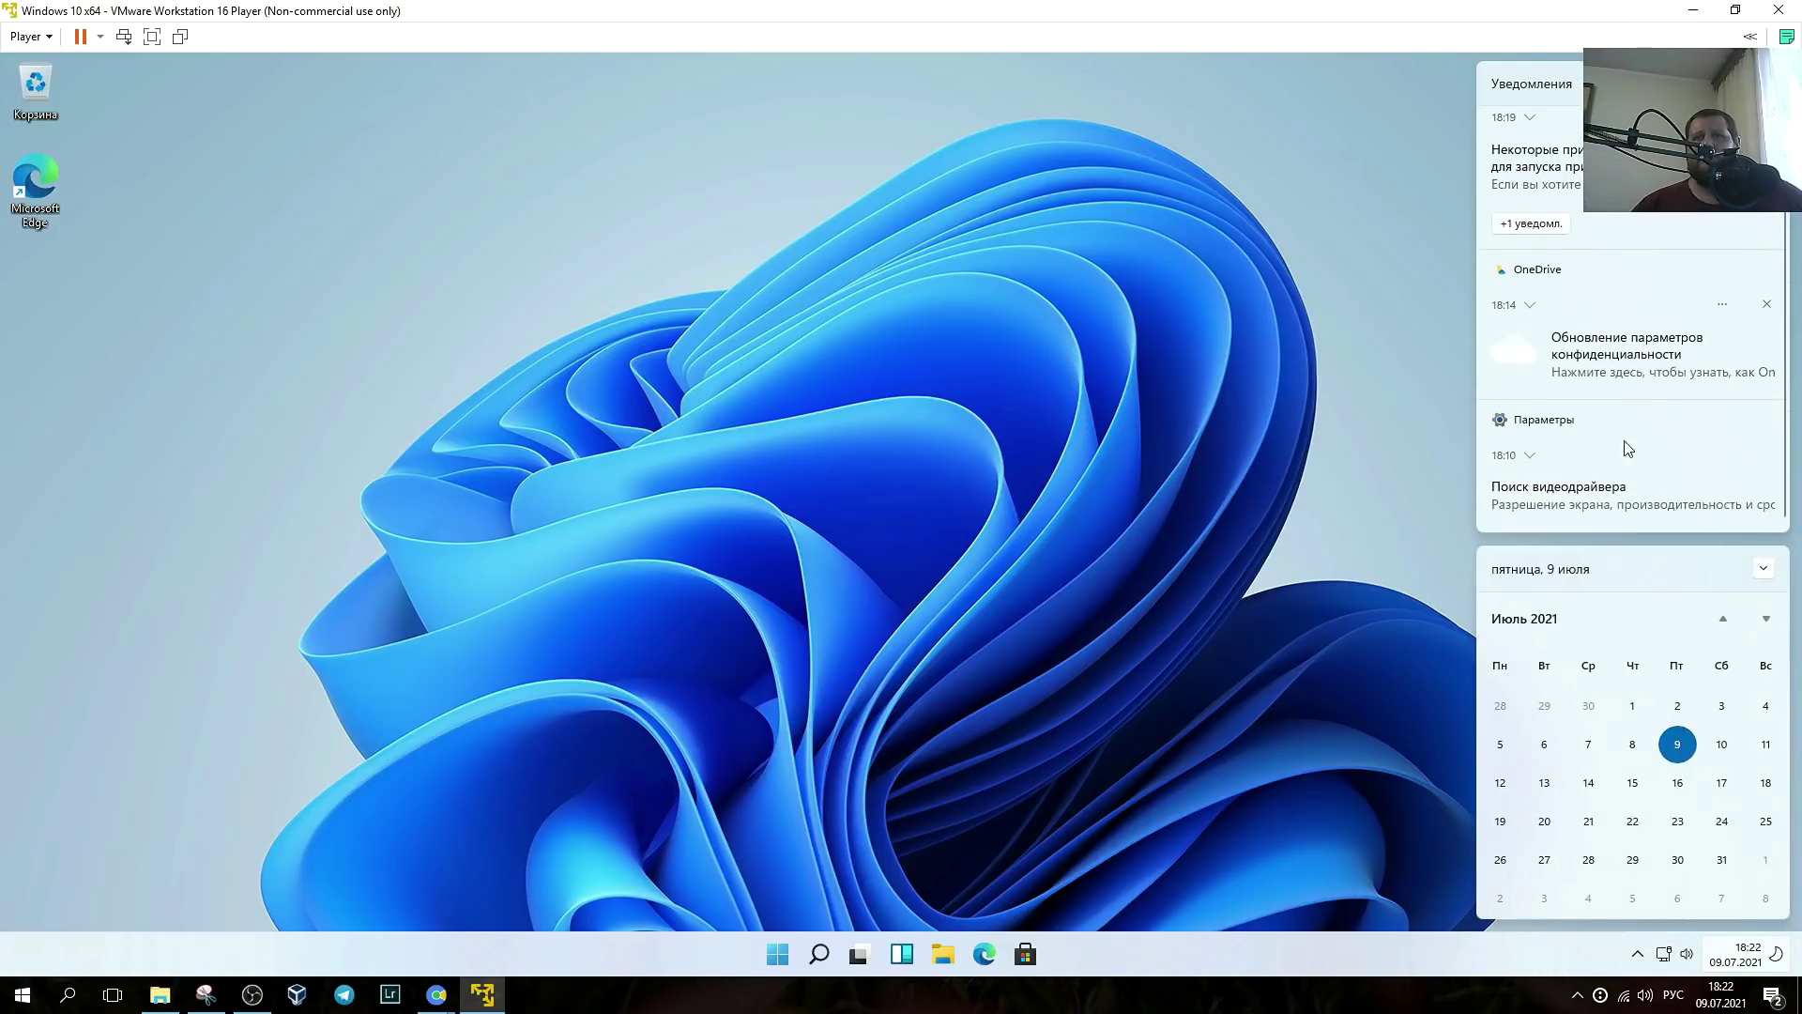
pyautogui.scroll(-2, 1595, 657)
pyautogui.rightClick(1310, 951)
pyautogui.click(1308, 952)
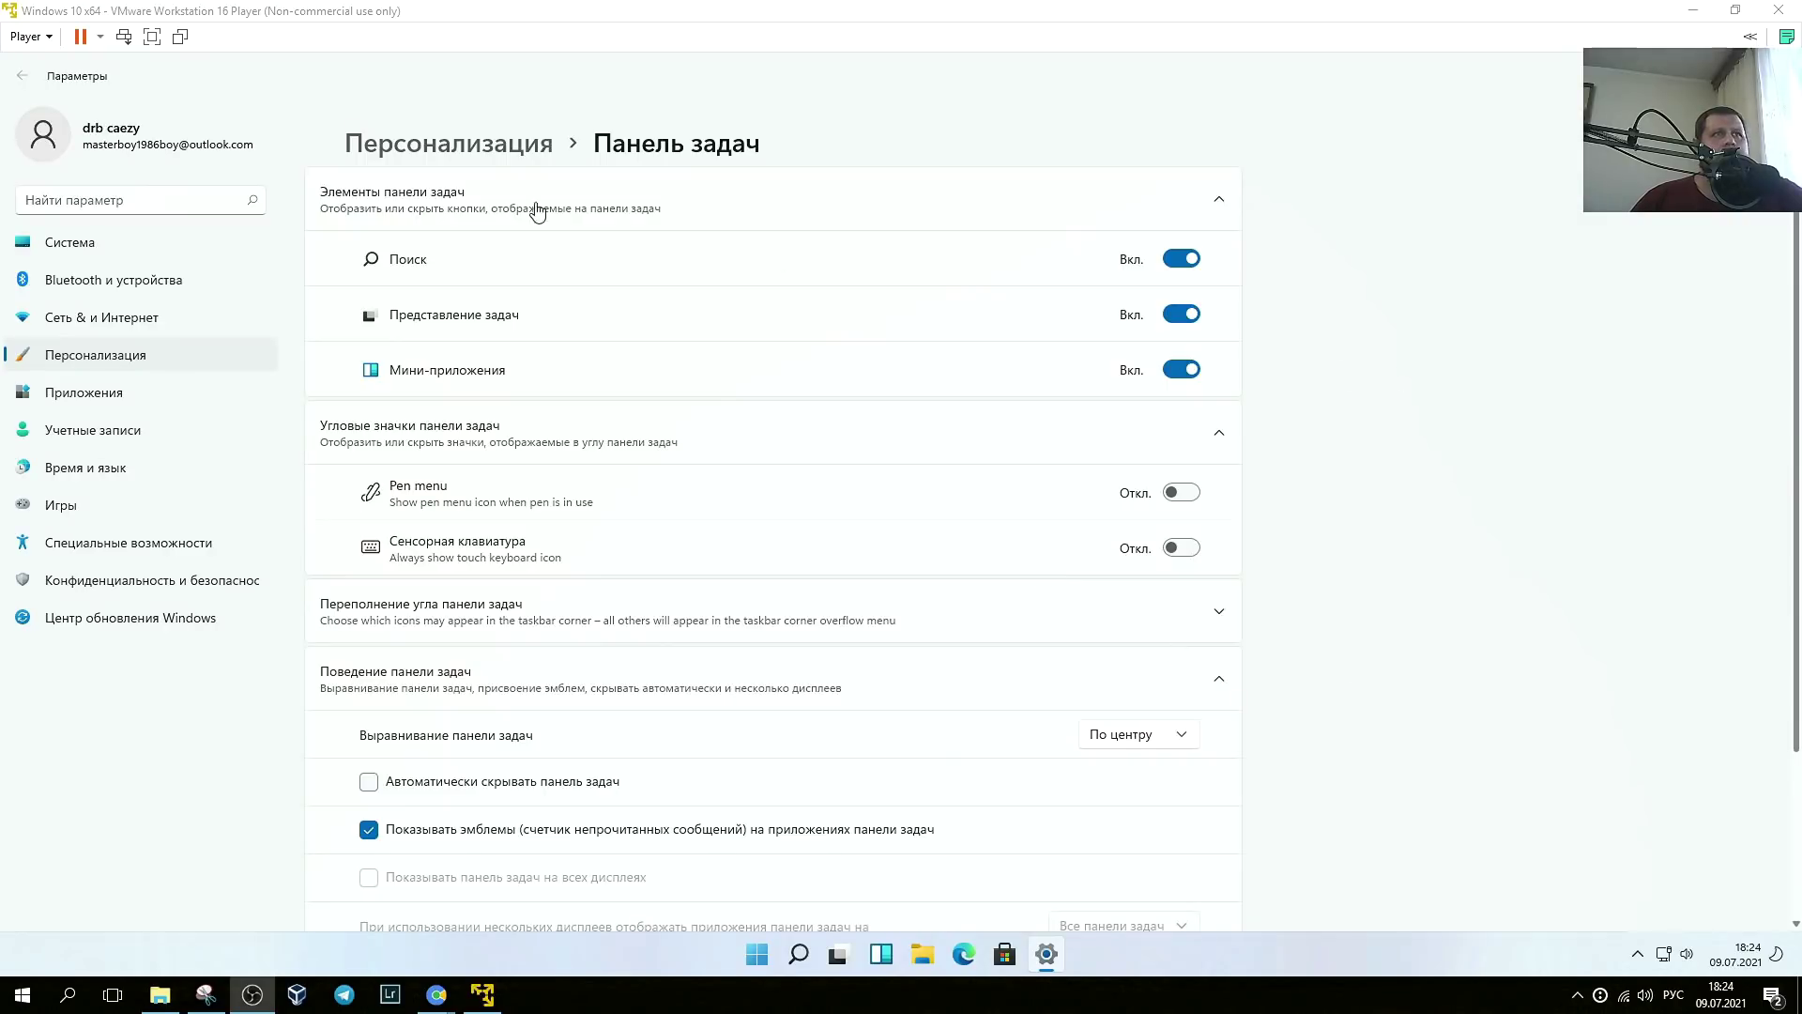
pyautogui.click(1177, 375)
pyautogui.click(1179, 376)
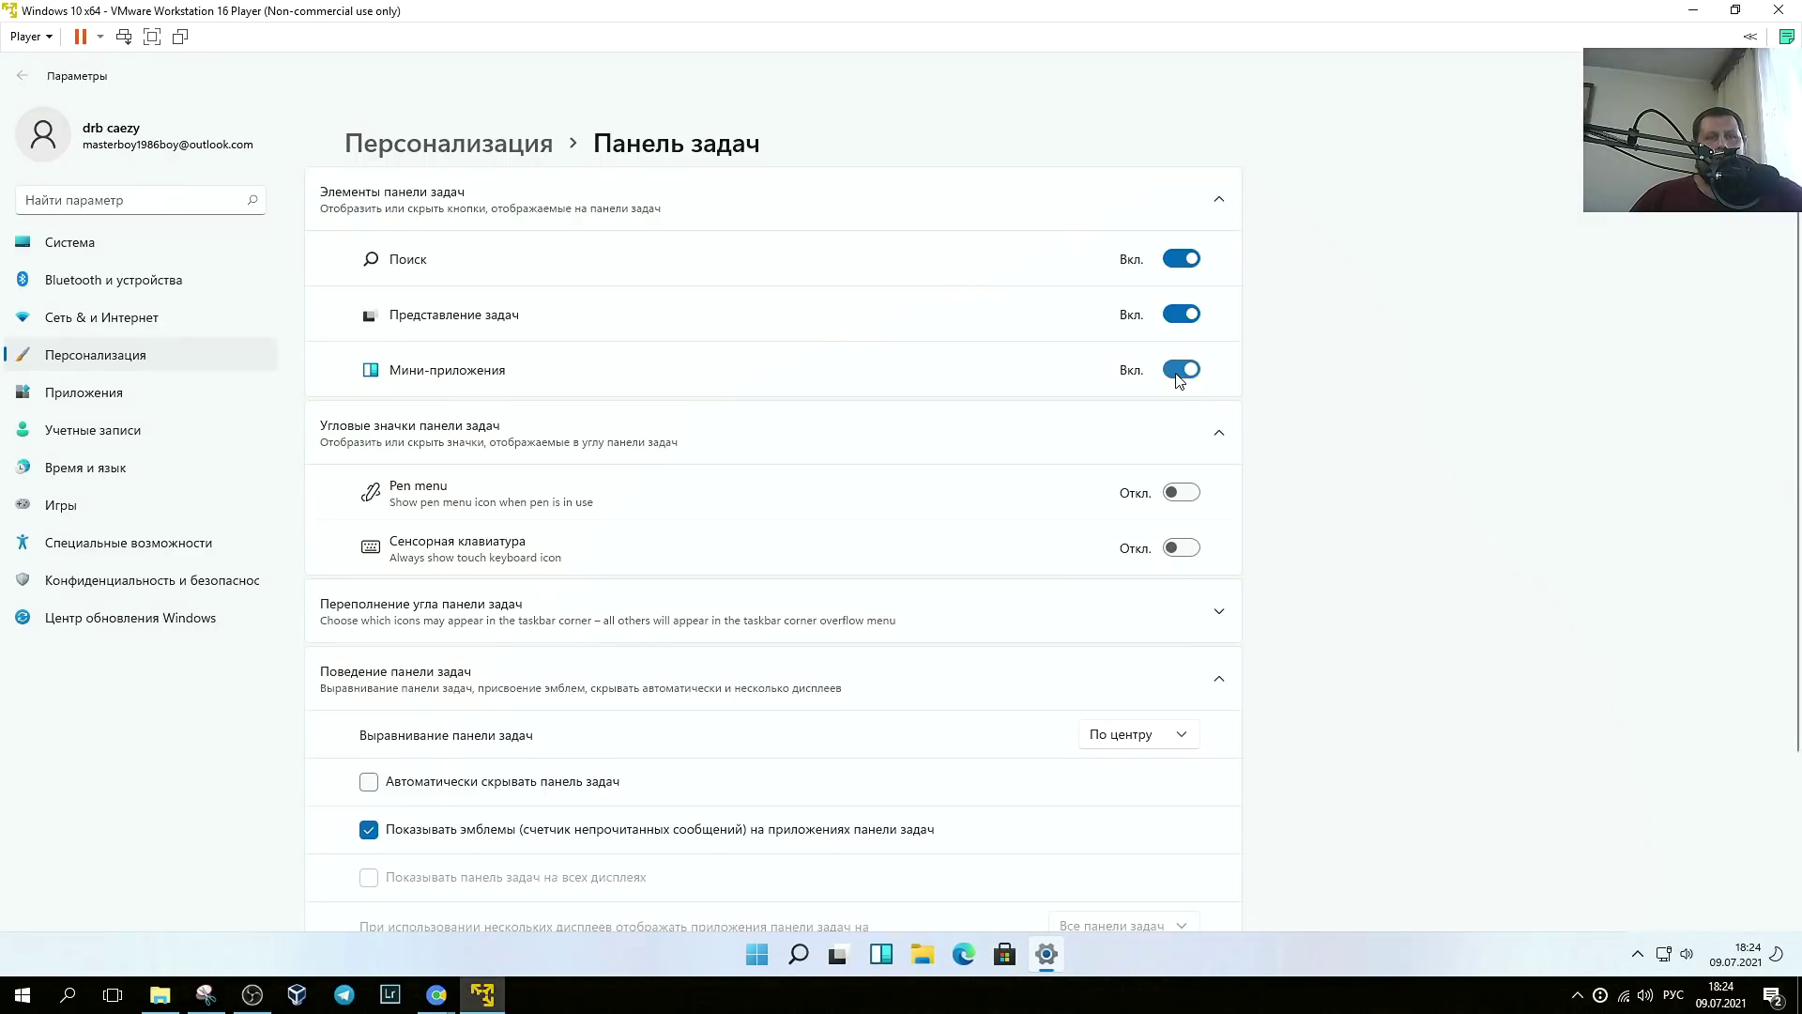
pyautogui.click(886, 957)
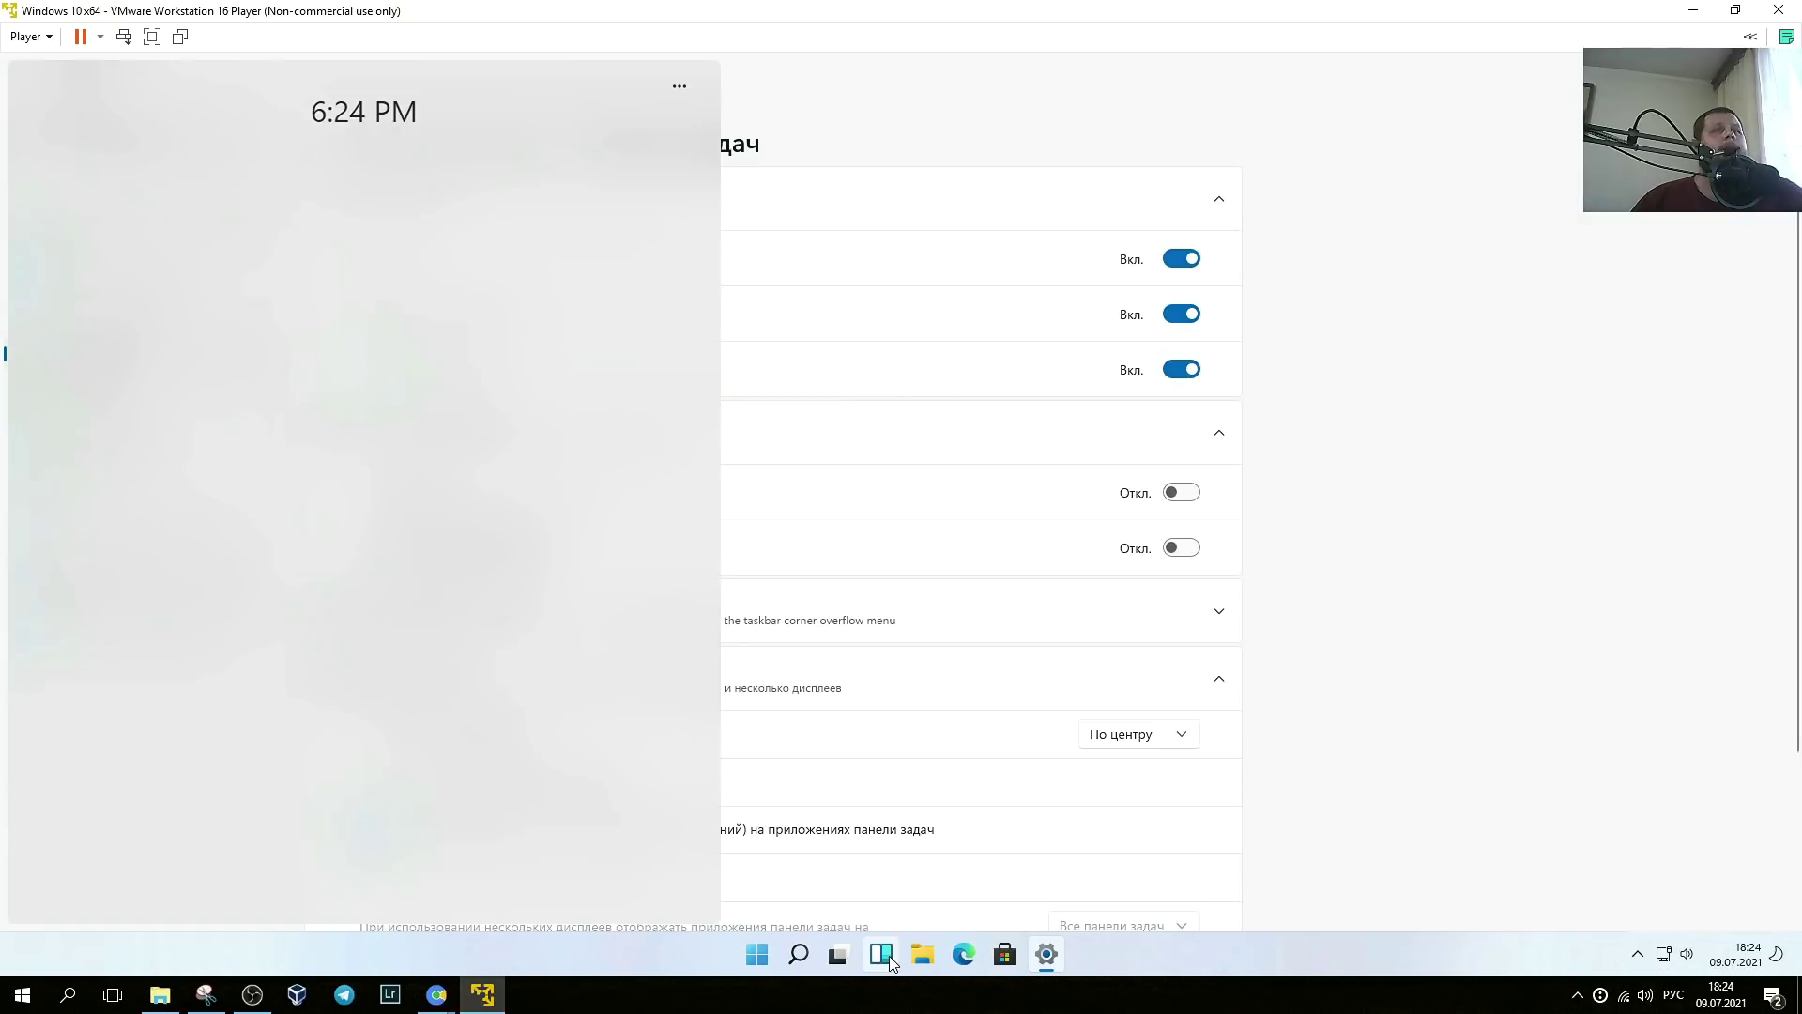
pyautogui.scroll(-5, 290, 424)
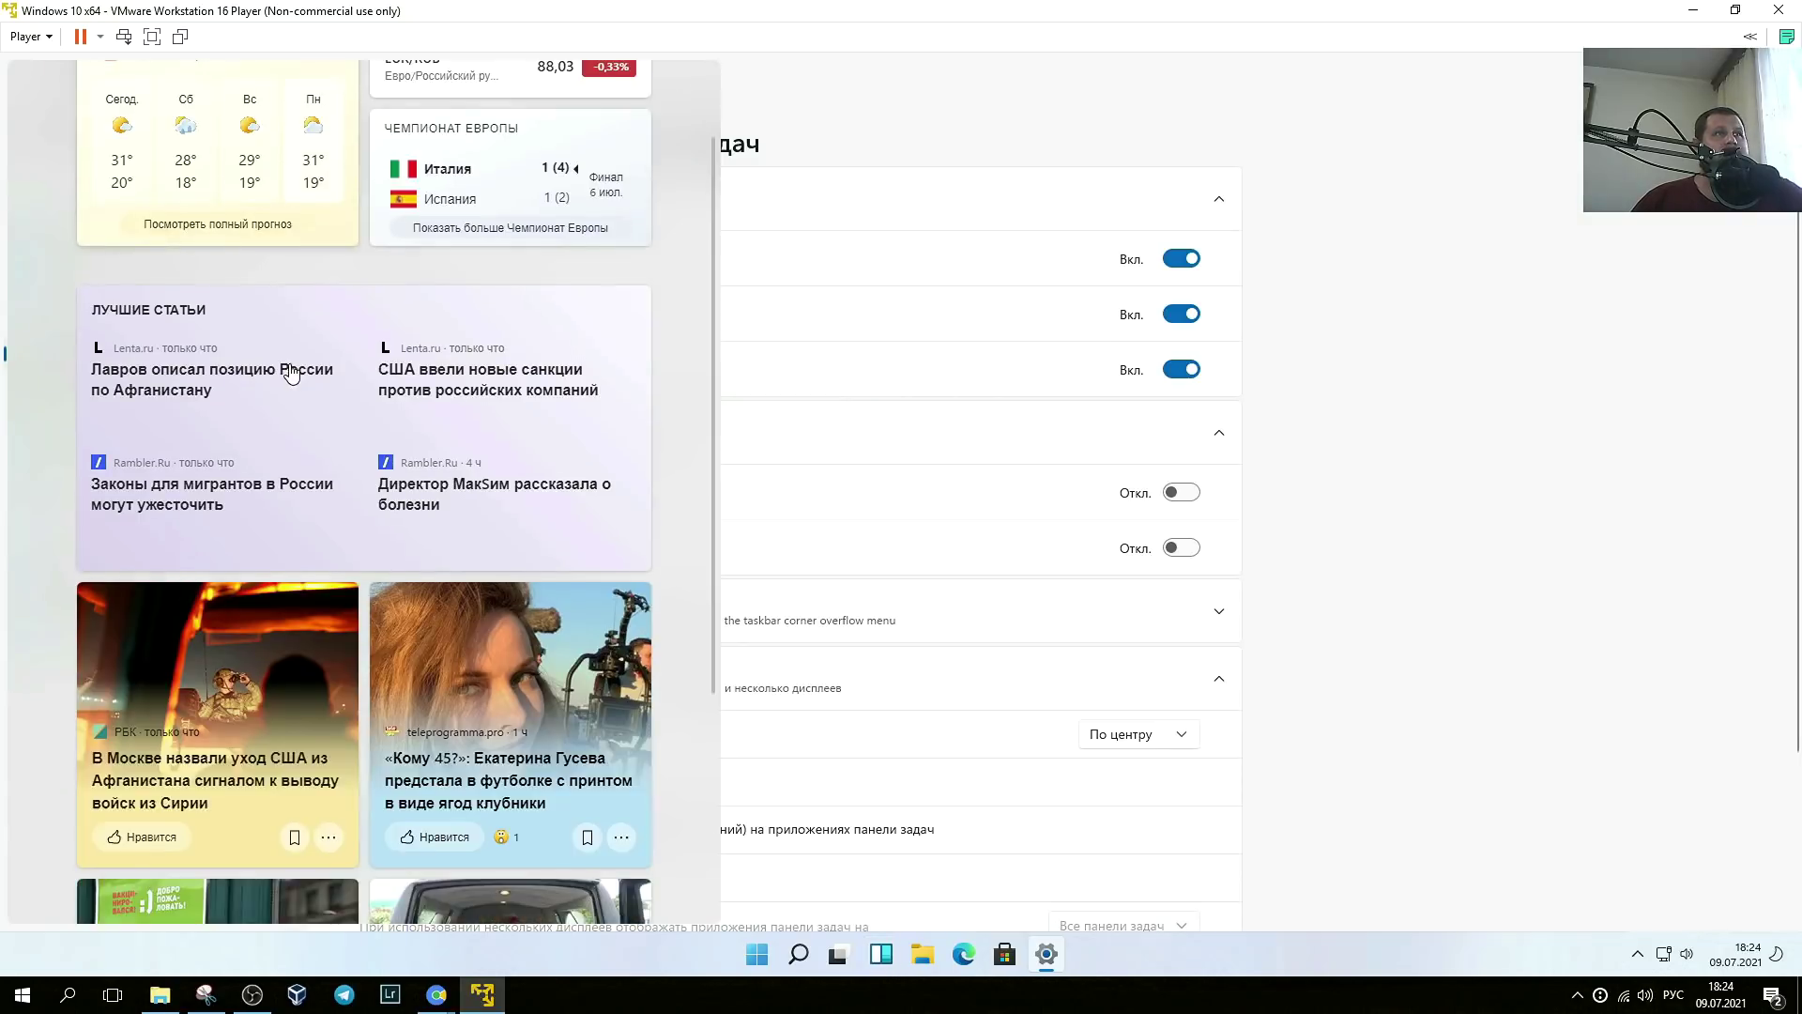
pyautogui.scroll(2, 290, 424)
pyautogui.scroll(3, 290, 423)
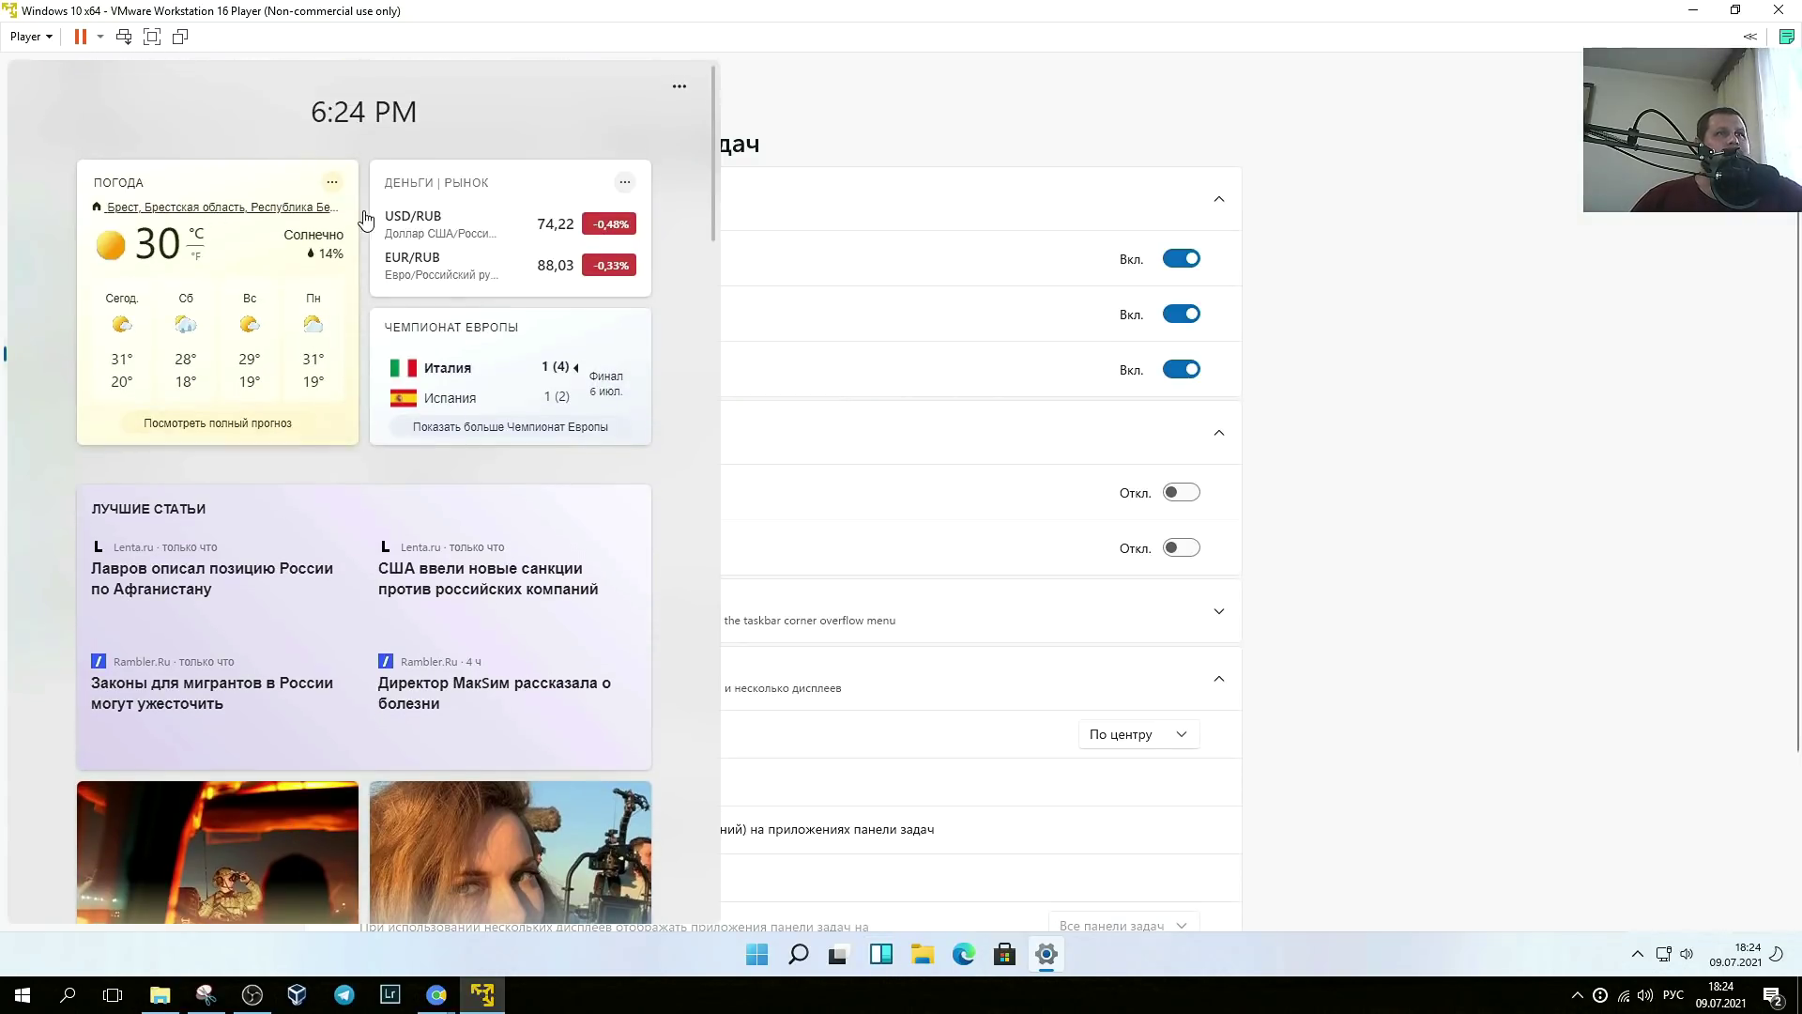
pyautogui.scroll(-10, 491, 438)
pyautogui.scroll(-5, 533, 460)
pyautogui.scroll(3, 533, 460)
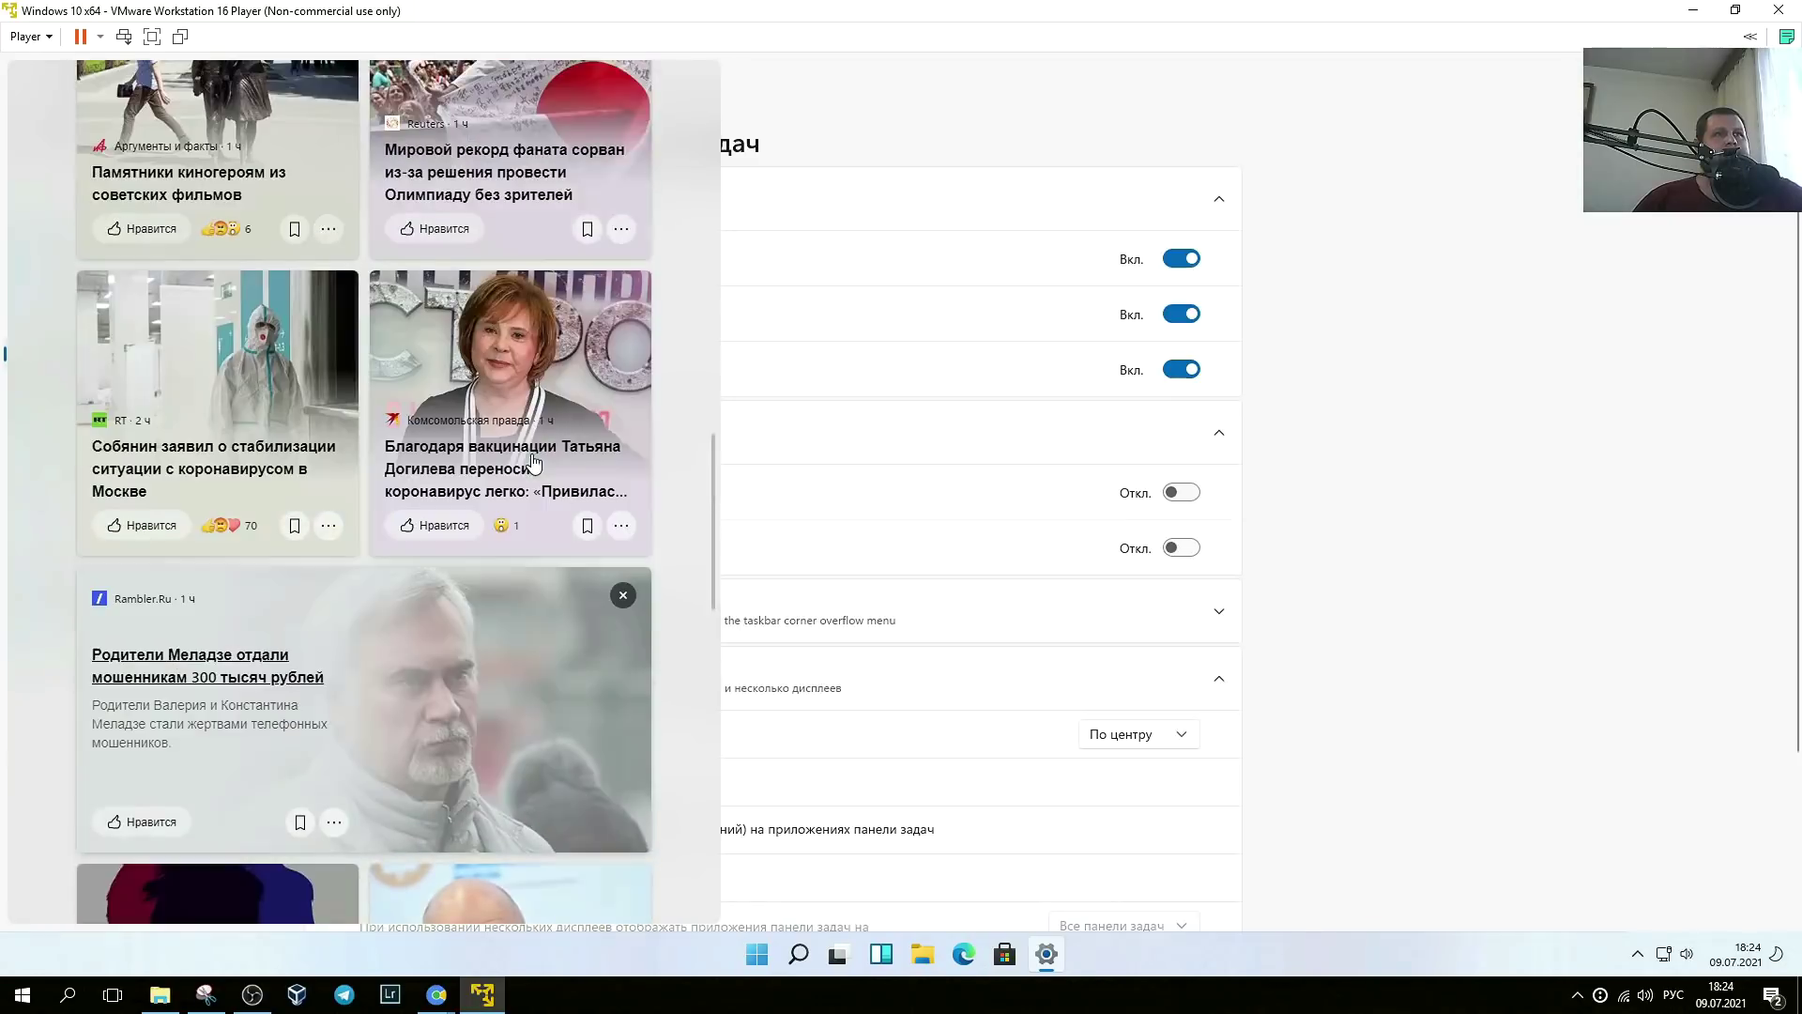
pyautogui.click(873, 448)
pyautogui.scroll(-2, 873, 449)
pyautogui.click(1219, 461)
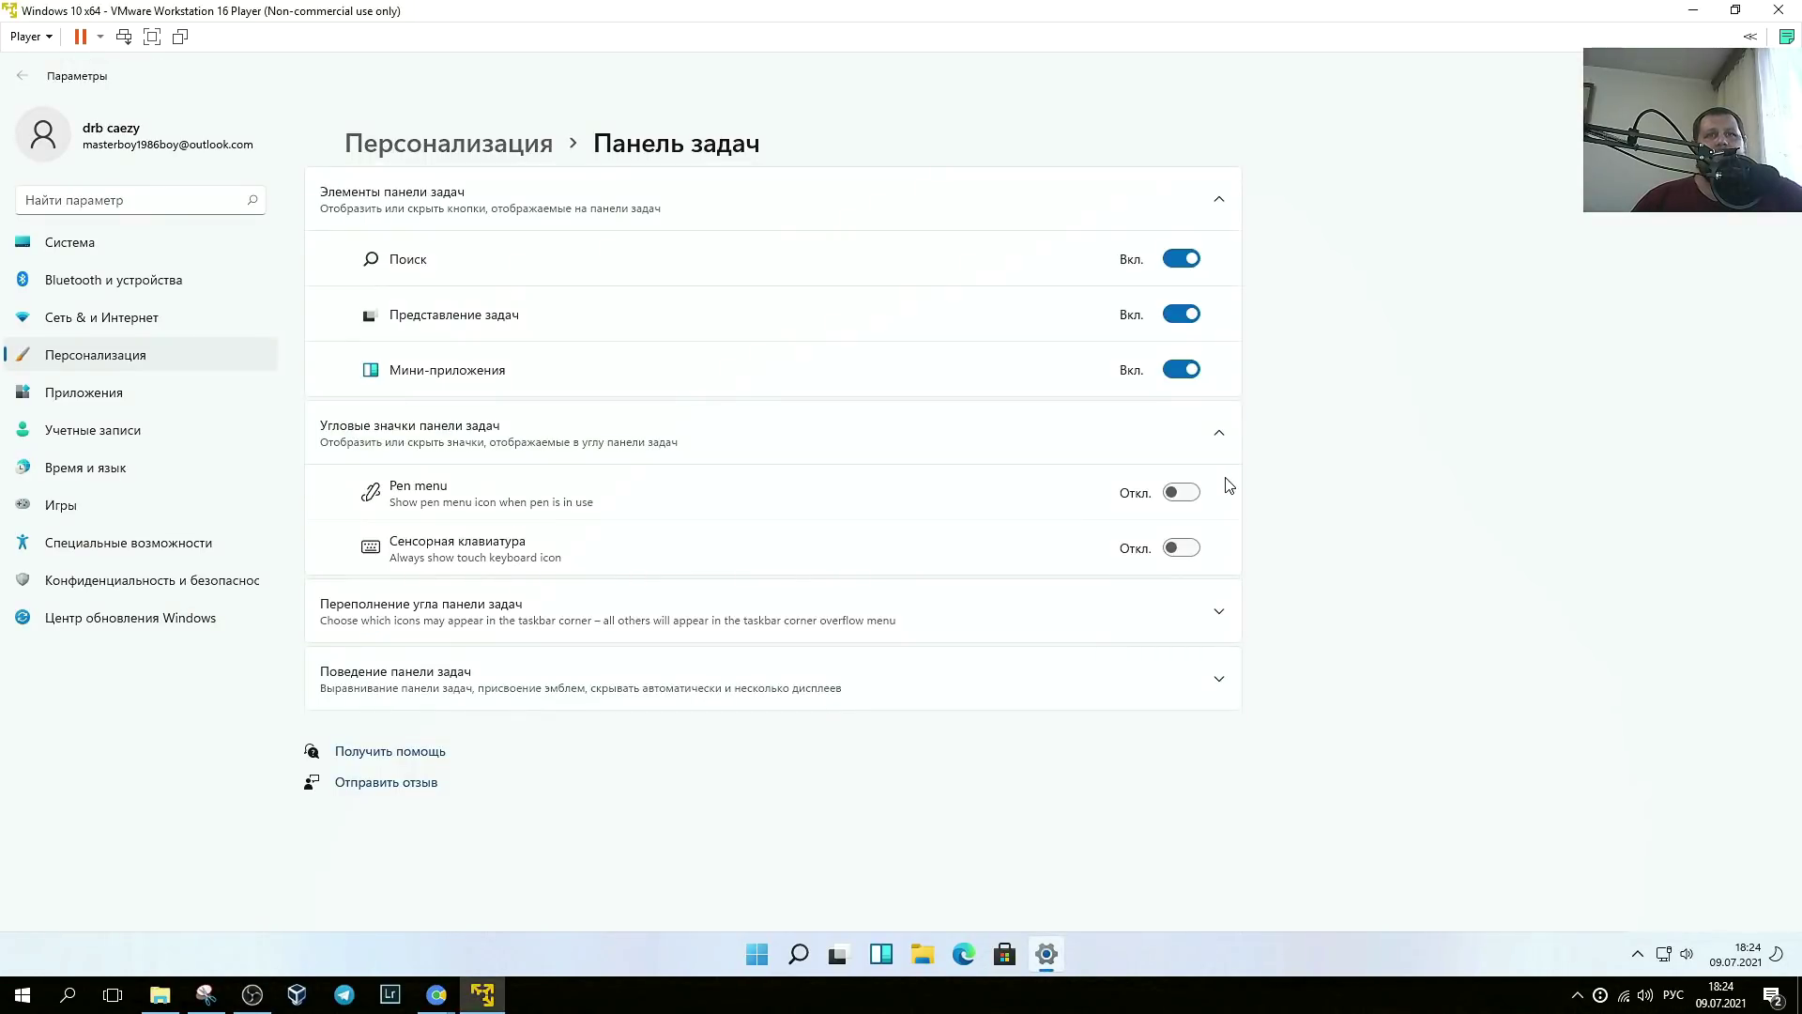
pyautogui.click(1220, 679)
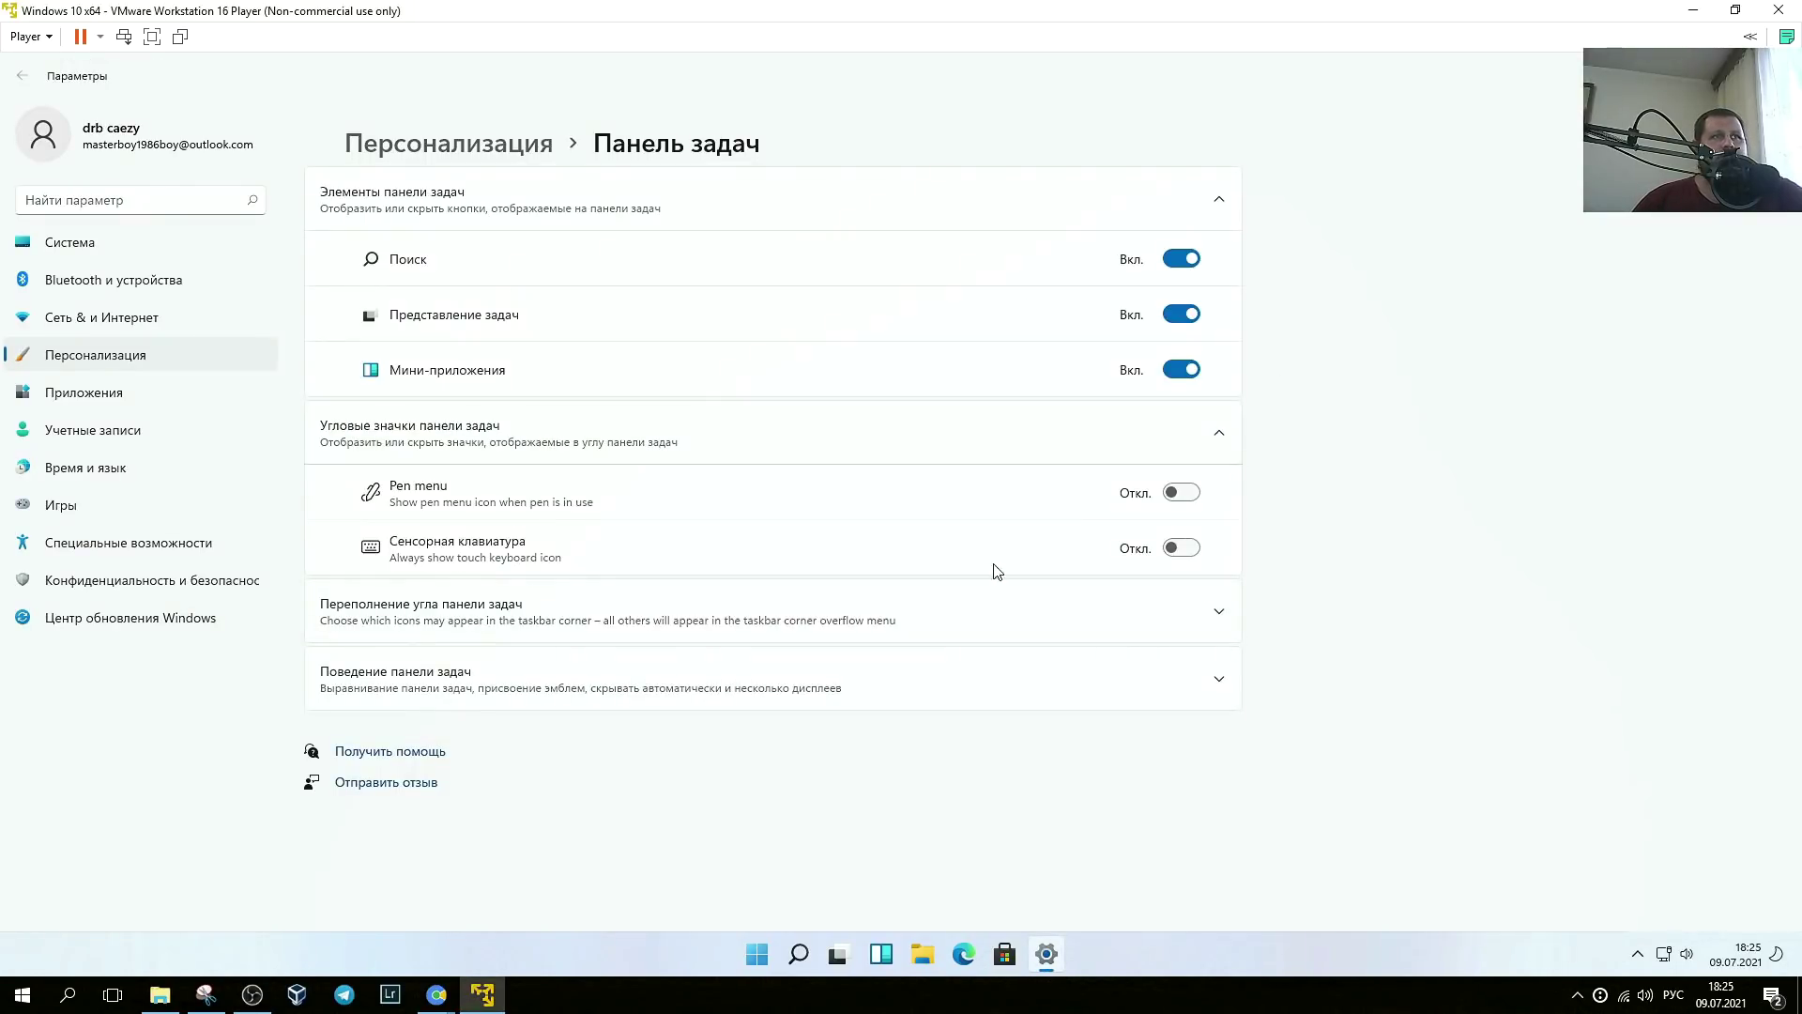
pyautogui.scroll(-2, 716, 475)
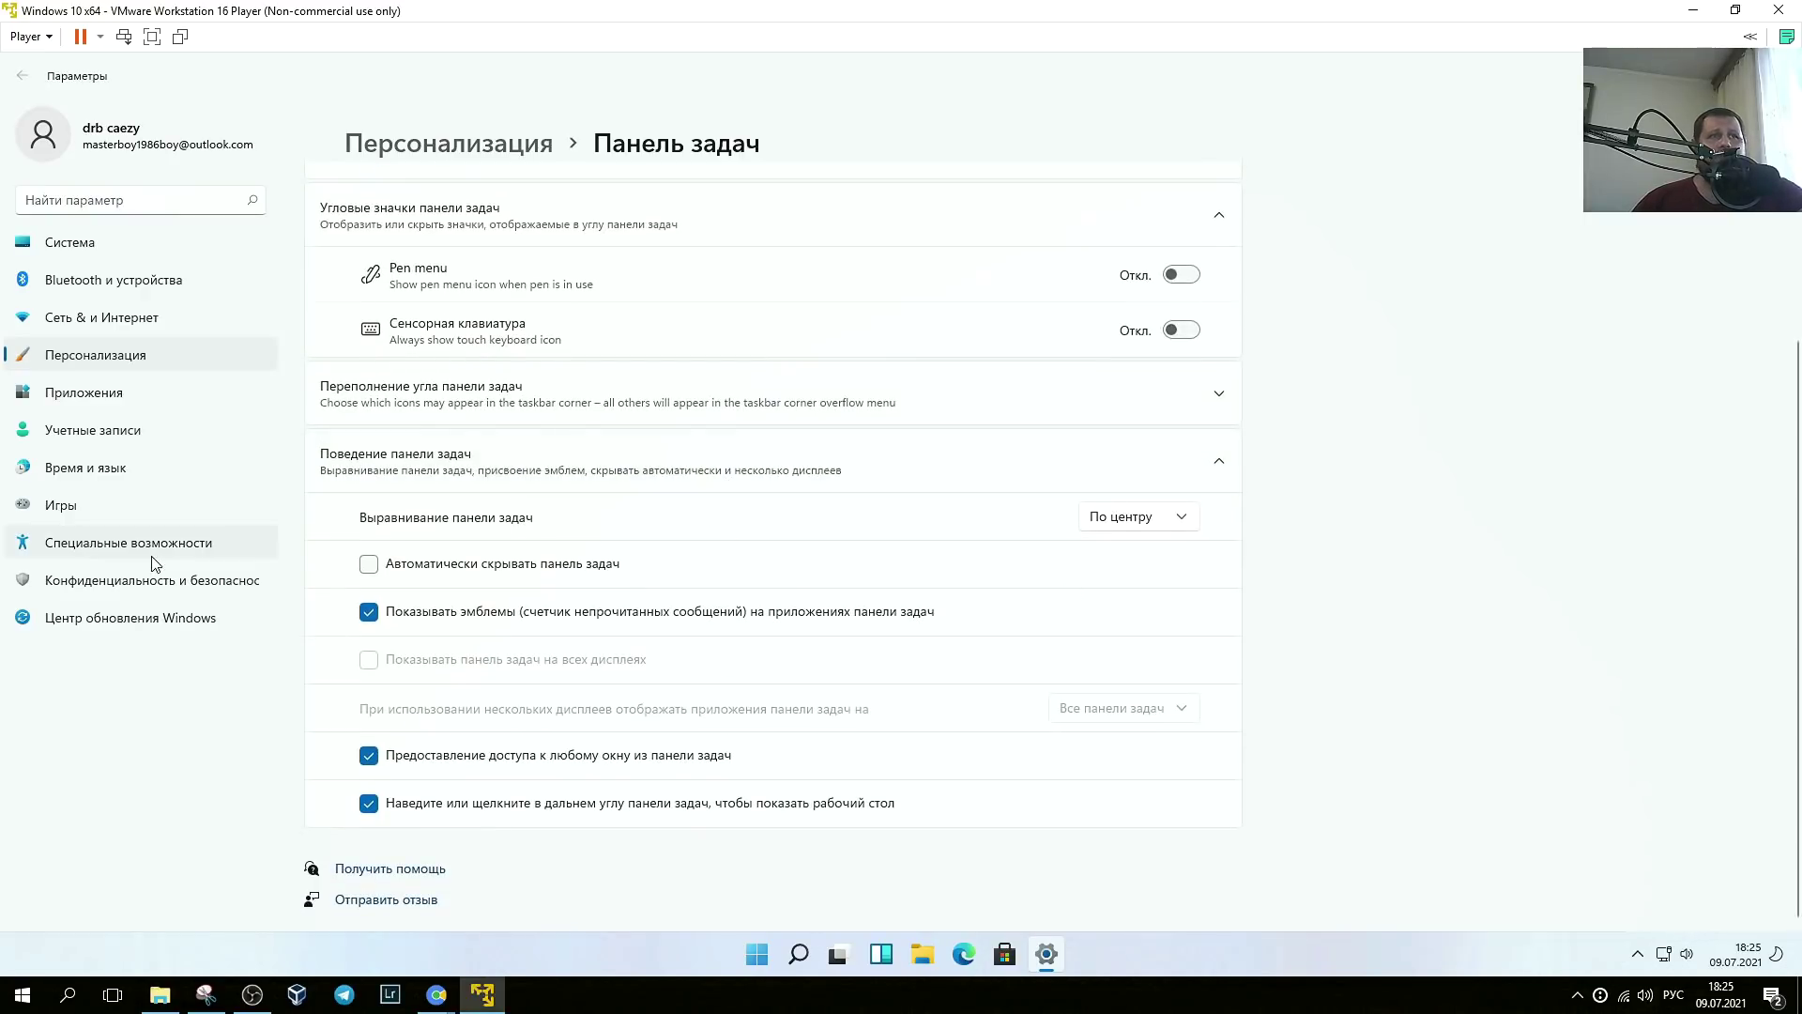
pyautogui.click(1185, 522)
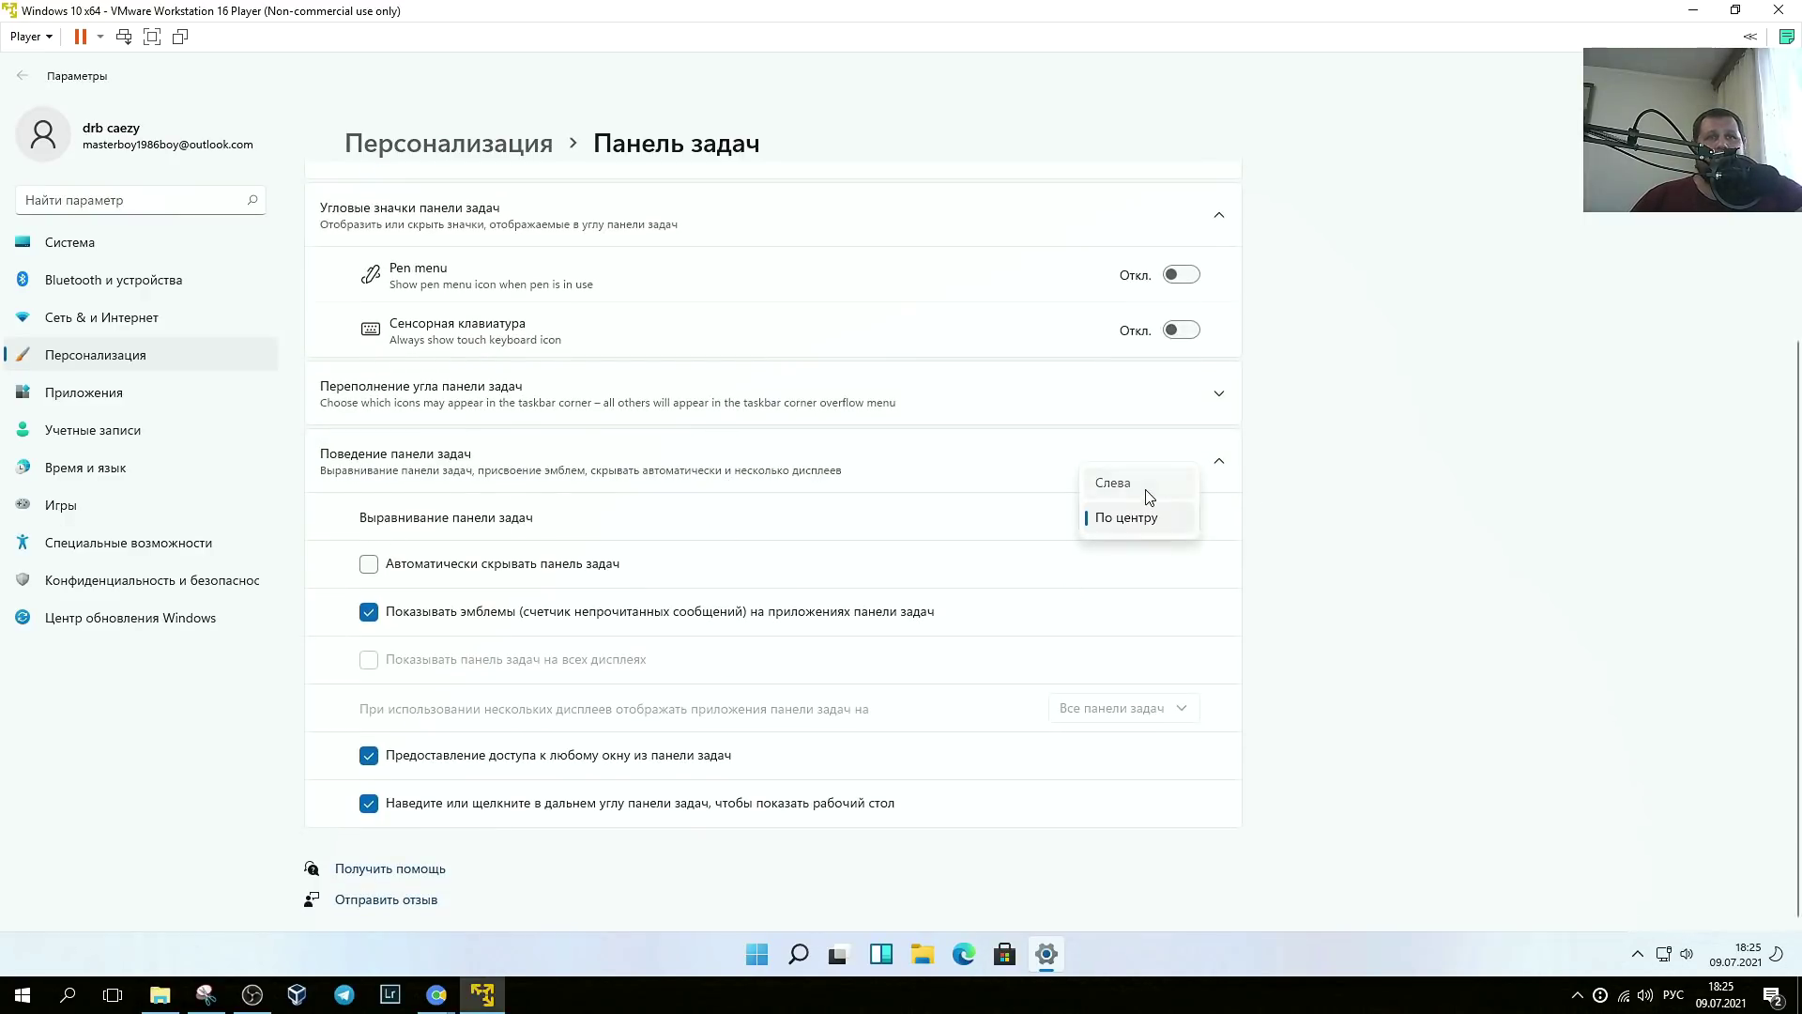
pyautogui.click(1149, 488)
pyautogui.click(1182, 517)
pyautogui.click(1138, 555)
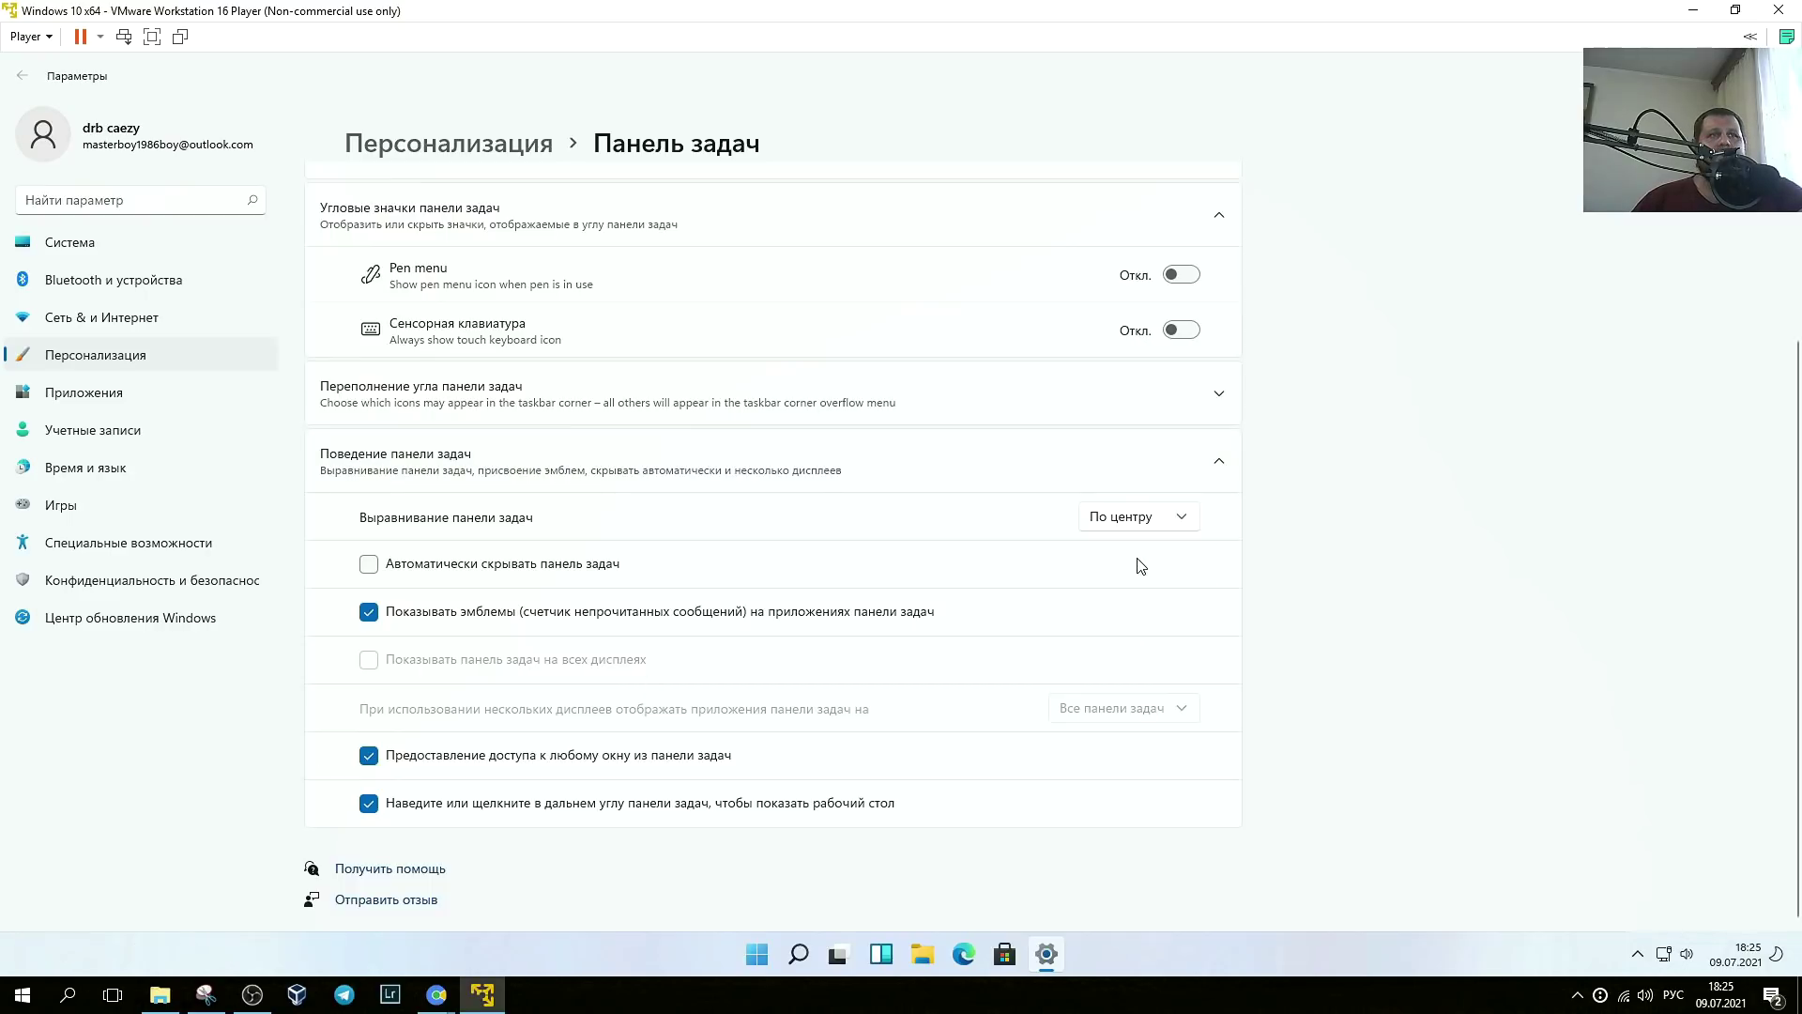
pyautogui.click(369, 563)
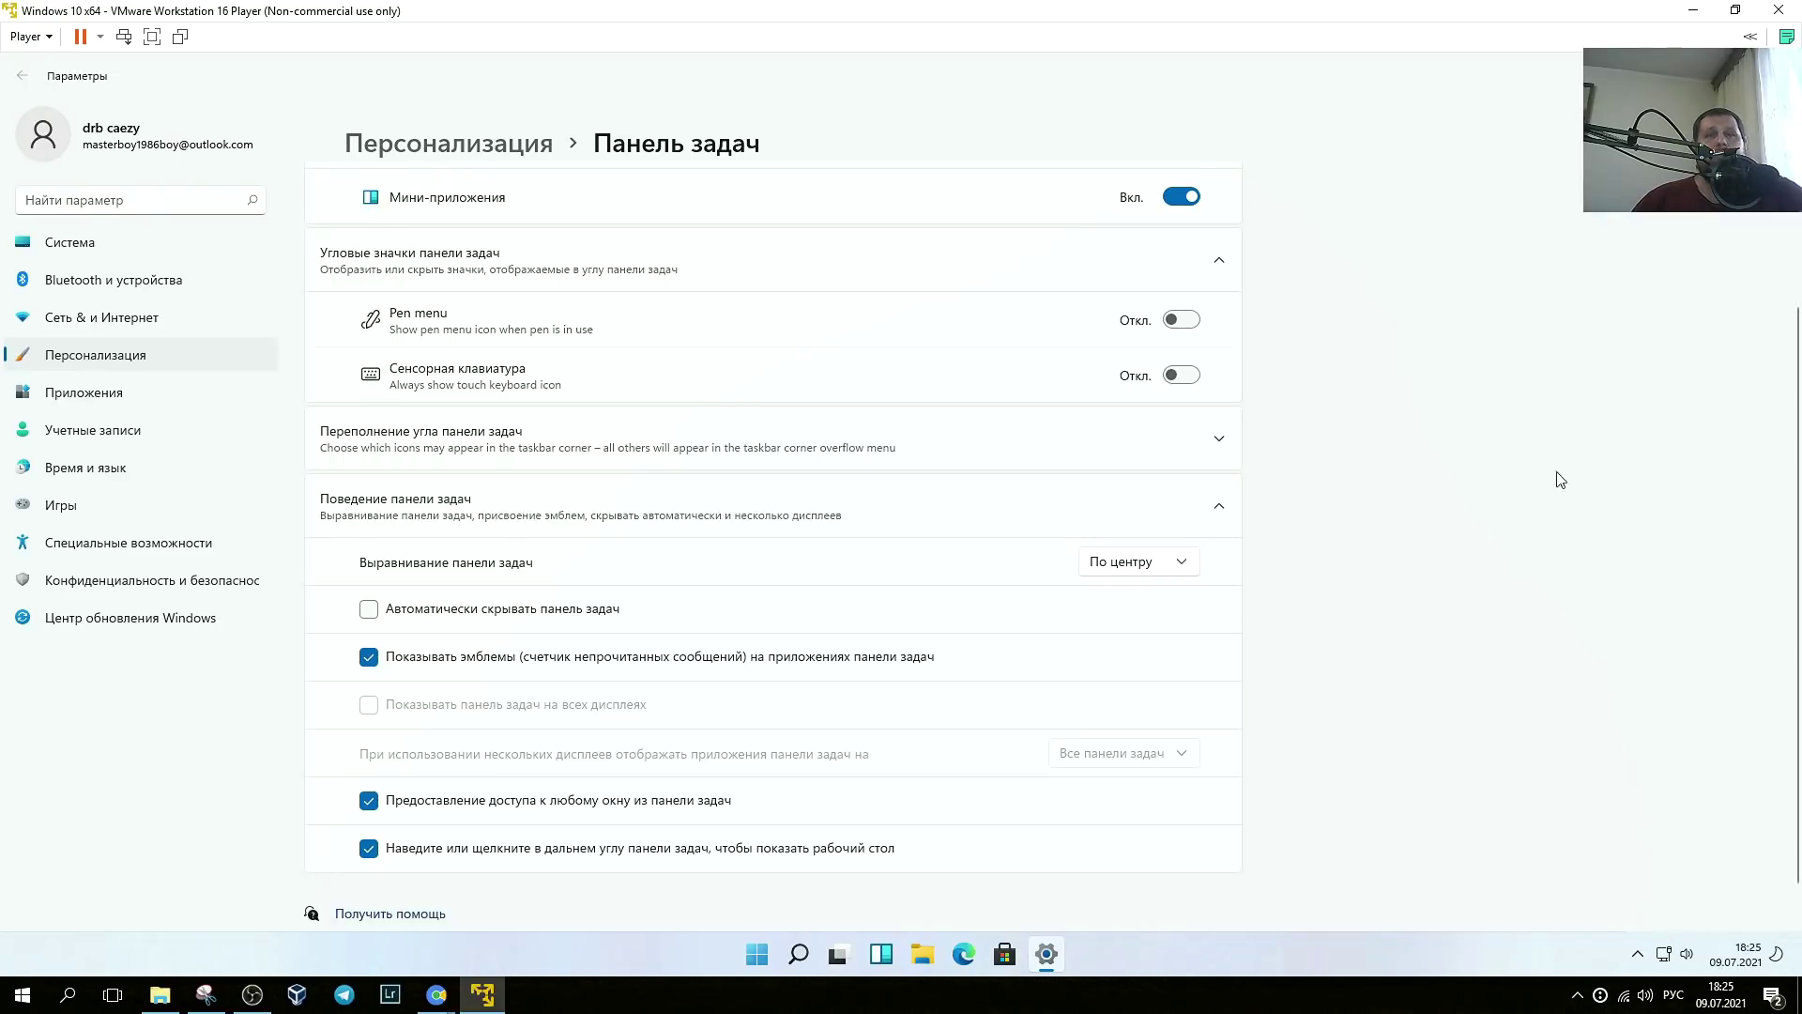
# - Open the Start menu and switch between its search view and pinned apps
pyautogui.click(756, 967)
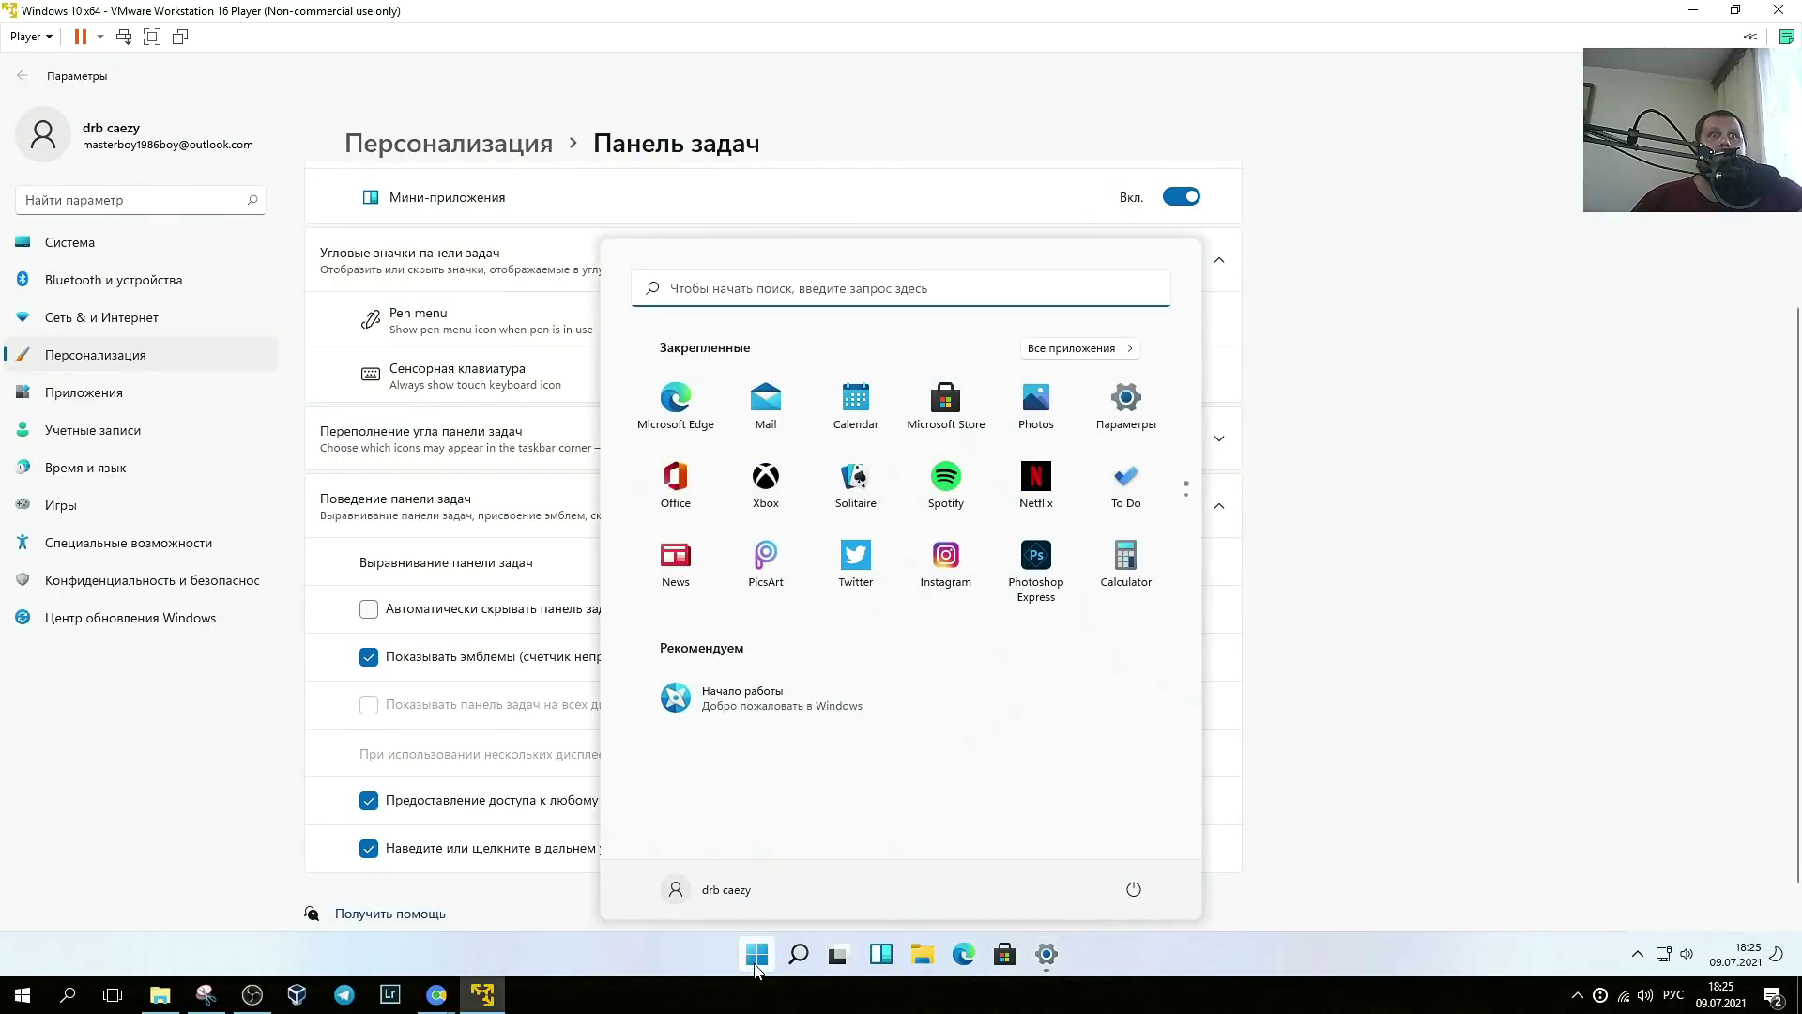
pyautogui.click(716, 291)
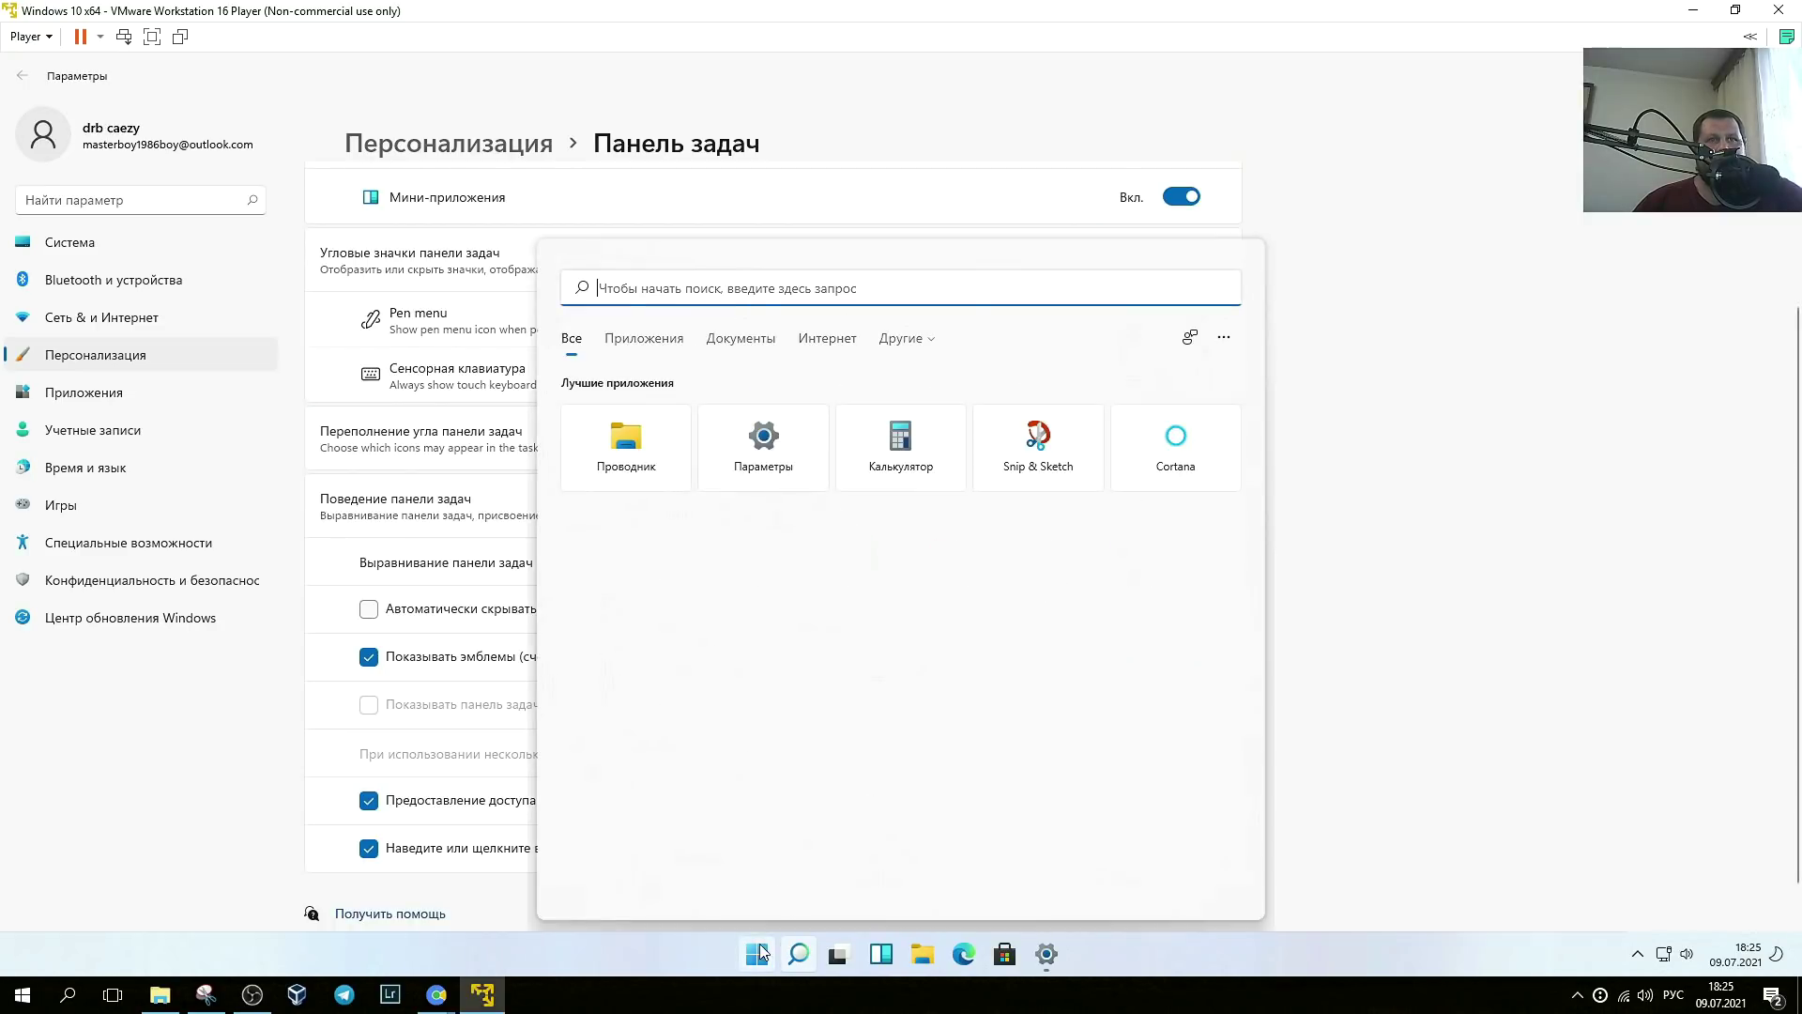
pyautogui.click(769, 946)
pyautogui.click(732, 294)
pyautogui.click(761, 961)
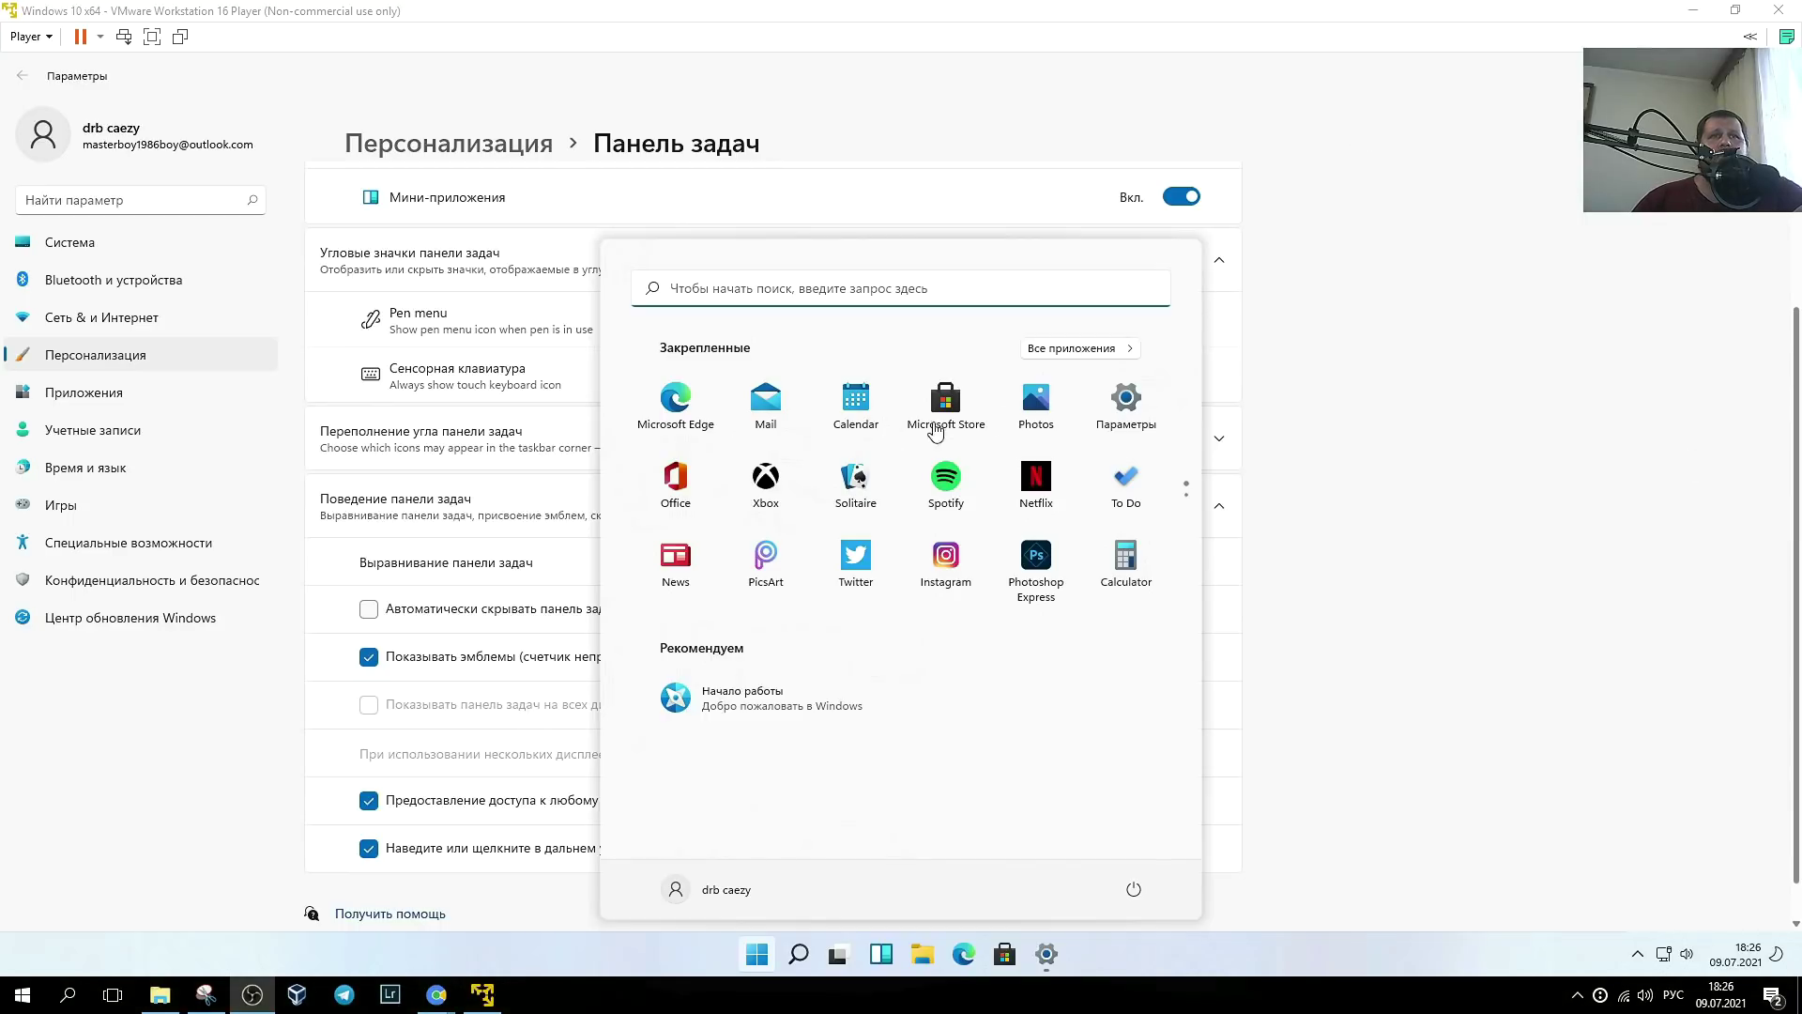
# - Scroll the All apps list, return to pinned apps, and launch Get Started (Начало работы)
pyautogui.click(1086, 352)
pyautogui.scroll(-10, 1155, 544)
pyautogui.scroll(-2, 966, 571)
pyautogui.scroll(5, 1033, 451)
pyautogui.click(1108, 348)
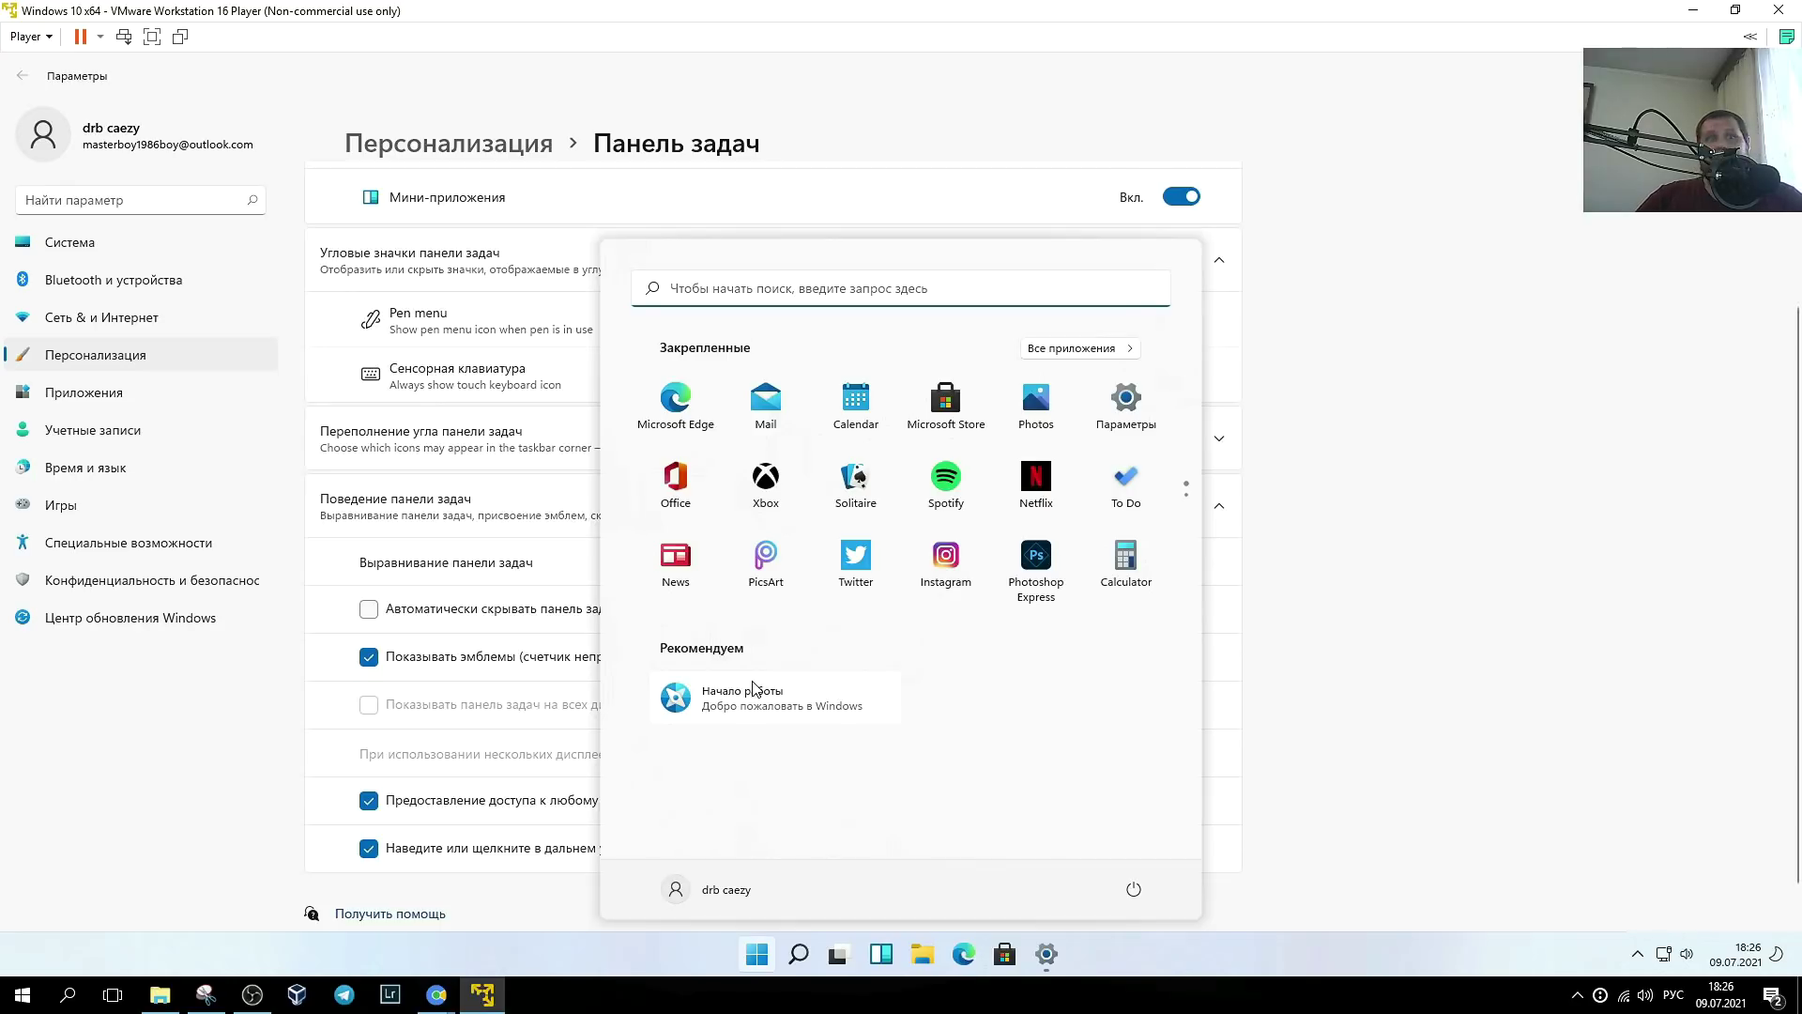
pyautogui.click(782, 703)
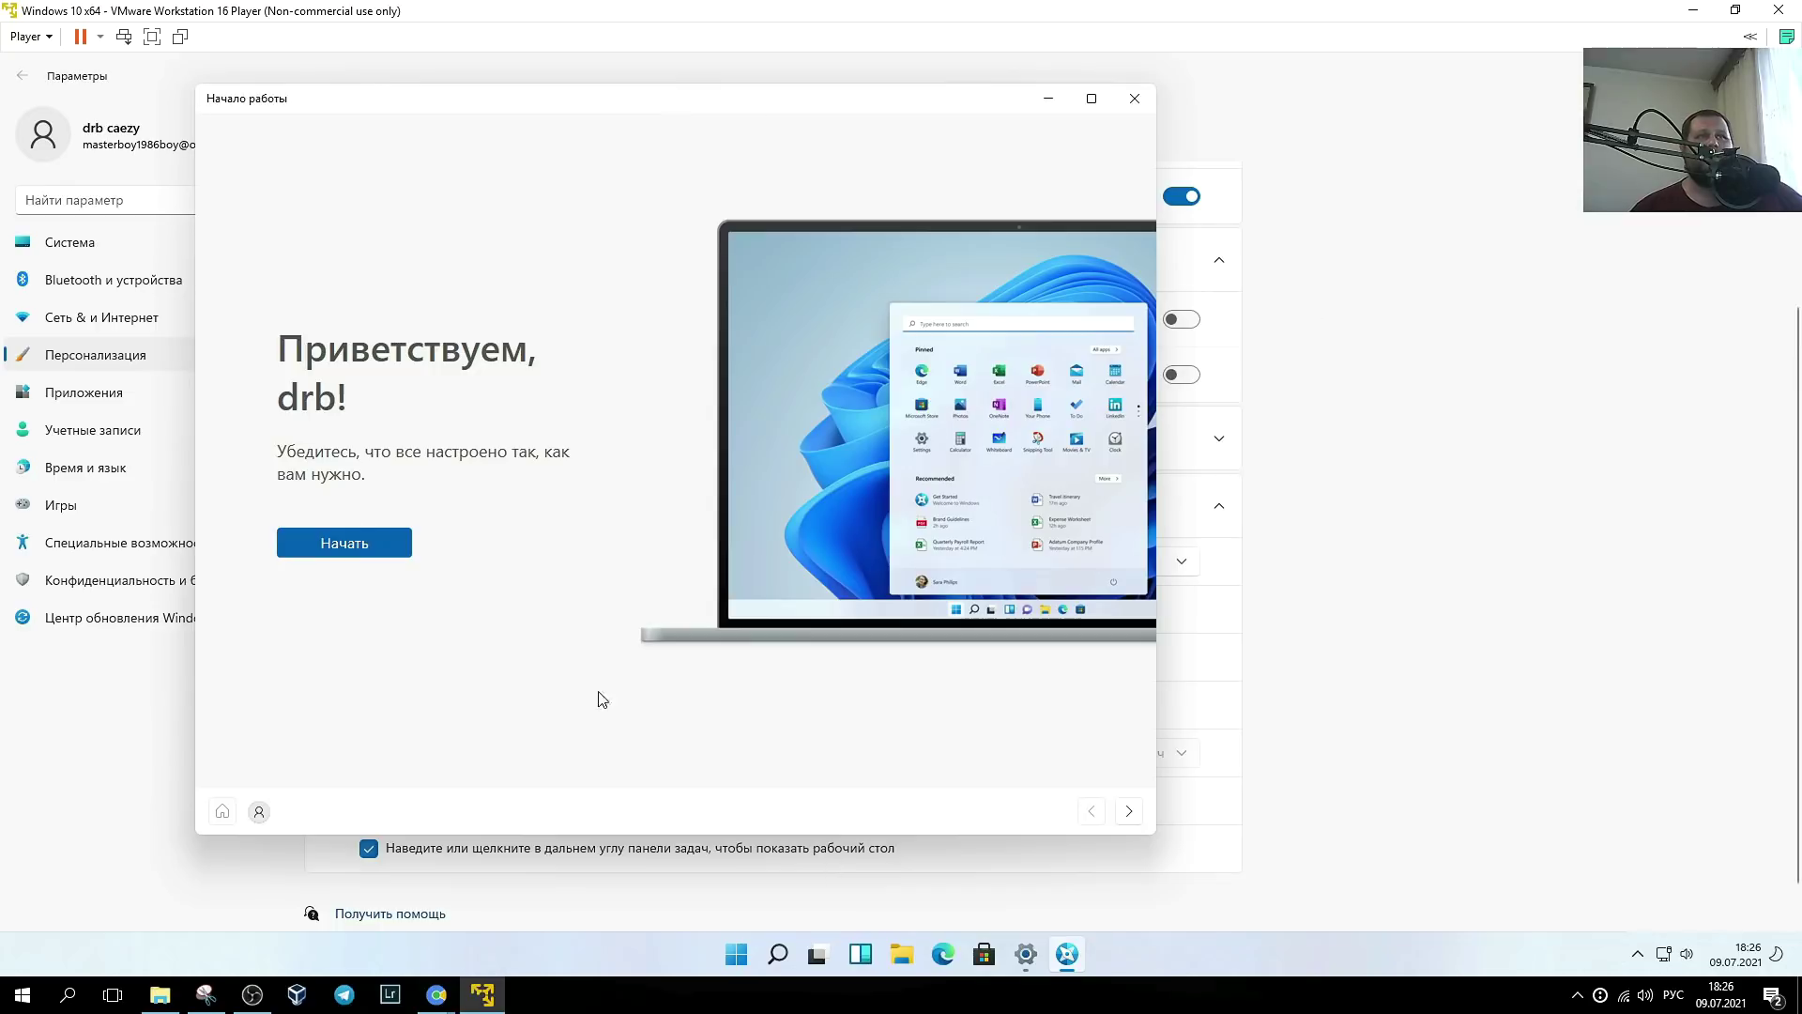
# - Go through the Get Started tour past the Edge and Android phone pages, then reposition Explorer
pyautogui.click(338, 549)
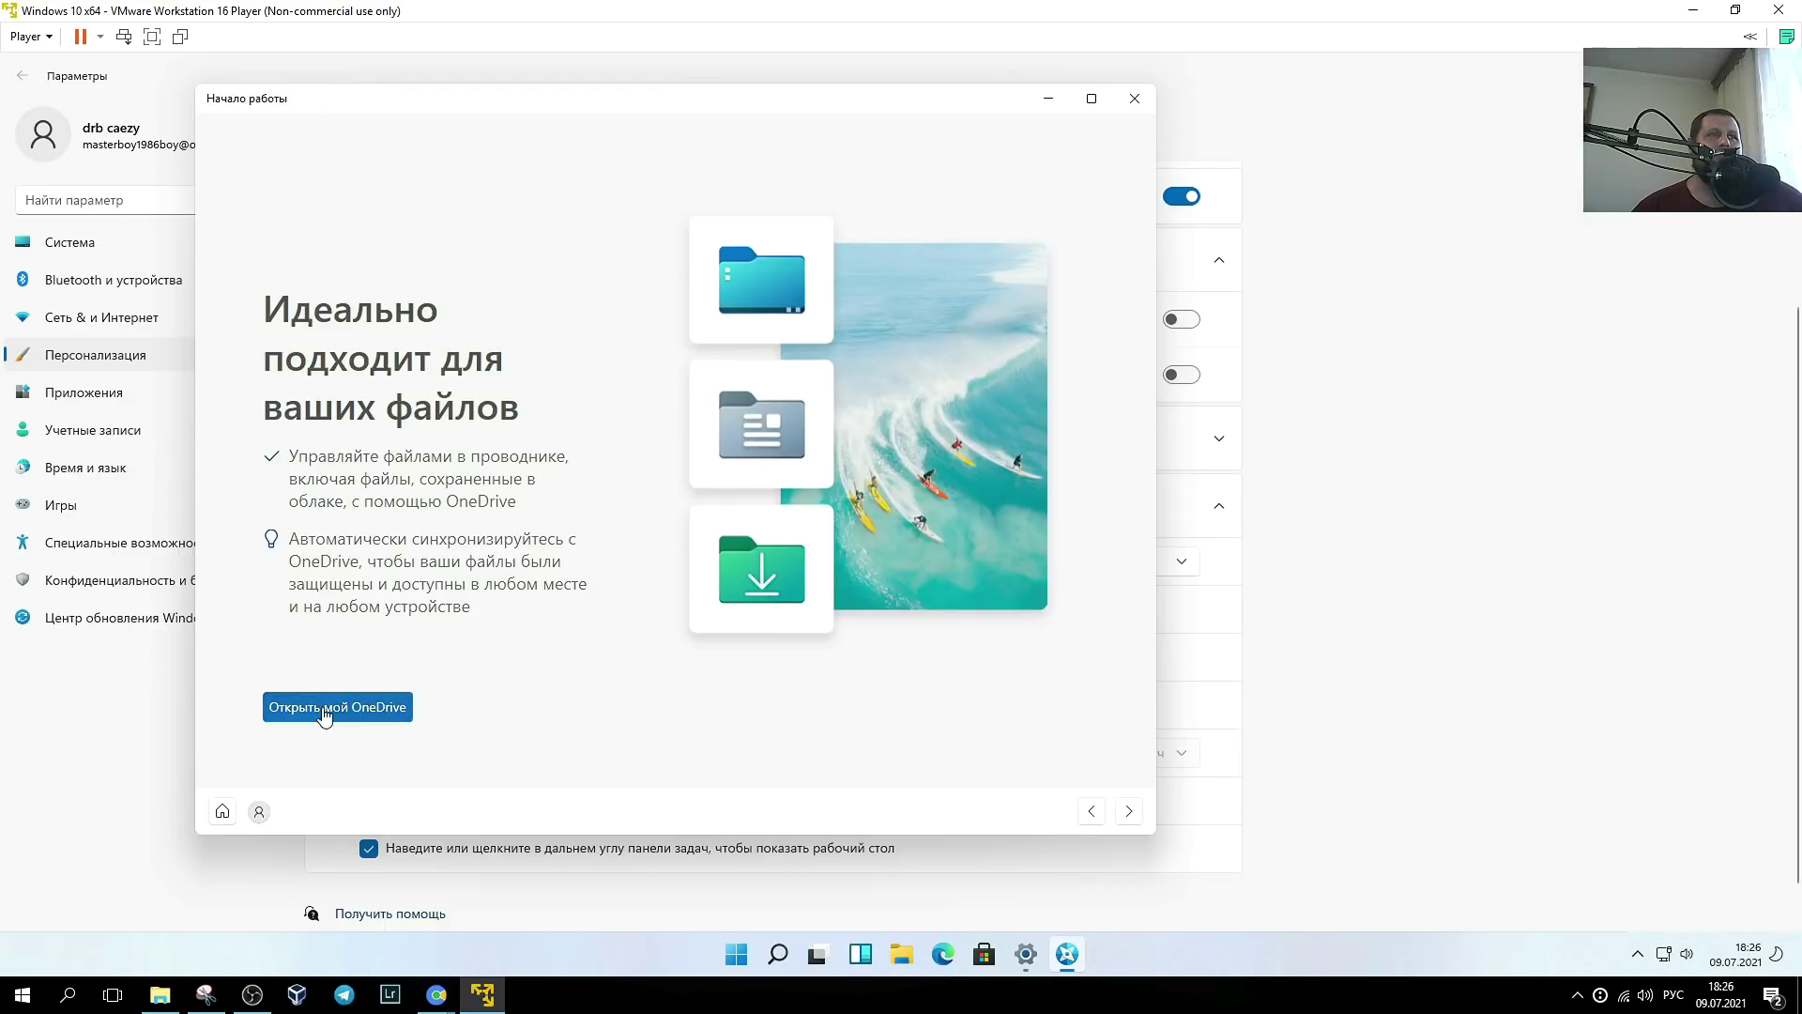
pyautogui.click(1132, 813)
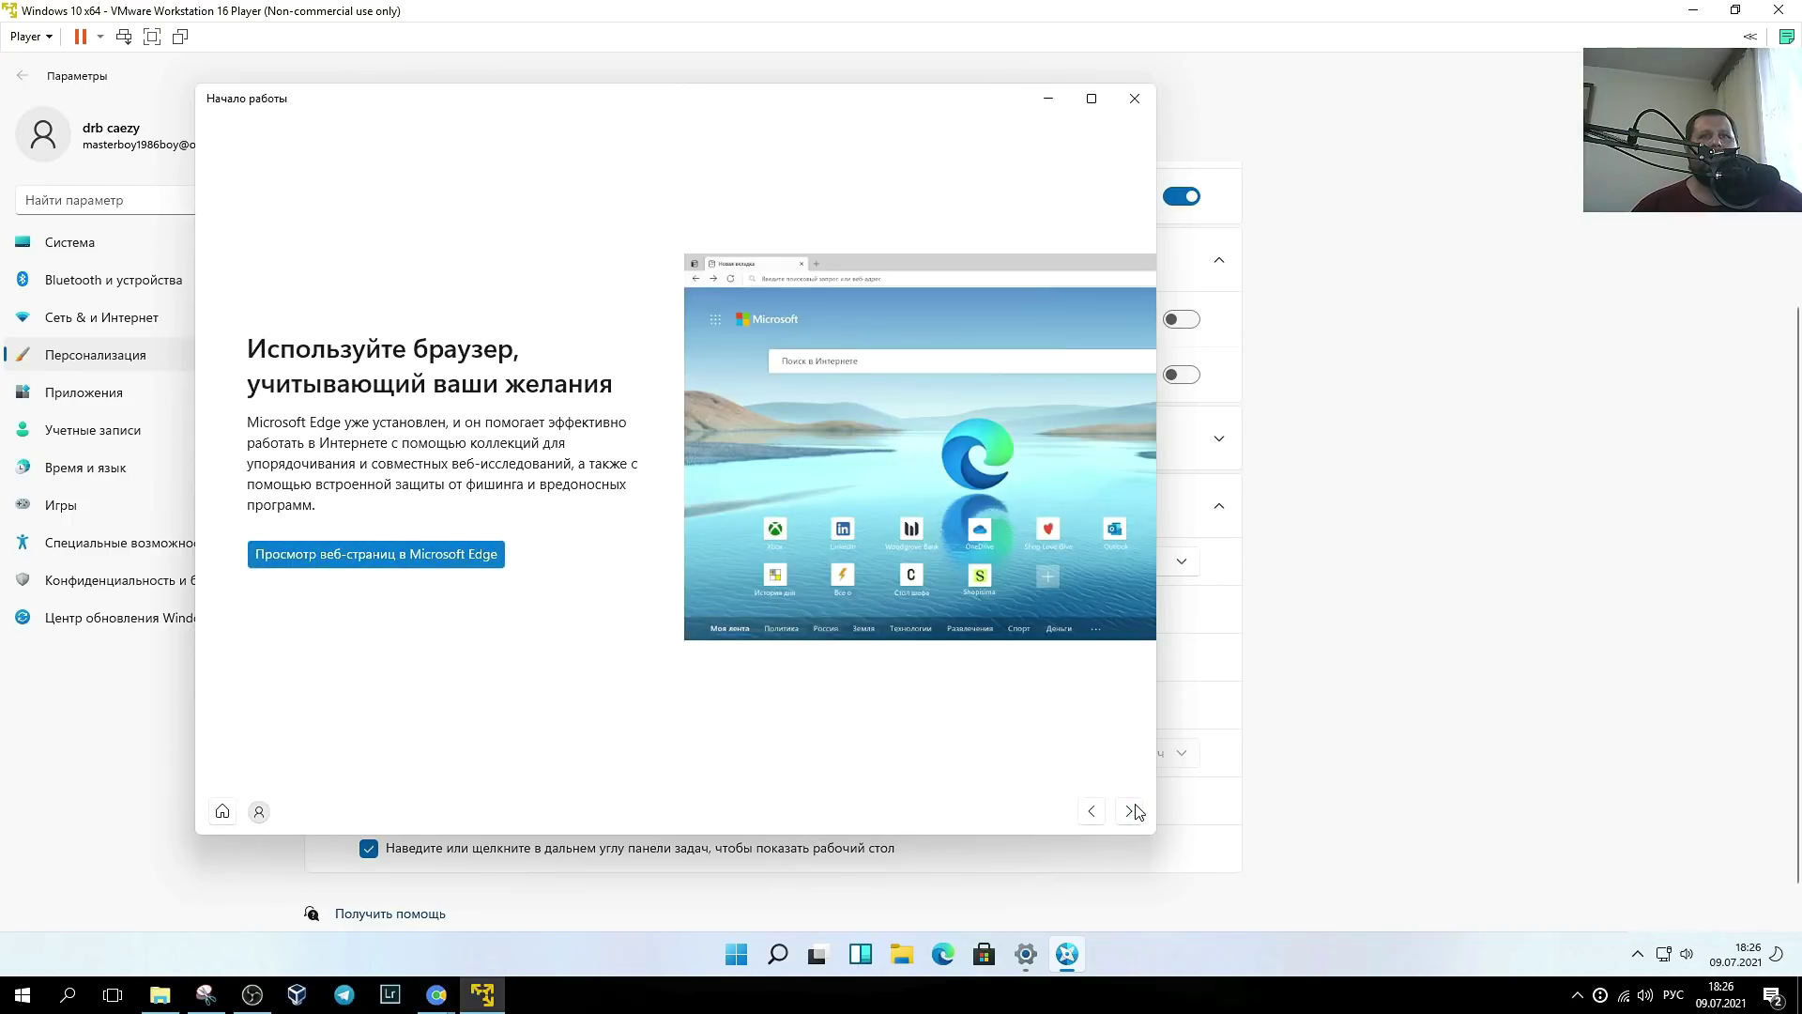
pyautogui.click(1132, 813)
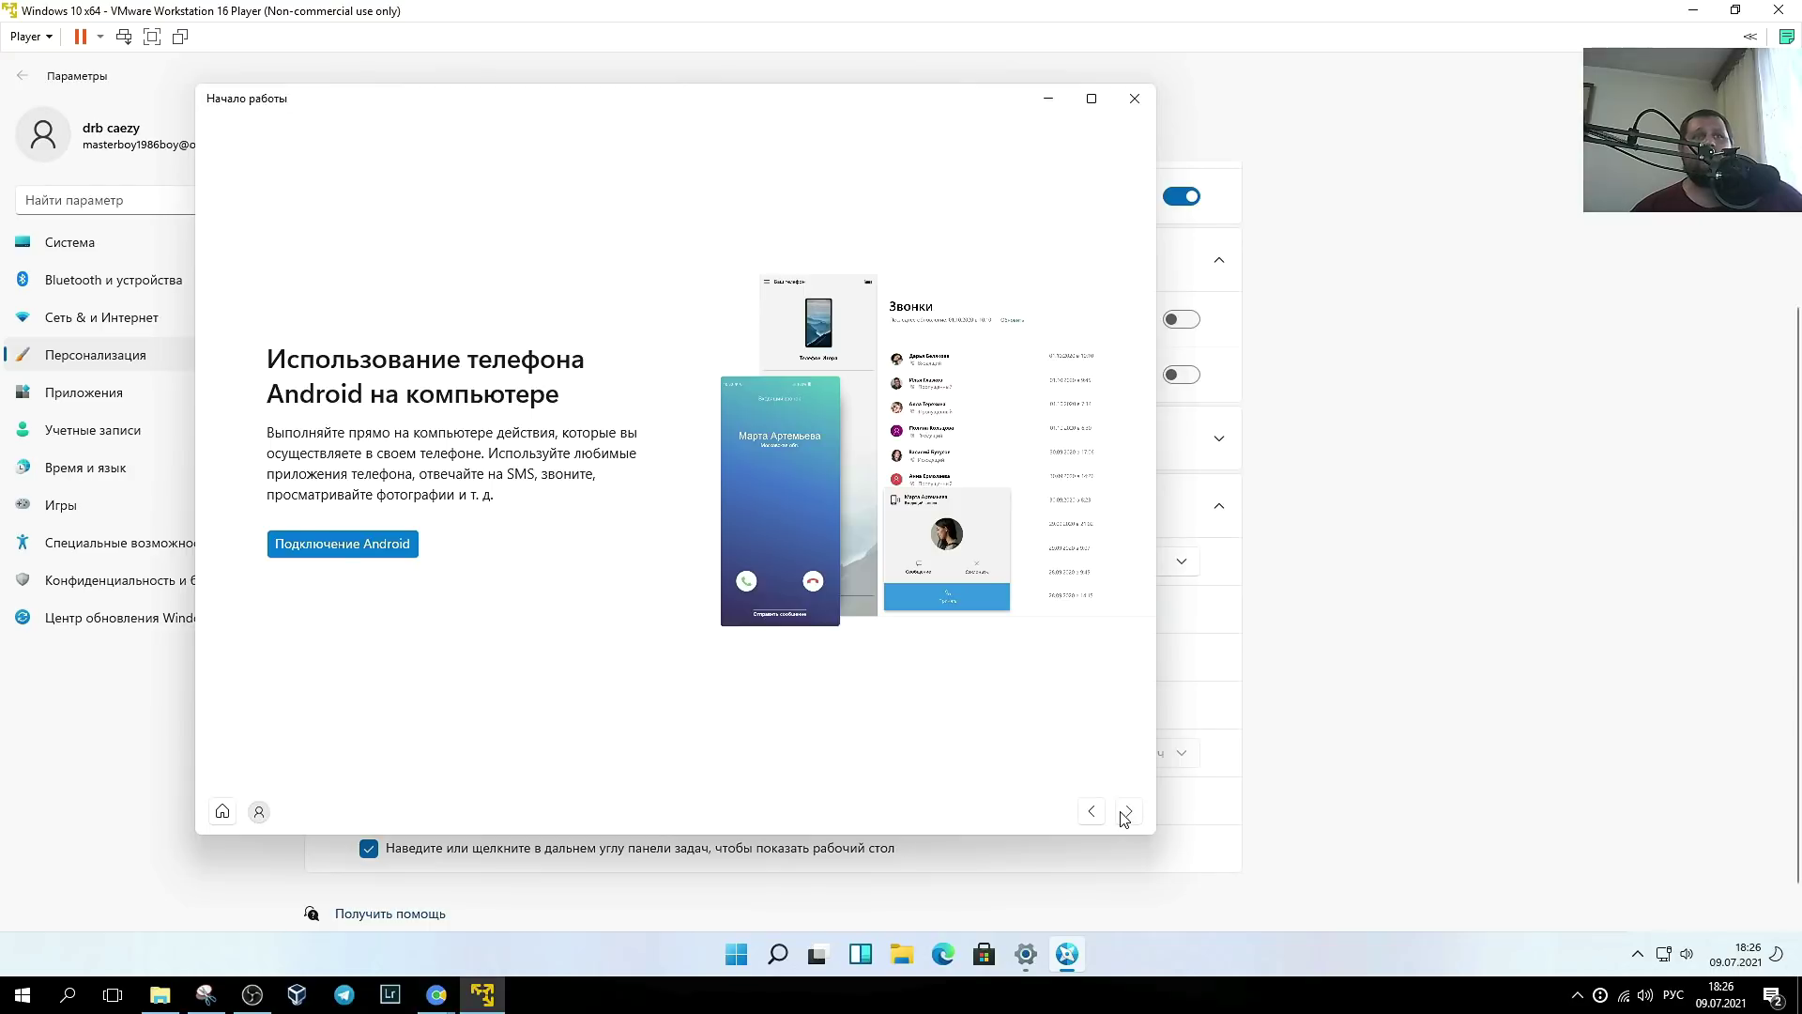
pyautogui.click(1126, 813)
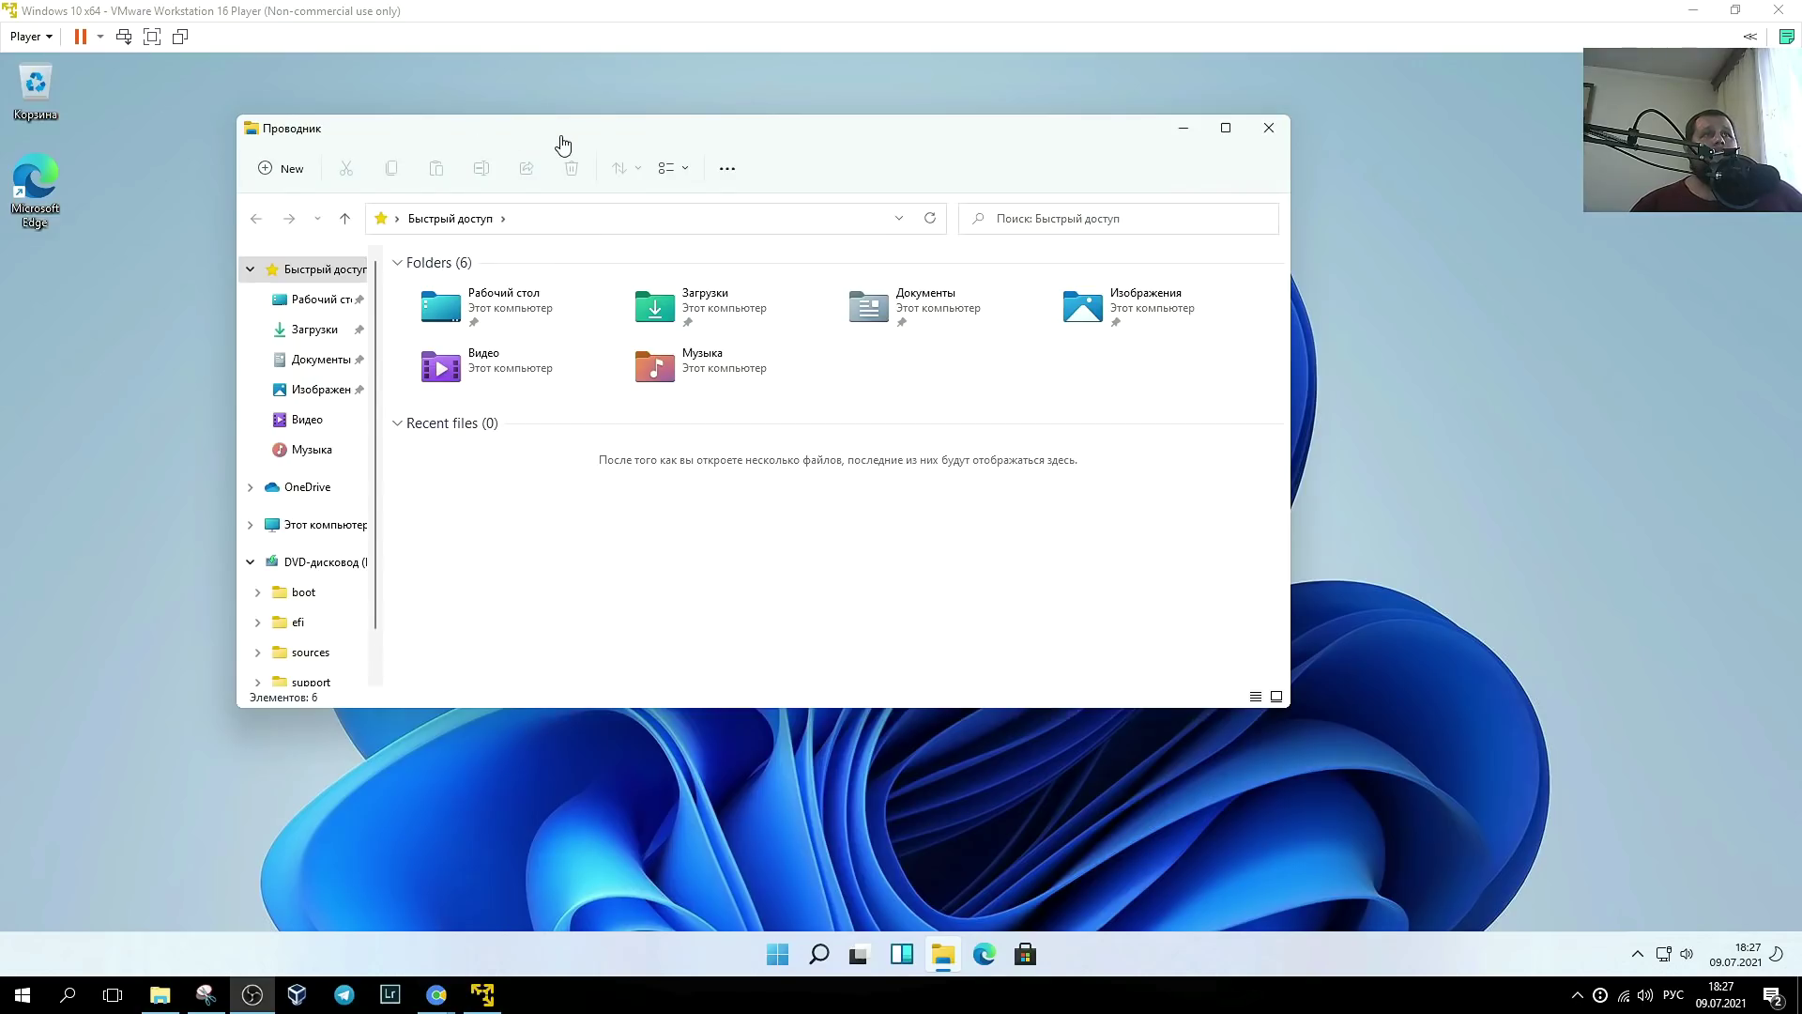
pyautogui.moveTo(560, 141); pyautogui.dragTo(722, 202)
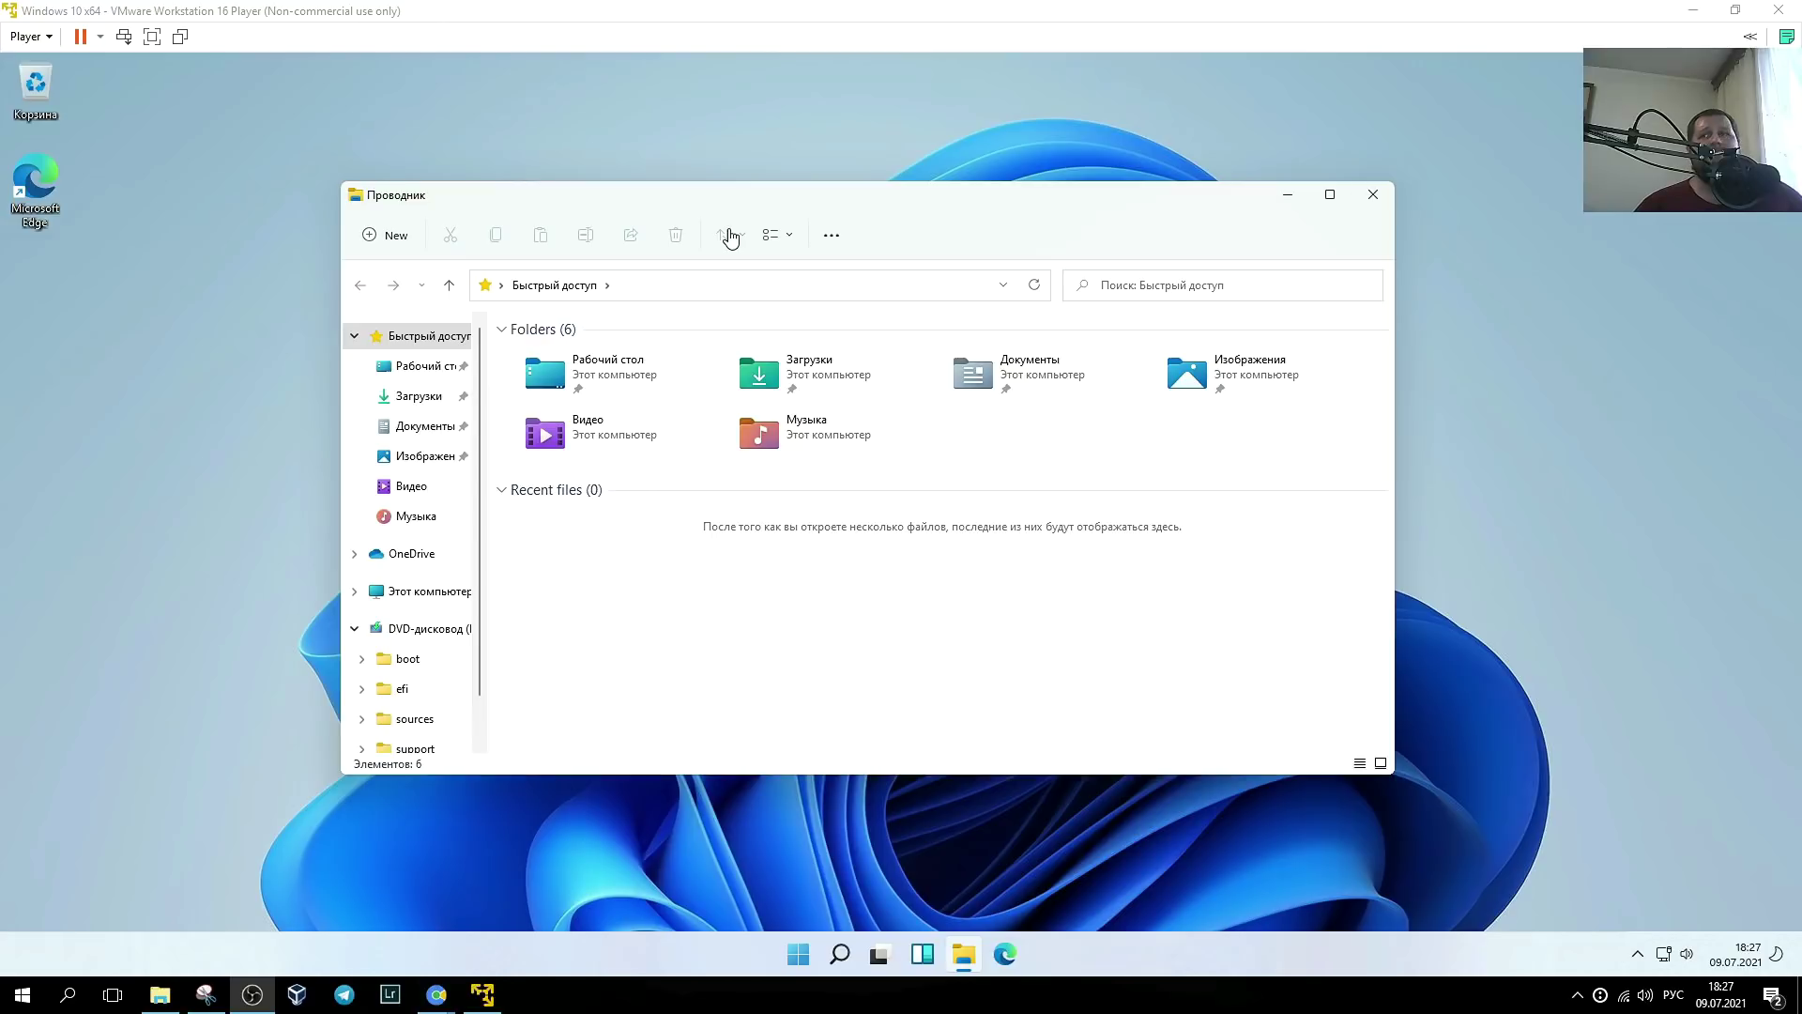
# - Collapse the ribbon in the host's Видео folder window, move the window, and close it
pyautogui.hotkey('alt', 'Tab')
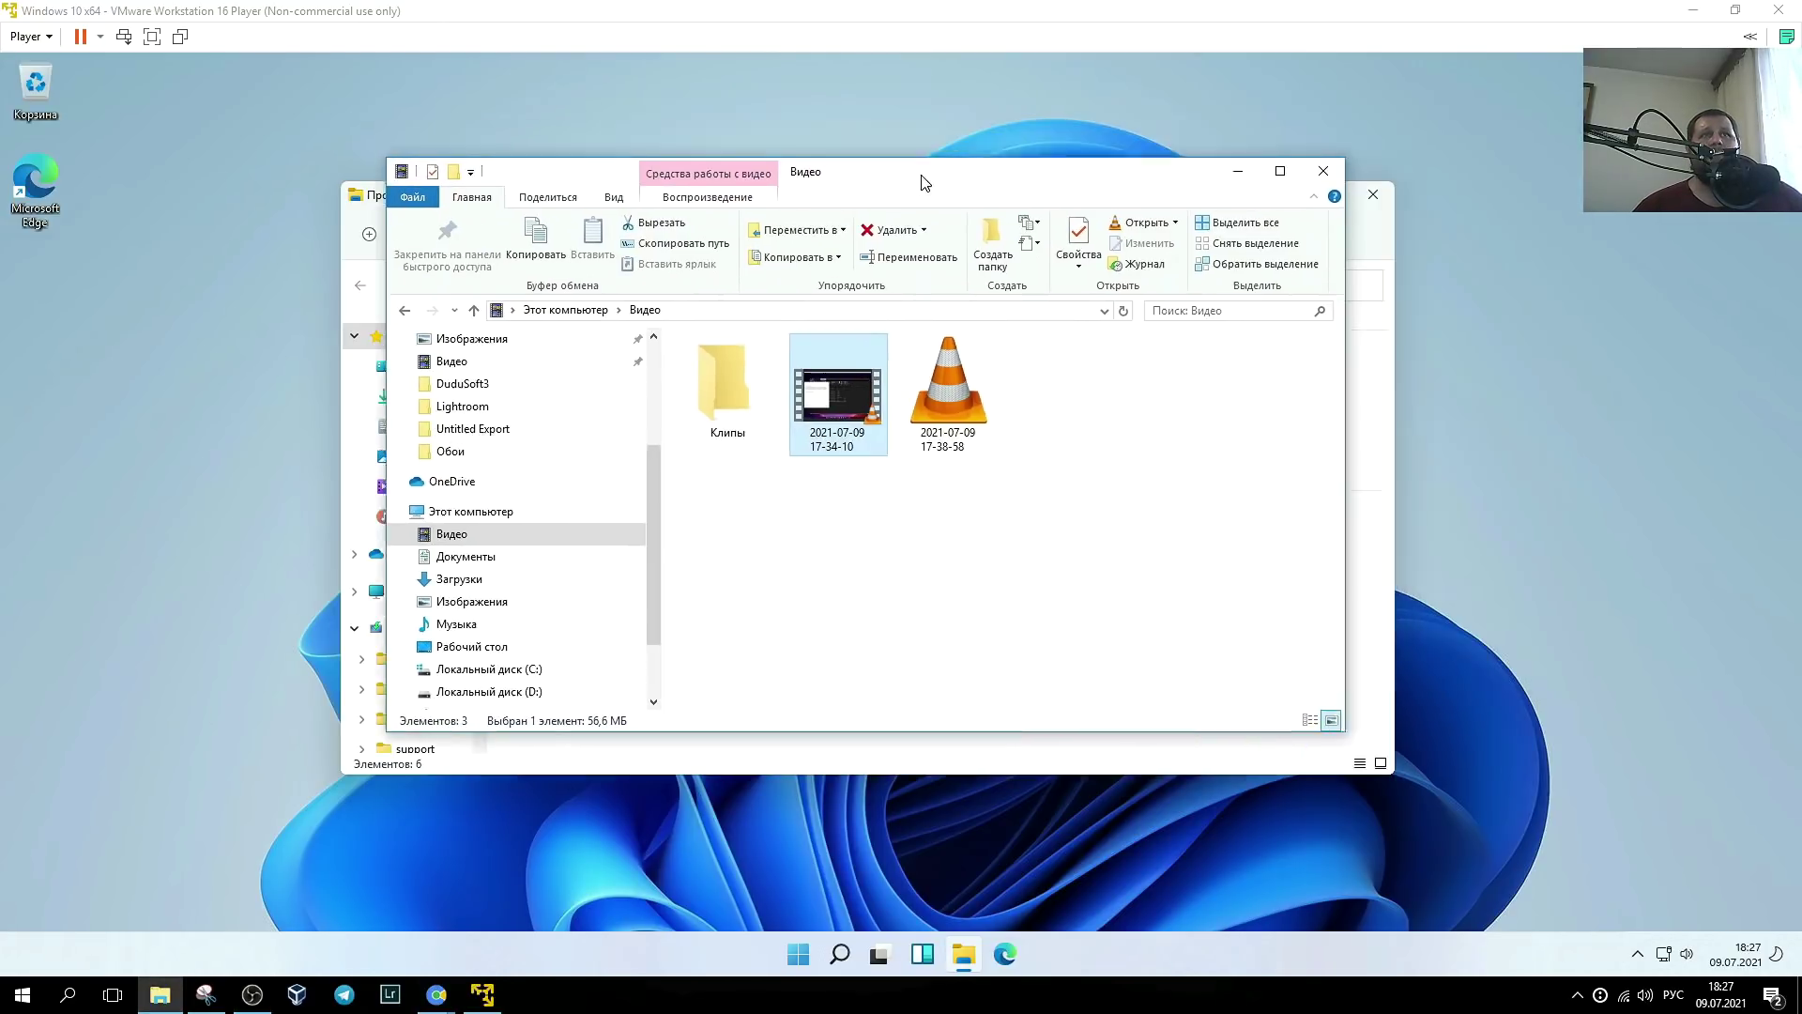
pyautogui.click(1284, 220)
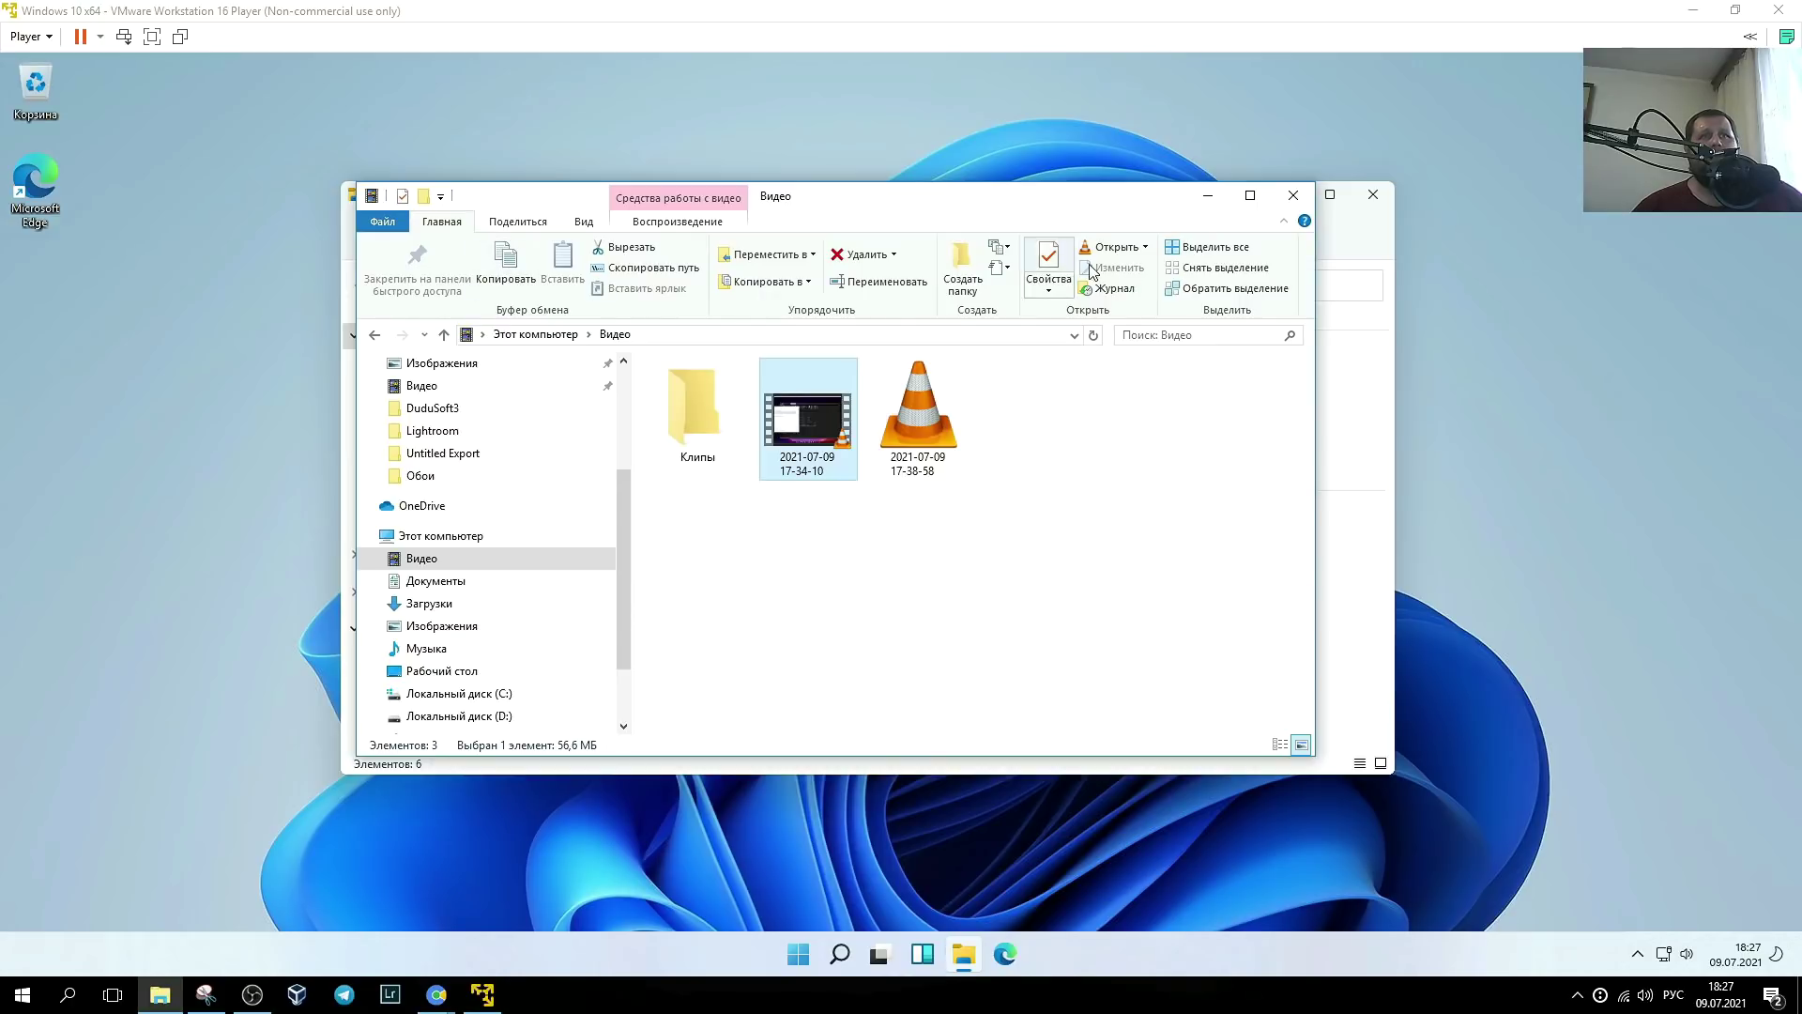
pyautogui.moveTo(1095, 201); pyautogui.dragTo(1123, 269)
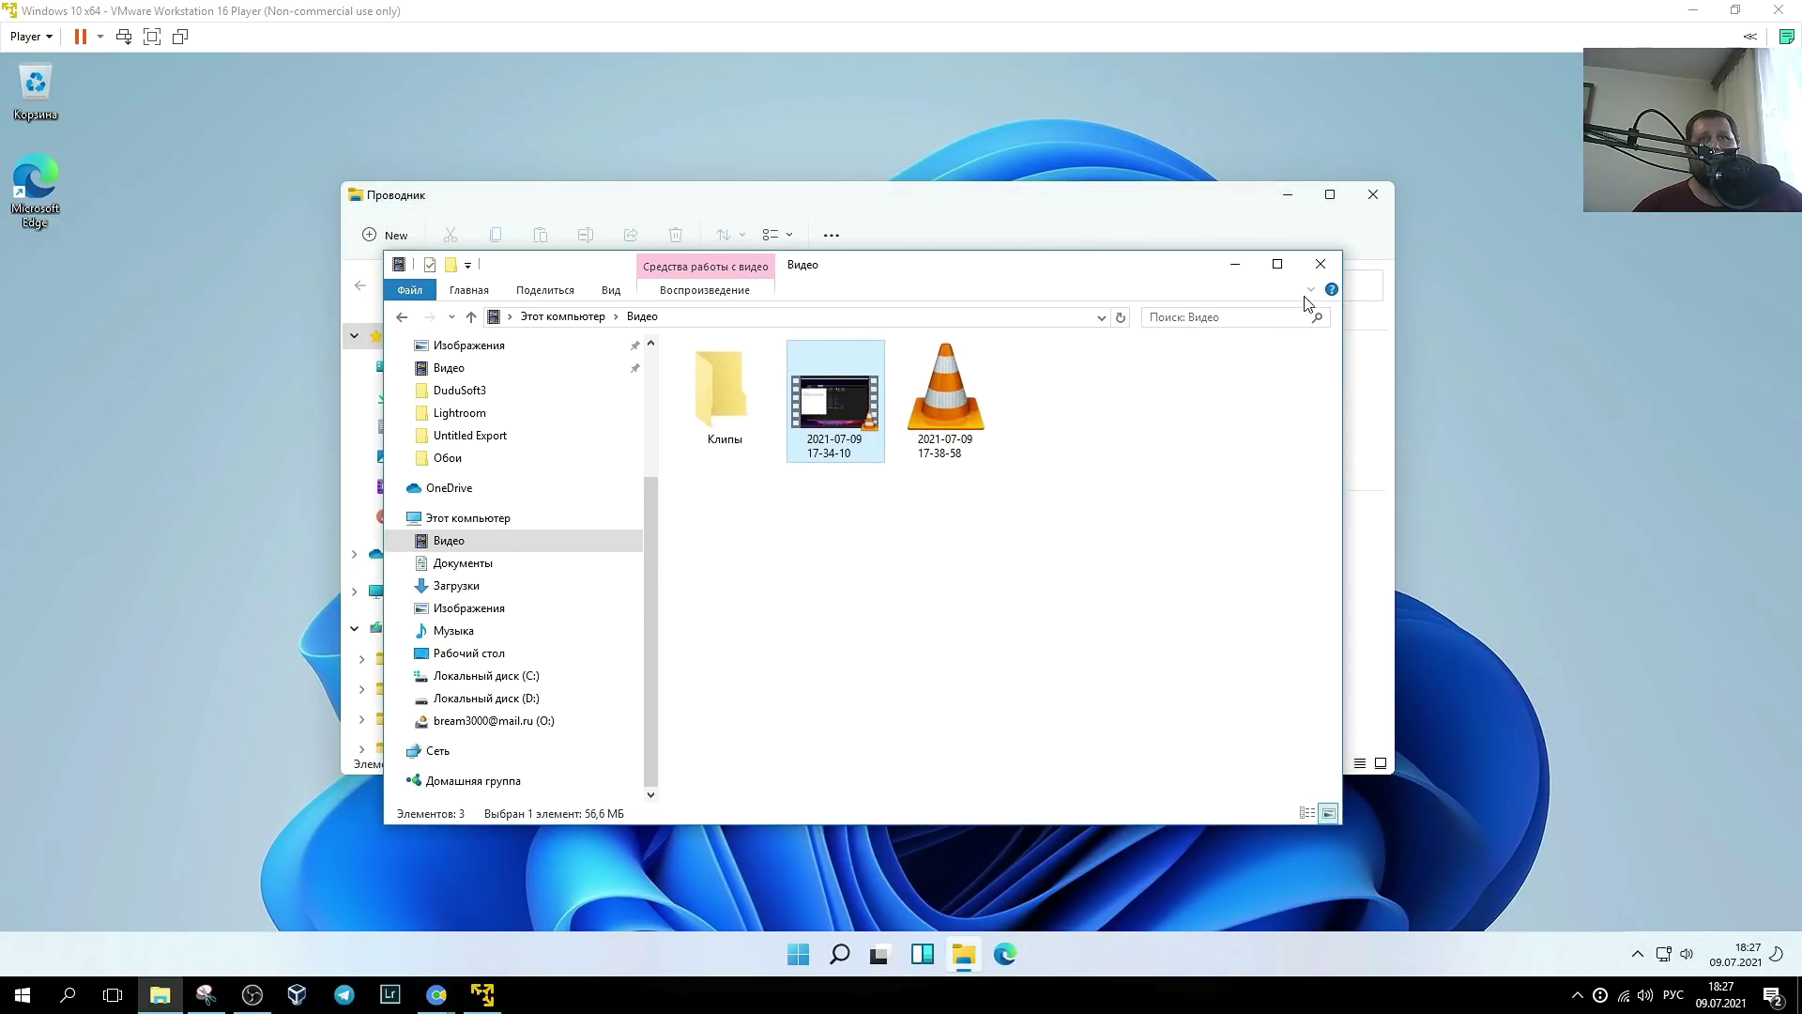
pyautogui.click(1320, 264)
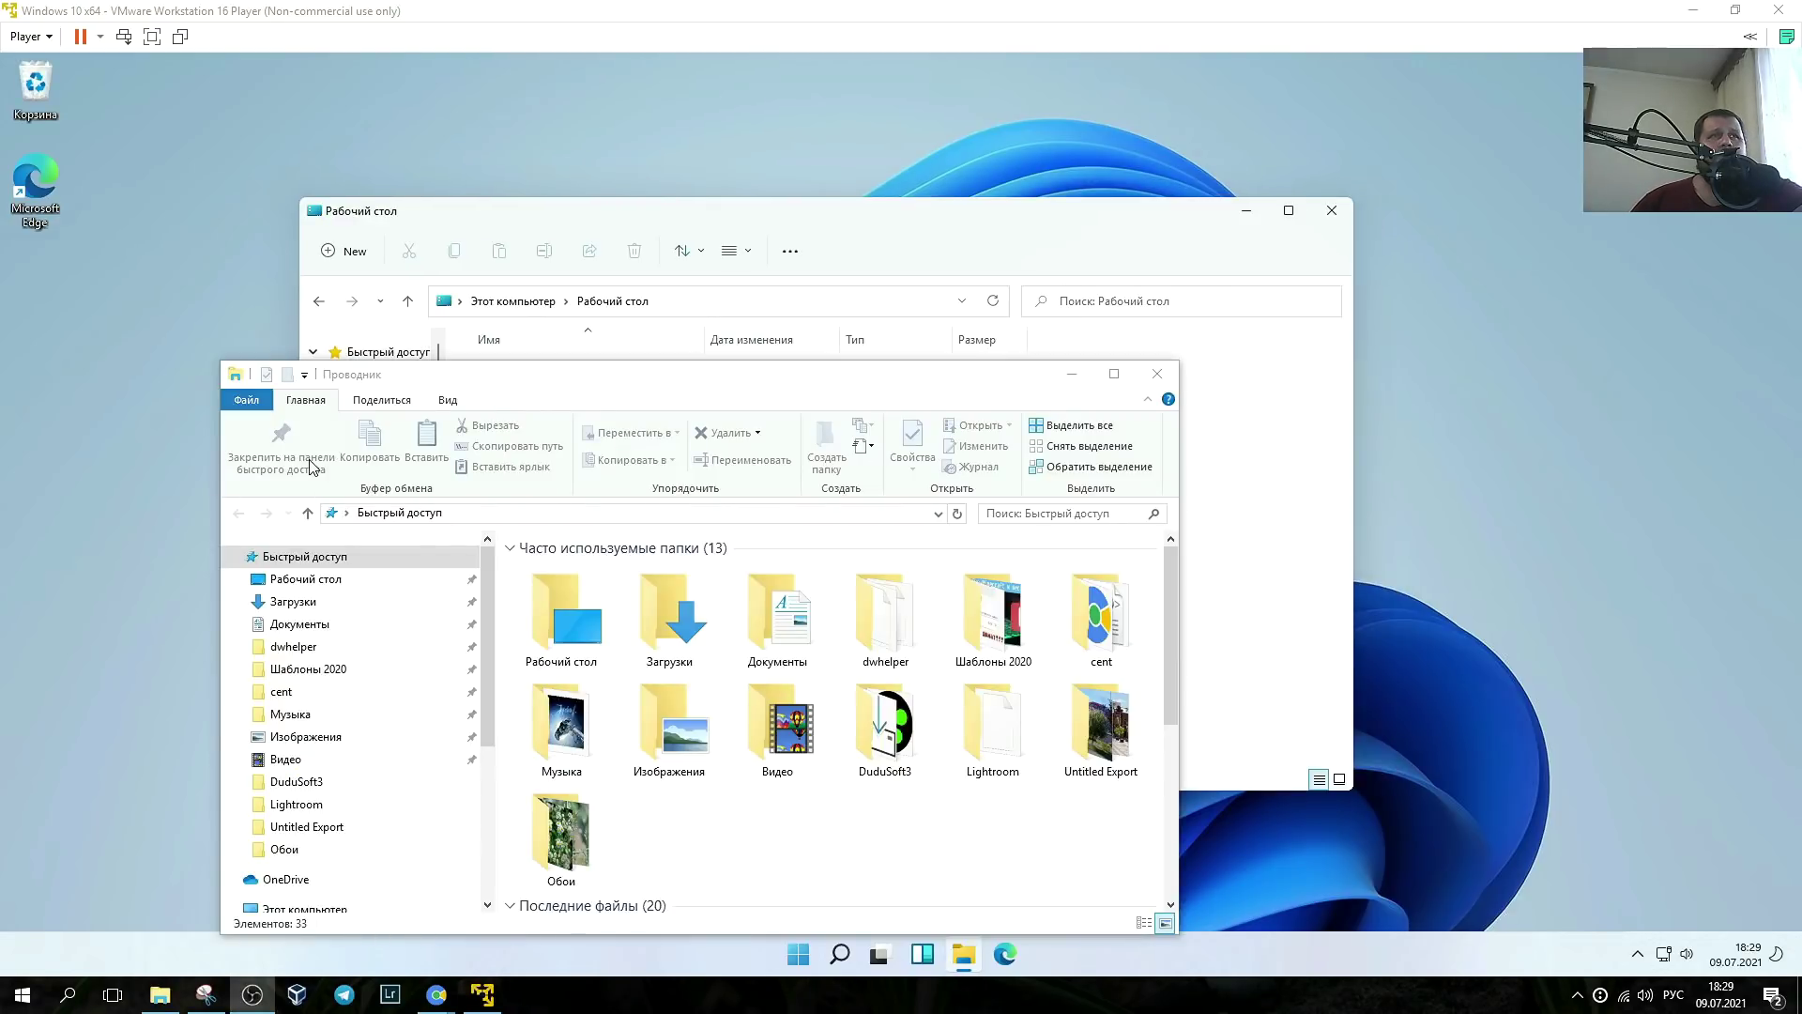
# - Close the classic Explorer, then check the desktop context menu, sort options and New item submenu
pyautogui.click(1157, 374)
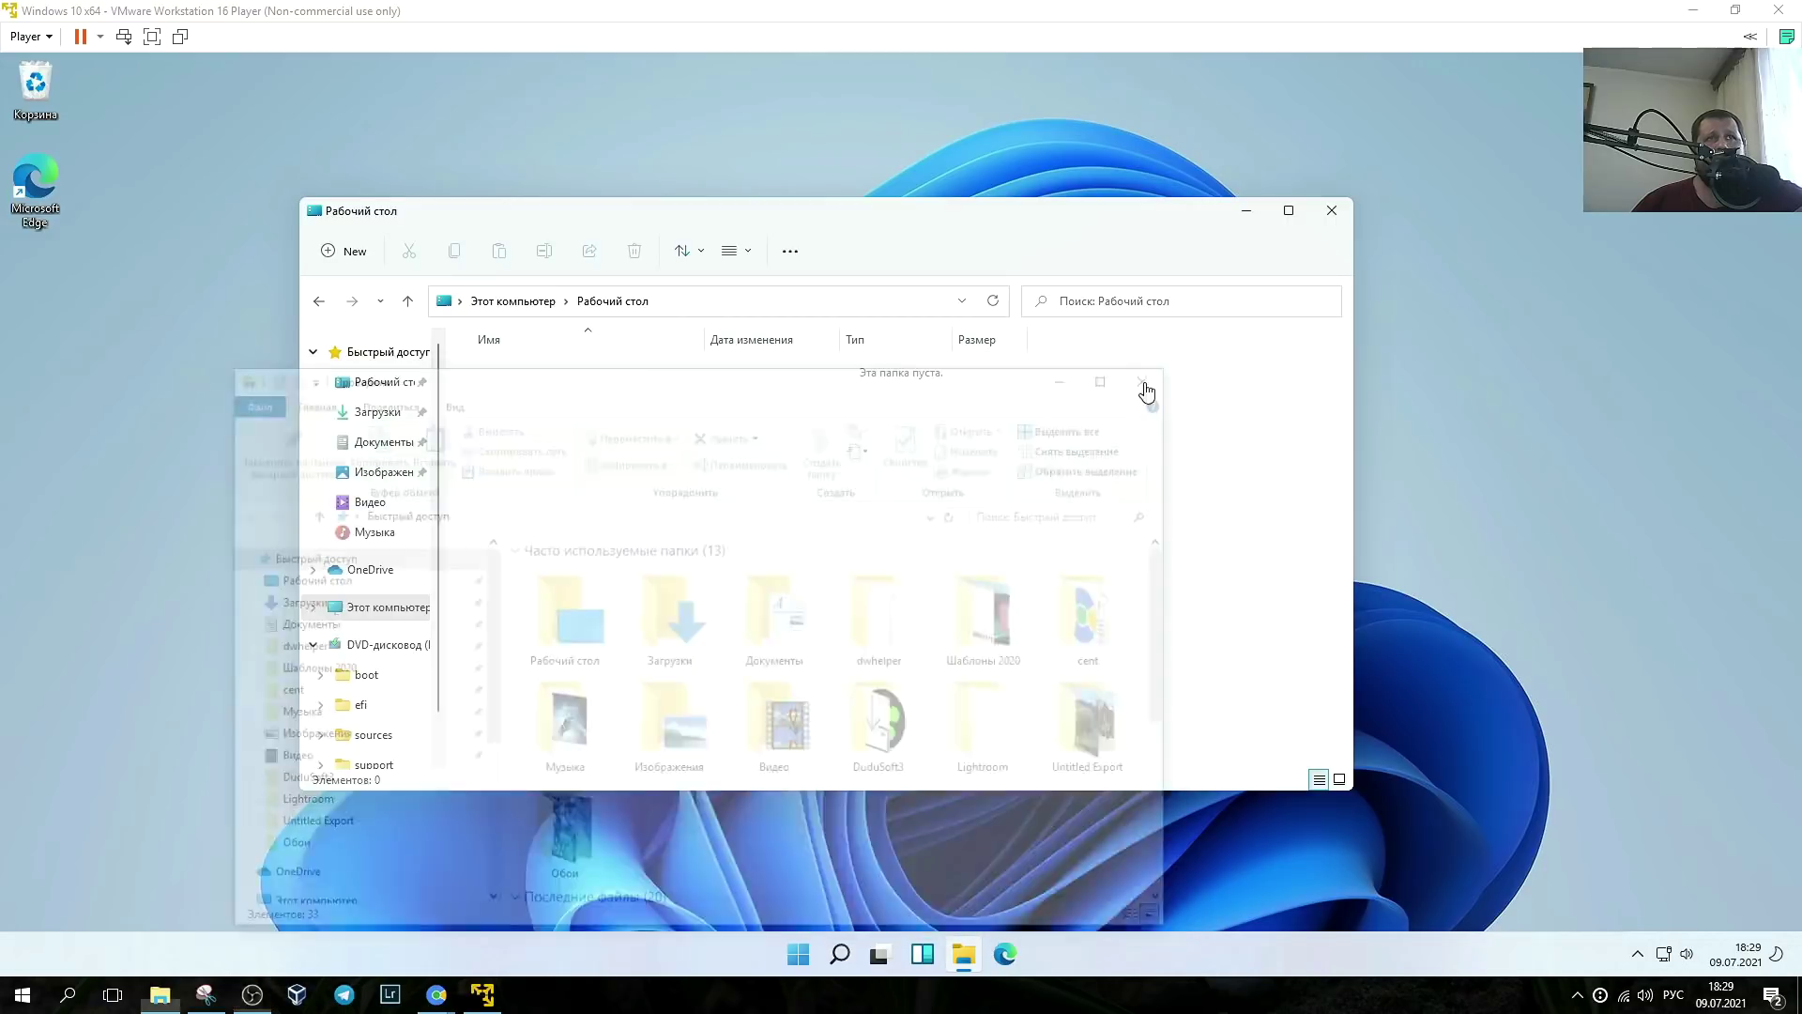
pyautogui.rightClick(204, 299)
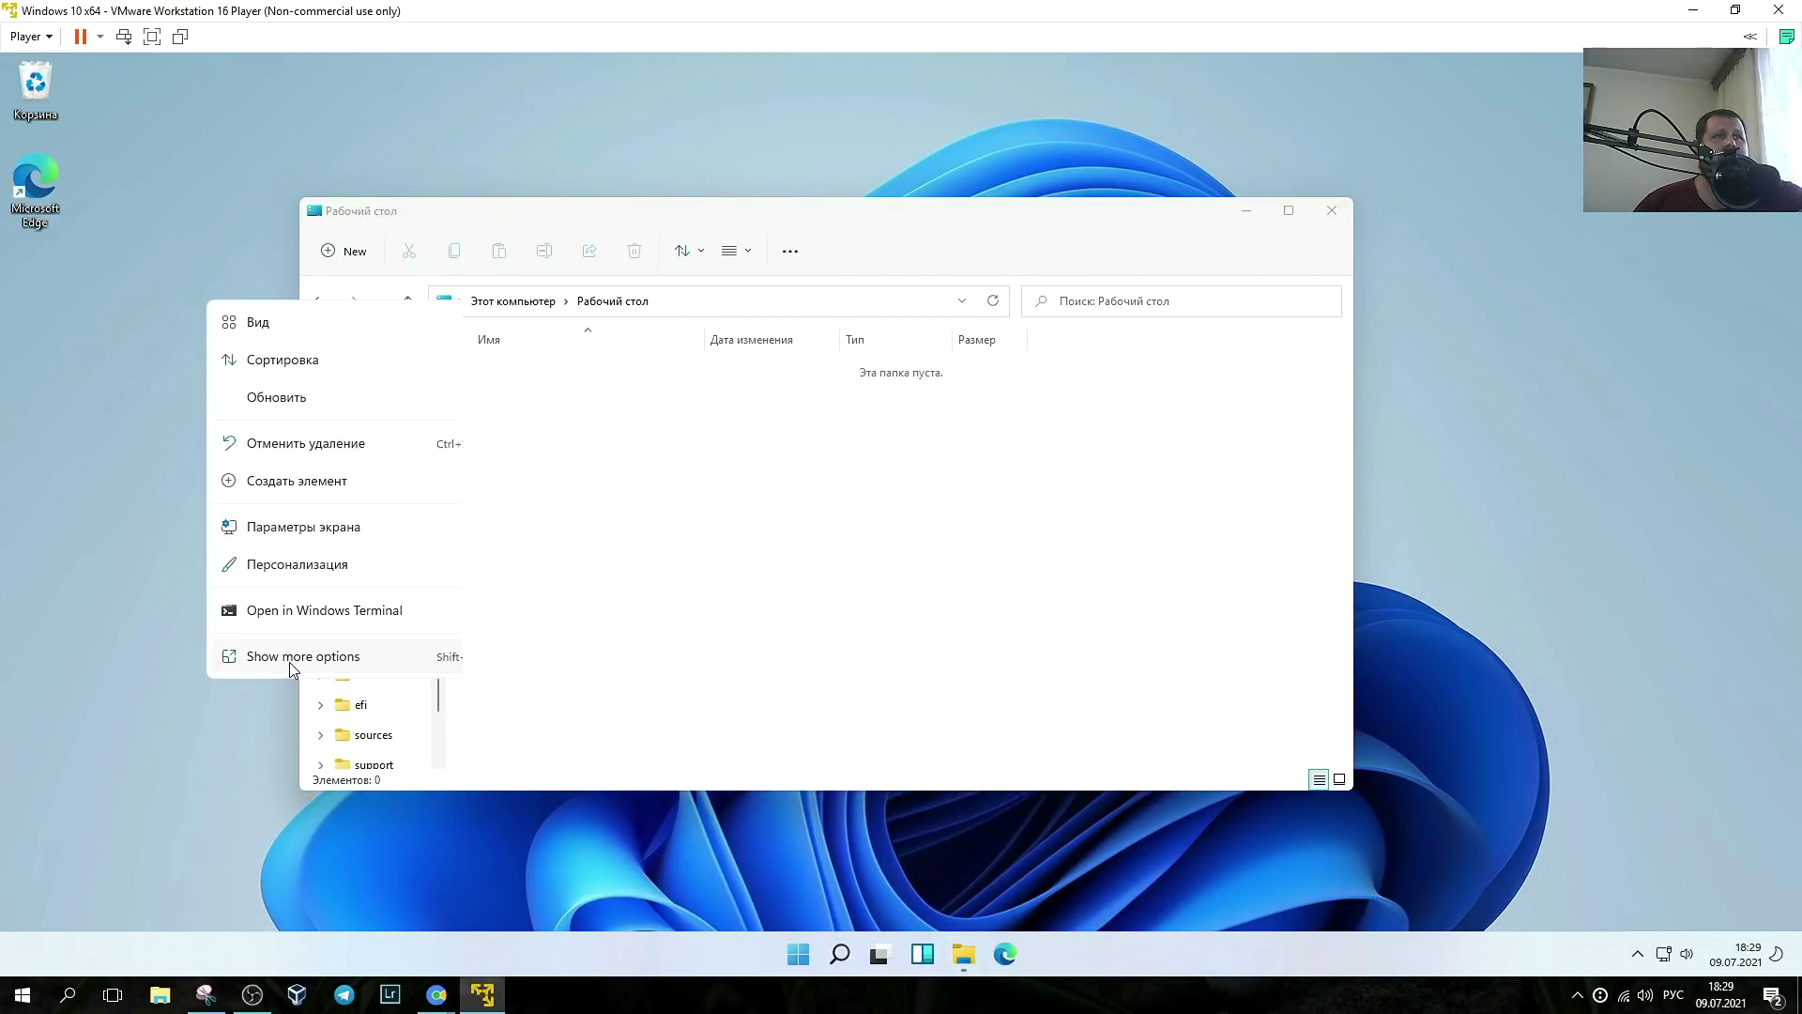
pyautogui.click(1327, 406)
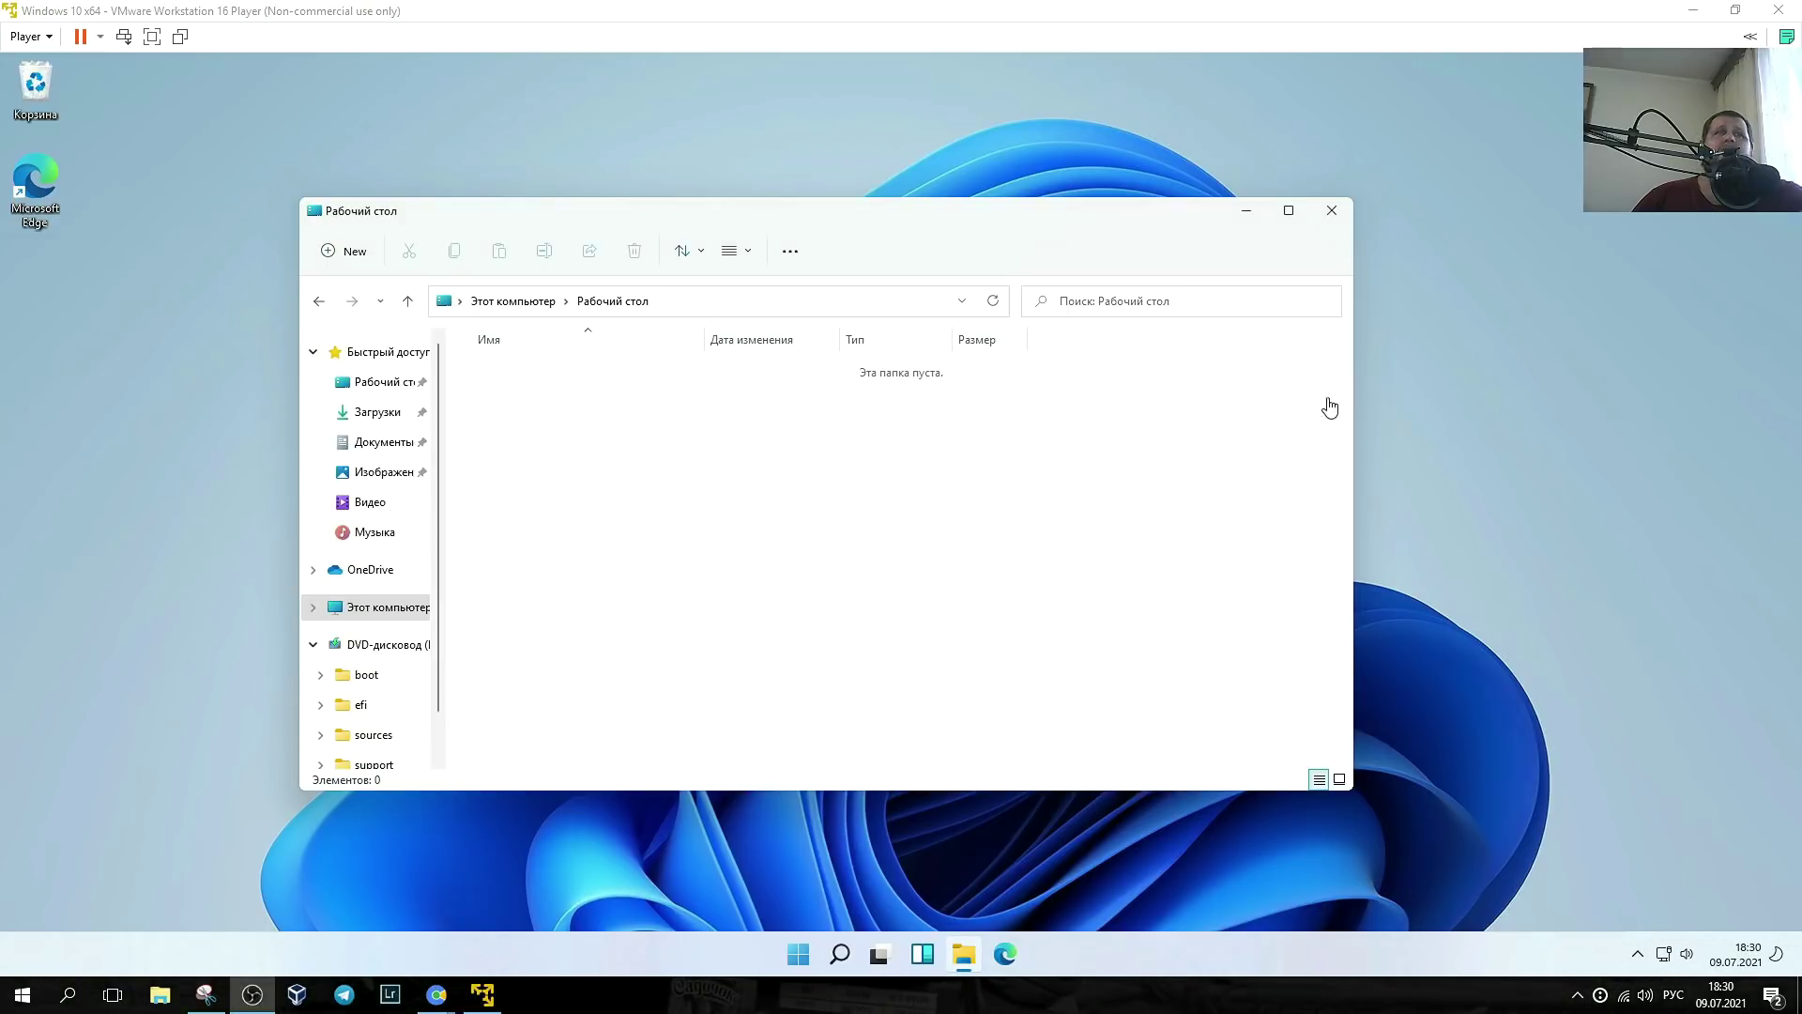
pyautogui.click(704, 252)
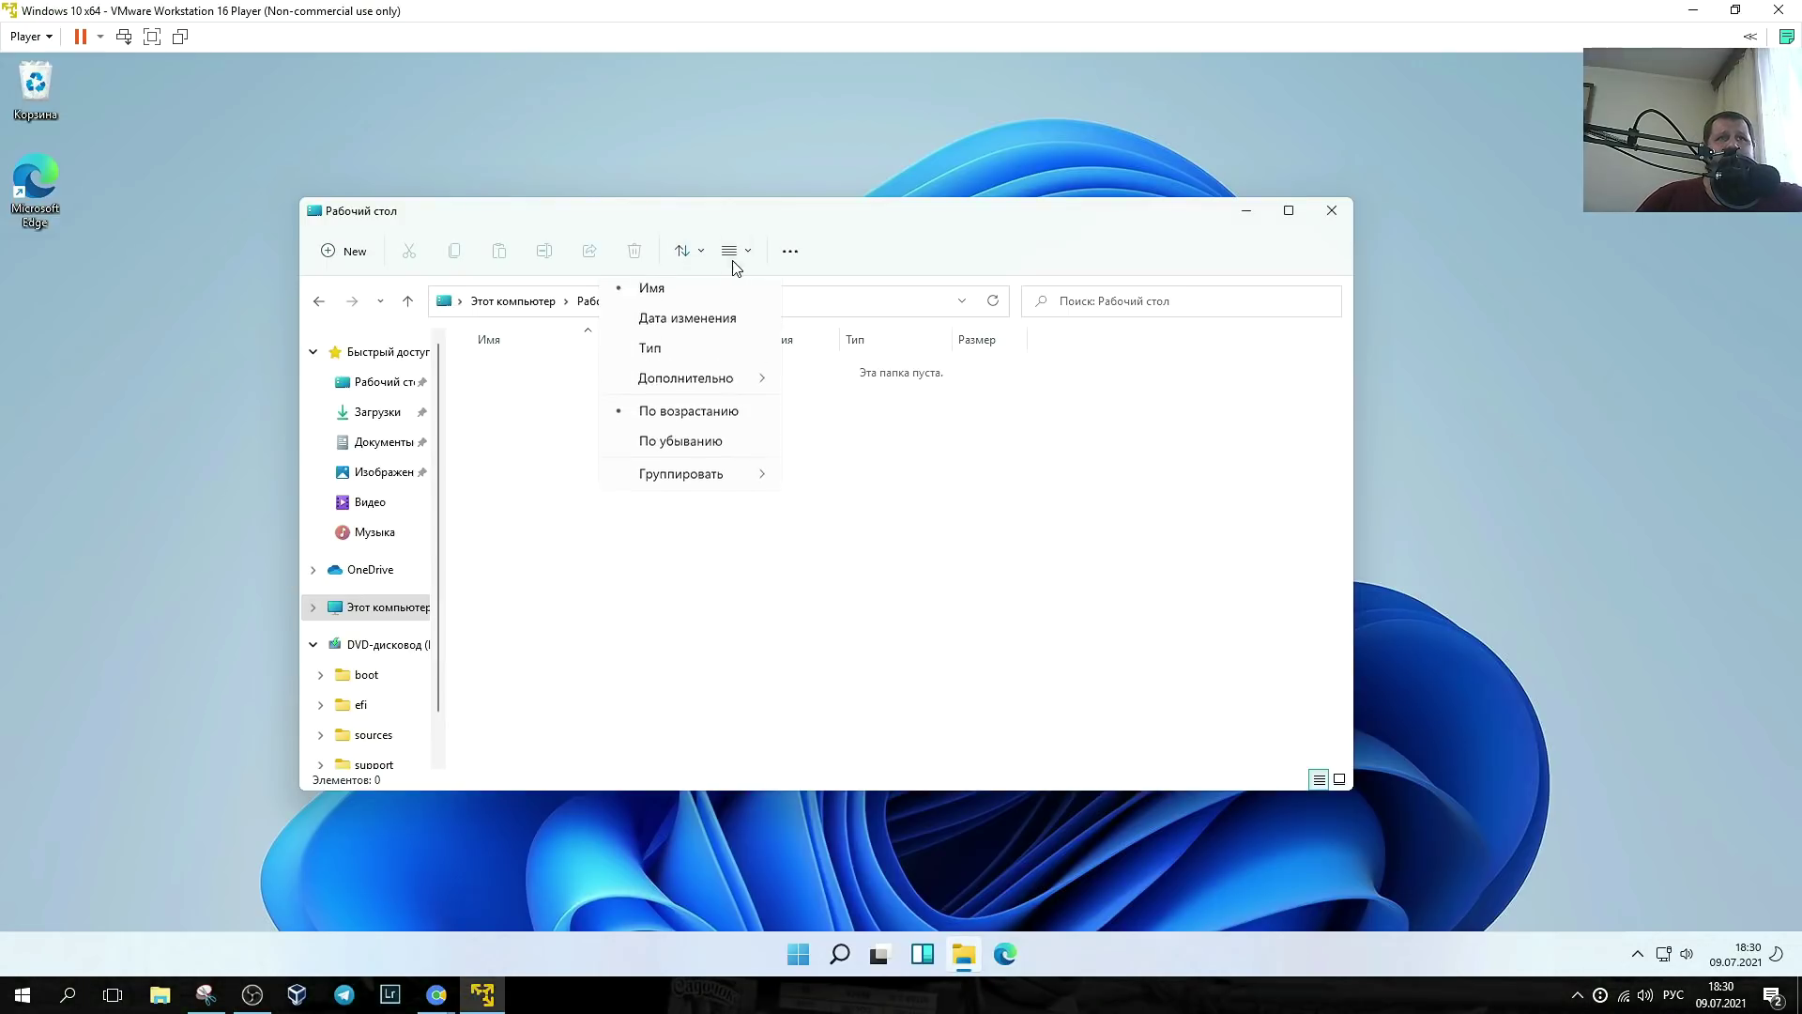
pyautogui.click(790, 250)
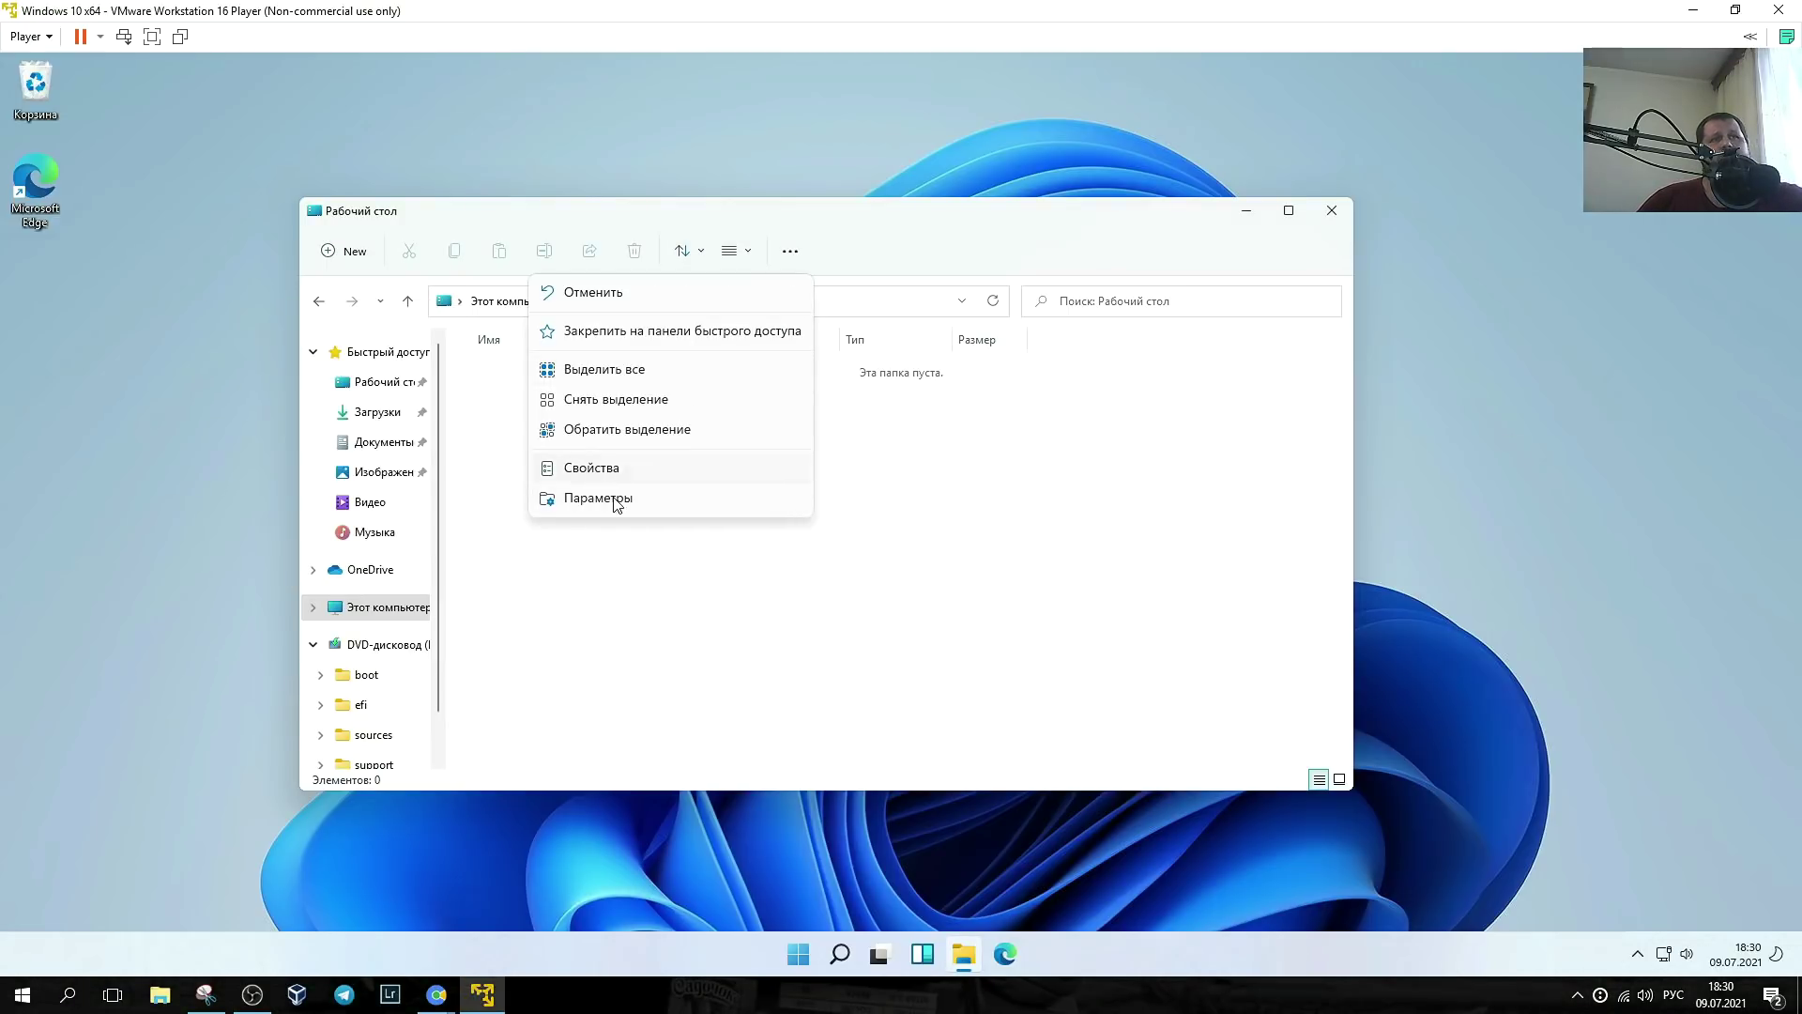
pyautogui.click(329, 254)
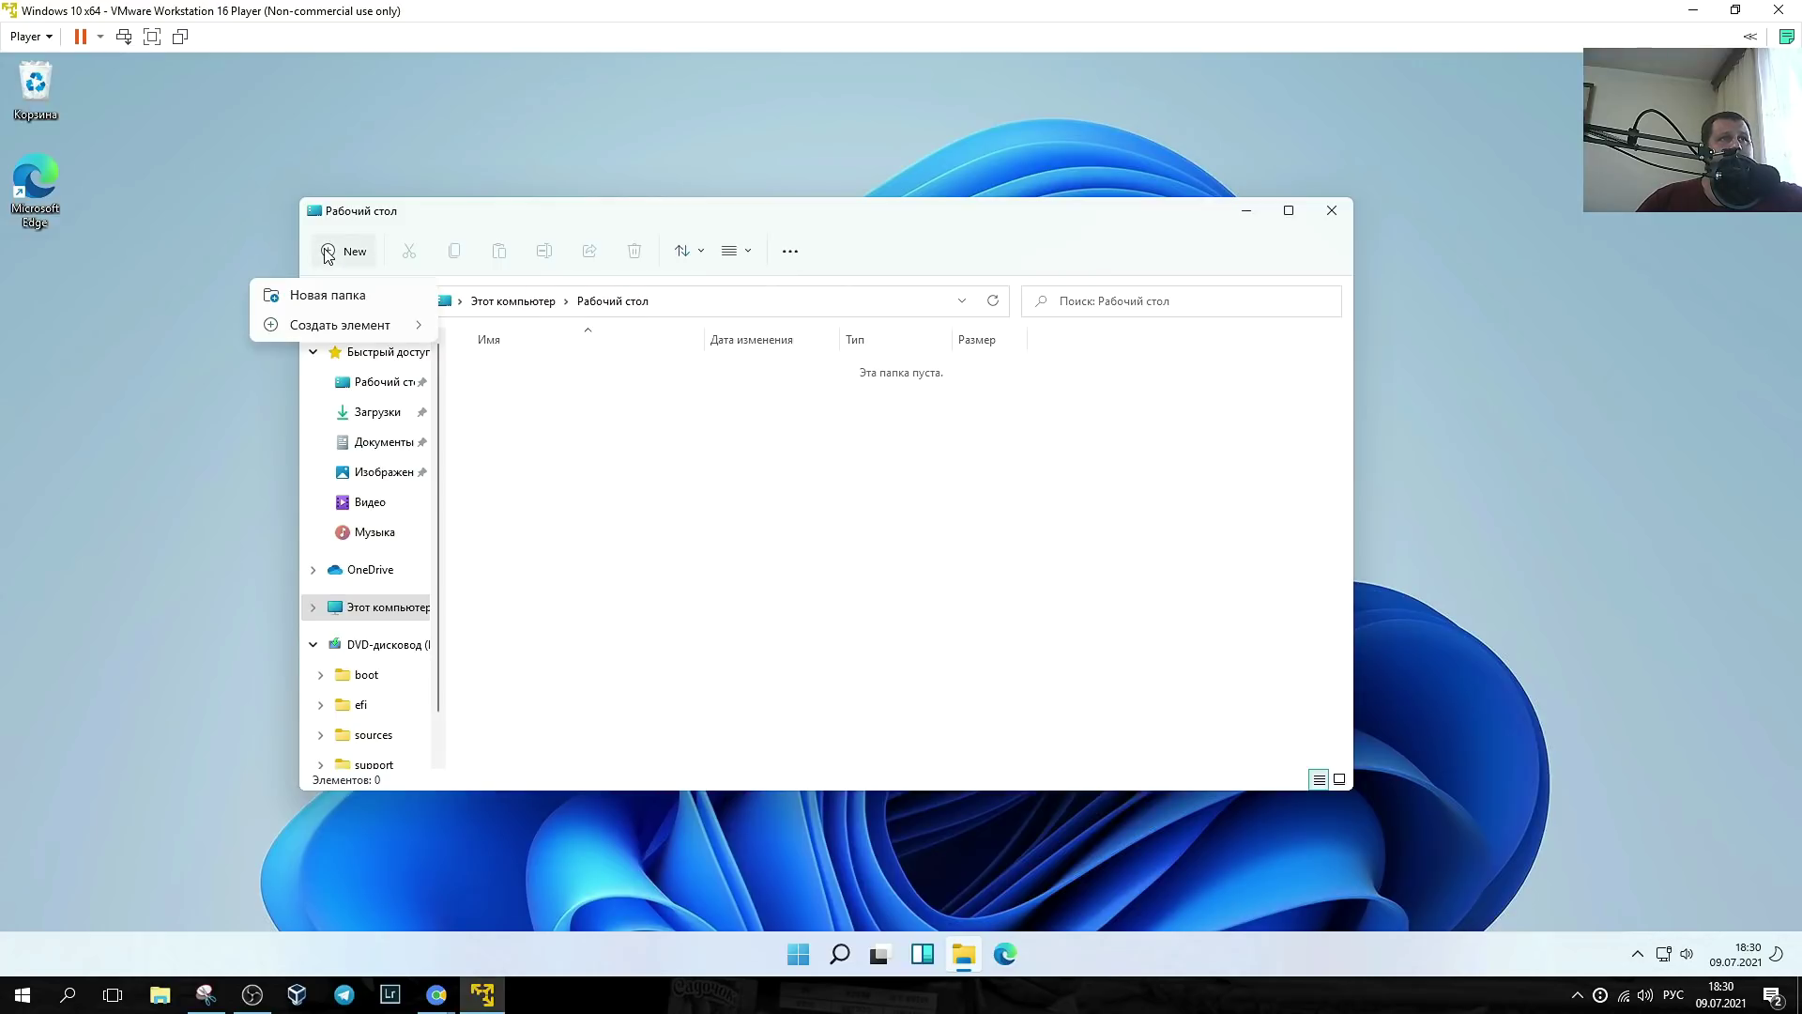
pyautogui.moveTo(413, 330)
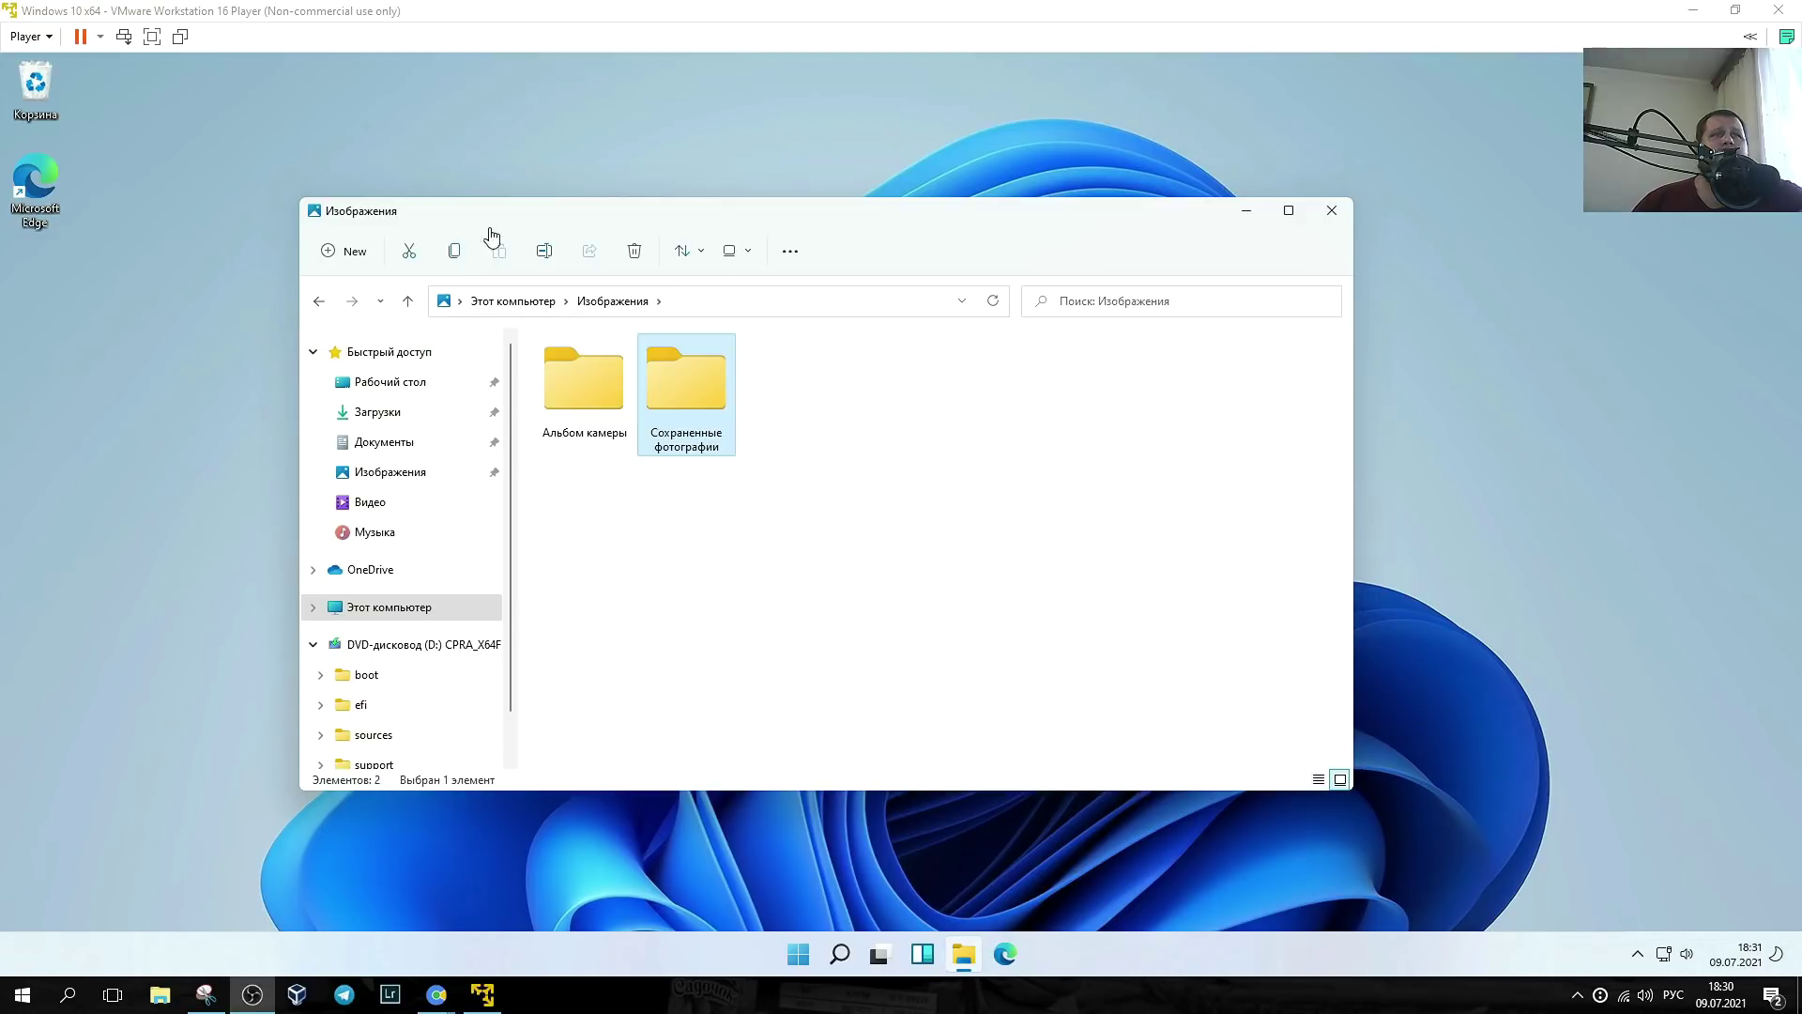
# - Open Folder Options and move the dialog up and to the left
pyautogui.click(1326, 796)
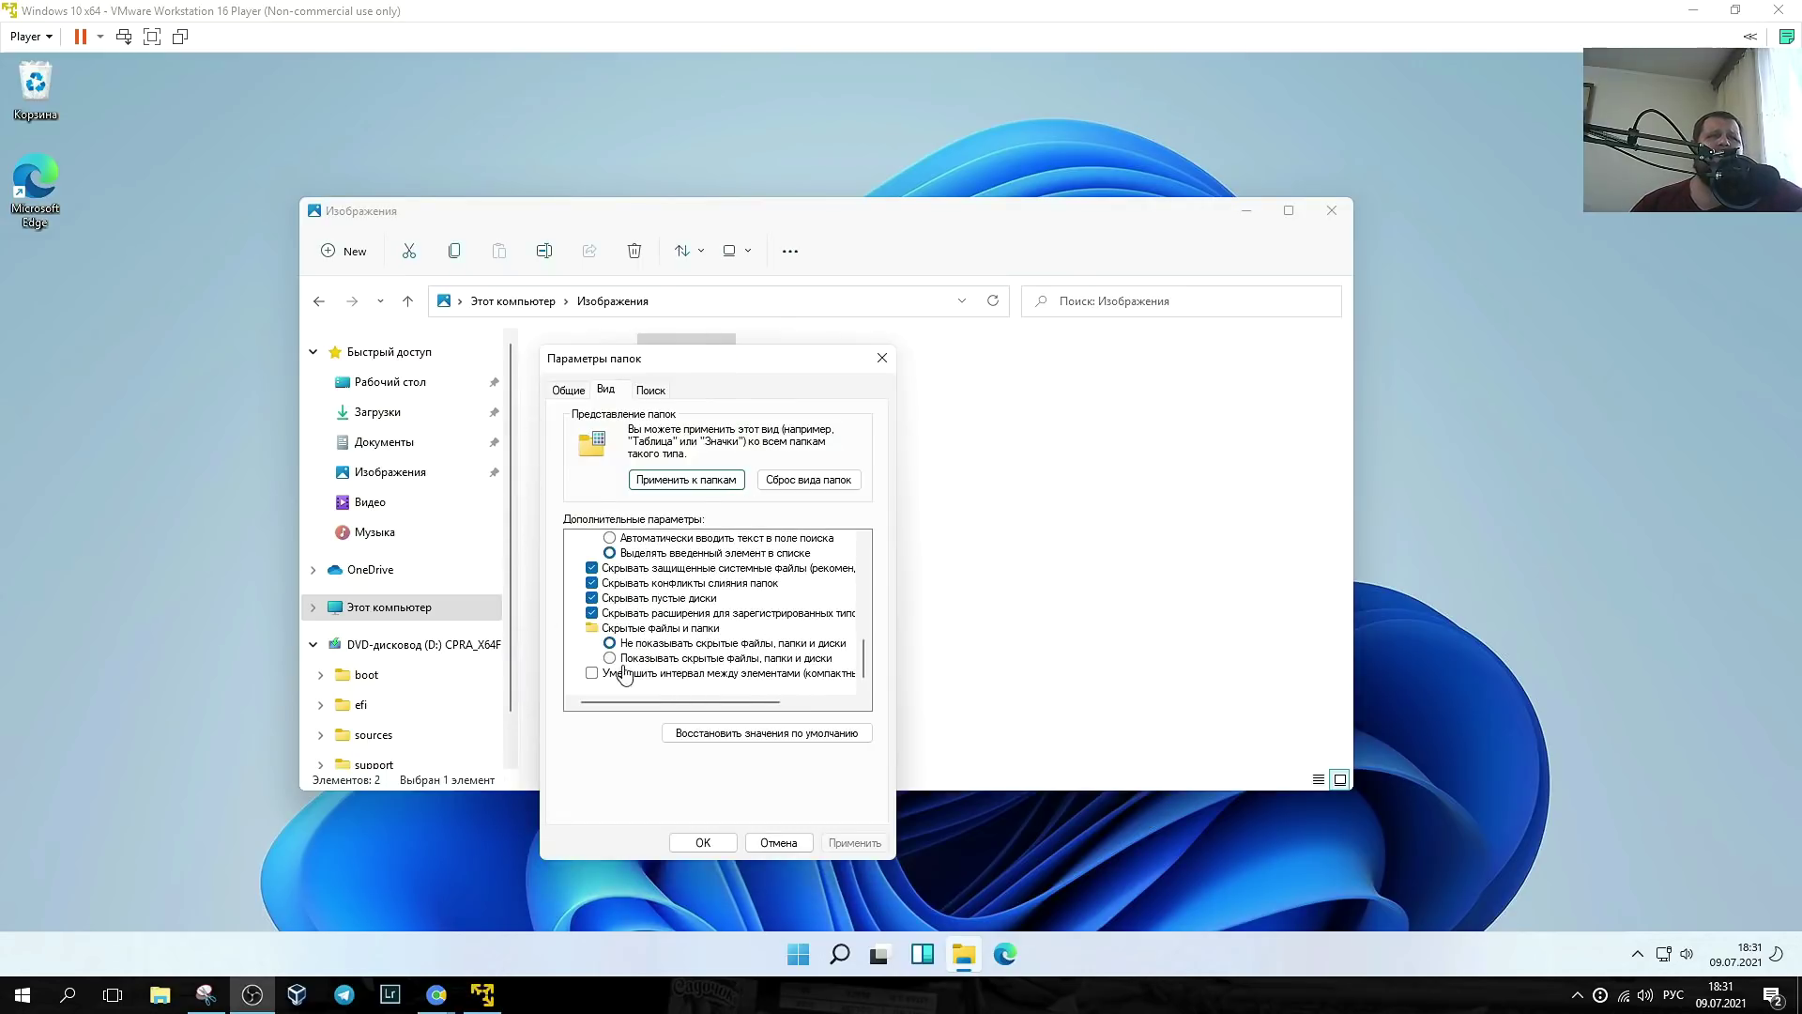
pyautogui.moveTo(704, 360); pyautogui.dragTo(608, 243)
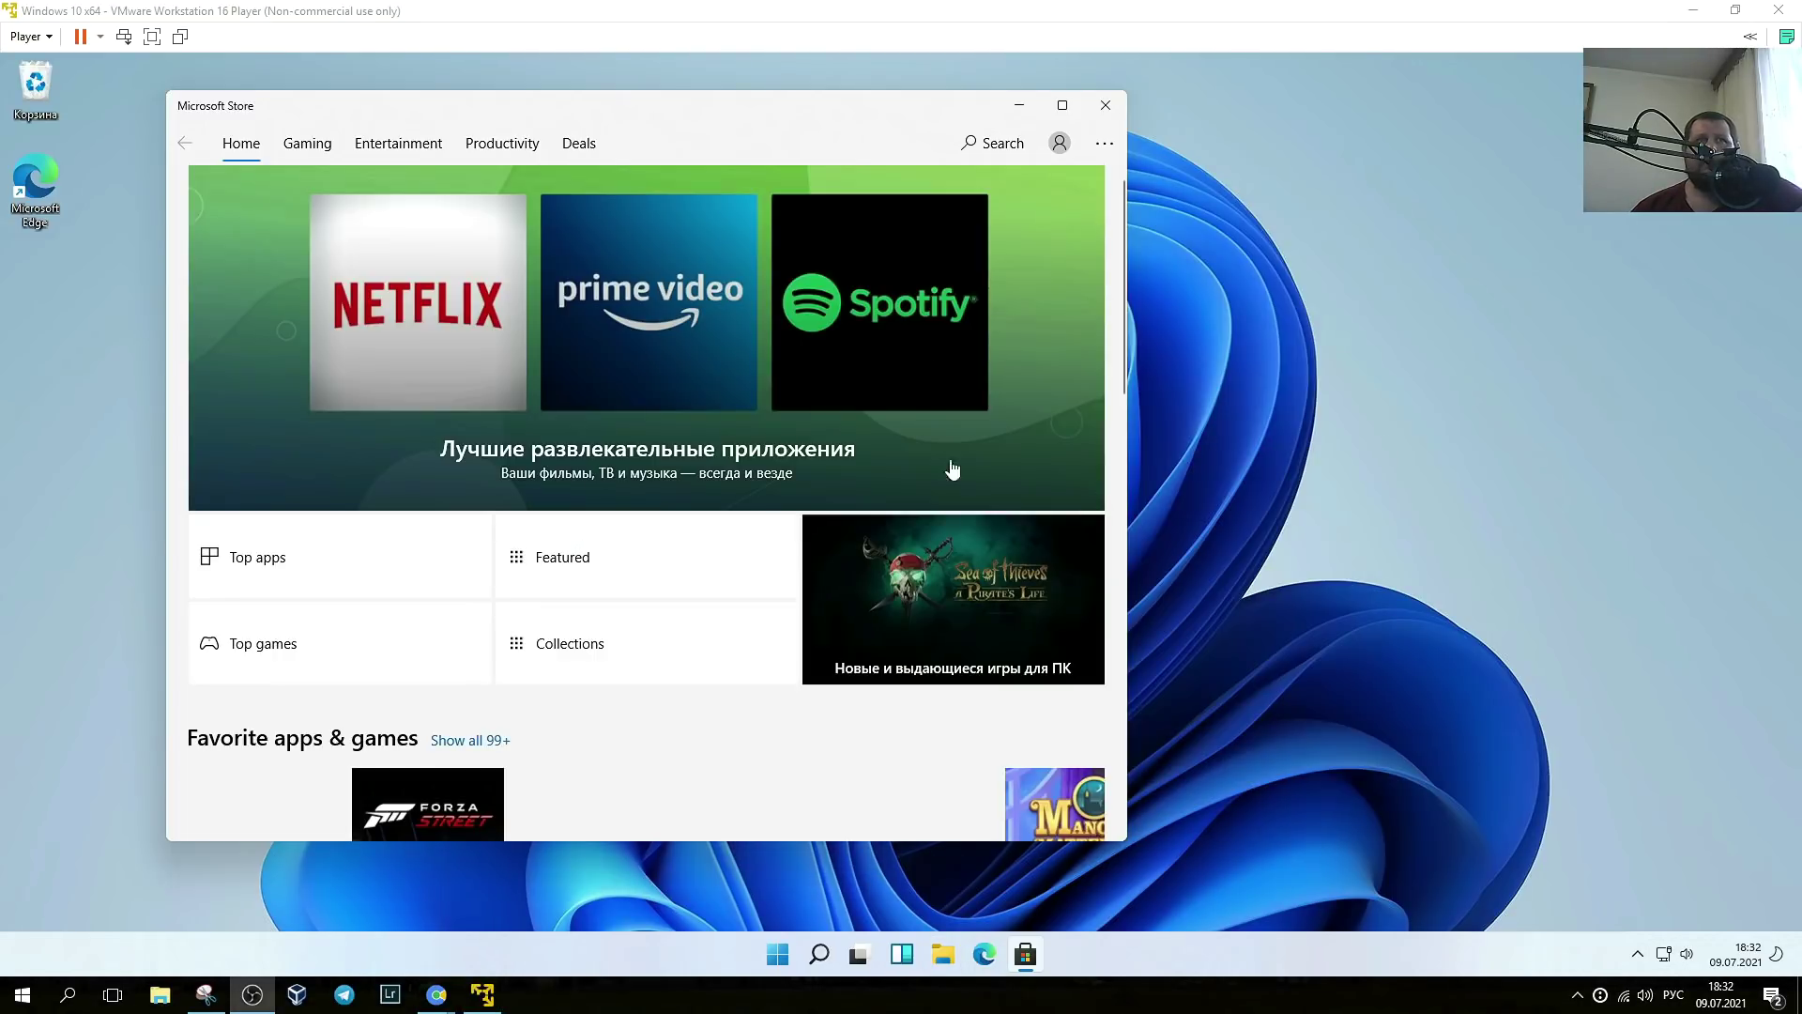
# - Maximize Microsoft Store, then go back to the obs search results and scroll through them
pyautogui.click(1046, 93)
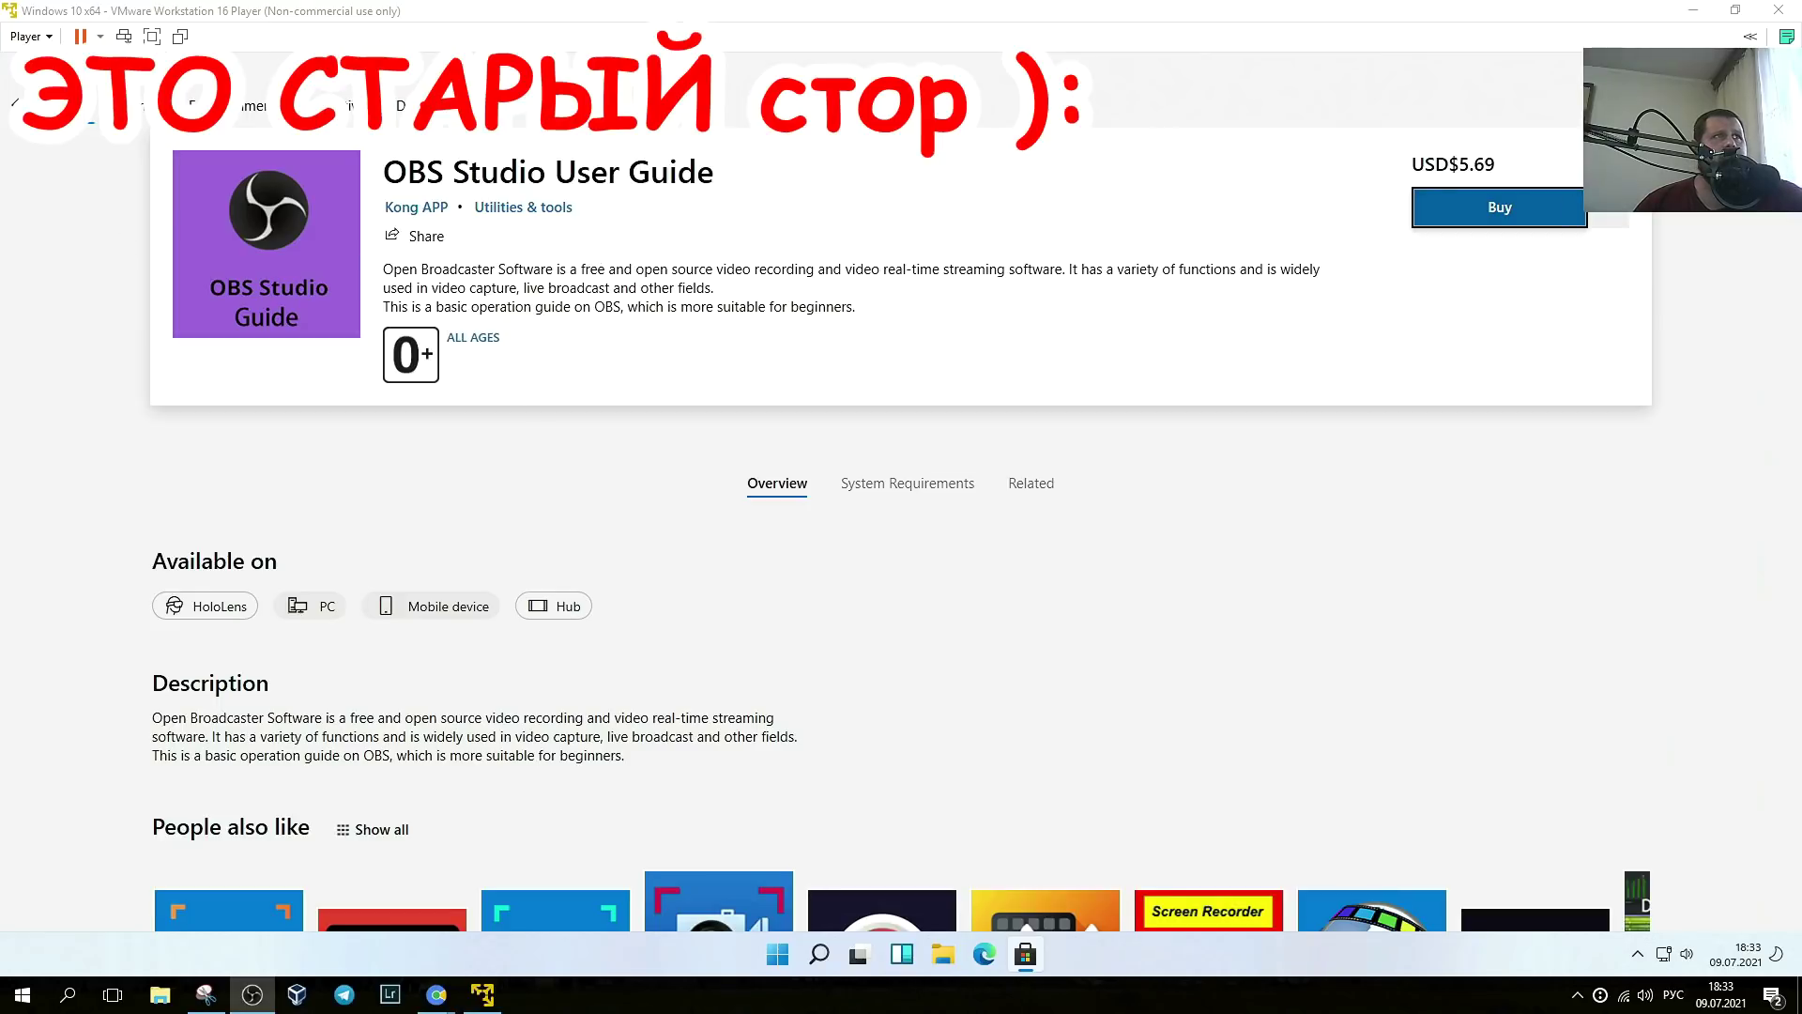
pyautogui.hotkey('alt', 'Tab')
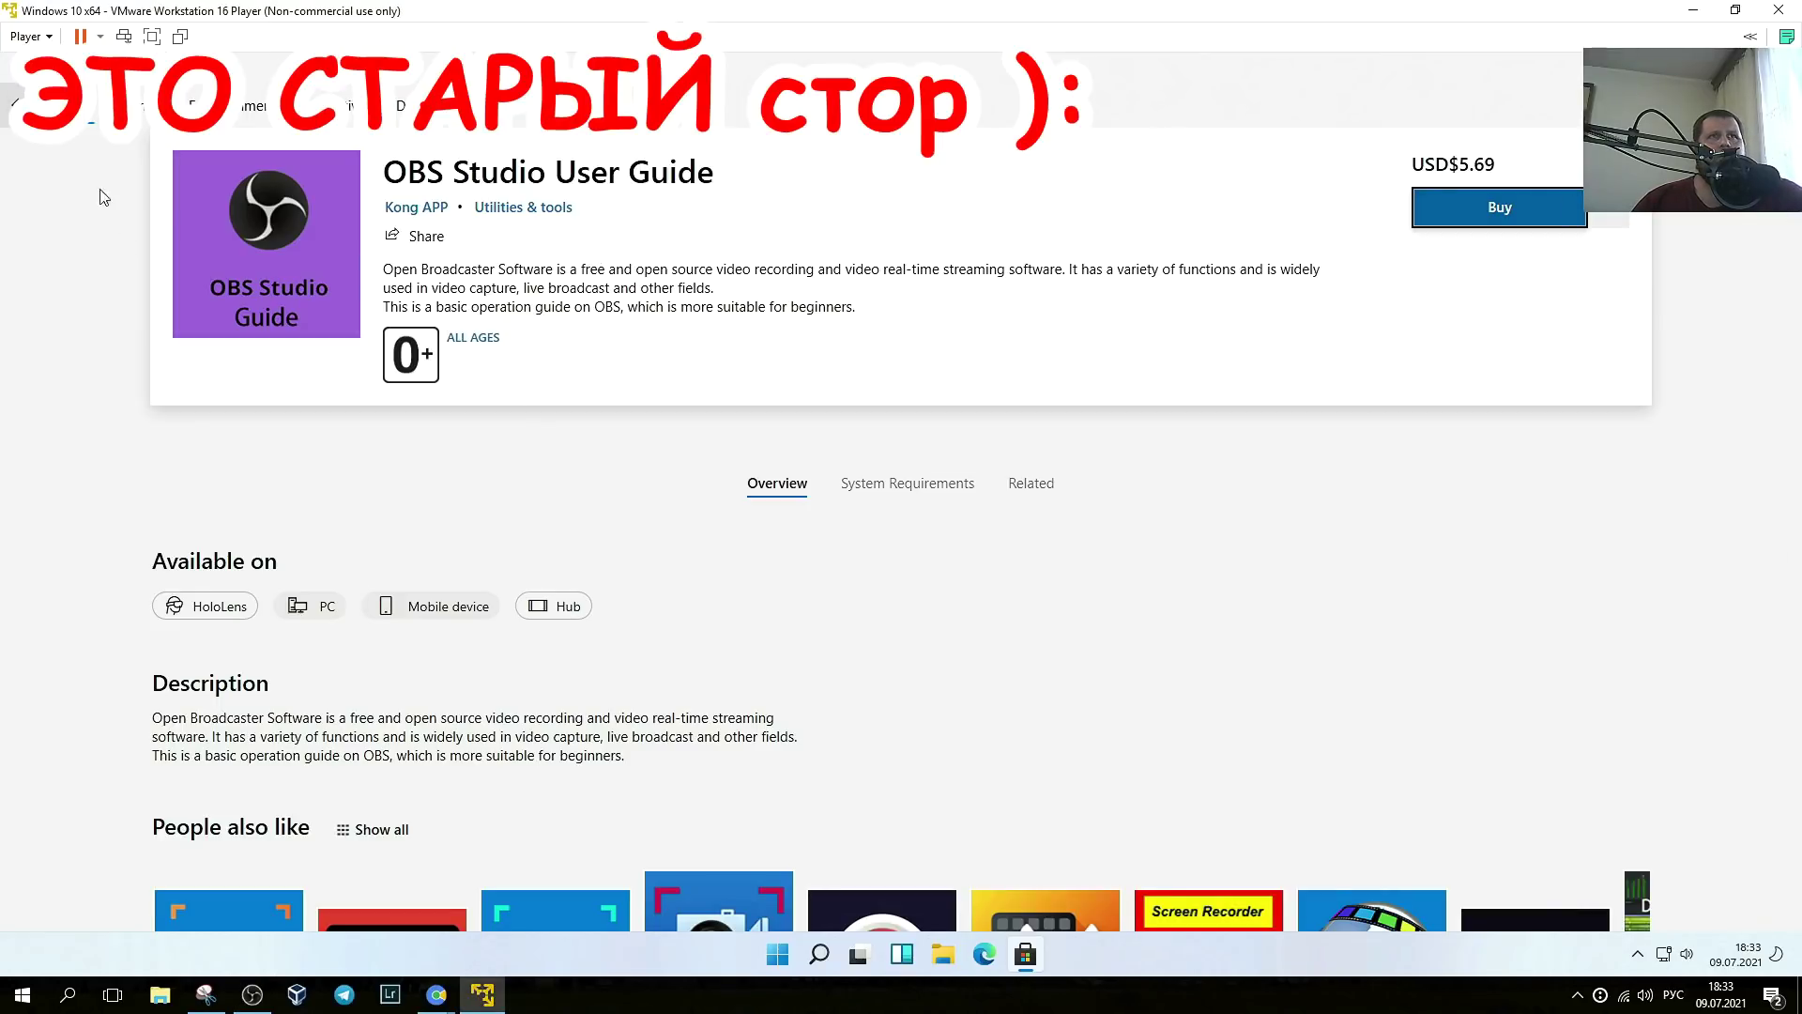
pyautogui.click(13, 105)
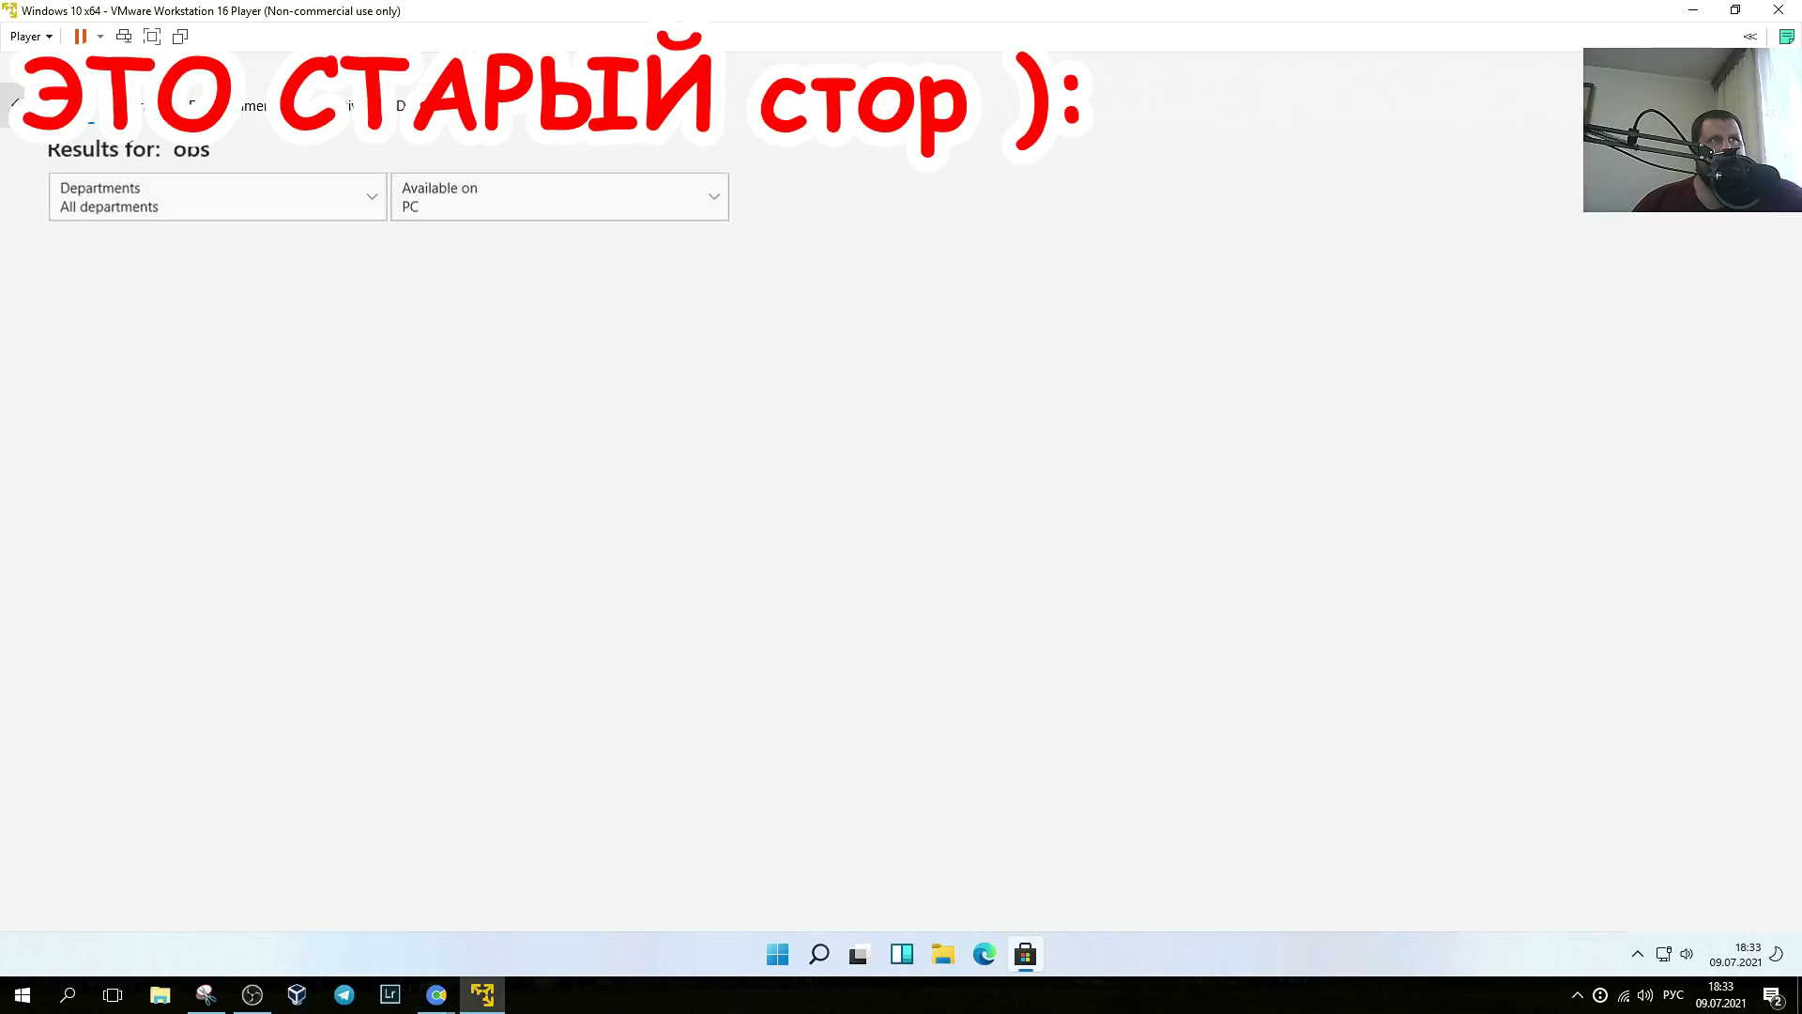
pyautogui.scroll(-3, 1203, 723)
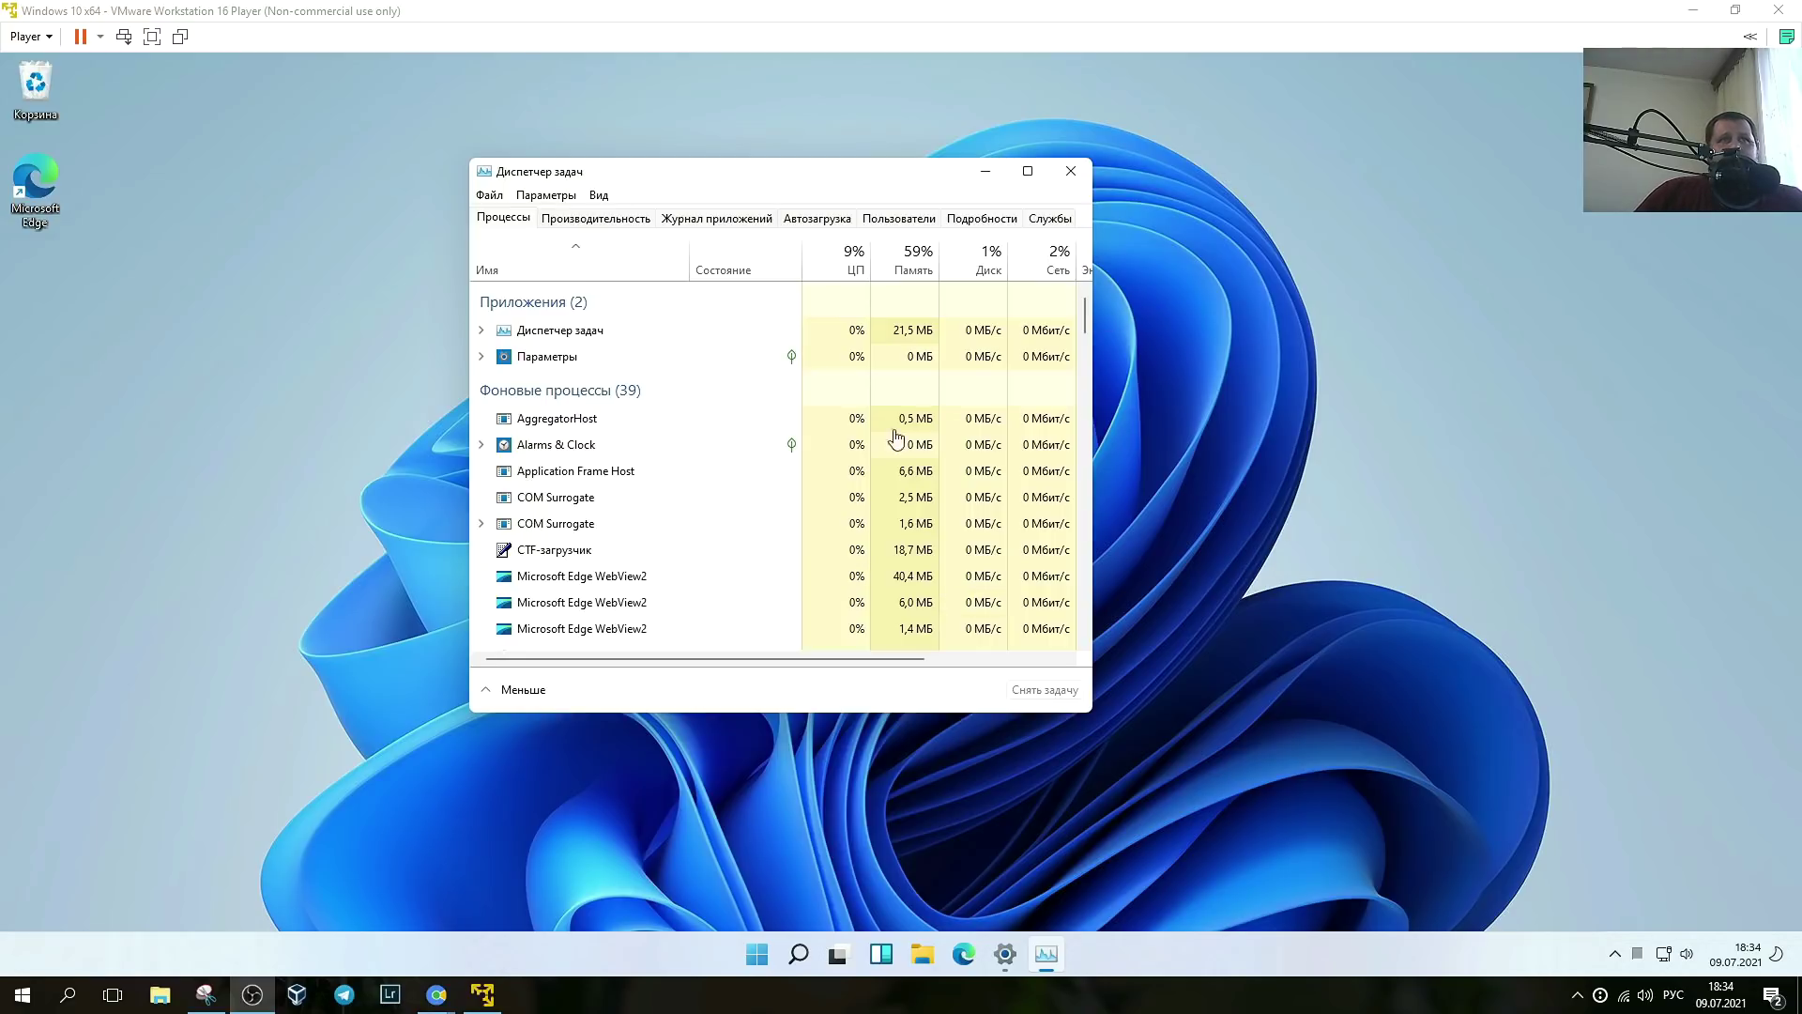
# - Scroll Task Manager's process list down to Windows processes like Проводник and Системные прерывания
pyautogui.moveTo(1085, 323); pyautogui.dragTo(1085, 447)
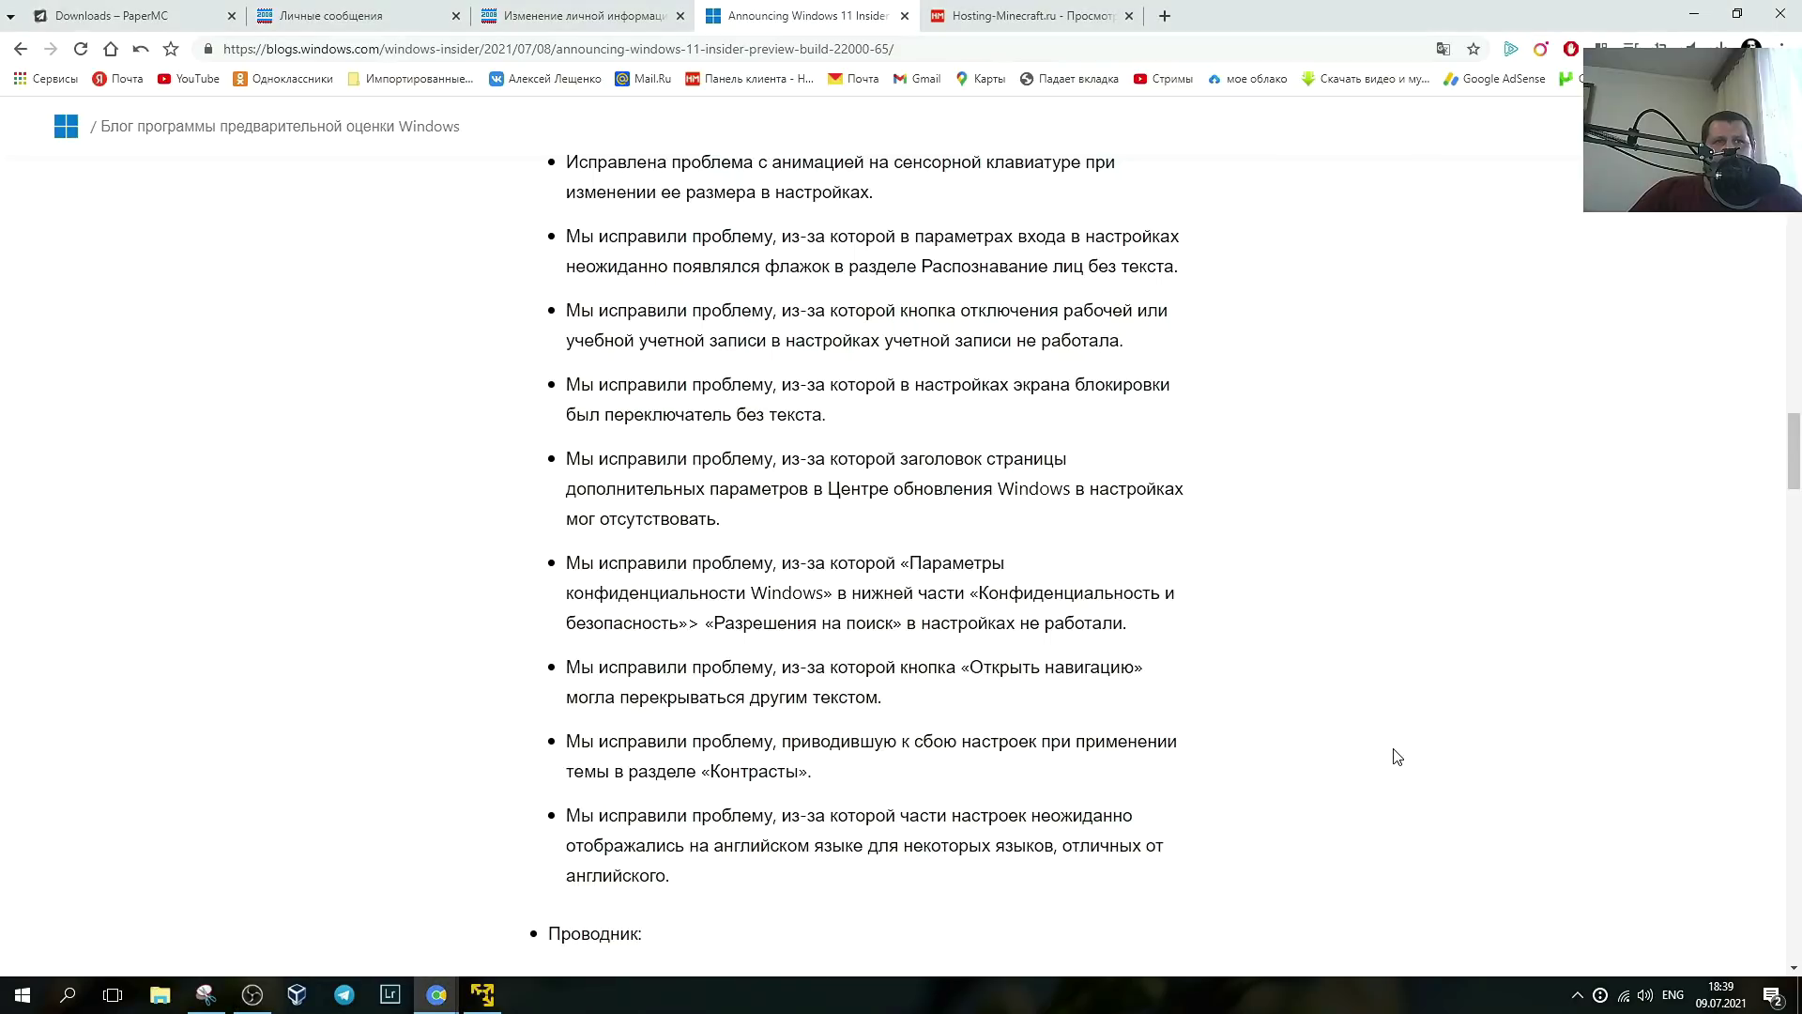
pyautogui.scroll(-4, 1243, 732)
# - Read through the build 22000.65 post's fixes and known issues, then switch back to the VMware window
pyautogui.scroll(20, 1256, 773)
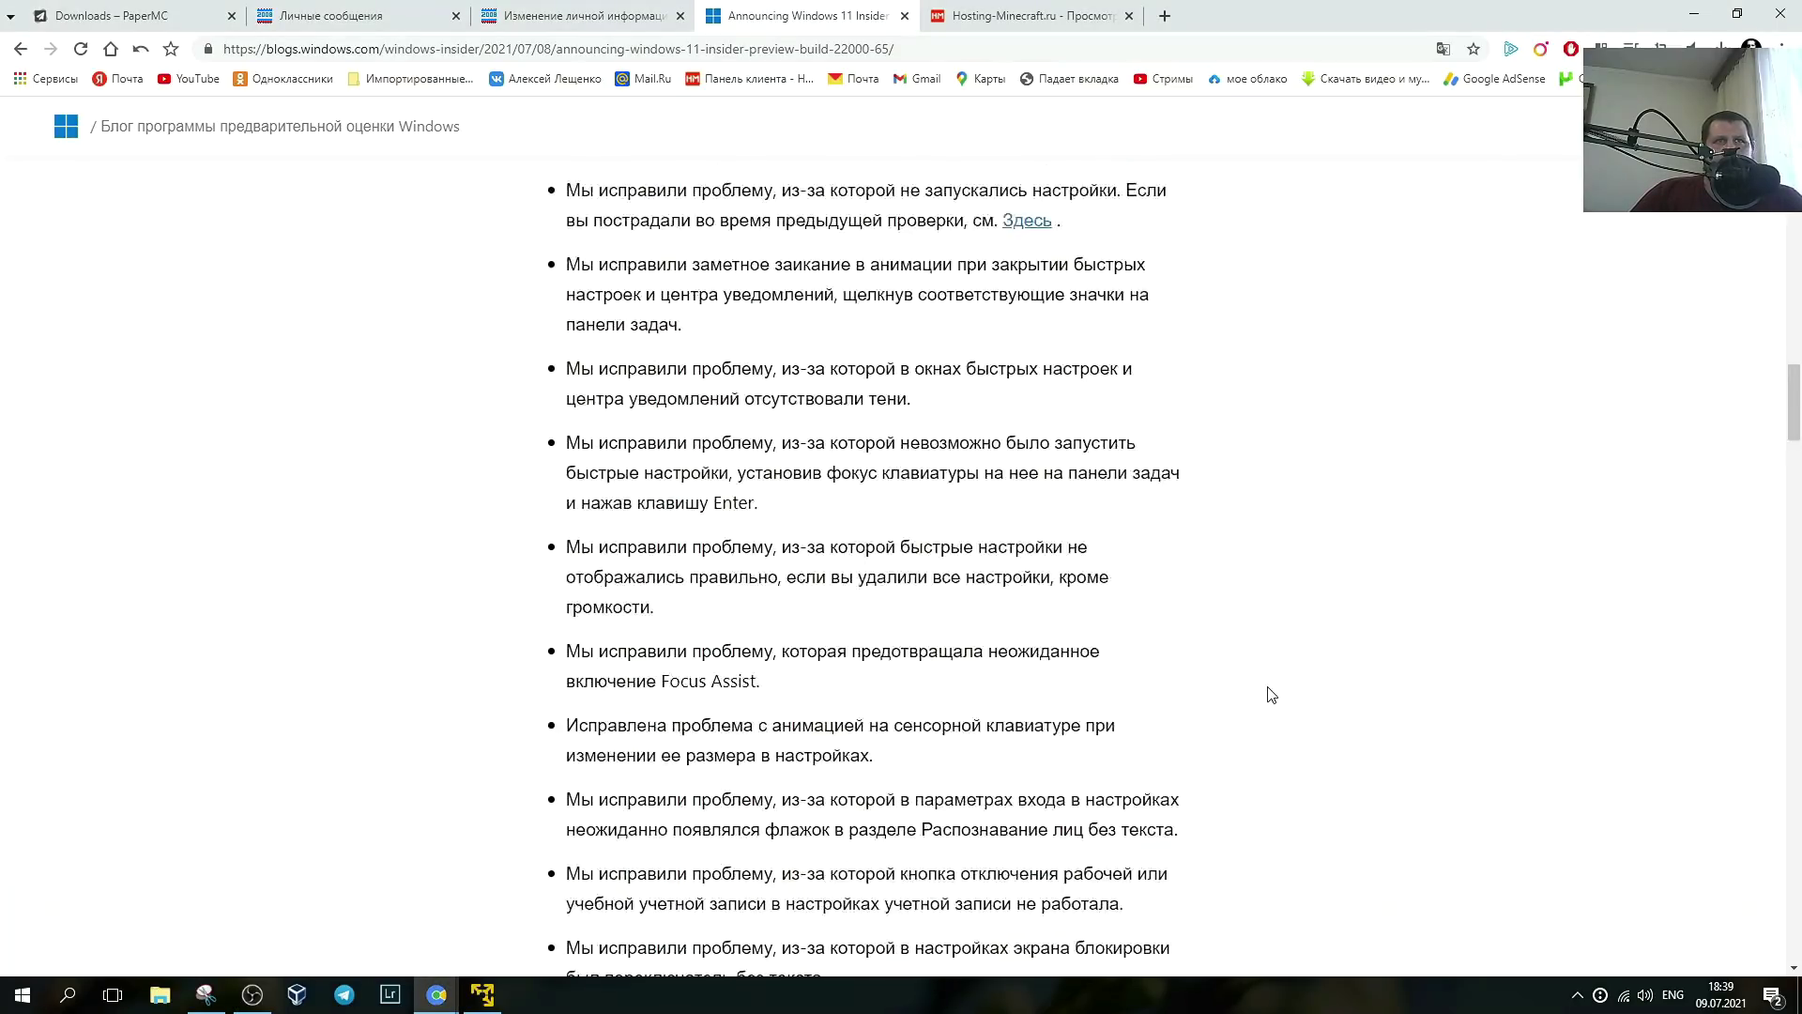
pyautogui.scroll(-17, 1310, 704)
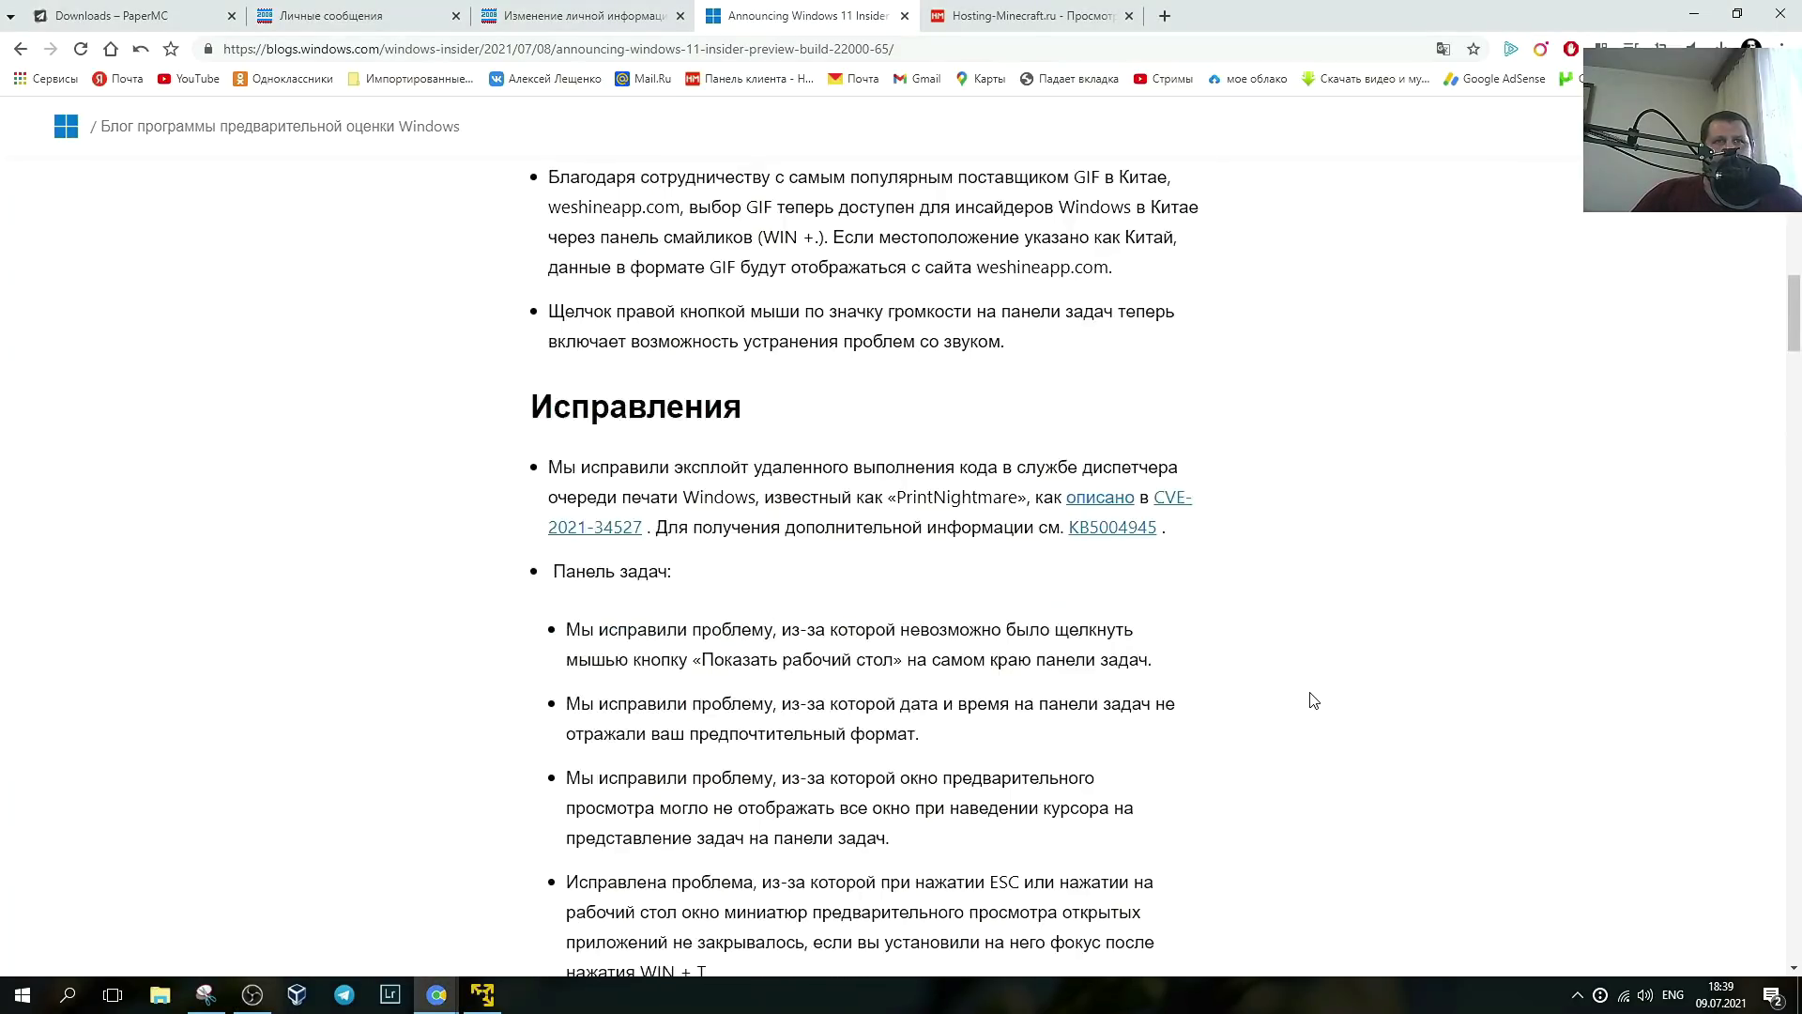
pyautogui.scroll(-18, 1314, 700)
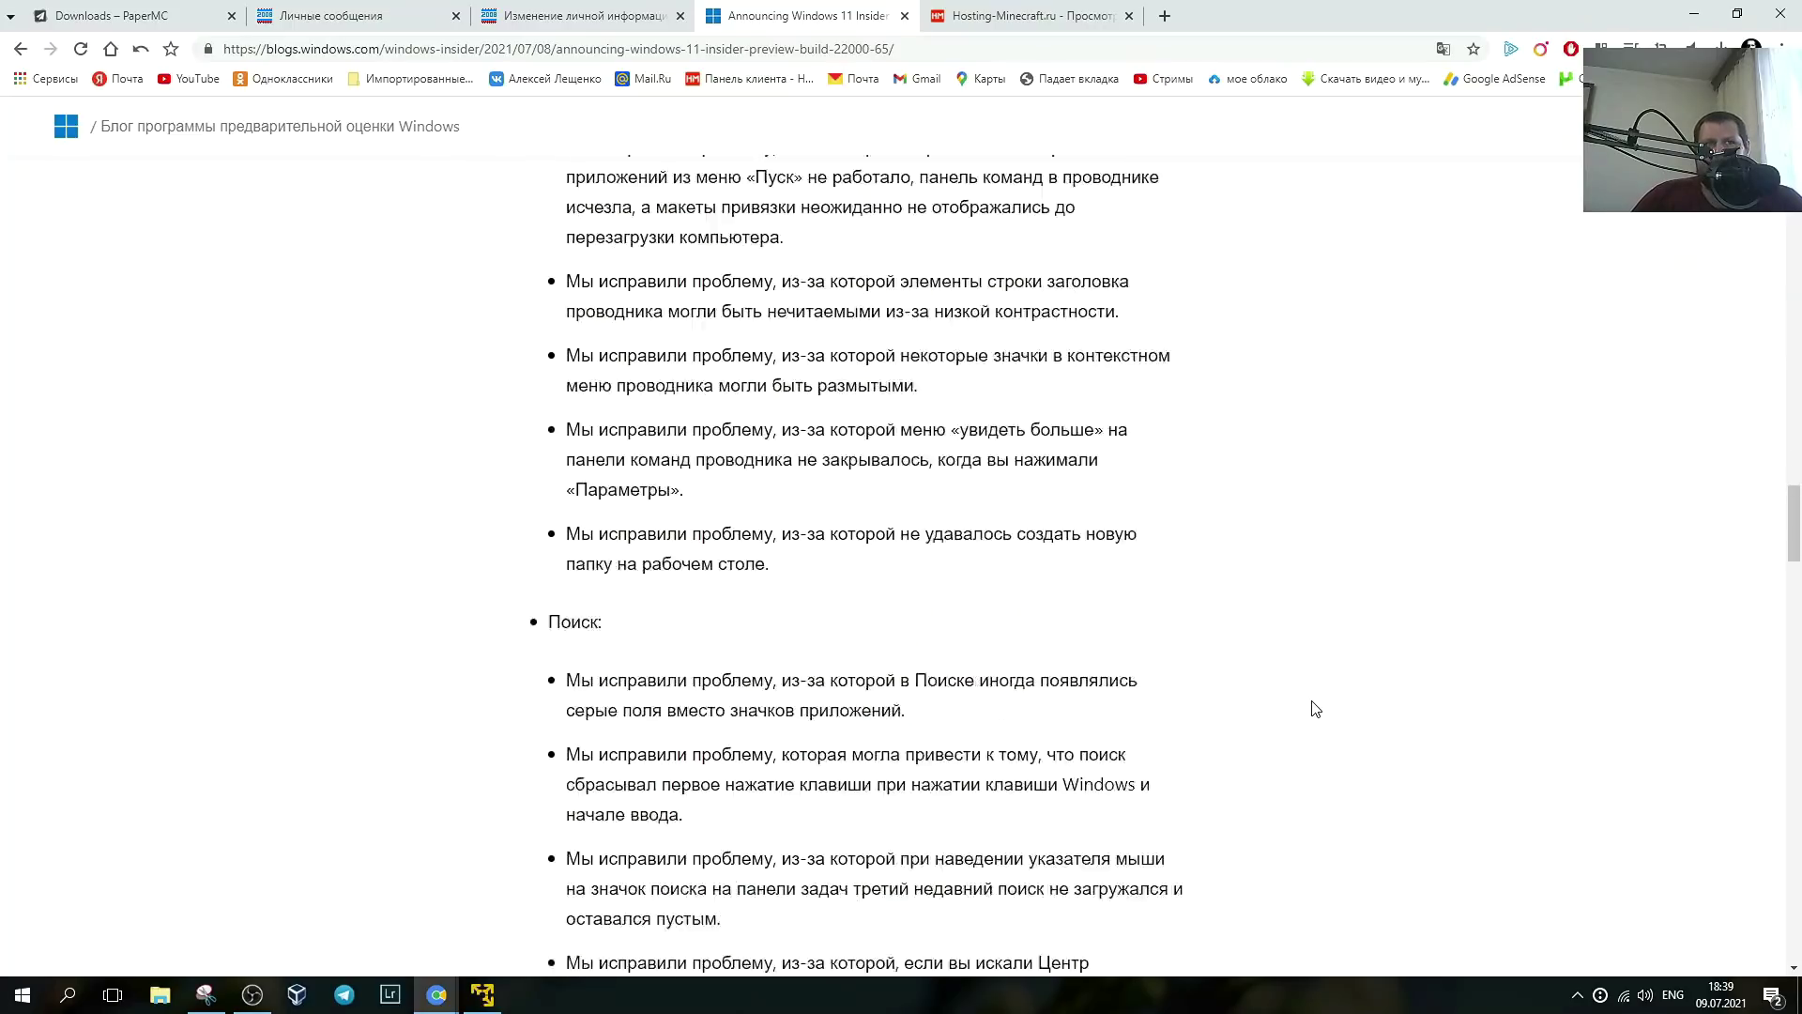
pyautogui.scroll(-7, 1292, 698)
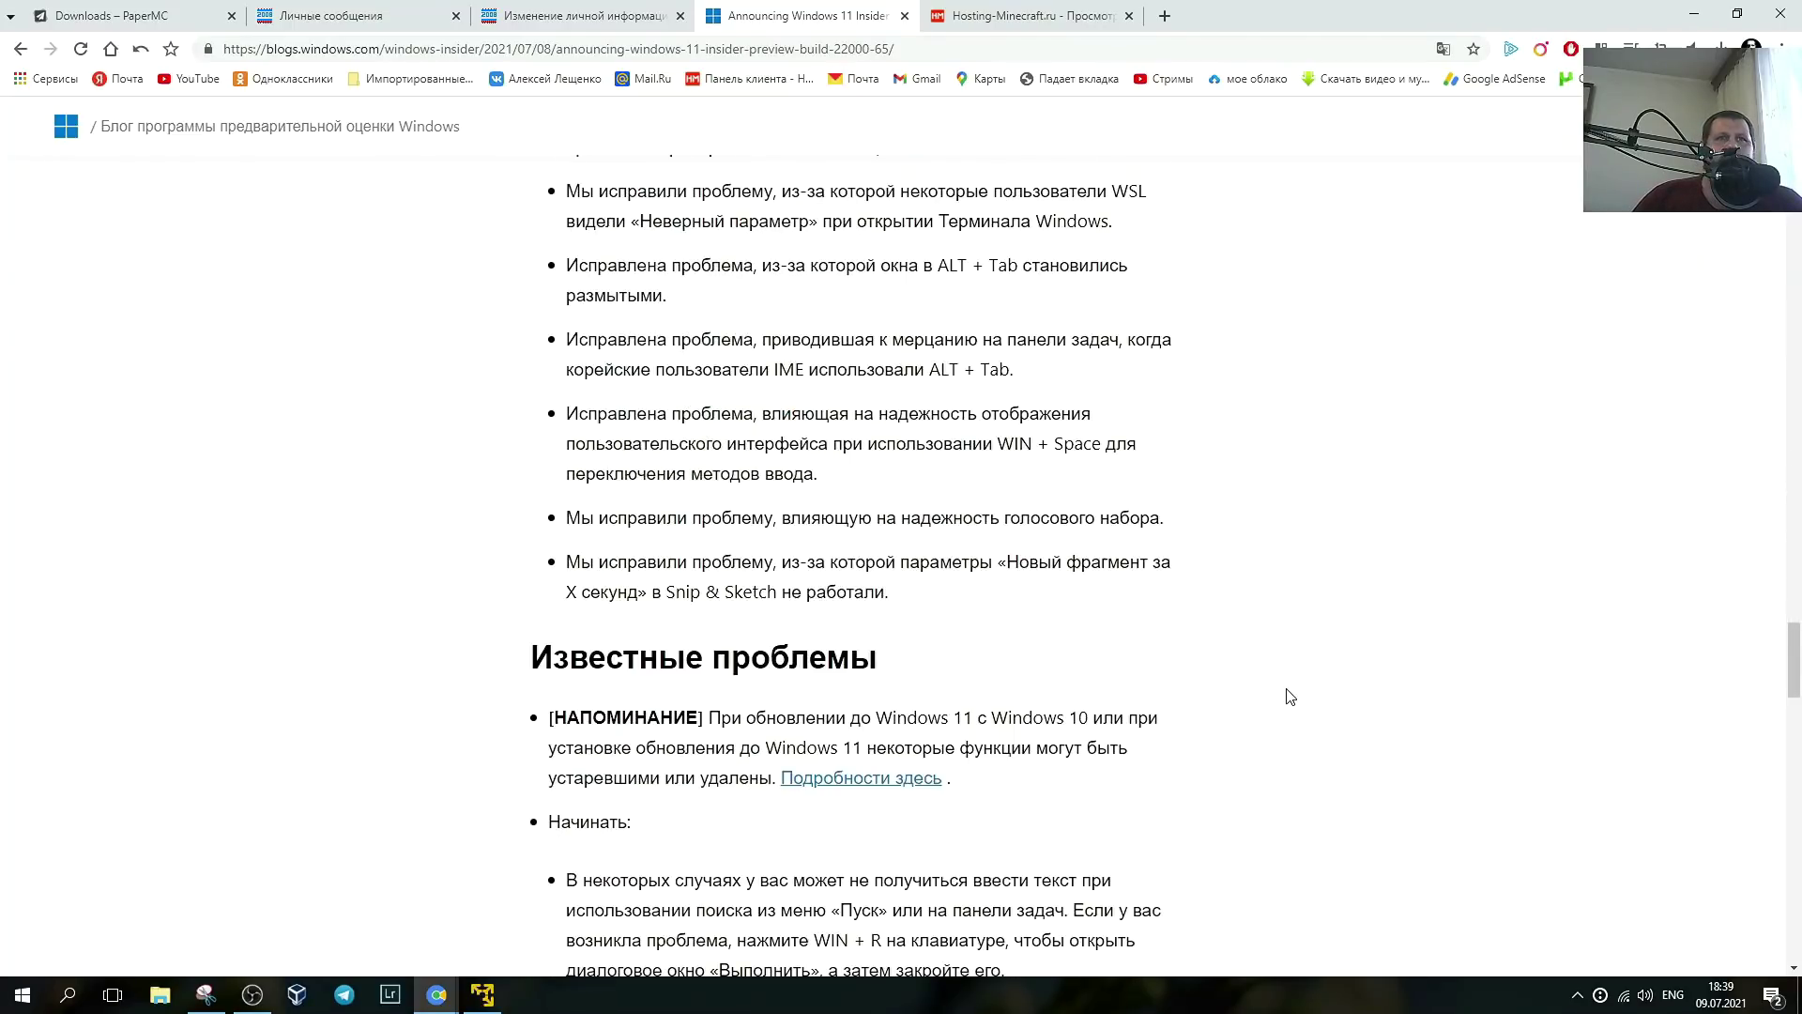
pyautogui.scroll(11, 1300, 699)
pyautogui.scroll(20, 1310, 700)
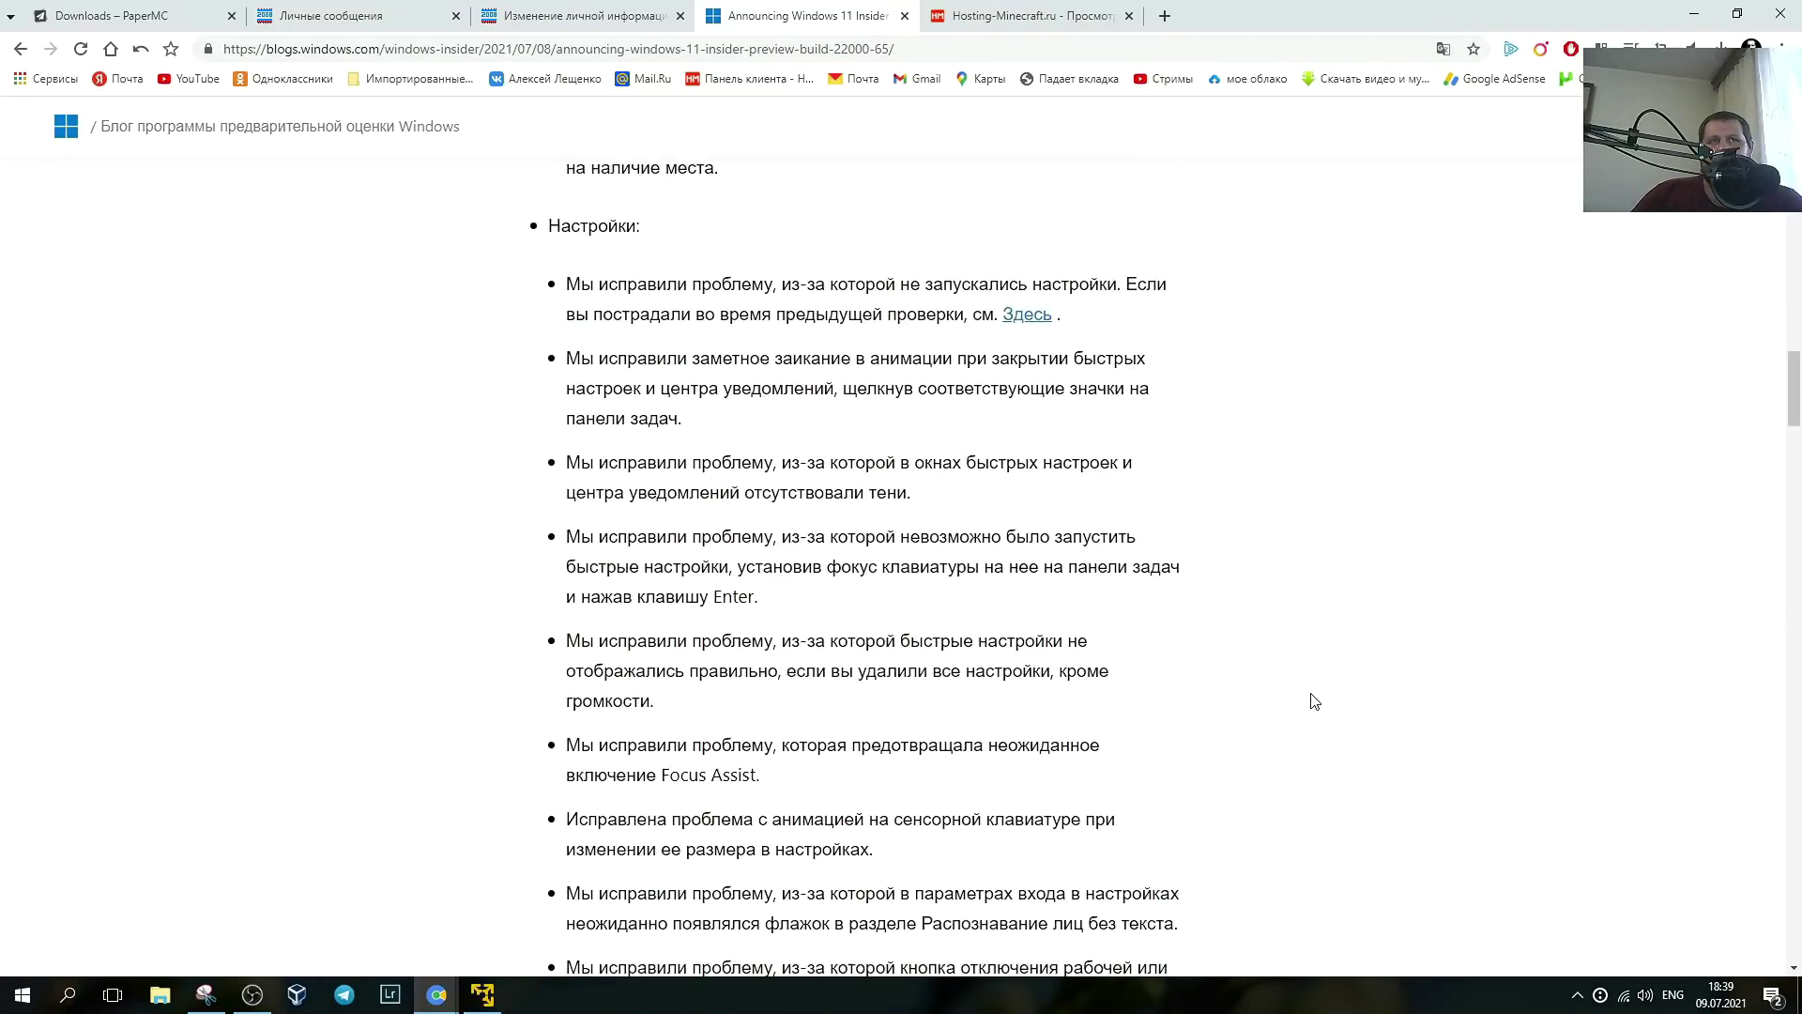
pyautogui.scroll(20, 1318, 727)
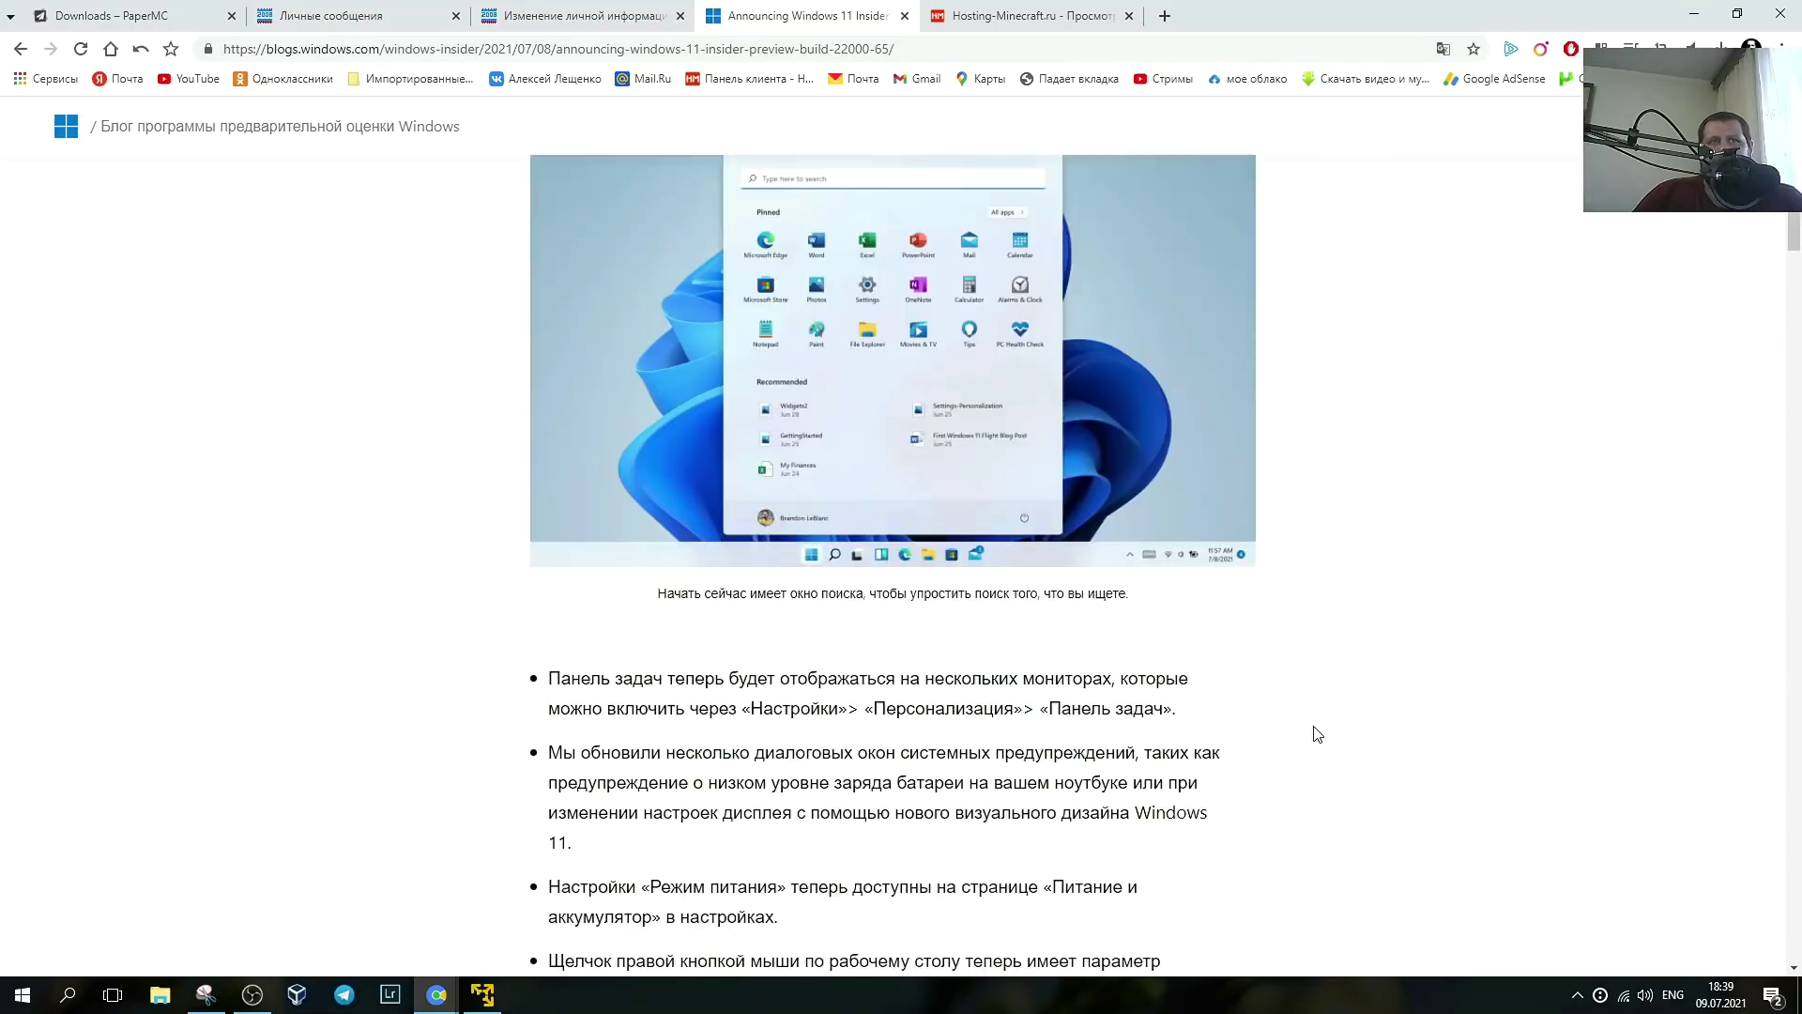
pyautogui.scroll(-20, 1314, 741)
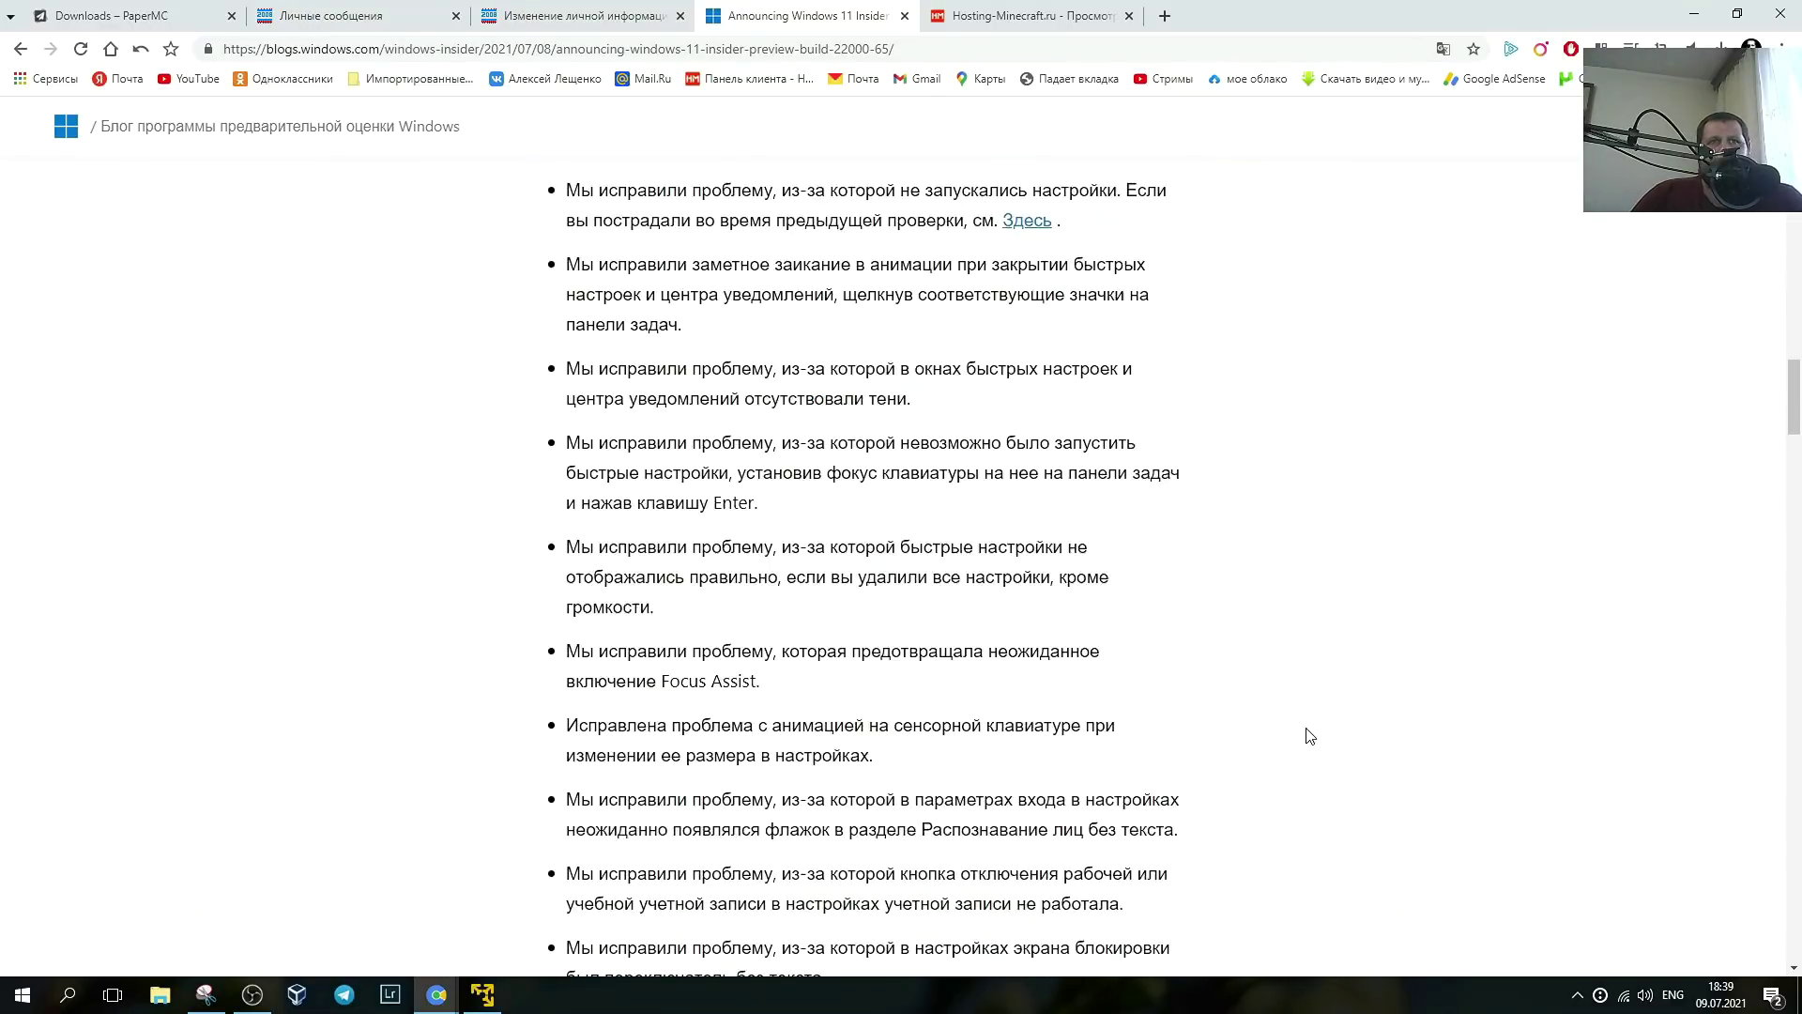
pyautogui.scroll(-20, 1295, 733)
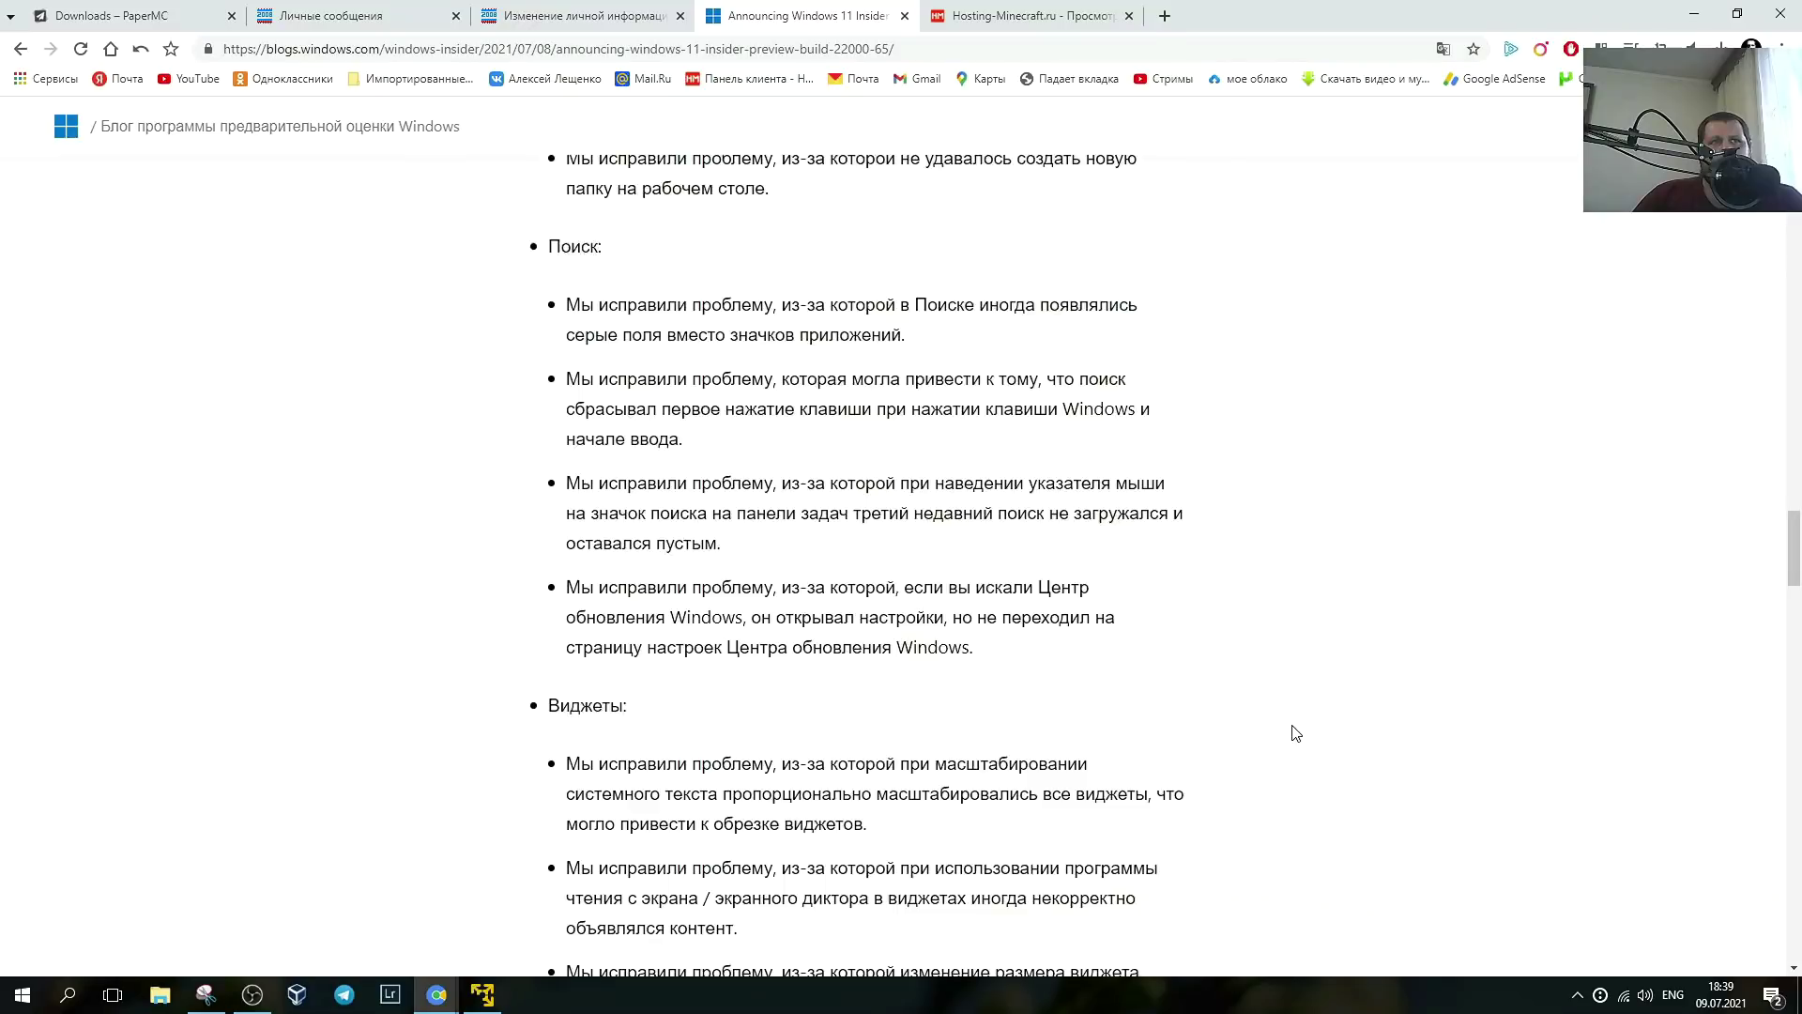
pyautogui.scroll(-20, 1160, 618)
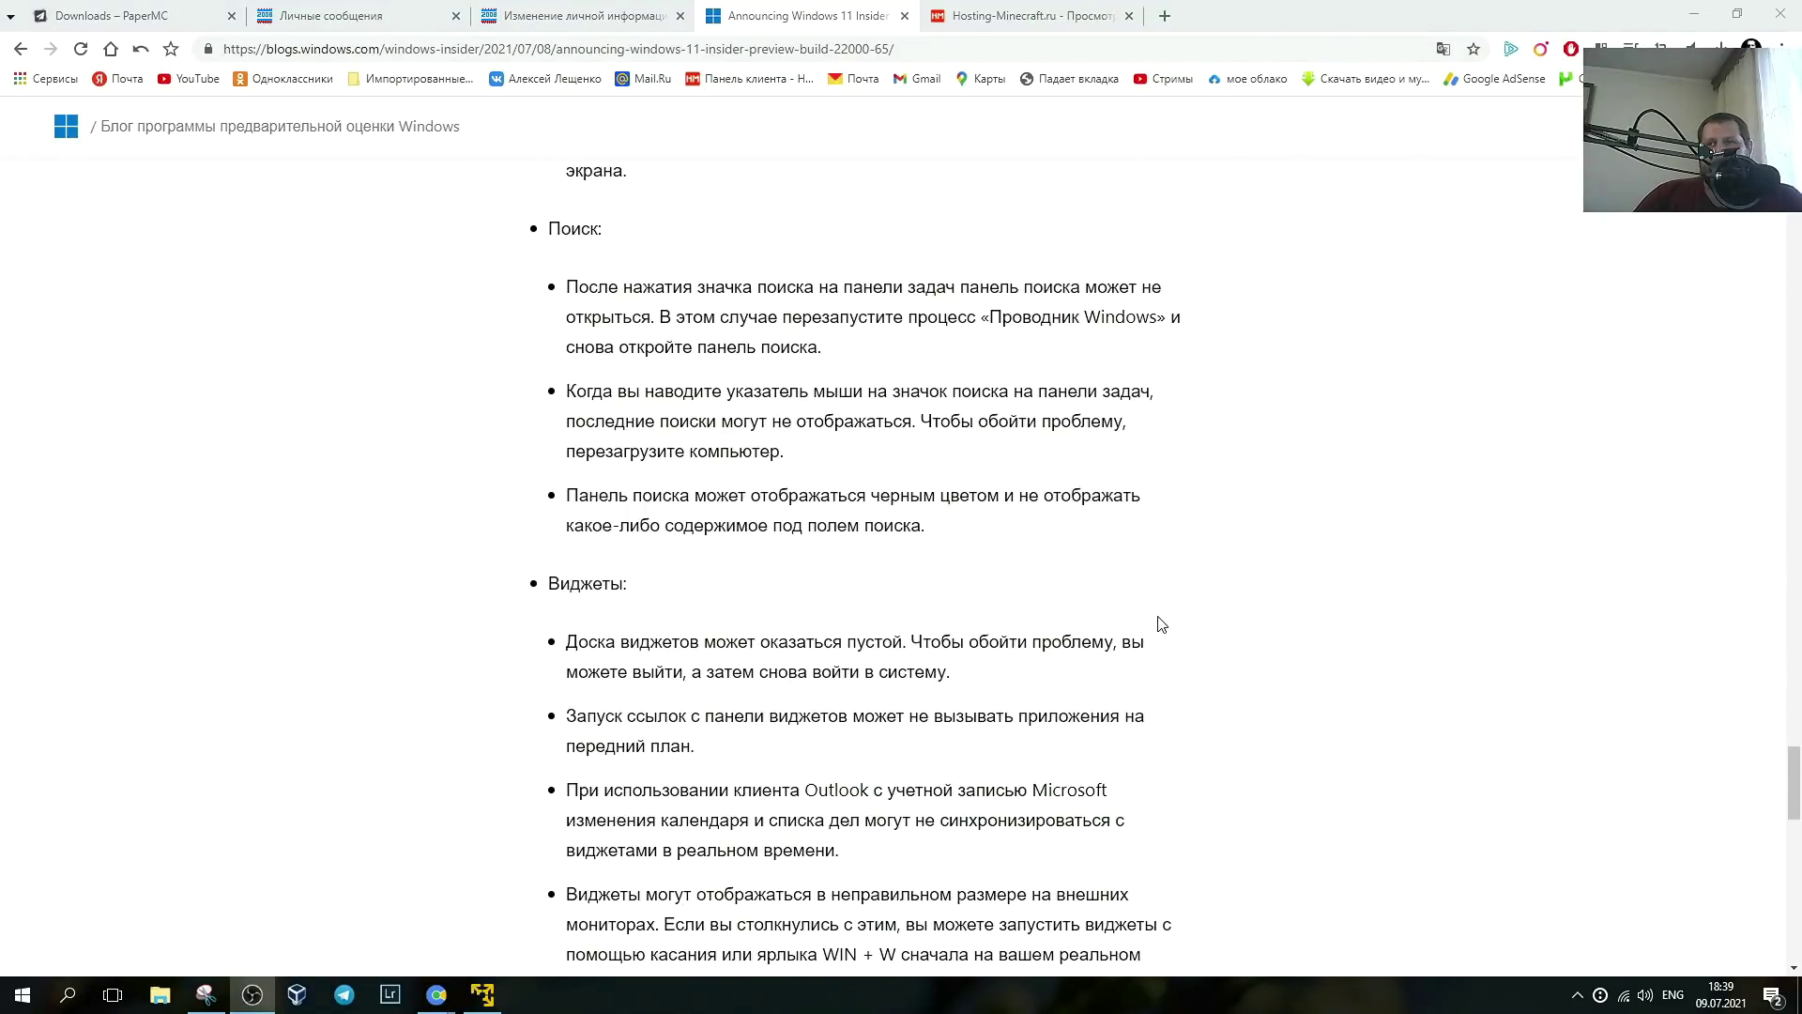
pyautogui.scroll(-4, 1160, 624)
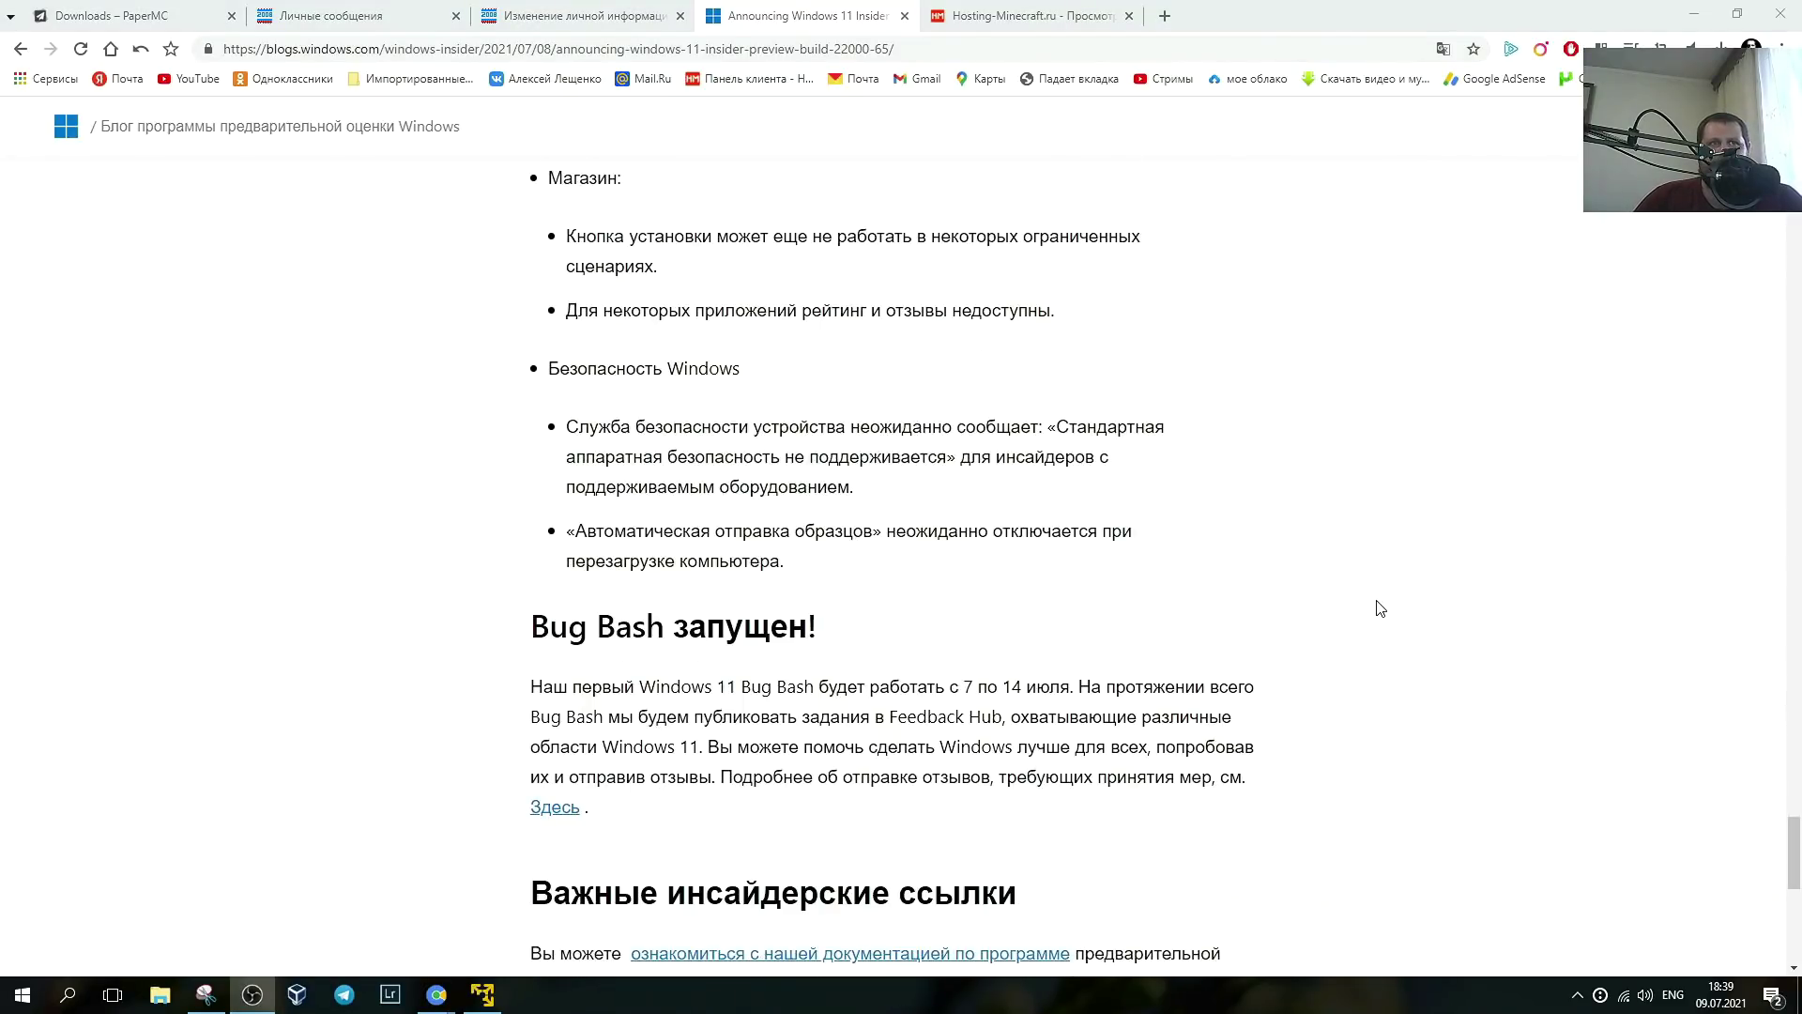
pyautogui.scroll(-5, 1380, 607)
pyautogui.scroll(20, 1508, 458)
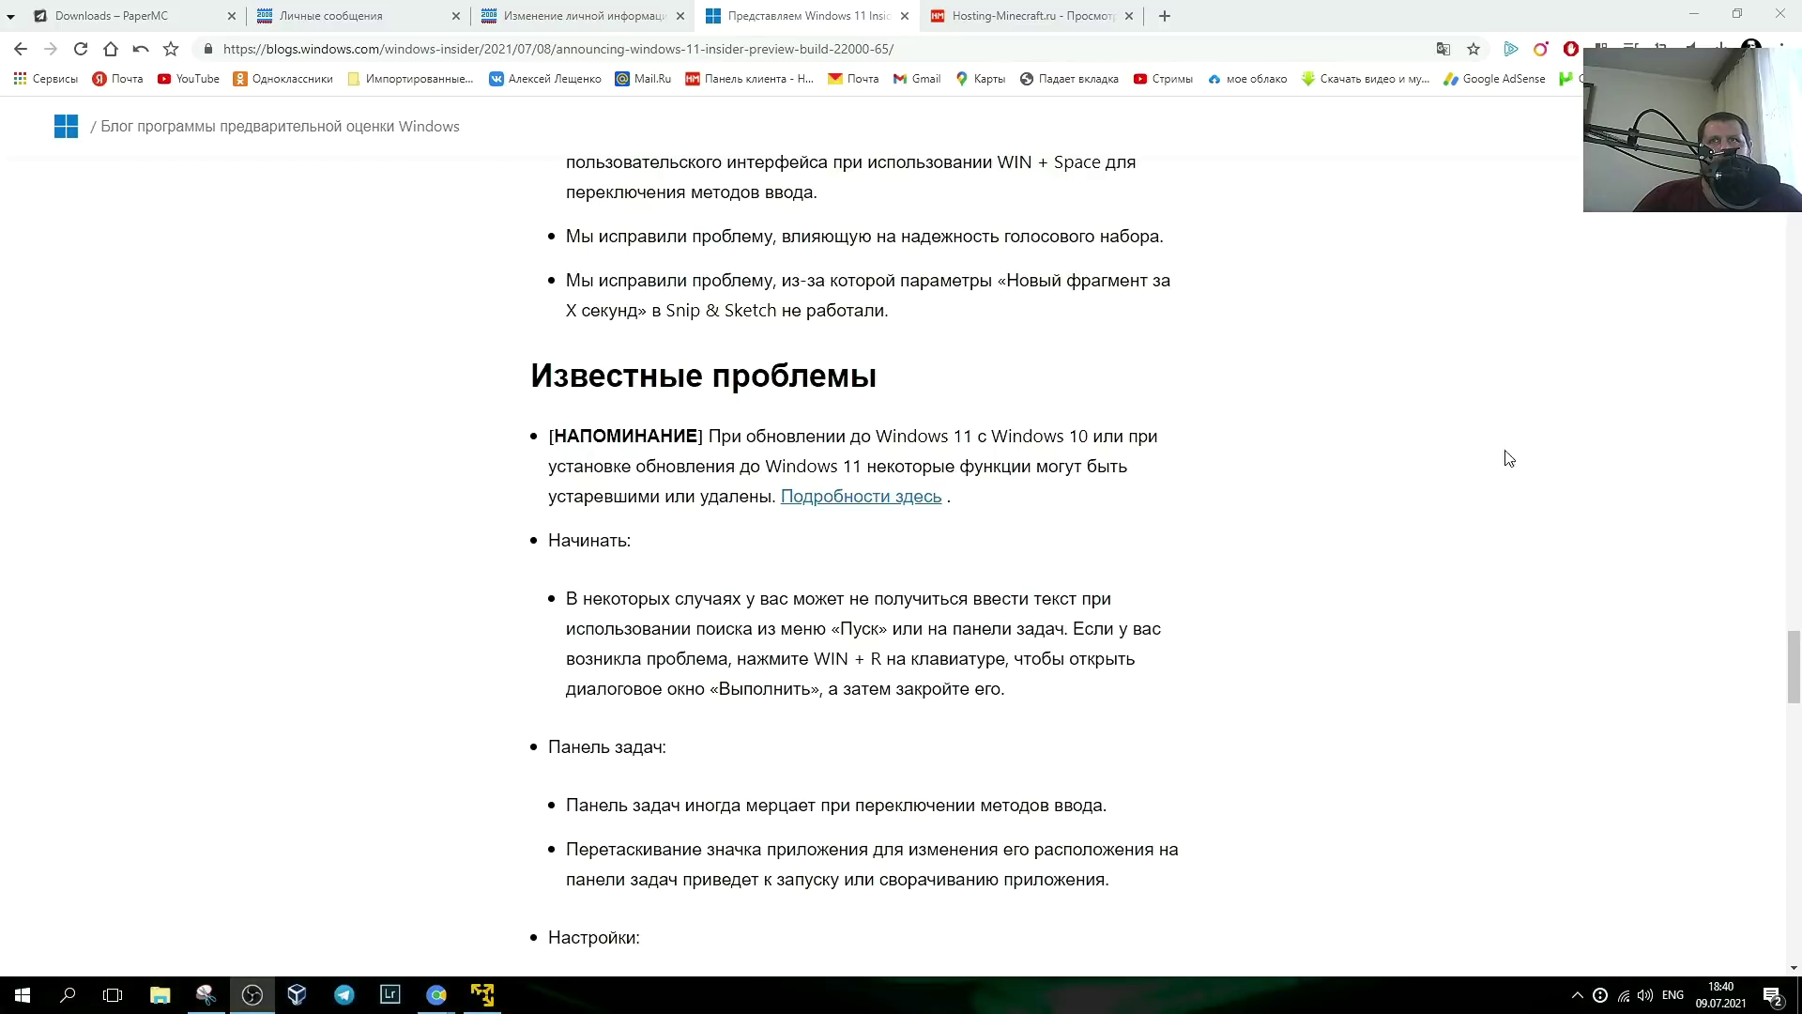
pyautogui.scroll(-20, 1778, 488)
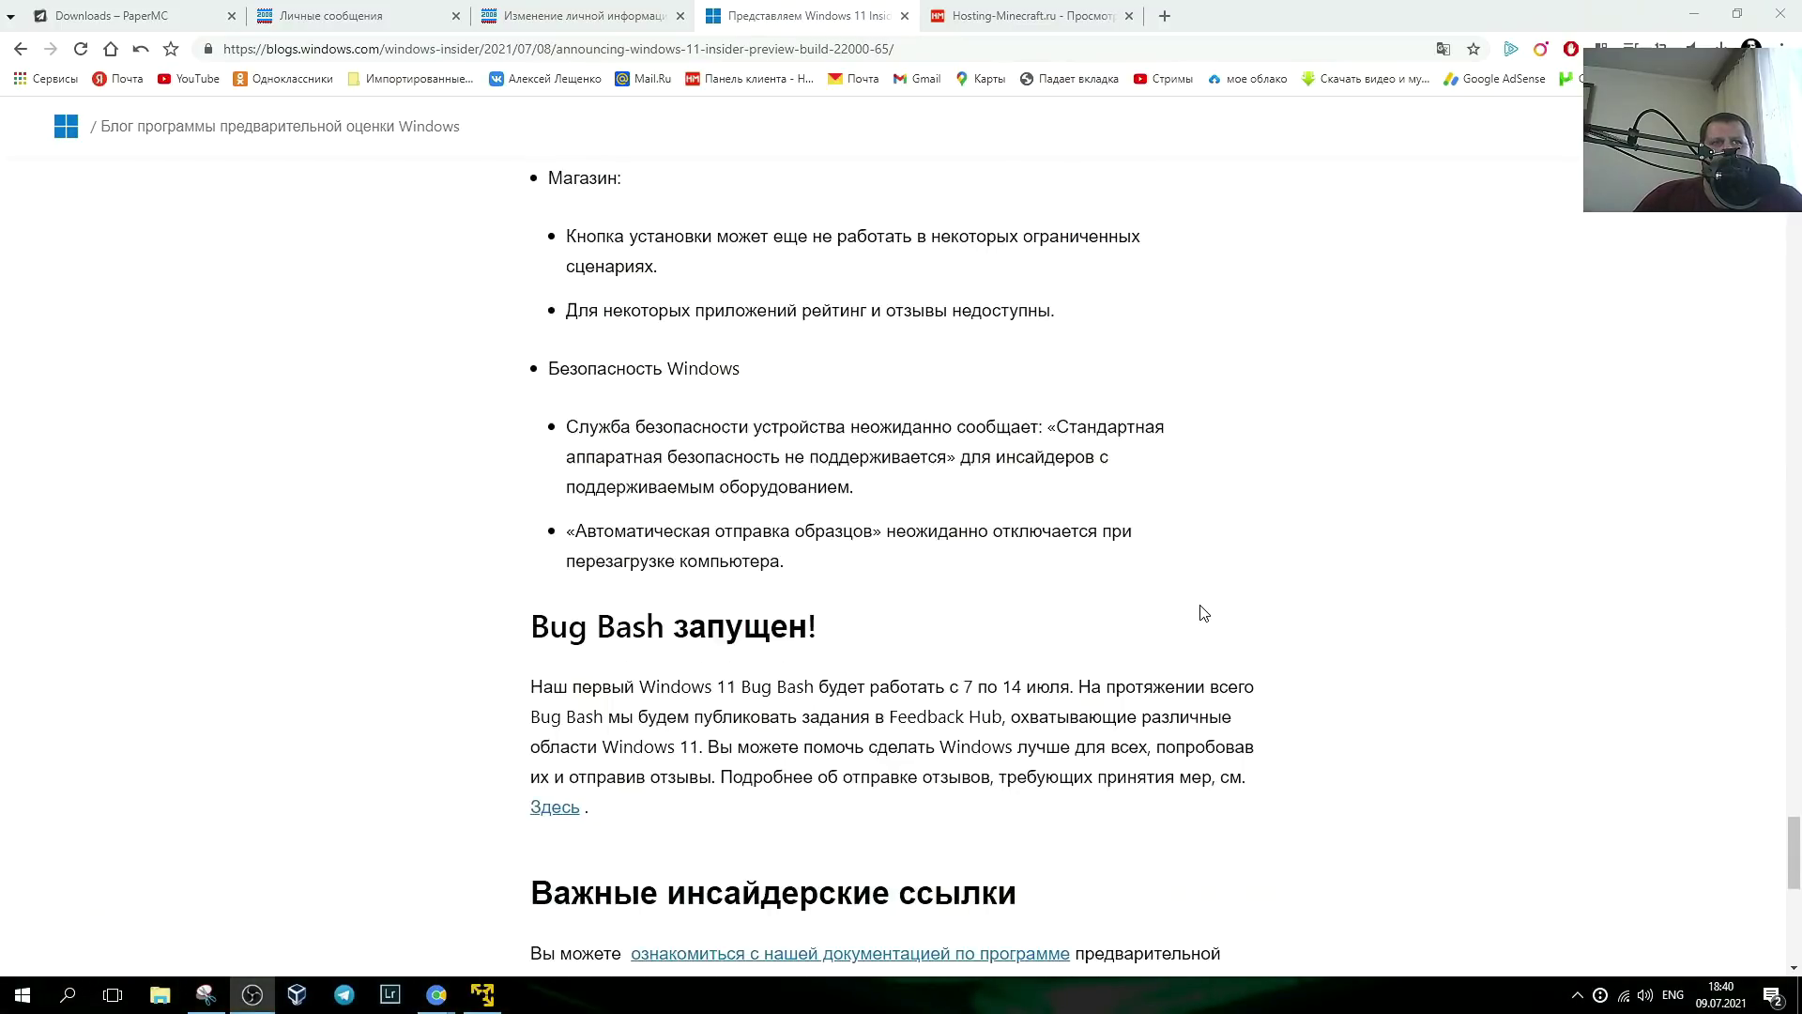
pyautogui.scroll(-1, 1202, 619)
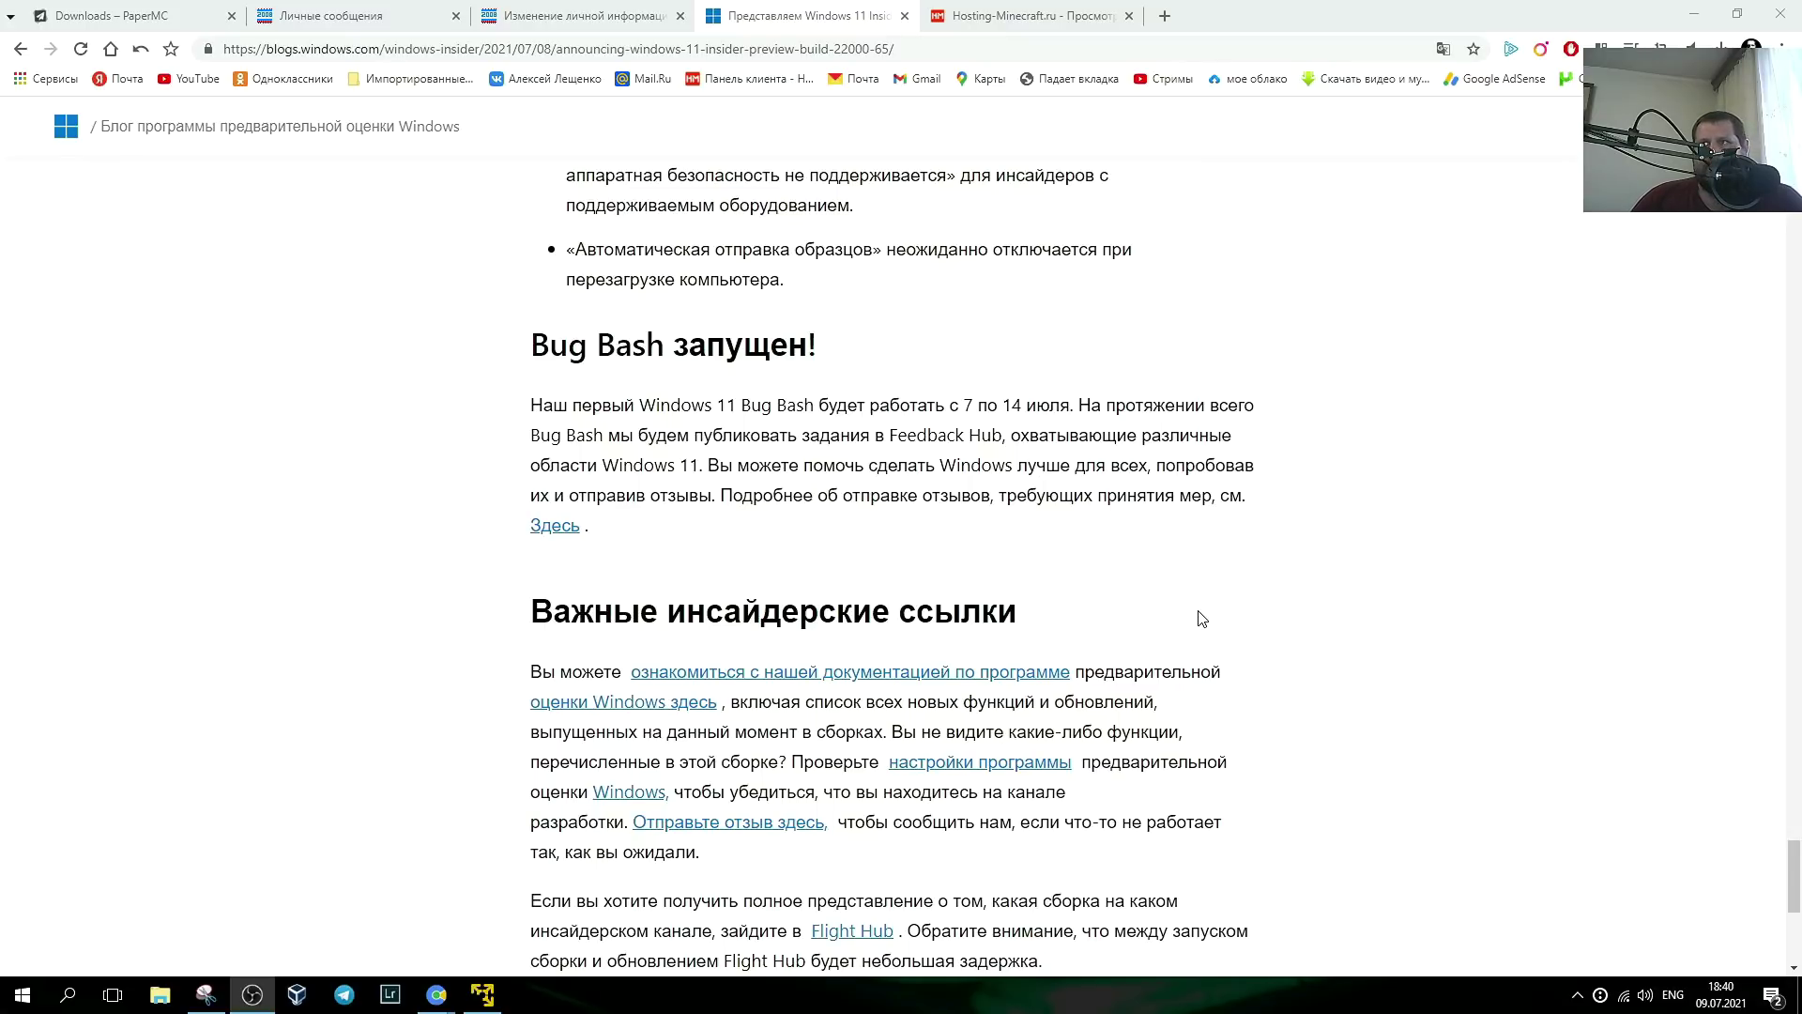
pyautogui.scroll(12, 1199, 616)
pyautogui.scroll(11, 1040, 605)
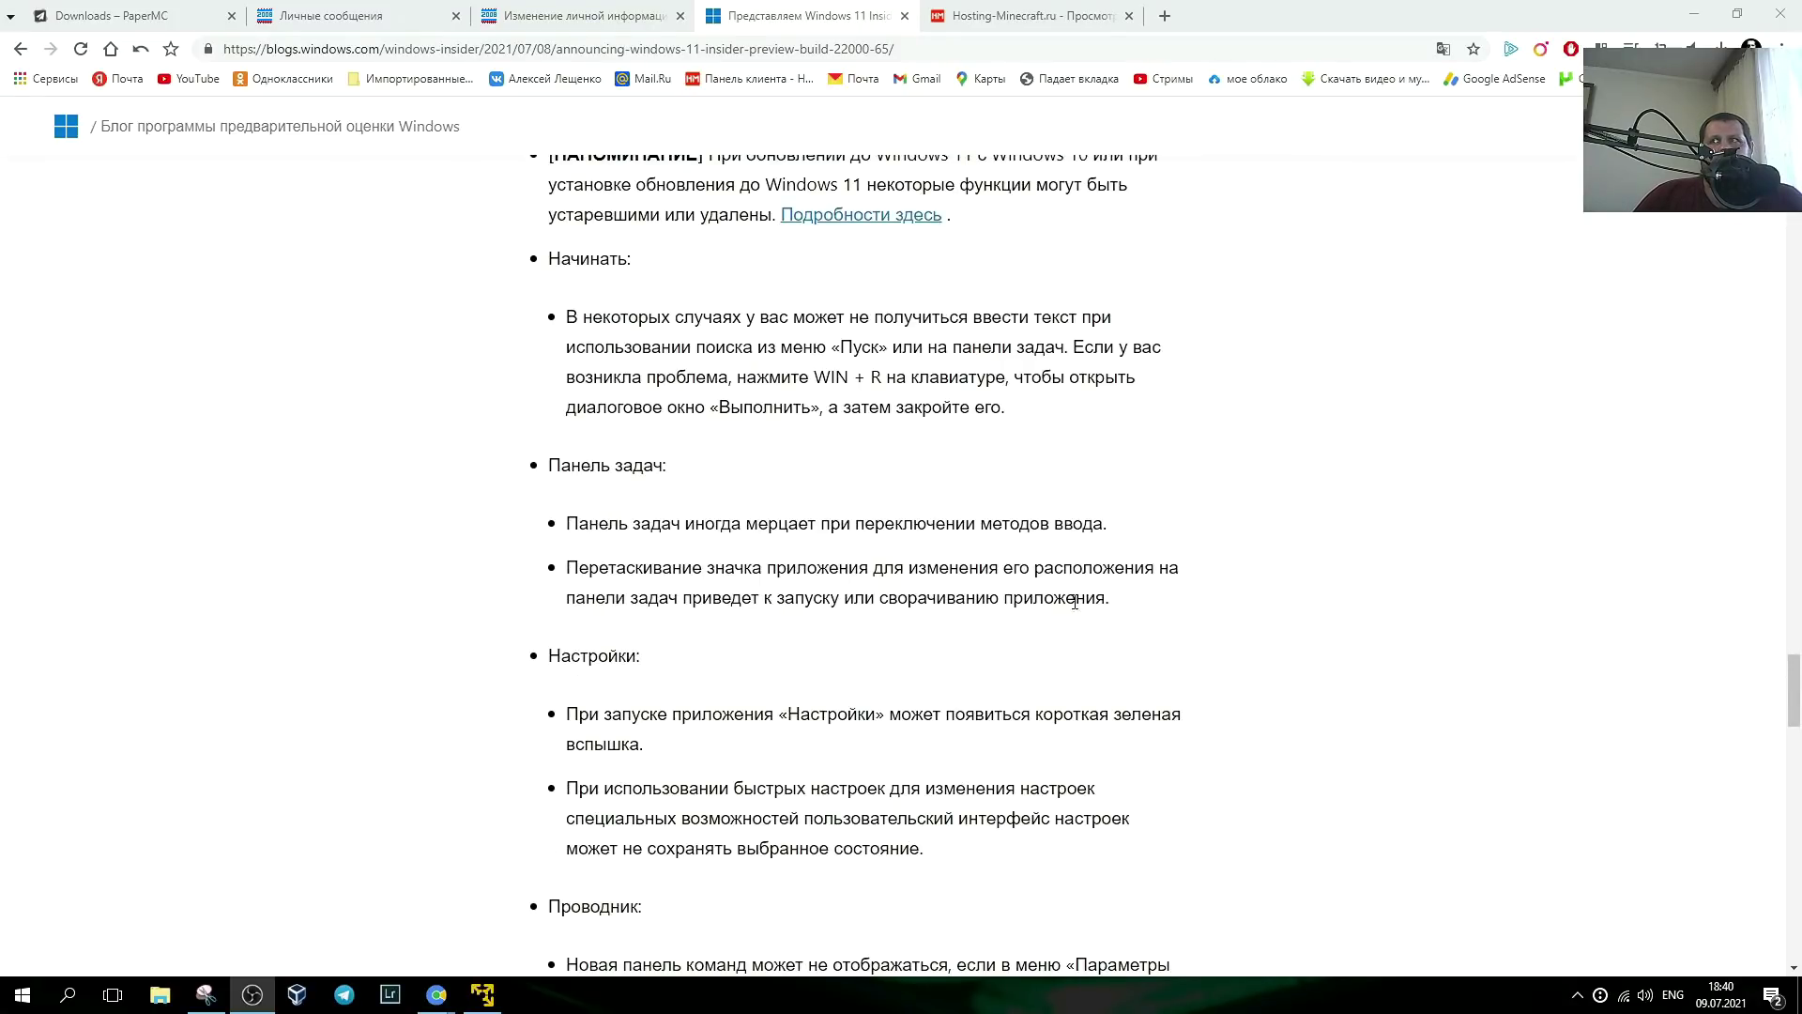
pyautogui.scroll(-20, 1175, 604)
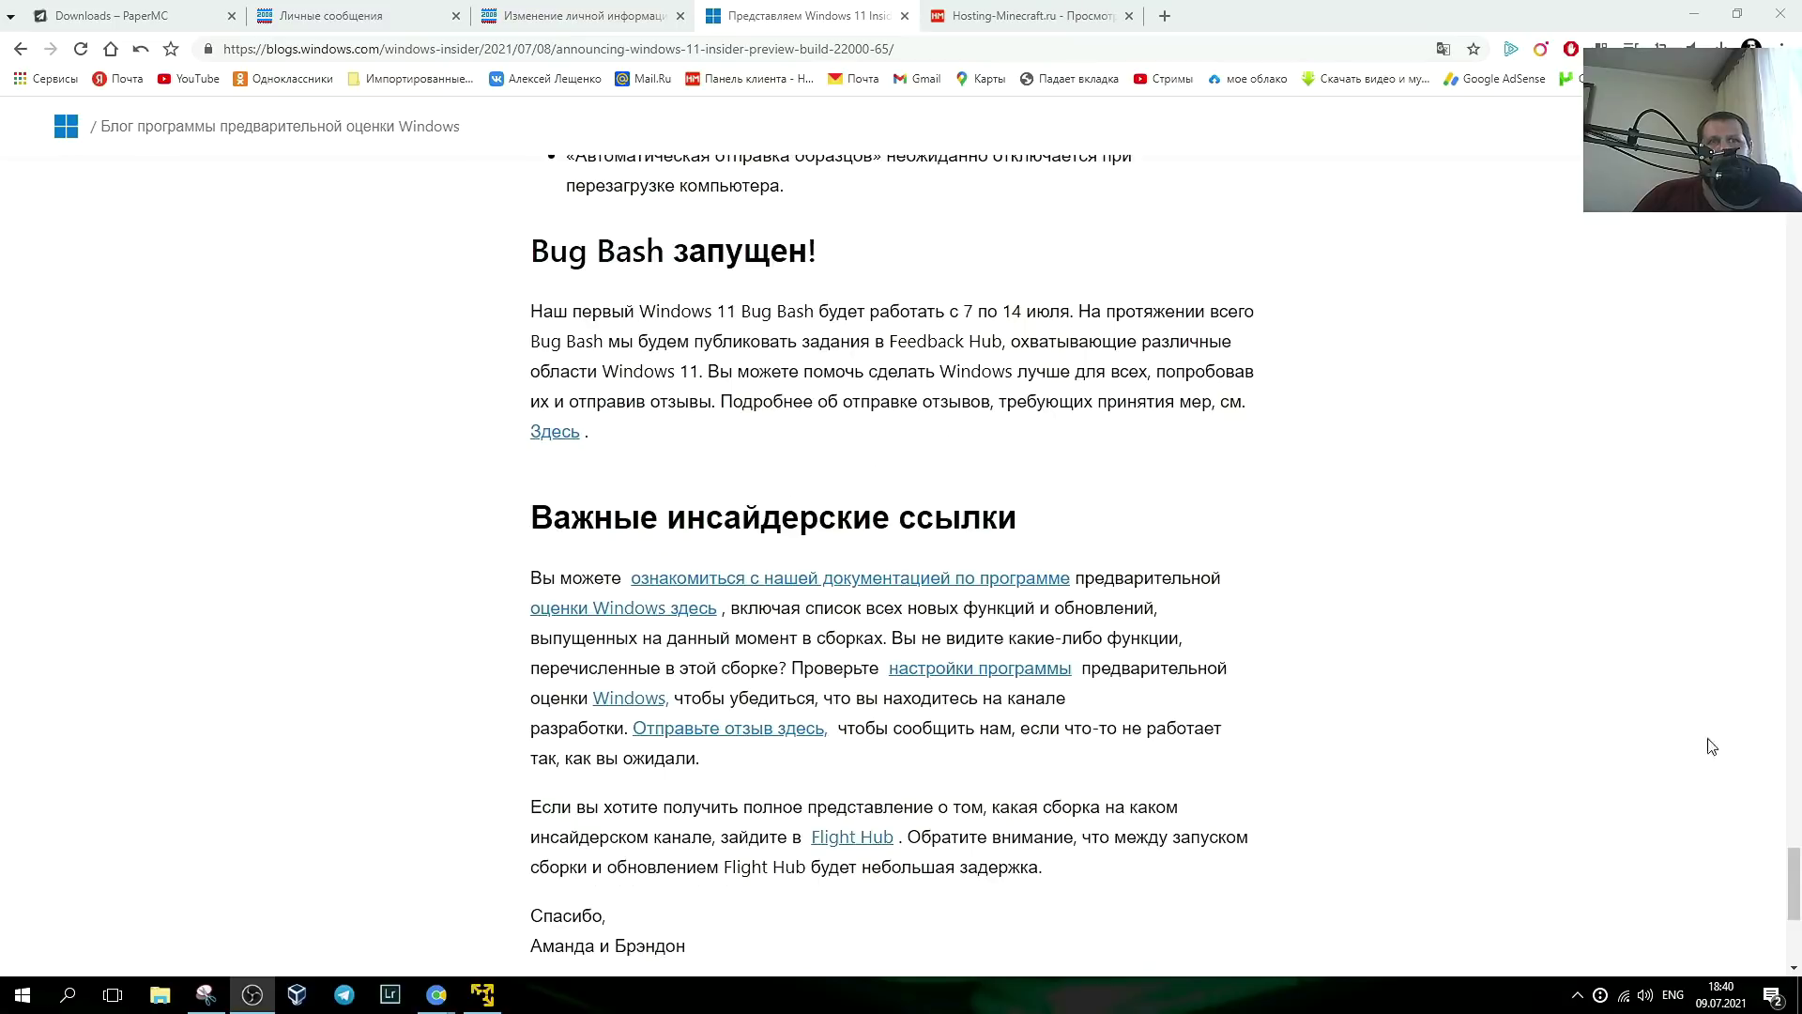
pyautogui.hotkey('alt', 'Tab')
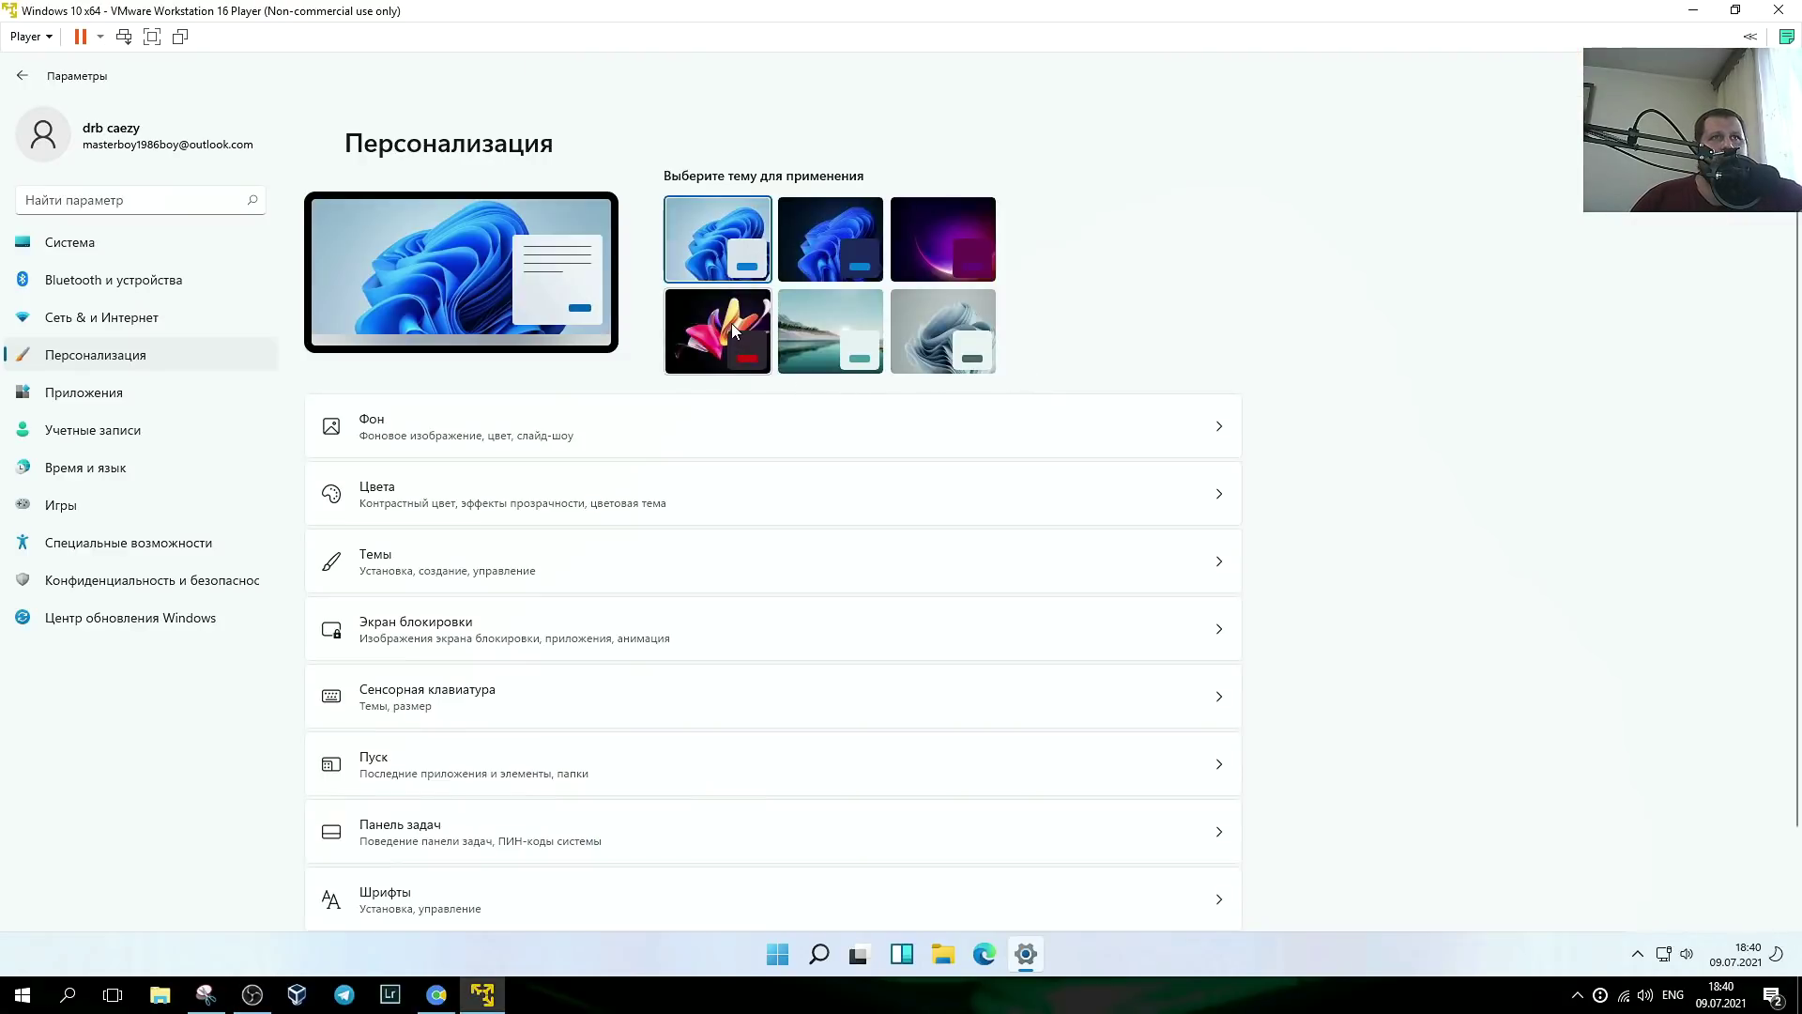
# - Apply the dark Захваченное движение theme, then view the desktop wallpaper and the dark-styled windows in Task View
pyautogui.click(712, 324)
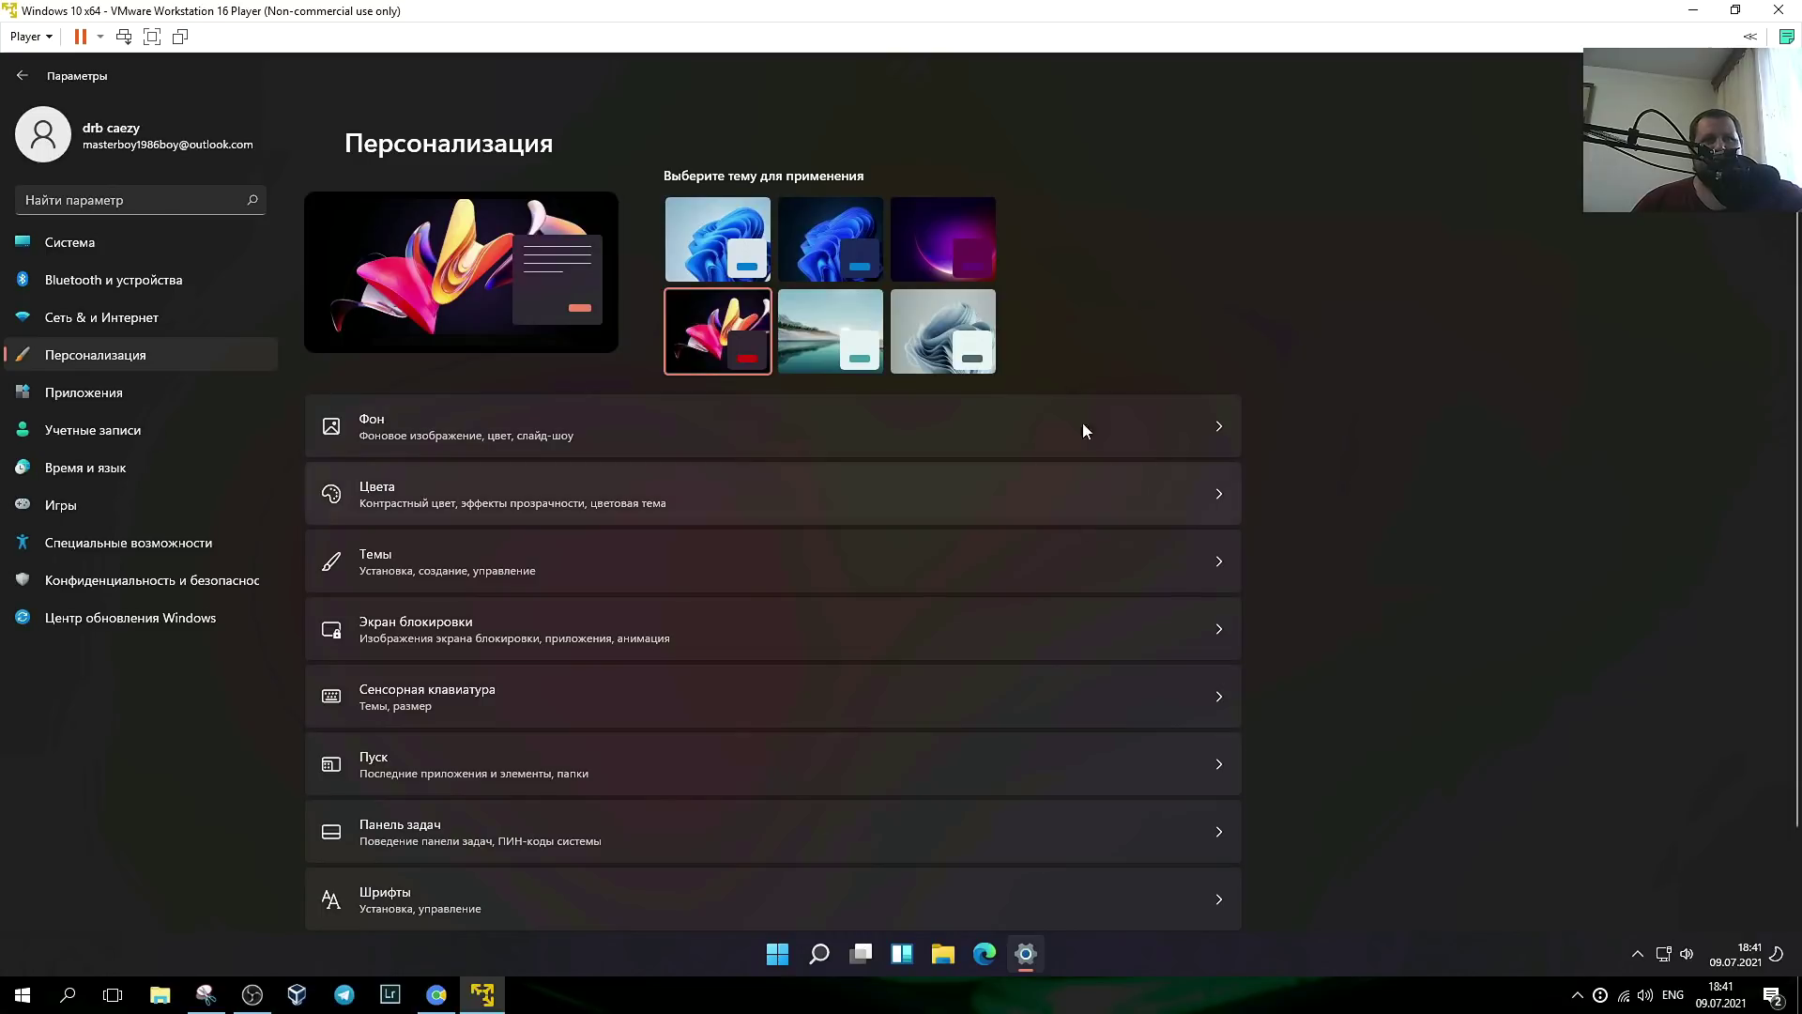
pyautogui.press('super+d')
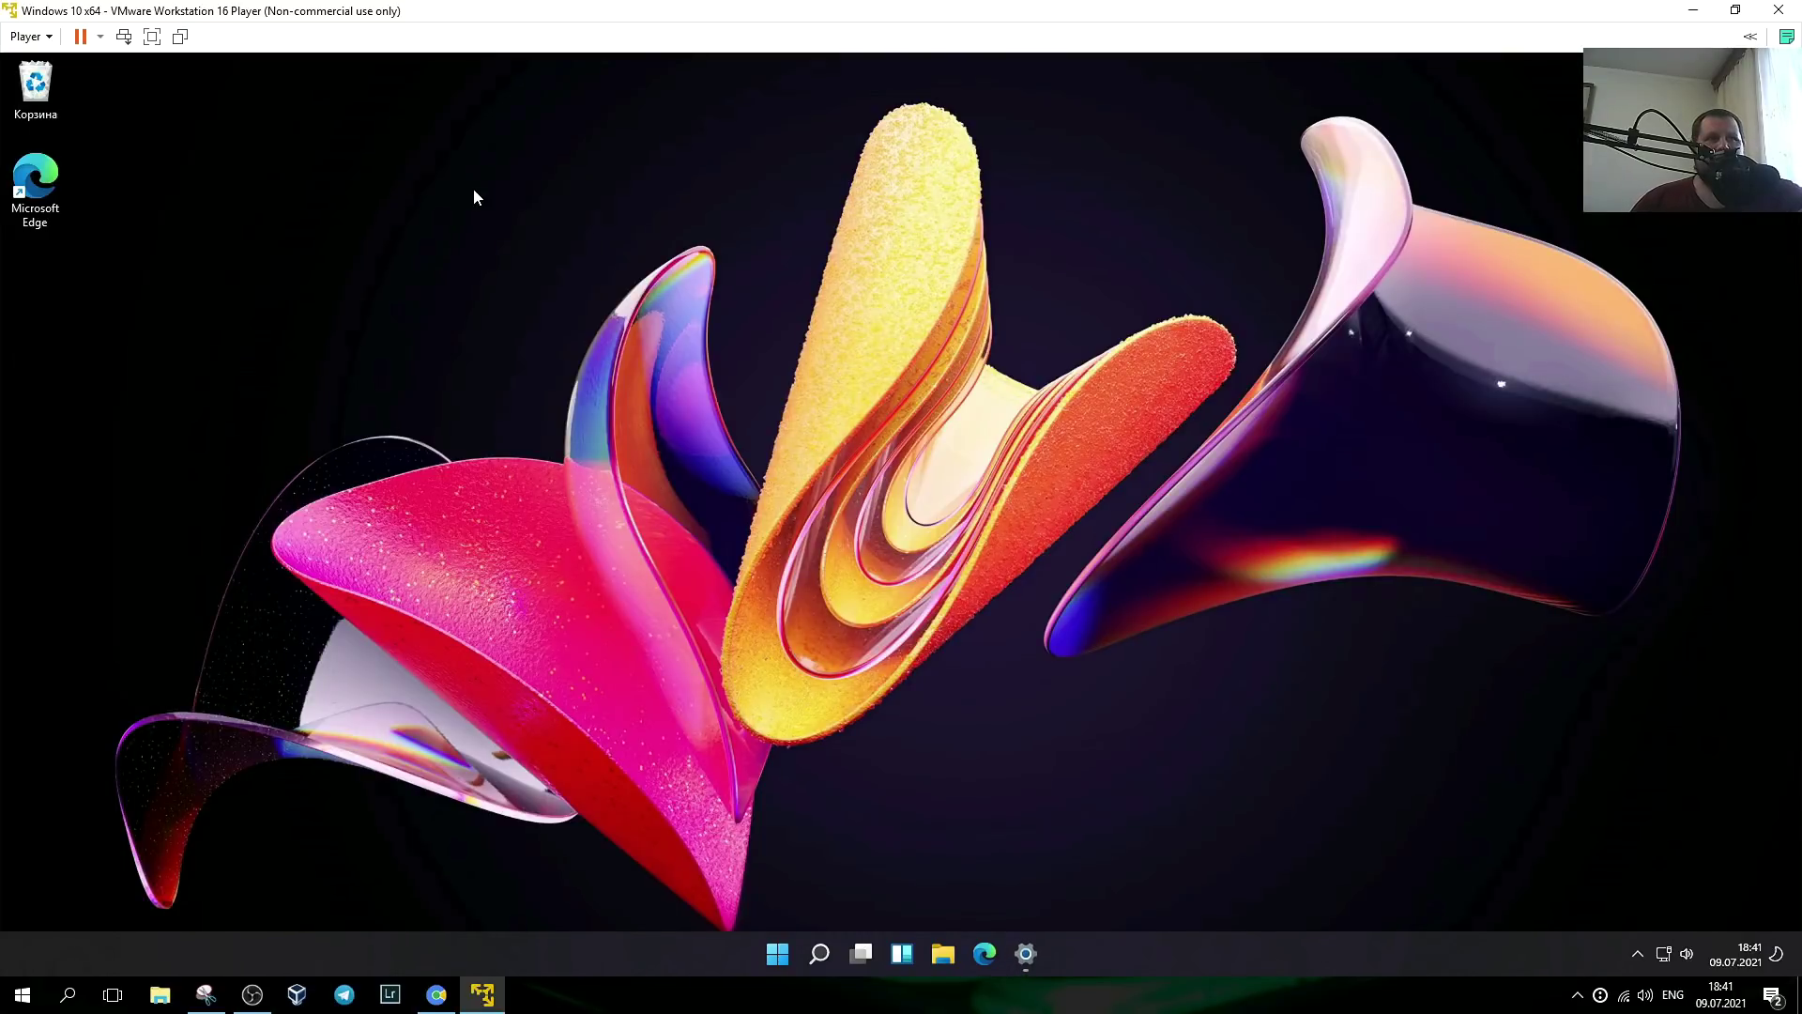
pyautogui.press('super+Tab')
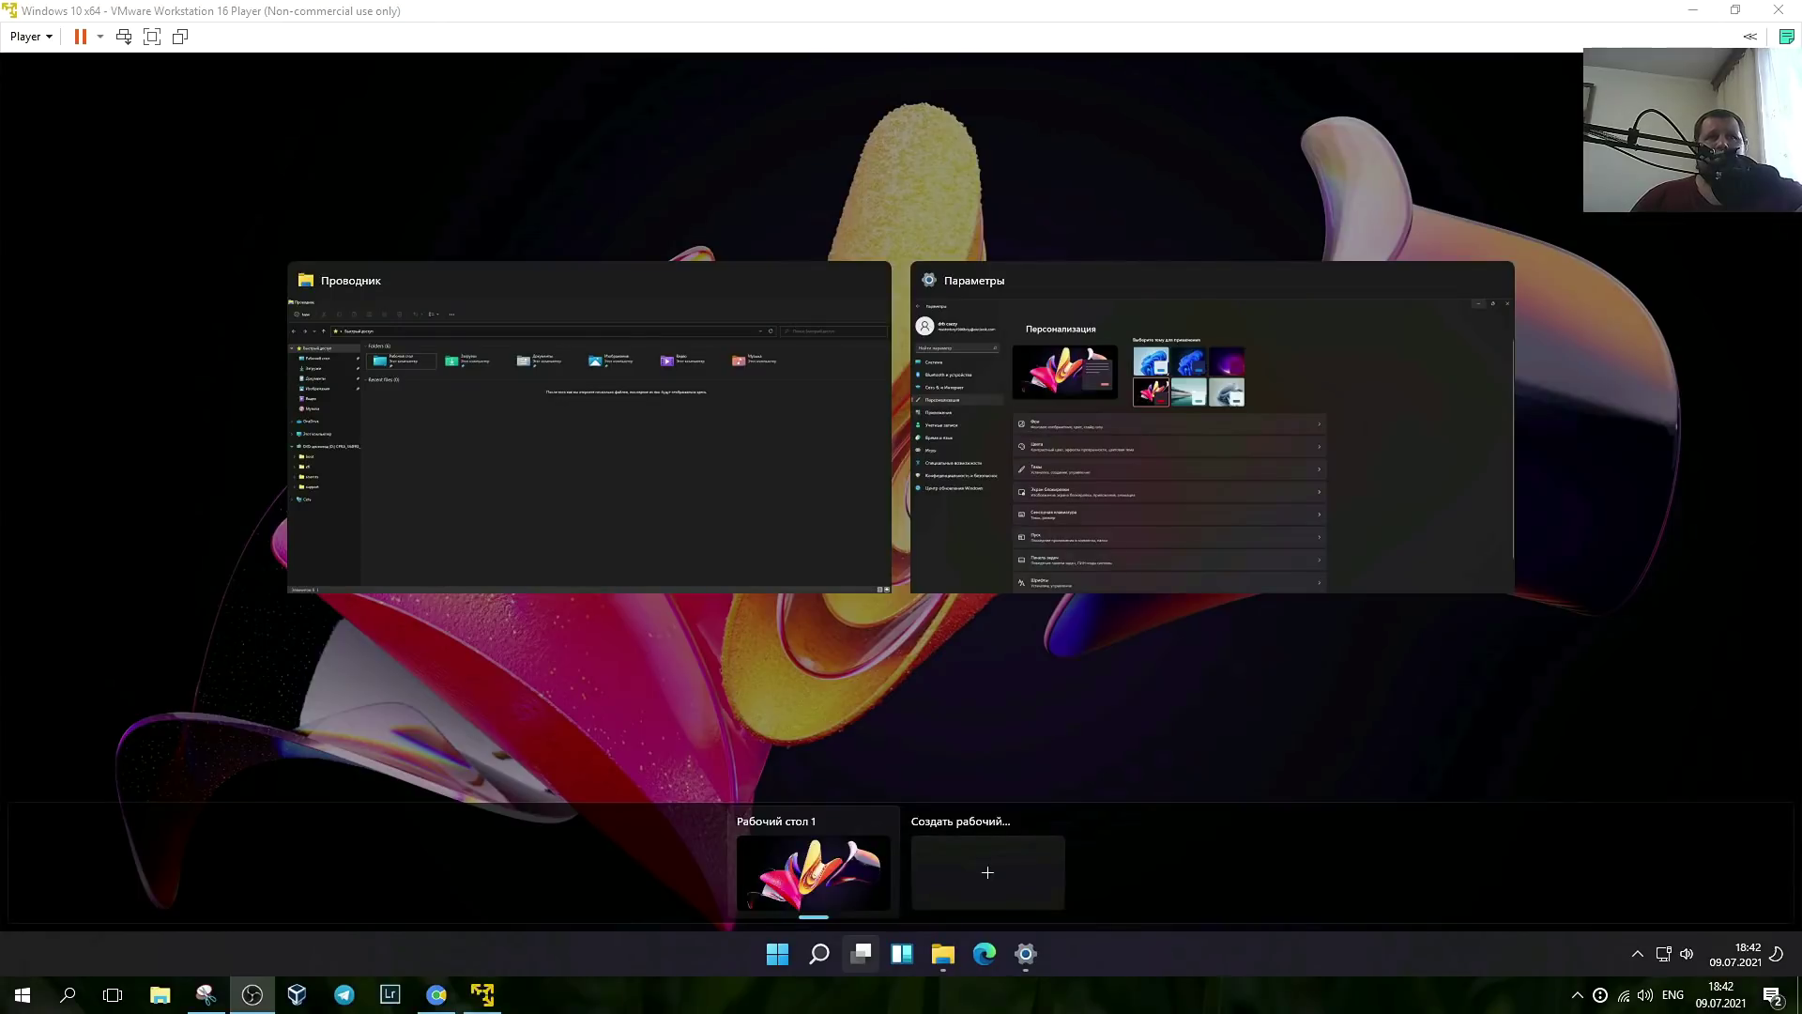